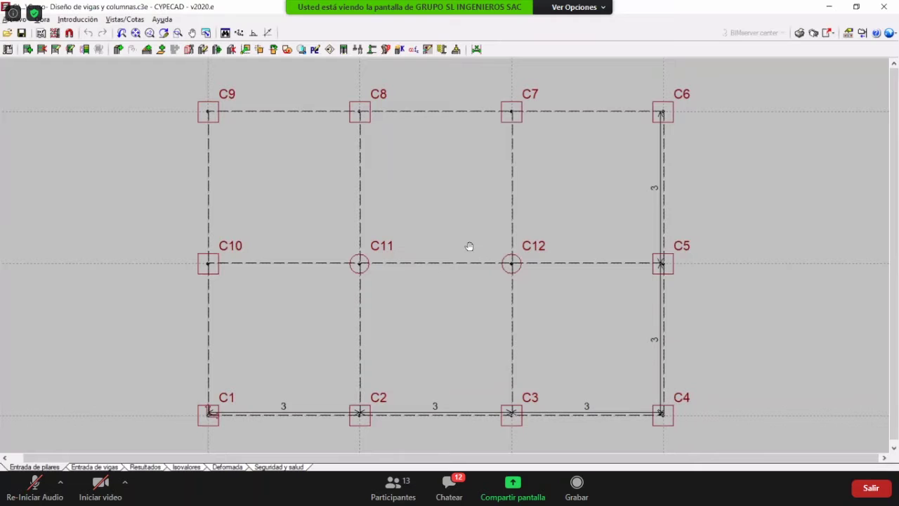
- Create a new project file named cimentaciones in the CYPECAD projects folder
{"action": "middle_click_drag", "start_coordinate": [465, 261], "coordinate": [450, 256]}
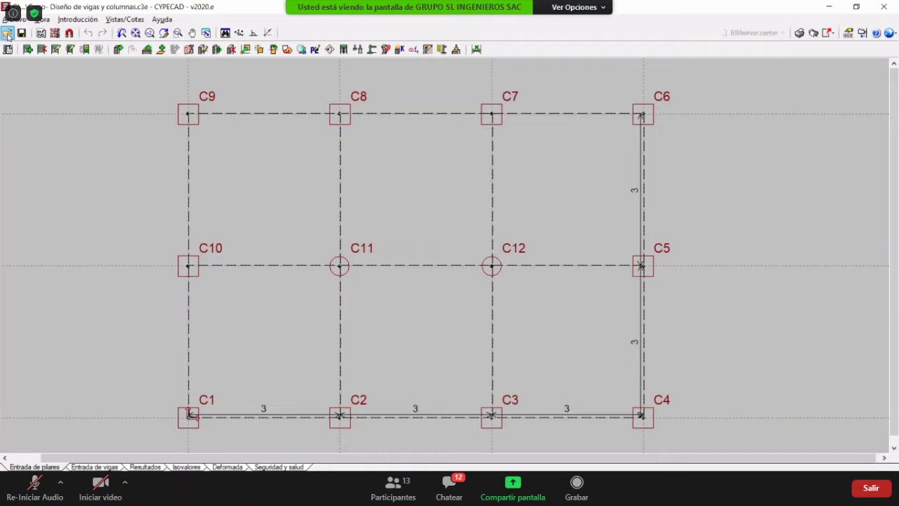
{"action": "left_click", "coordinate": [7, 34]}
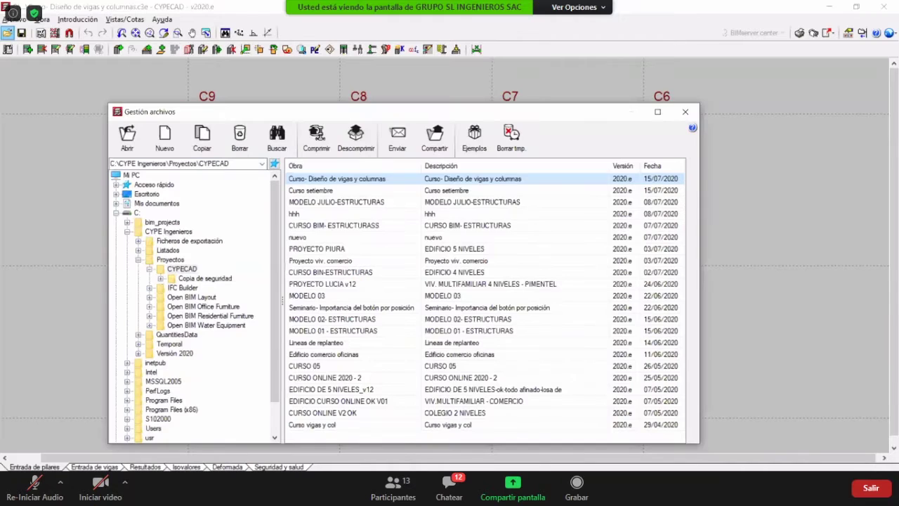
{"action": "left_click", "coordinate": [164, 138]}
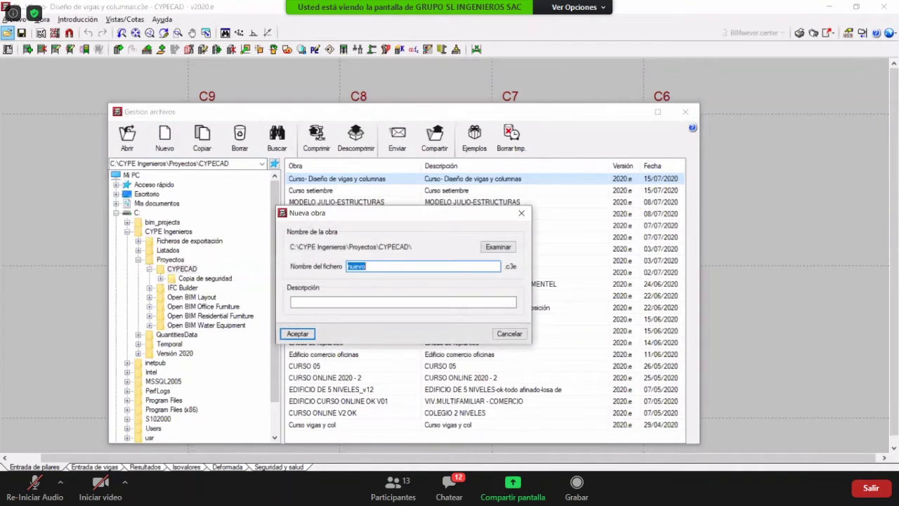
{"action": "type", "text": "cimentaciones"}
{"action": "key", "text": "Return"}
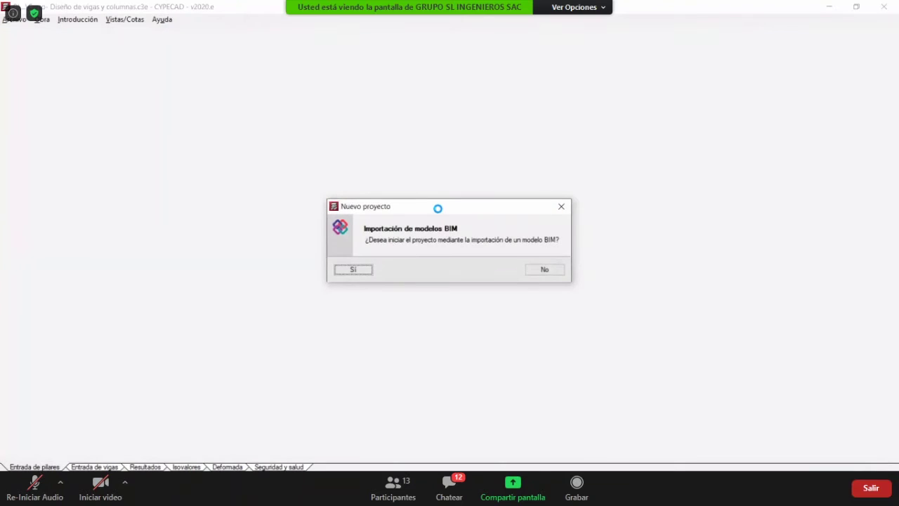
- Decline the BIM model import and start the project as an empty job (Obra vacía)
{"action": "left_click_drag", "start_coordinate": [435, 207], "coordinate": [424, 203]}
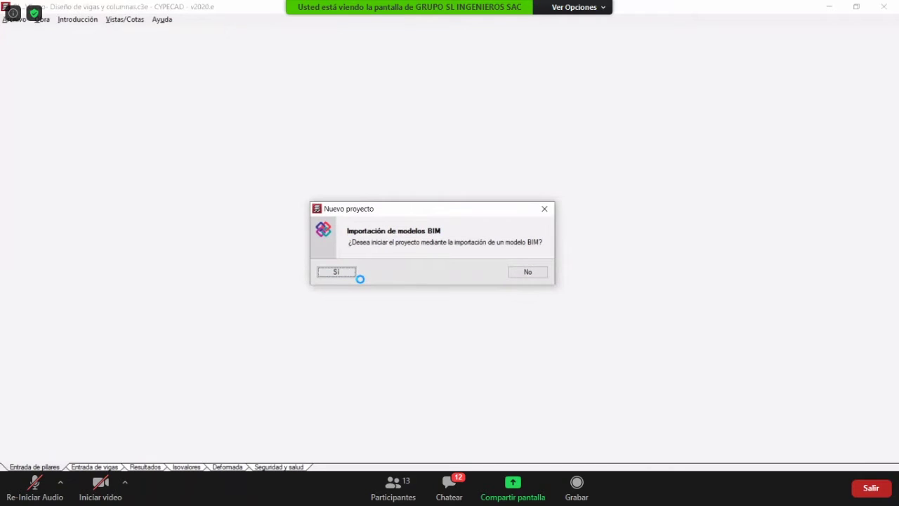
{"action": "left_click", "coordinate": [520, 273]}
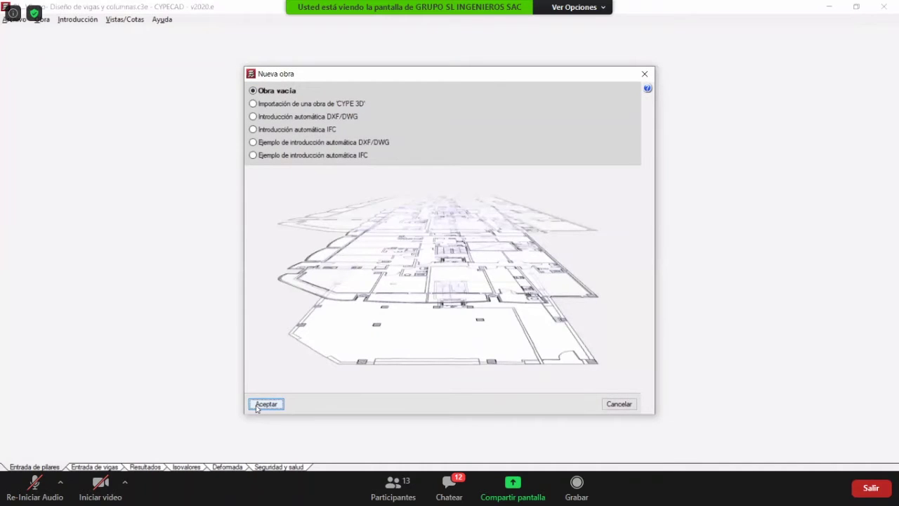
{"action": "left_click", "coordinate": [260, 405]}
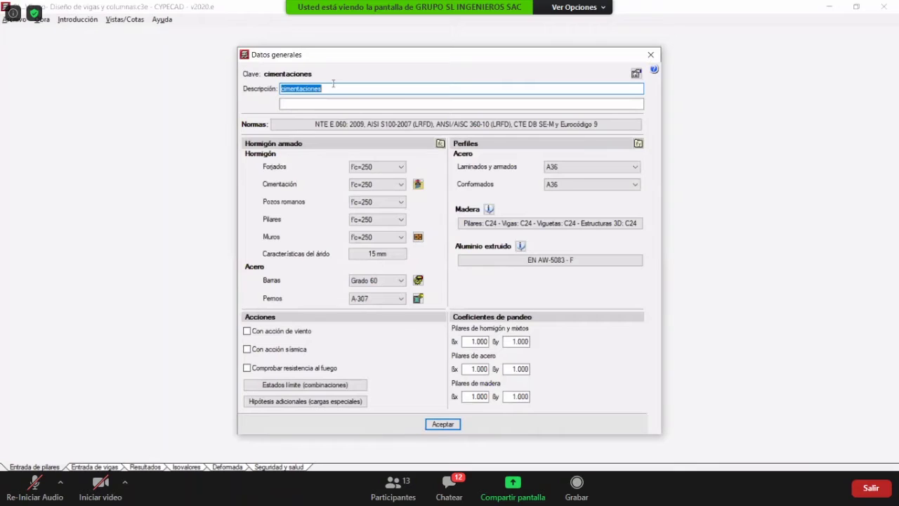
- Review the selected design codes in the general data, keeping NTE E.060: 2009 (Perú) for concrete
{"action": "left_click", "coordinate": [333, 84]}
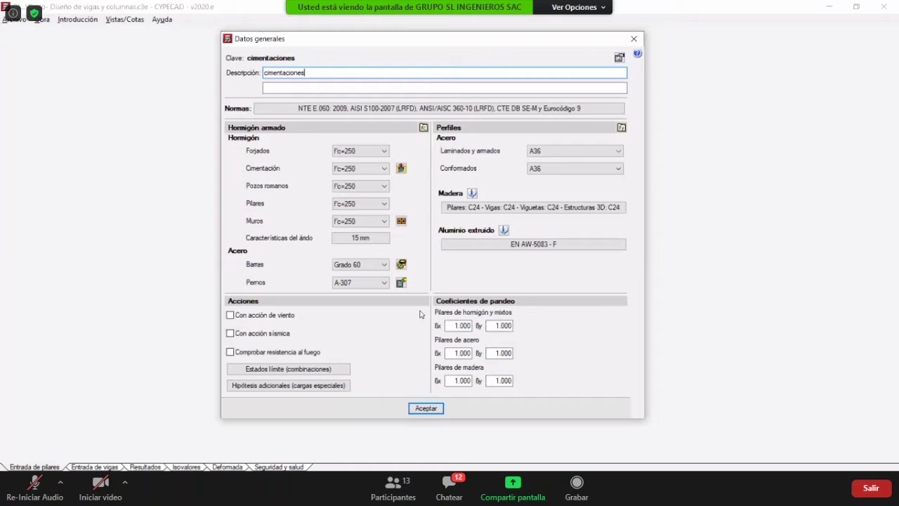
{"action": "left_click", "coordinate": [340, 111]}
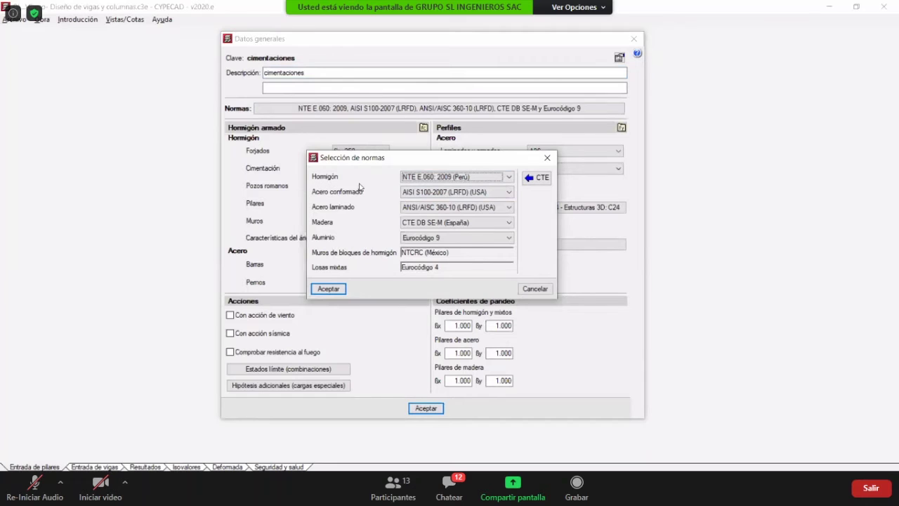
{"action": "left_click", "coordinate": [455, 178]}
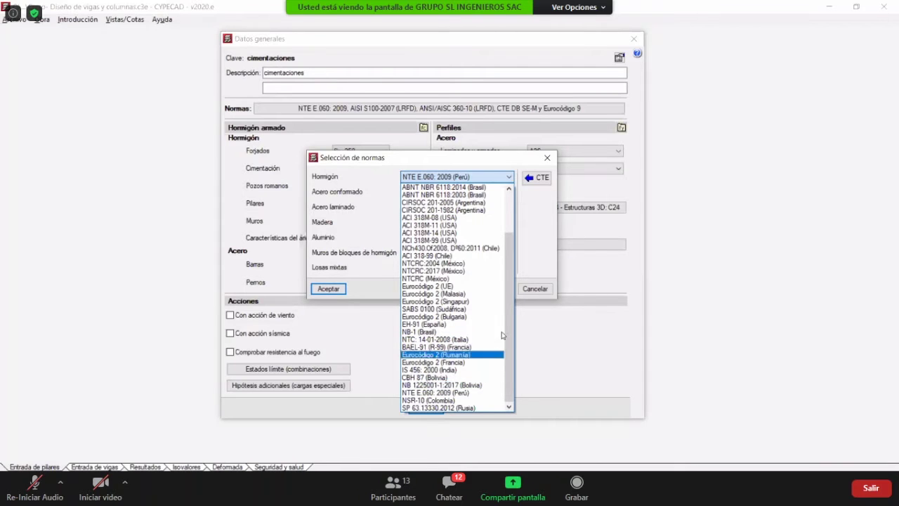
{"action": "left_click", "coordinate": [542, 279]}
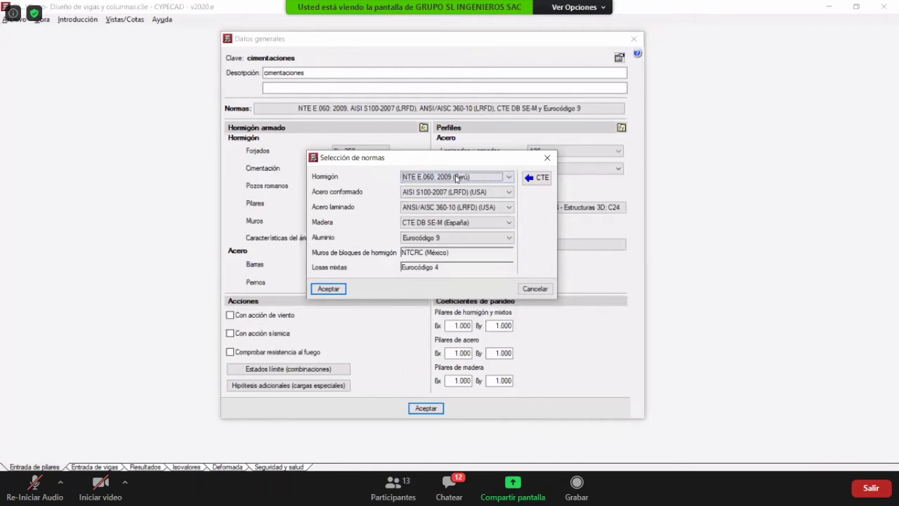
{"action": "left_click", "coordinate": [433, 208]}
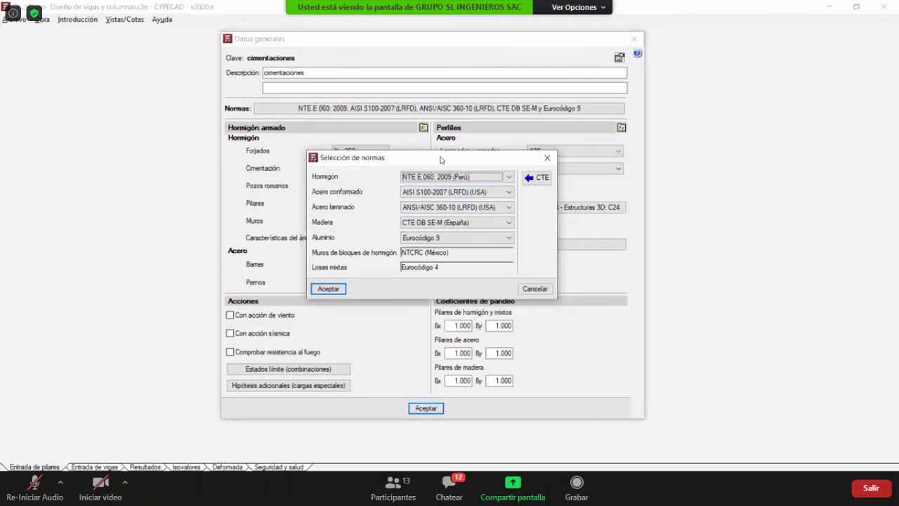
{"action": "left_click_drag", "start_coordinate": [441, 160], "coordinate": [445, 162]}
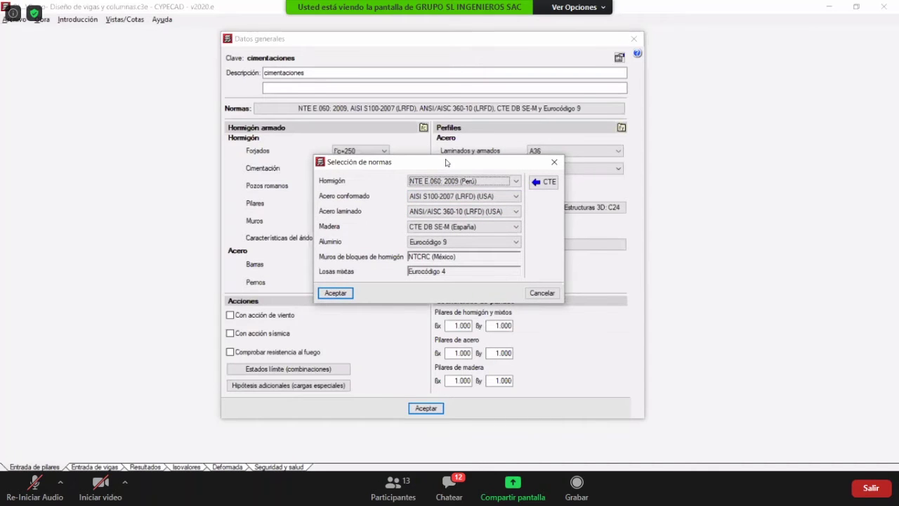
{"action": "left_click", "coordinate": [348, 294]}
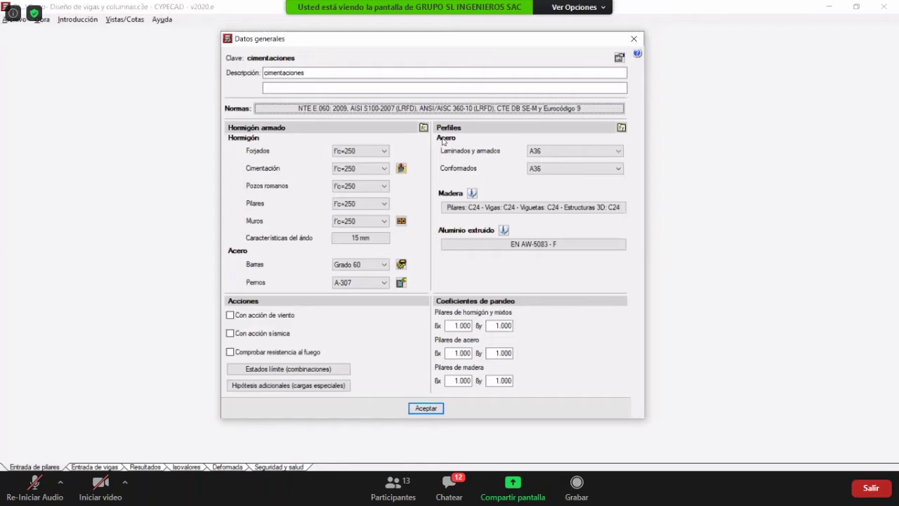
- Set the concrete to f'c=210 for floor slabs, foundations, pozos romanos, columns and walls
{"action": "left_click", "coordinate": [364, 151]}
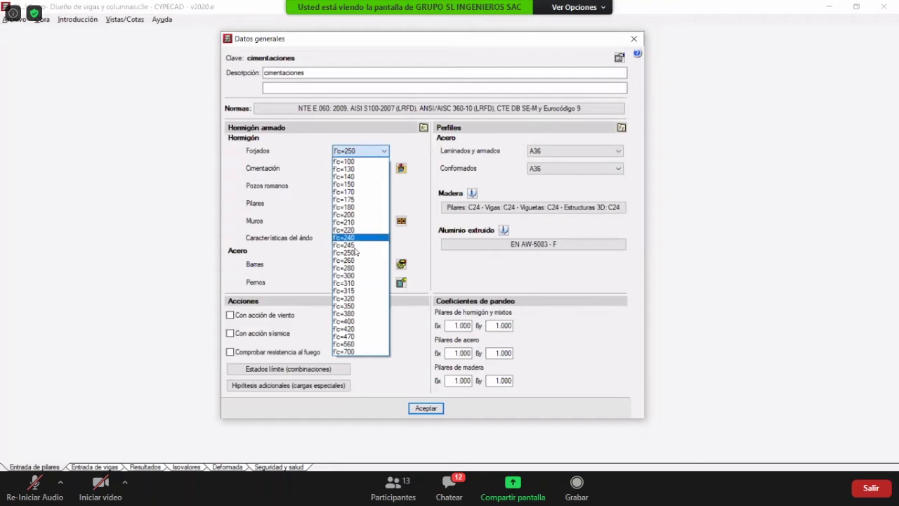
{"action": "left_click", "coordinate": [362, 222]}
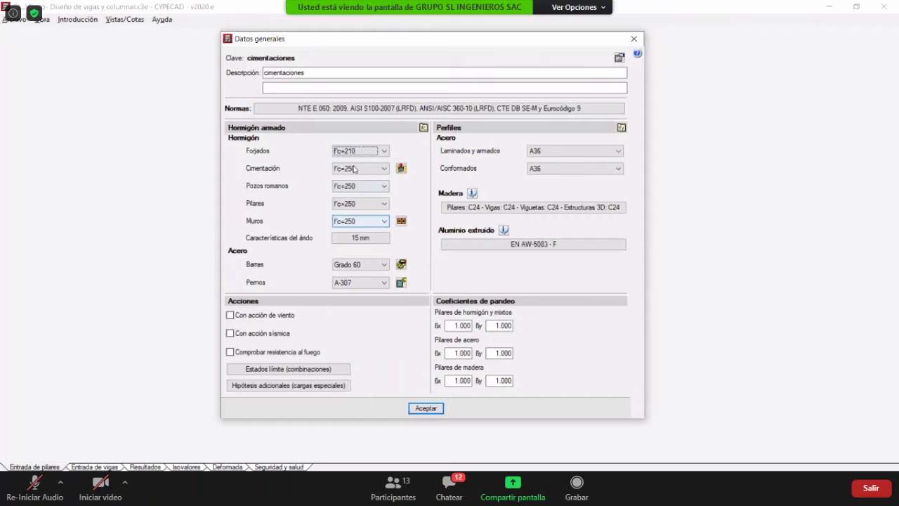
{"action": "left_click", "coordinate": [360, 168]}
{"action": "left_click", "coordinate": [379, 239]}
{"action": "left_click", "coordinate": [372, 186]}
{"action": "left_click", "coordinate": [375, 256]}
{"action": "left_click", "coordinate": [367, 203]}
{"action": "left_click", "coordinate": [362, 274]}
{"action": "left_click", "coordinate": [361, 220]}
{"action": "left_click", "coordinate": [358, 290]}
- Set the maximum aggregate size to 19 mm for all elements
{"action": "left_click", "coordinate": [354, 237]}
{"action": "type", "text": "19"}
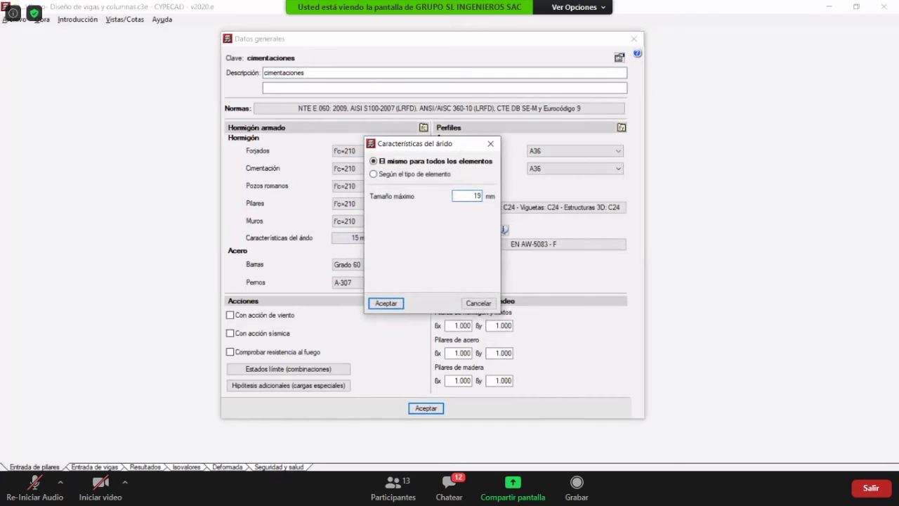
{"action": "left_click", "coordinate": [385, 303]}
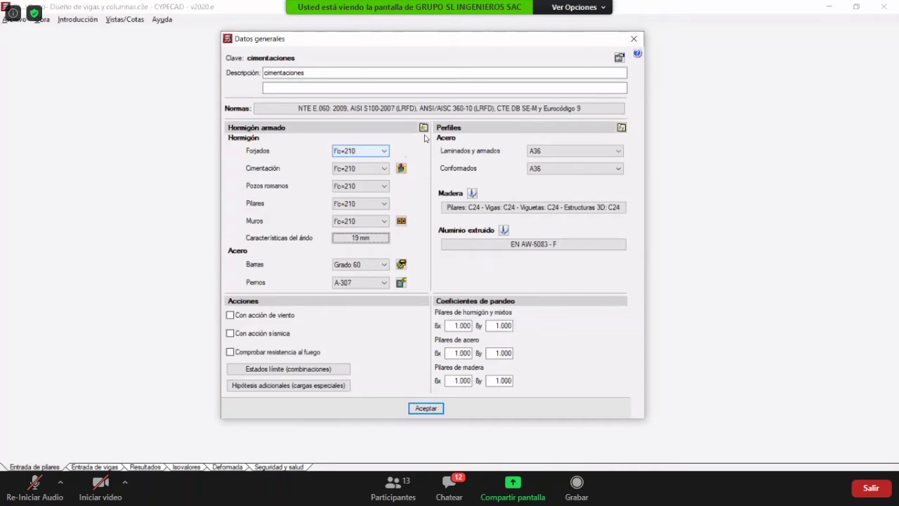
- Add a user concrete with reference fc 215 and specific weight 2.400 t/m³ to the library, and check the slab concrete list
{"action": "left_click", "coordinate": [423, 129]}
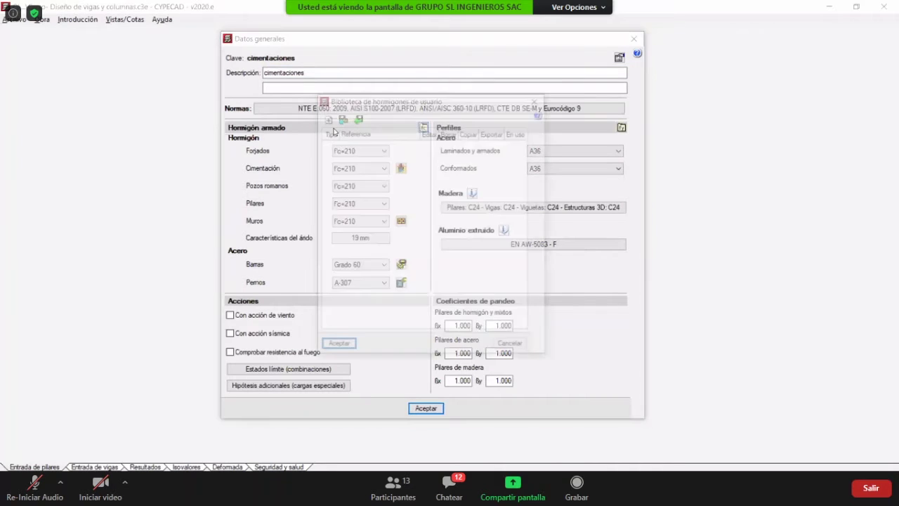
{"action": "left_click", "coordinate": [326, 118]}
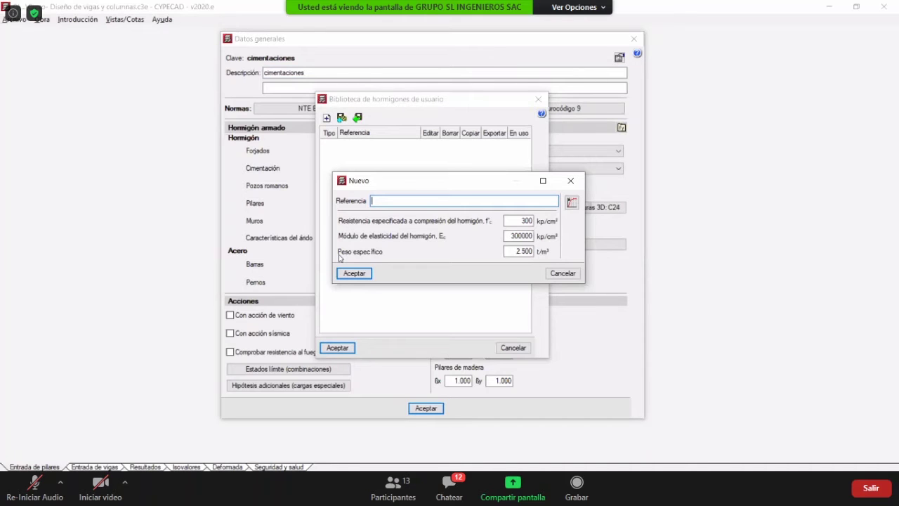
{"action": "left_click", "coordinate": [517, 251]}
{"action": "left_click", "coordinate": [439, 205]}
{"action": "type", "text": "fc"}
{"action": "type", "text": " 20"}
{"action": "type", "text": "1"}
{"action": "key", "text": "BackSpace"}
{"action": "key", "text": "BackSpace"}
{"action": "type", "text": "15"}
{"action": "left_click", "coordinate": [524, 251]}
{"action": "key", "text": "BackSpace"}
{"action": "type", "text": "4"}
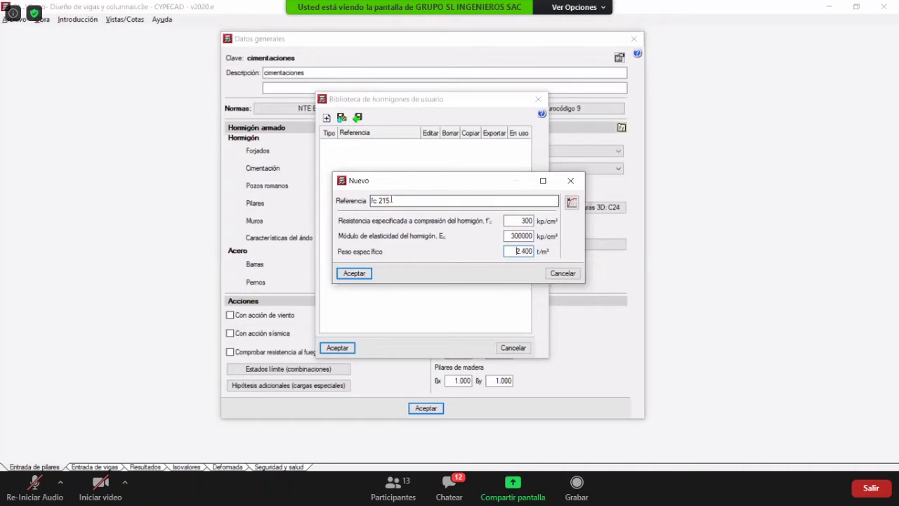
{"action": "left_click", "coordinate": [361, 275]}
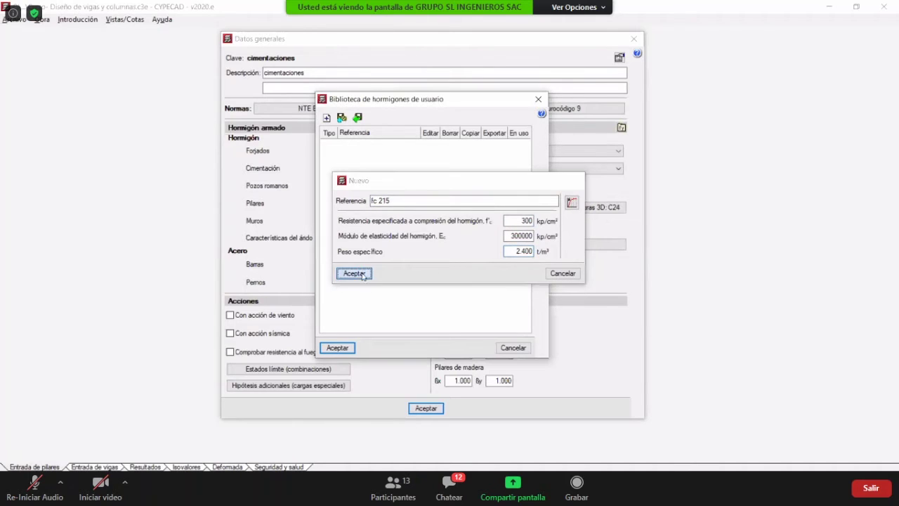
{"action": "left_click", "coordinate": [351, 348]}
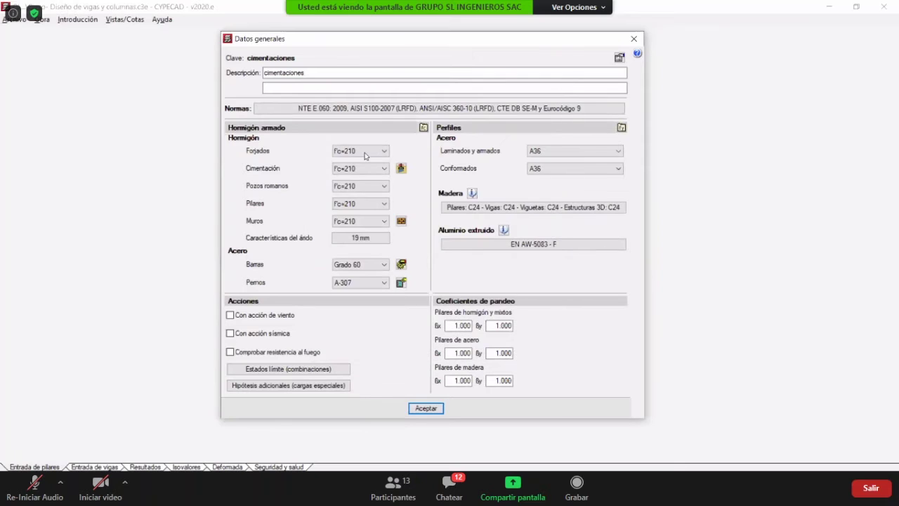
{"action": "left_click", "coordinate": [364, 153]}
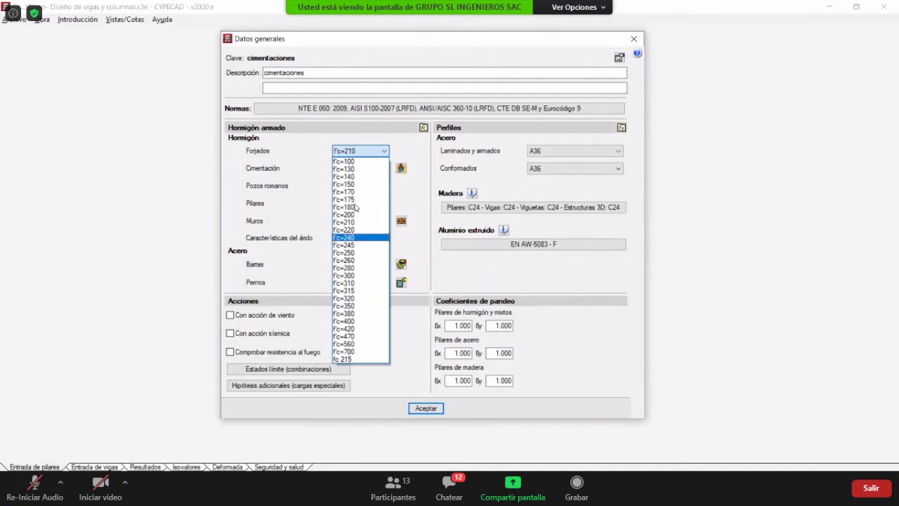
{"action": "left_click", "coordinate": [358, 152]}
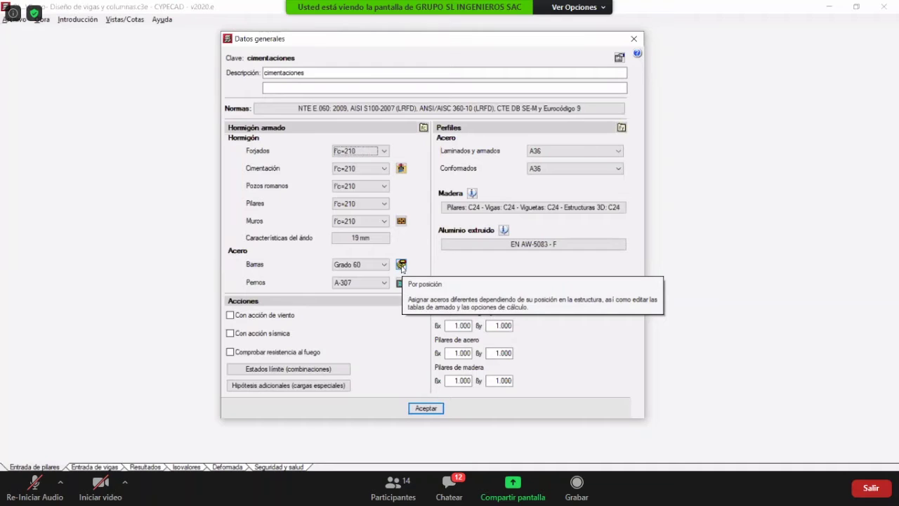
- Examine the bar steel types by position, outlining the reinforcement table and option groups for columns, beams and slabs
{"action": "left_click", "coordinate": [400, 265]}
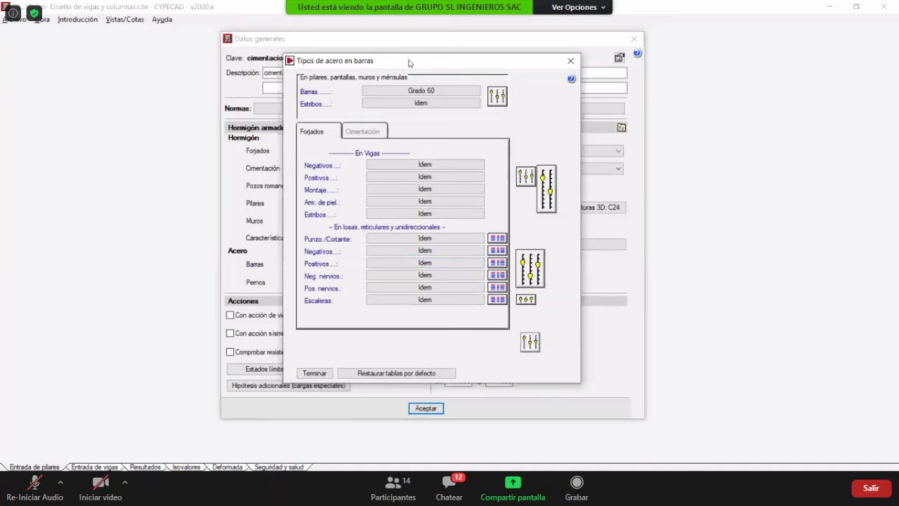
{"action": "left_click_drag", "start_coordinate": [408, 63], "coordinate": [349, 59]}
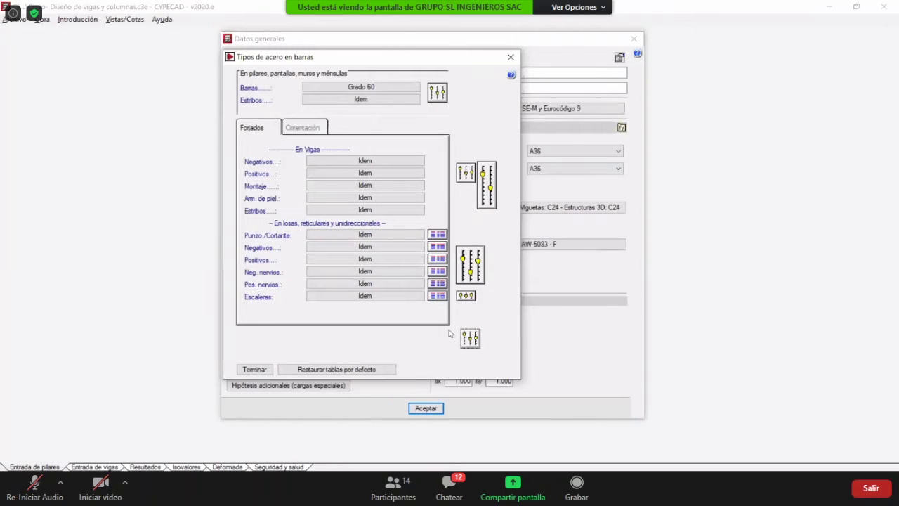
{"action": "key", "text": "ctrl+2"}
{"action": "mouse_move", "coordinate": [422, 123]}
{"action": "left_mouse_down", "text": "ctrl"}
{"action": "mouse_move", "coordinate": [453, 223]}
{"action": "mouse_move", "coordinate": [451, 327]}
{"action": "left_mouse_up", "text": "ctrl"}
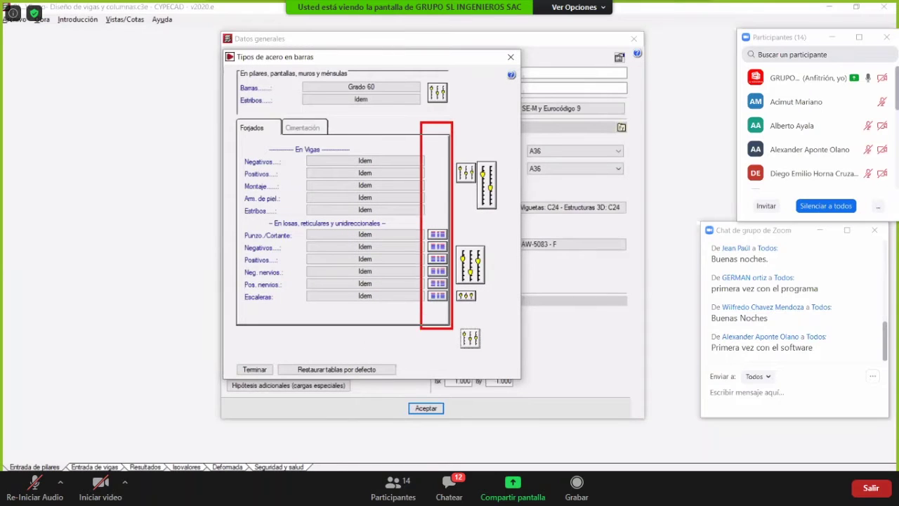
{"action": "left_click_drag", "start_coordinate": [406, 71], "coordinate": [427, 118]}
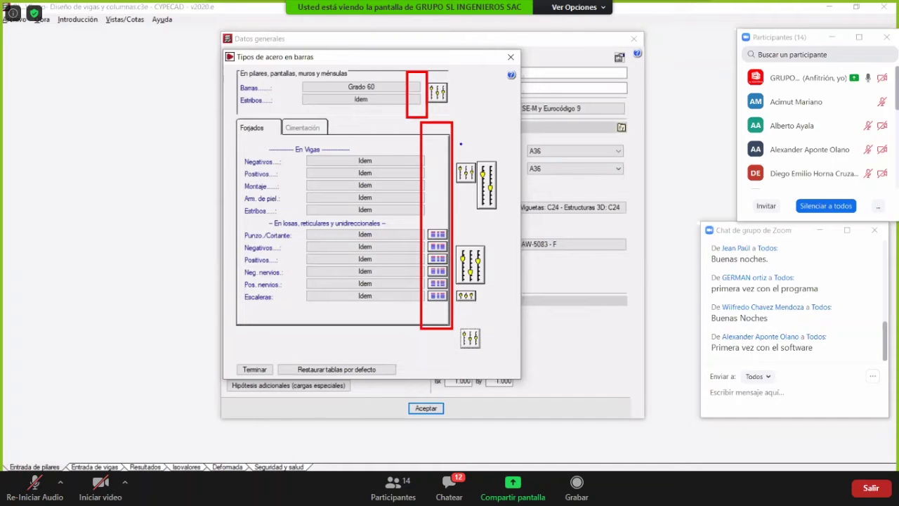
{"action": "left_click_drag", "start_coordinate": [456, 120], "coordinate": [502, 358]}
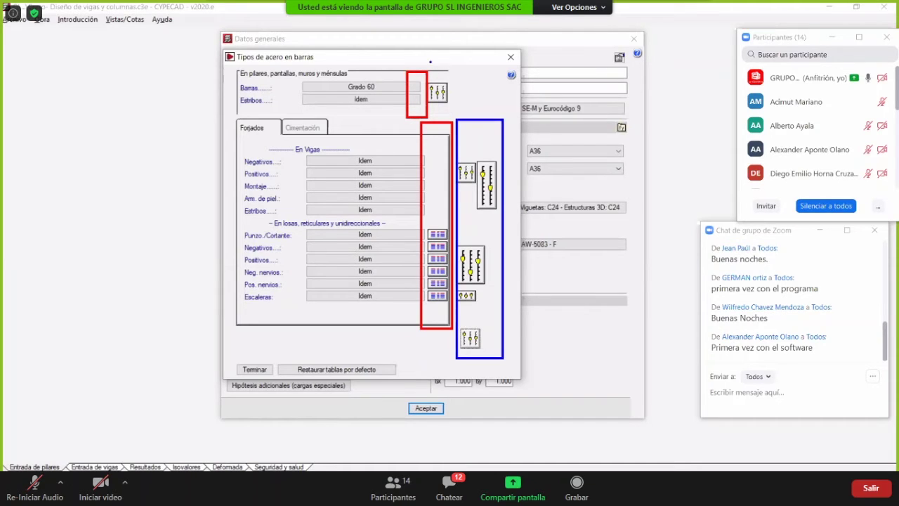
{"action": "left_click_drag", "start_coordinate": [429, 68], "coordinate": [451, 118]}
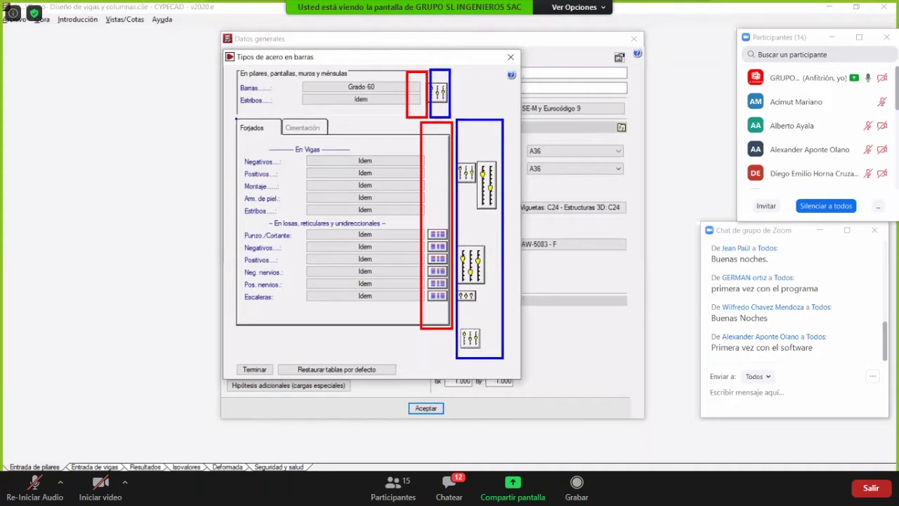
{"action": "left_click_drag", "start_coordinate": [236, 118], "coordinate": [281, 134]}
{"action": "mouse_move", "coordinate": [237, 67]}
{"action": "left_mouse_down"}
{"action": "mouse_move", "coordinate": [337, 88]}
{"action": "mouse_move", "coordinate": [356, 79]}
{"action": "left_mouse_up"}
{"action": "left_click_drag", "start_coordinate": [268, 140], "coordinate": [354, 155]}
{"action": "left_click_drag", "start_coordinate": [269, 218], "coordinate": [393, 224]}
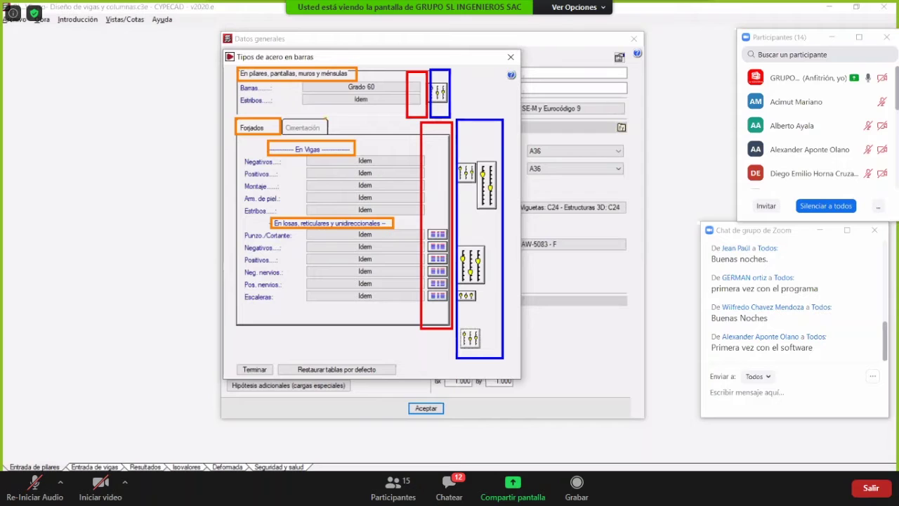
{"action": "key", "text": "Escape"}
- Show the bar steel types for Cimentación and consult the PowerPoint slide on foundations with and without exterior fixity
{"action": "left_click", "coordinate": [312, 129]}
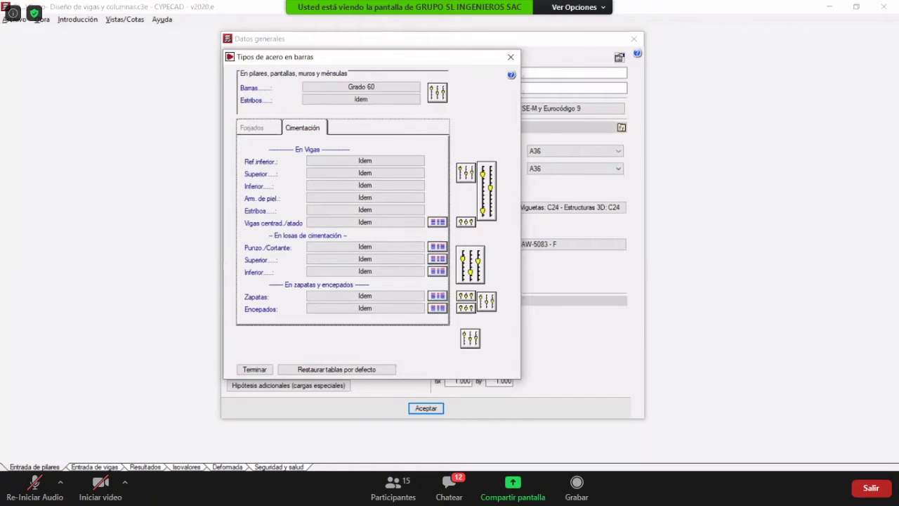
{"action": "left_click_drag", "start_coordinate": [283, 120], "coordinate": [326, 136]}
{"action": "key", "text": "alt+Tab"}
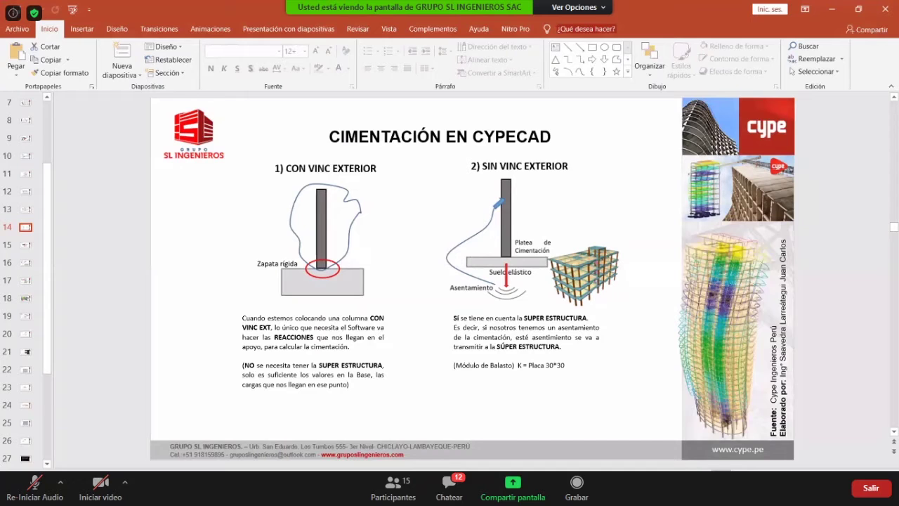
{"action": "key", "text": "alt+Tab"}
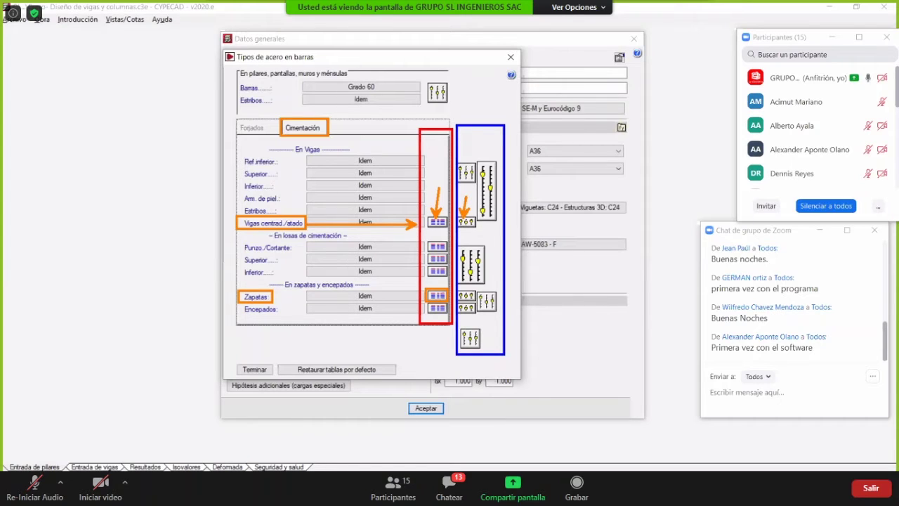
- Clear the screen annotations, open the centring and tie beam tables, and consult the PowerPoint slide comparing vigas centradoras and vigas de atado
{"action": "key", "text": "Escape"}
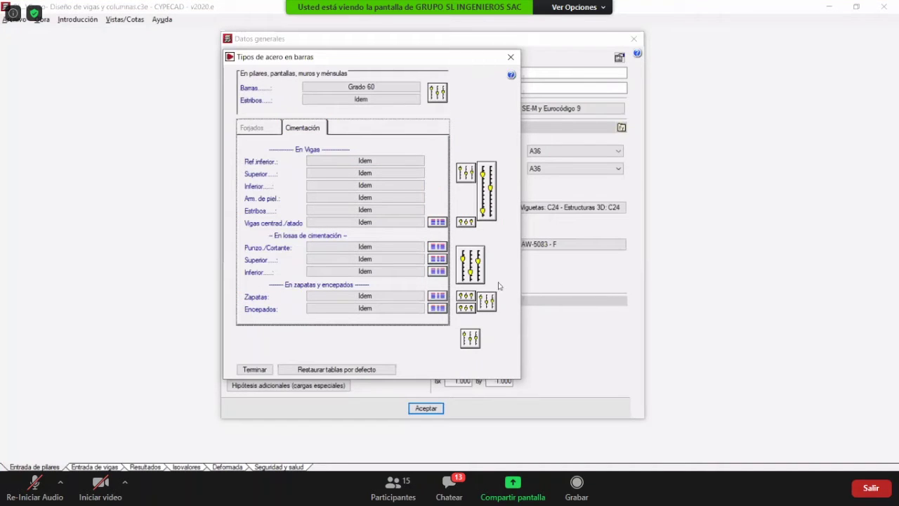
{"action": "left_click", "coordinate": [437, 223]}
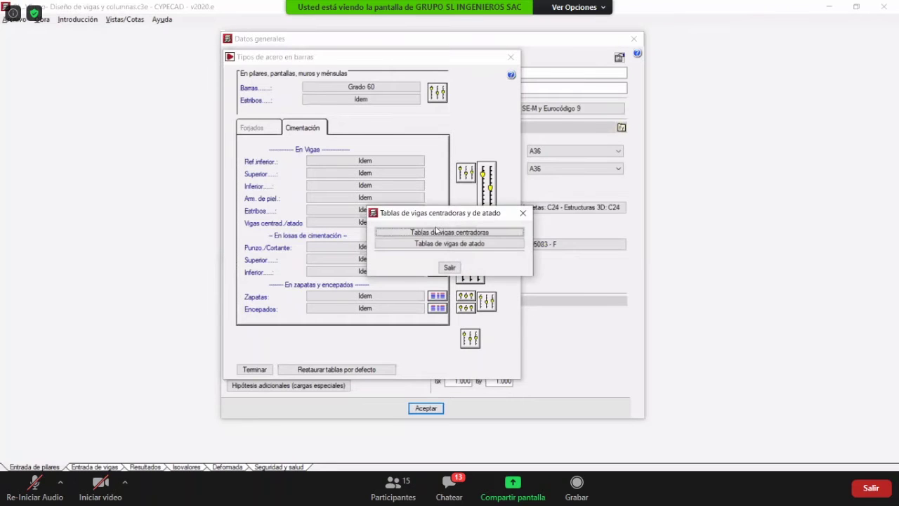
{"action": "left_click_drag", "start_coordinate": [438, 214], "coordinate": [498, 150]}
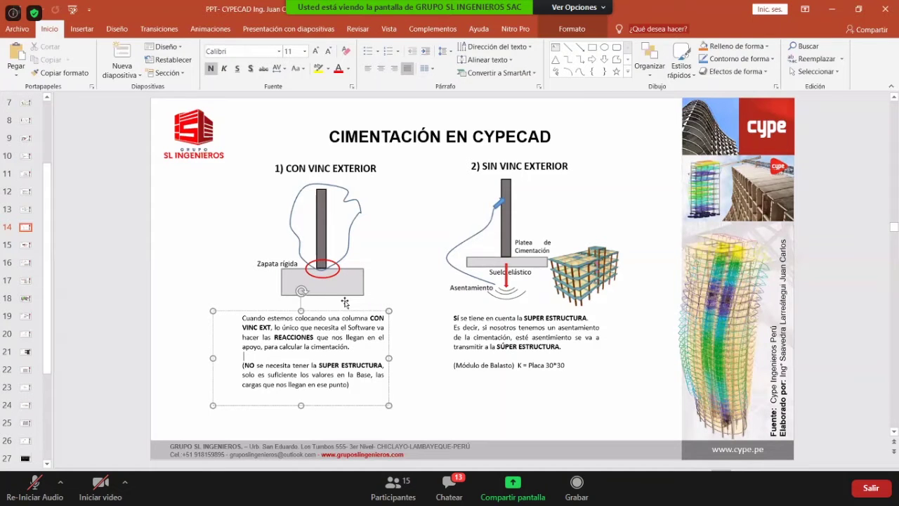
{"action": "scroll", "coordinate": [344, 302], "scroll_direction": "down", "scroll_amount": 1}
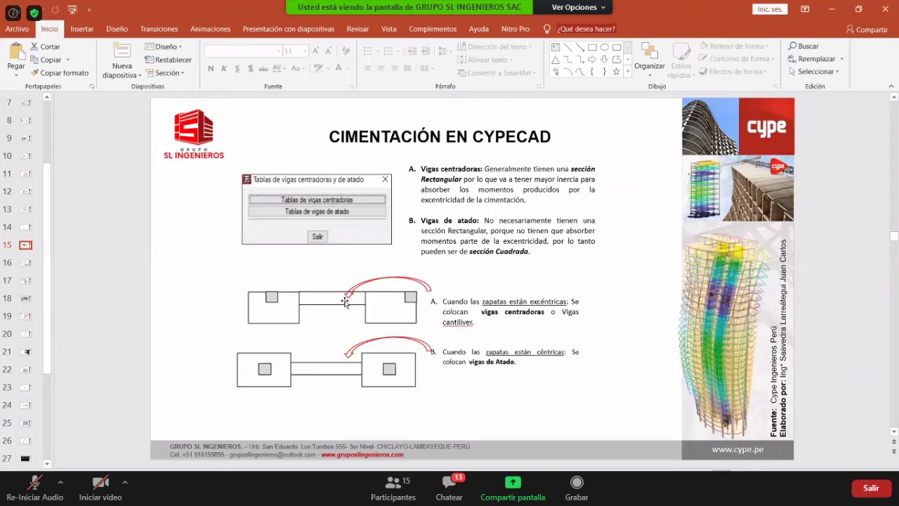
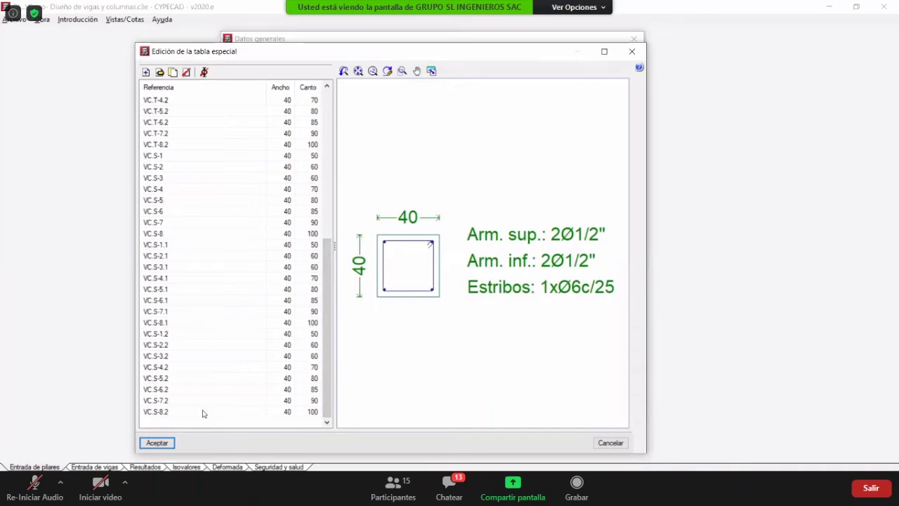
- Add a Vcj section with a width of 25 and a depth of 40 to the special centring beam table
{"action": "key", "text": "Insert"}
{"action": "left_click", "coordinate": [197, 411]}
{"action": "type", "text": "V"}
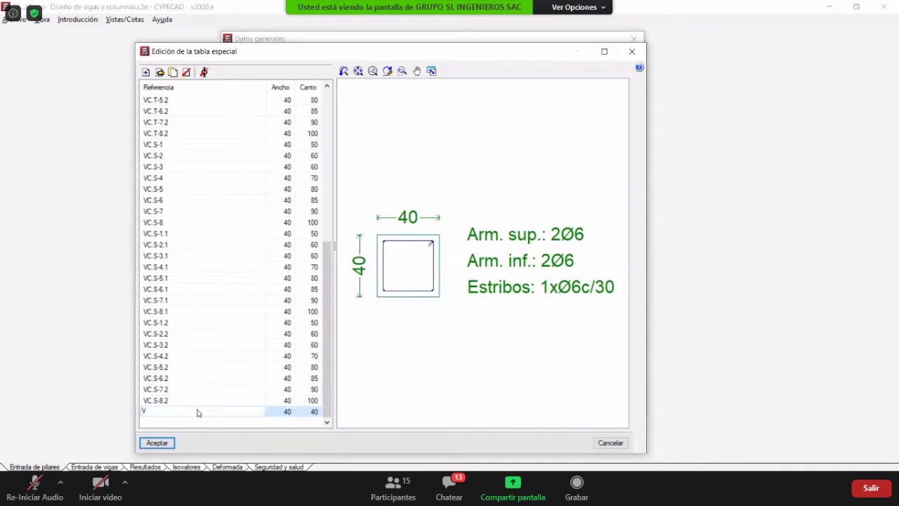
{"action": "type", "text": "cj"}
{"action": "left_click", "coordinate": [288, 411]}
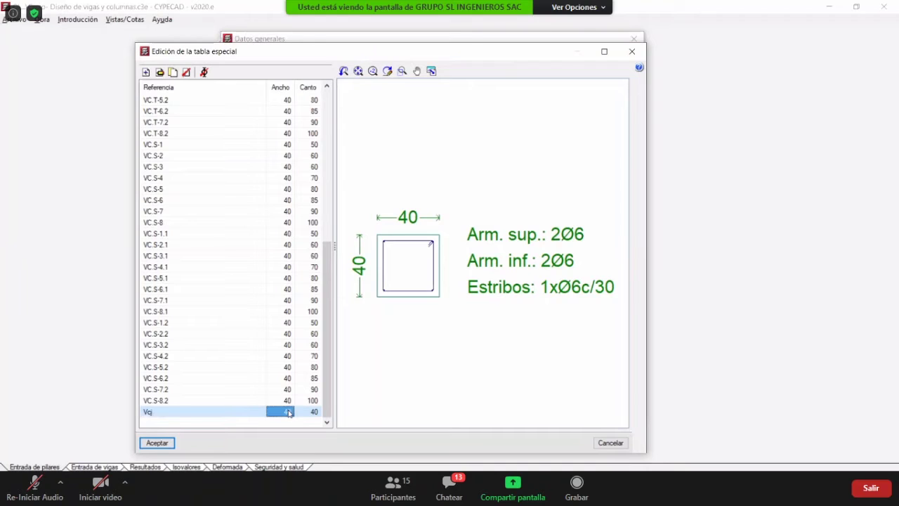
{"action": "type", "text": "25"}
{"action": "left_click", "coordinate": [313, 412]}
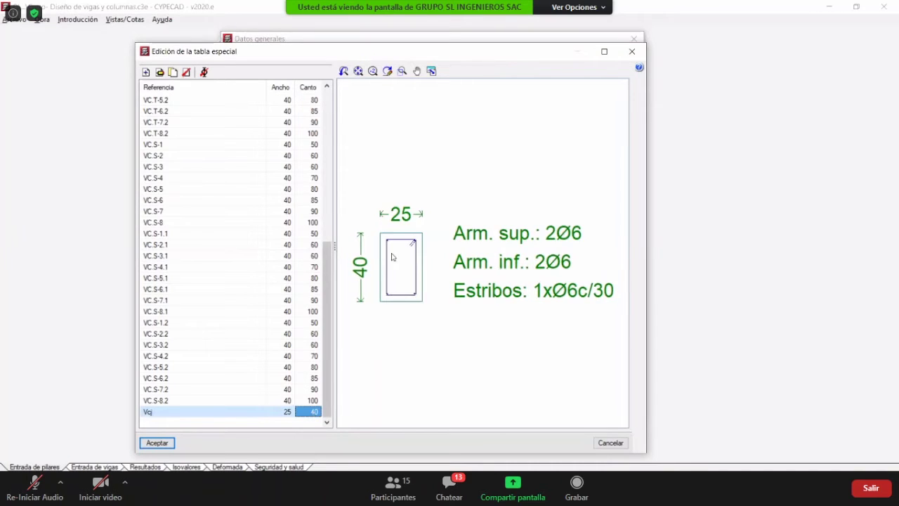
{"action": "scroll", "coordinate": [407, 251], "scroll_direction": "up", "scroll_amount": 2}
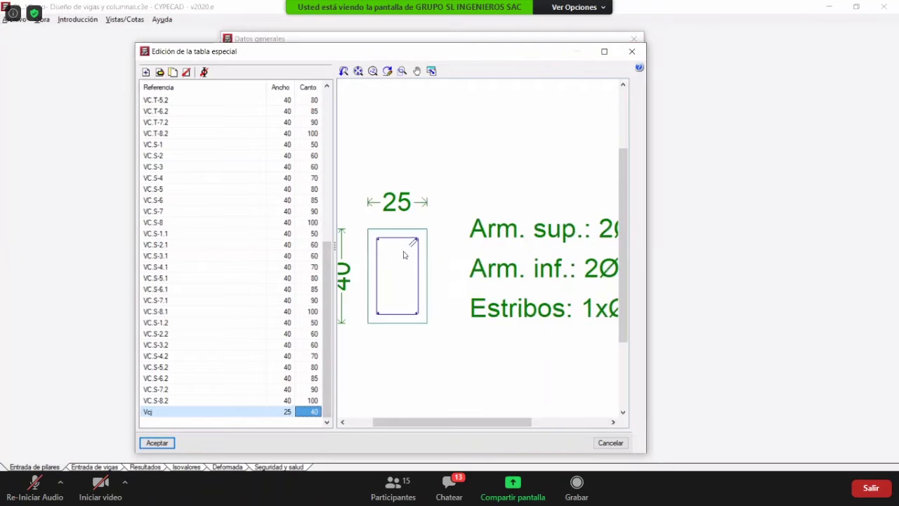
- Set the Vcj section's longitudinal reinforcement to 3 Ø5/8" upper bars and 3 Ø1/2" lower bars
{"action": "left_click", "coordinate": [160, 72]}
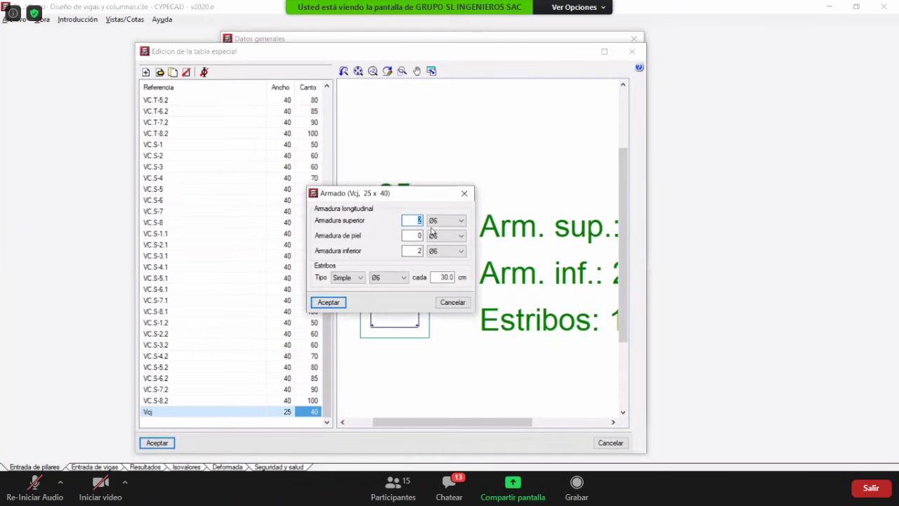
{"action": "type", "text": "3"}
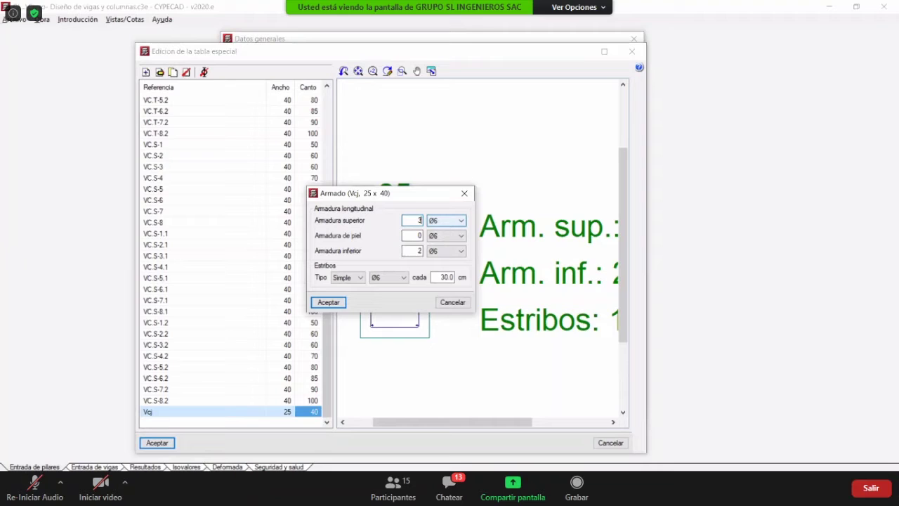
{"action": "left_click", "coordinate": [441, 222]}
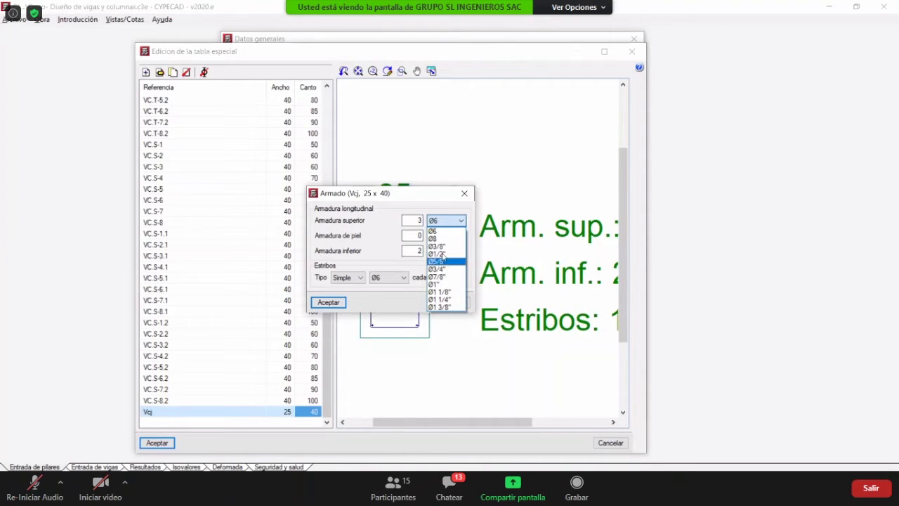
{"action": "left_click", "coordinate": [438, 261]}
{"action": "left_click", "coordinate": [419, 251]}
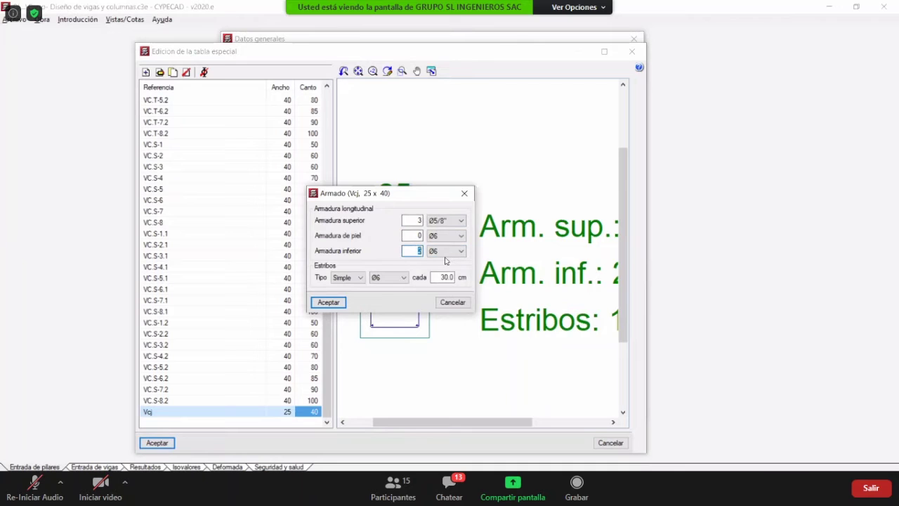
{"action": "type", "text": "3"}
{"action": "left_click", "coordinate": [445, 251]}
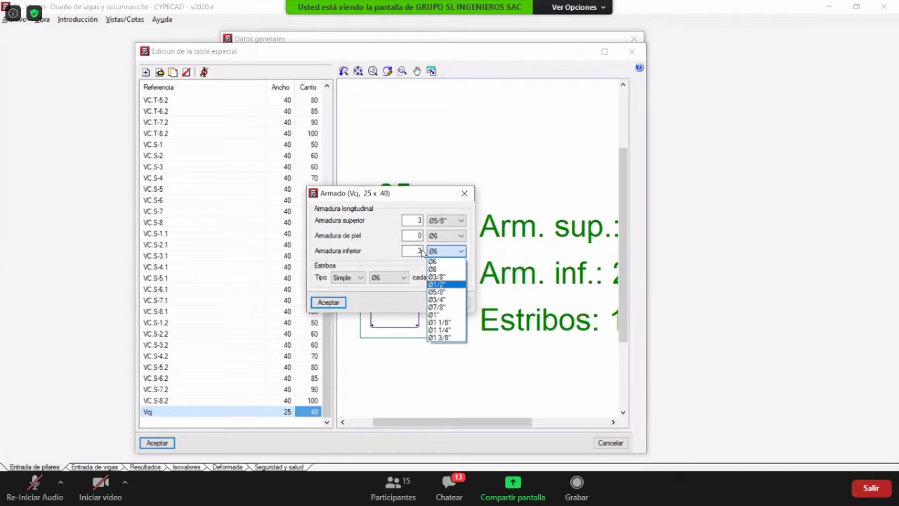
{"action": "key", "text": "Return"}
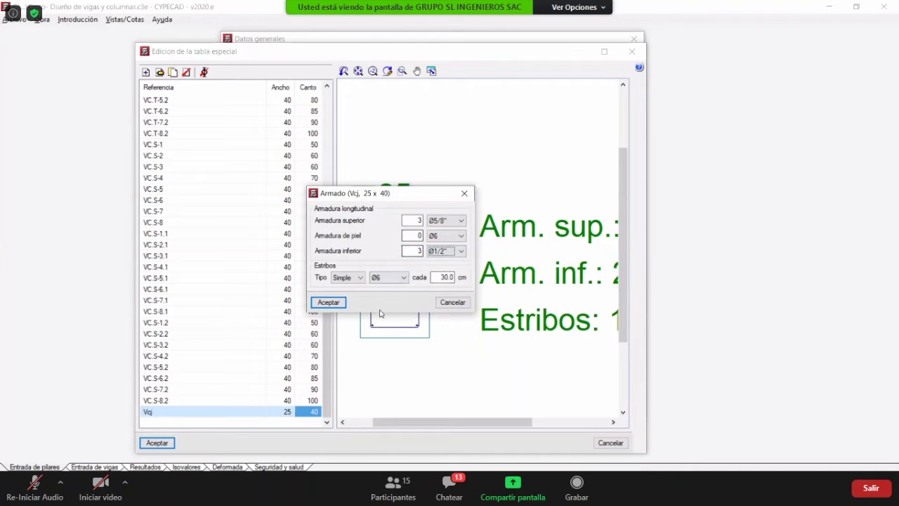
- Set the Vcj stirrups to Ø3/8" every 15 cm and the skin reinforcement diameter to Ø3/8", and accept the reinforcement
{"action": "left_click", "coordinate": [380, 279]}
{"action": "left_click", "coordinate": [379, 303]}
{"action": "key", "text": "Tab"}
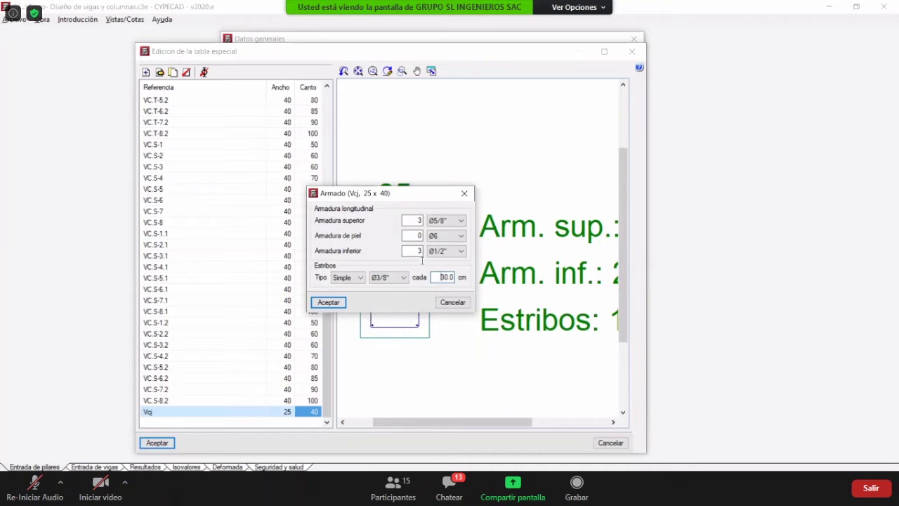
{"action": "type", "text": "15"}
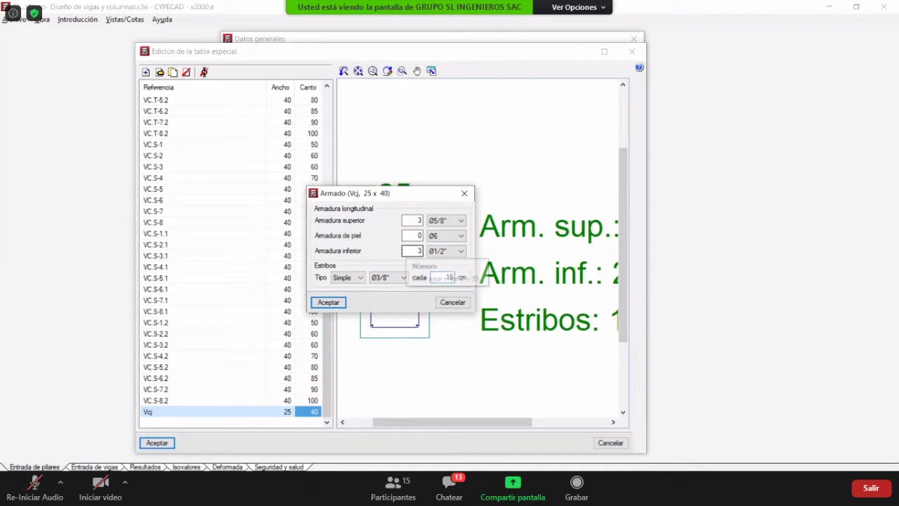
{"action": "left_click", "coordinate": [419, 251]}
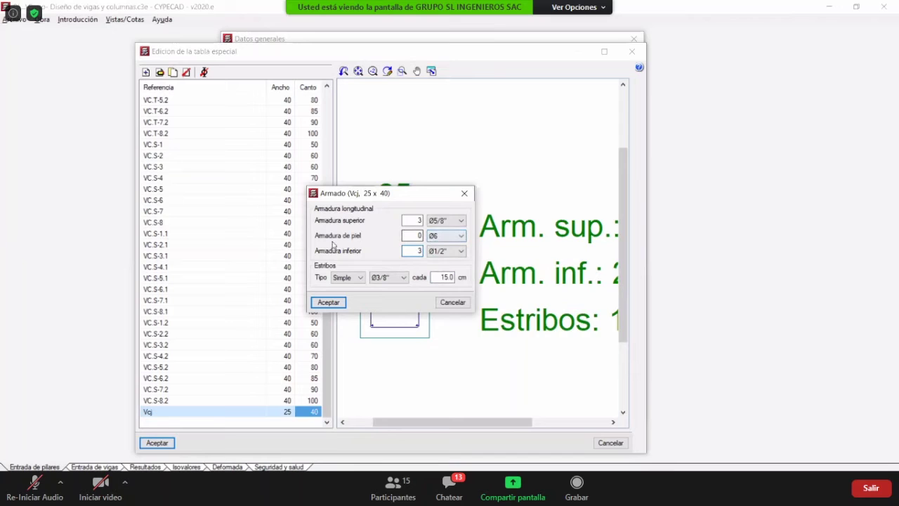
{"action": "left_click", "coordinate": [433, 241]}
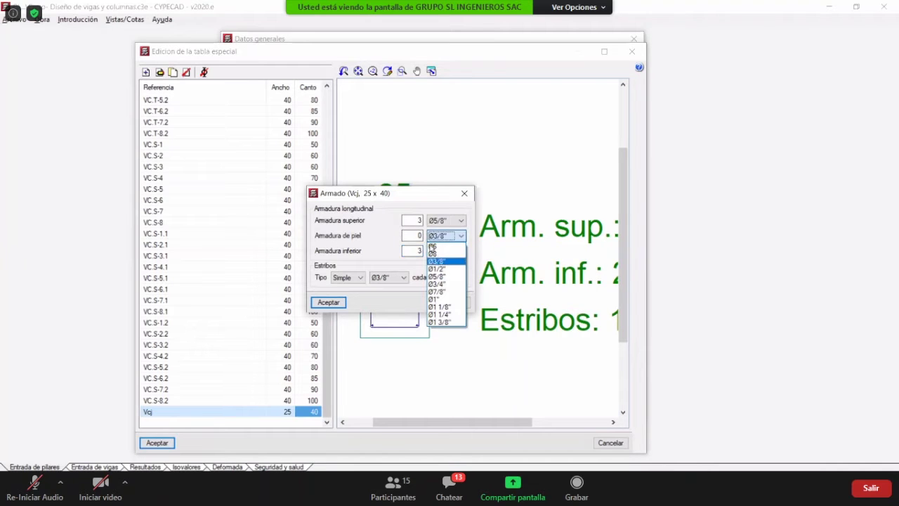
{"action": "left_click", "coordinate": [432, 248]}
{"action": "key", "text": "shift+Tab"}
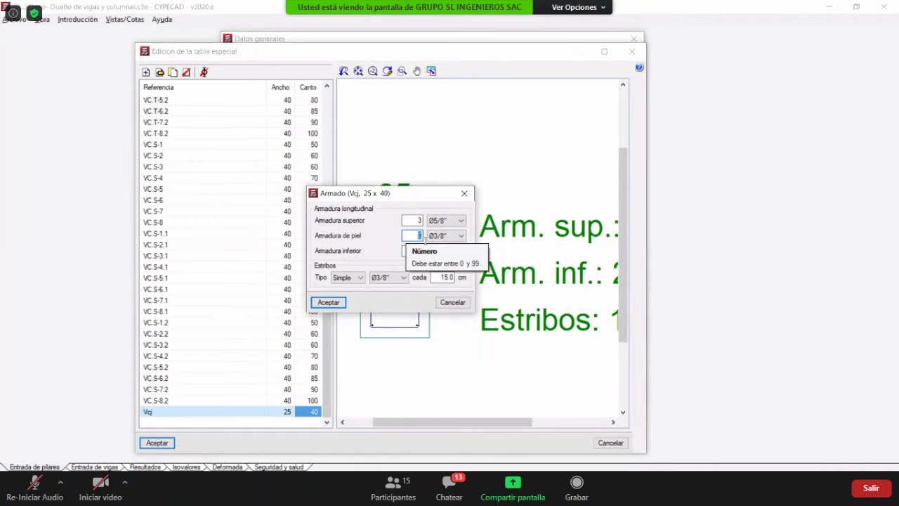
{"action": "left_click", "coordinate": [341, 301]}
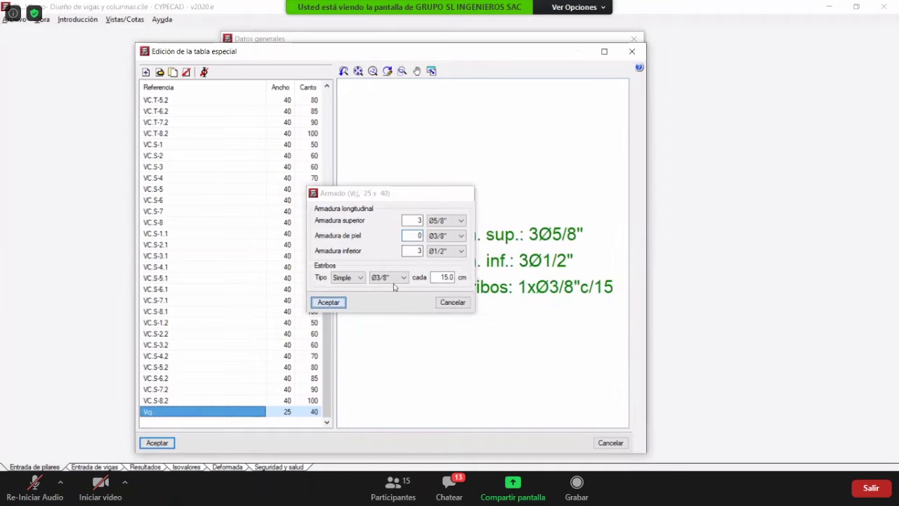
- Widen the table editor and its preview area to inspect the Vcj section drawing and reinforcement labels
{"action": "scroll", "coordinate": [421, 226], "scroll_direction": "down", "scroll_amount": 1}
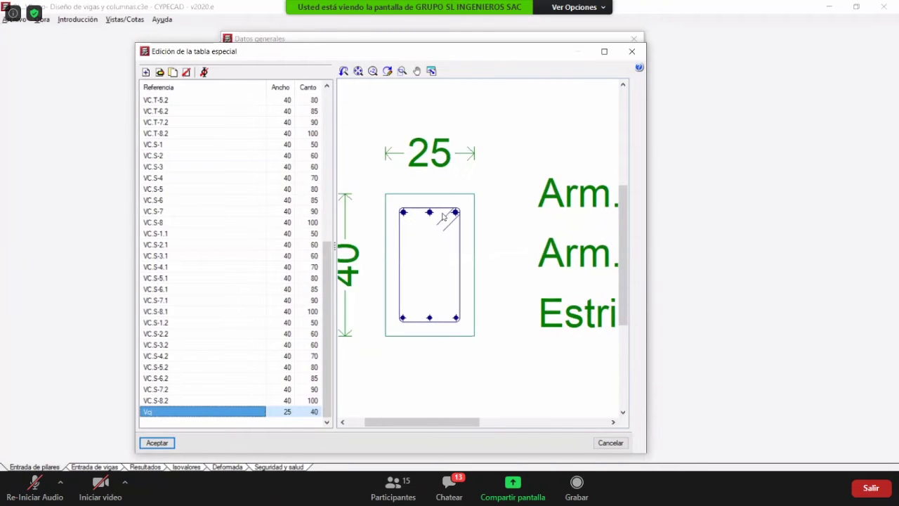
{"action": "scroll", "coordinate": [450, 249], "scroll_direction": "down", "scroll_amount": 1}
{"action": "scroll", "coordinate": [454, 254], "scroll_direction": "down", "scroll_amount": 2}
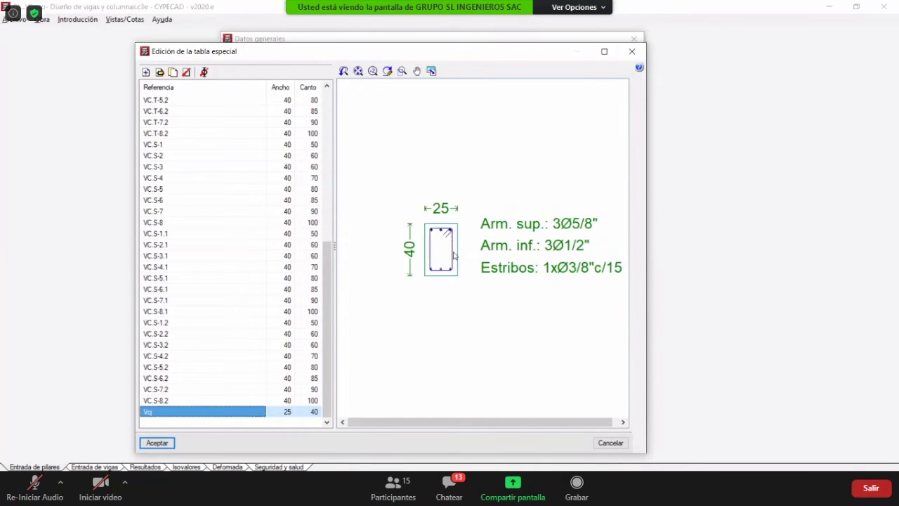
{"action": "scroll", "coordinate": [464, 216], "scroll_direction": "down", "scroll_amount": 1}
{"action": "scroll", "coordinate": [443, 243], "scroll_direction": "up", "scroll_amount": 1}
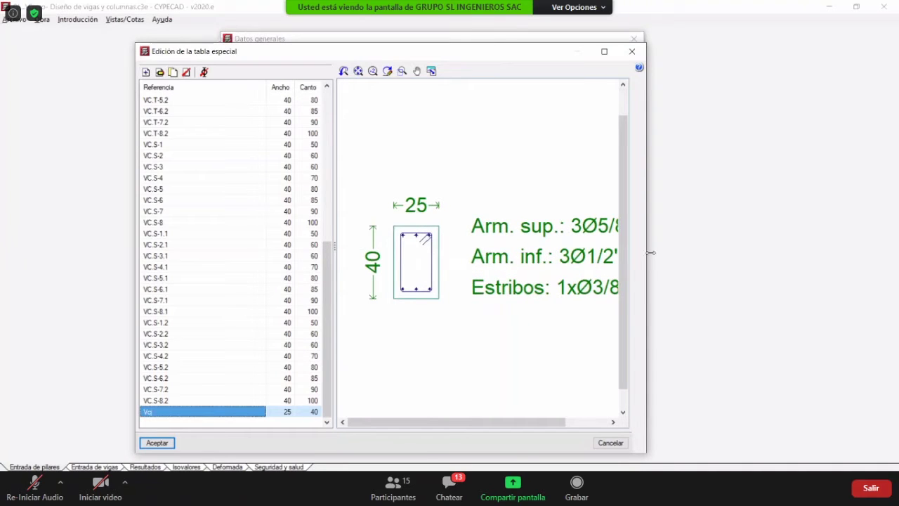
{"action": "left_click_drag", "start_coordinate": [651, 252], "coordinate": [685, 257]}
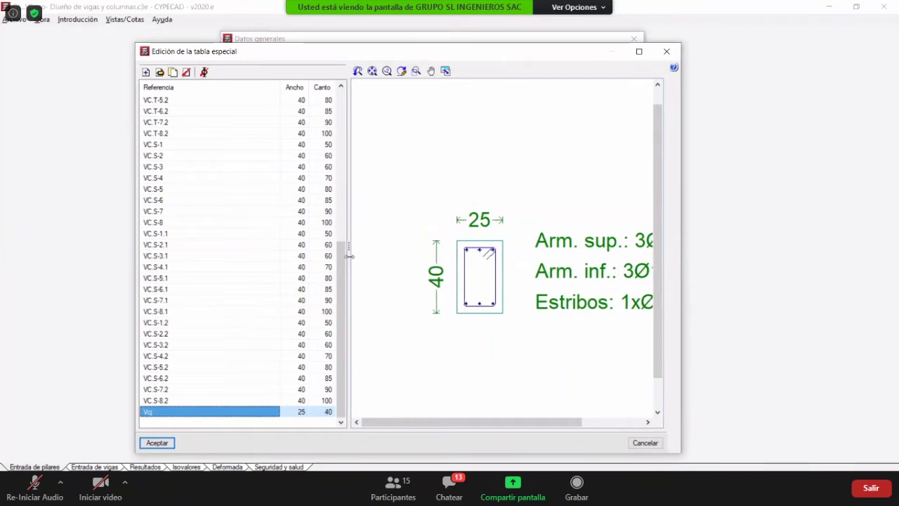
{"action": "left_click_drag", "start_coordinate": [312, 257], "coordinate": [312, 257]}
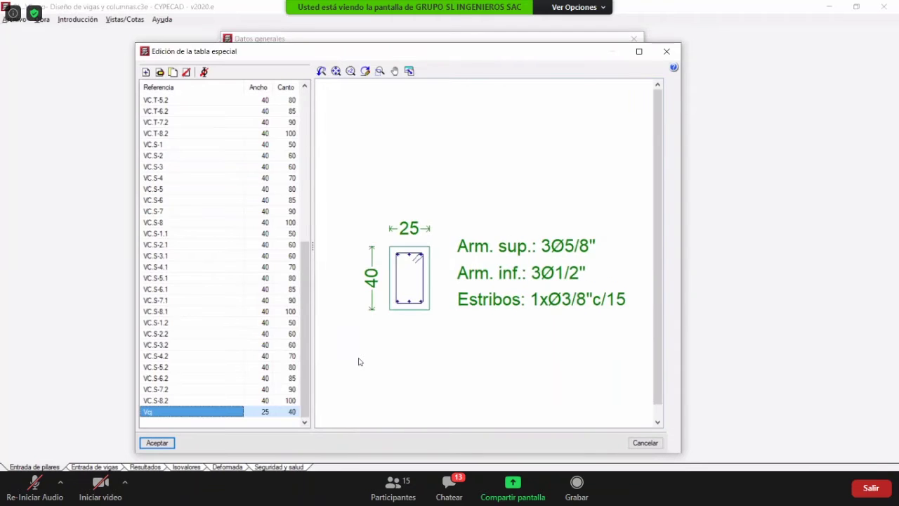
- Accept the special table and export it to the library under the name vcj
{"action": "left_click", "coordinate": [166, 445]}
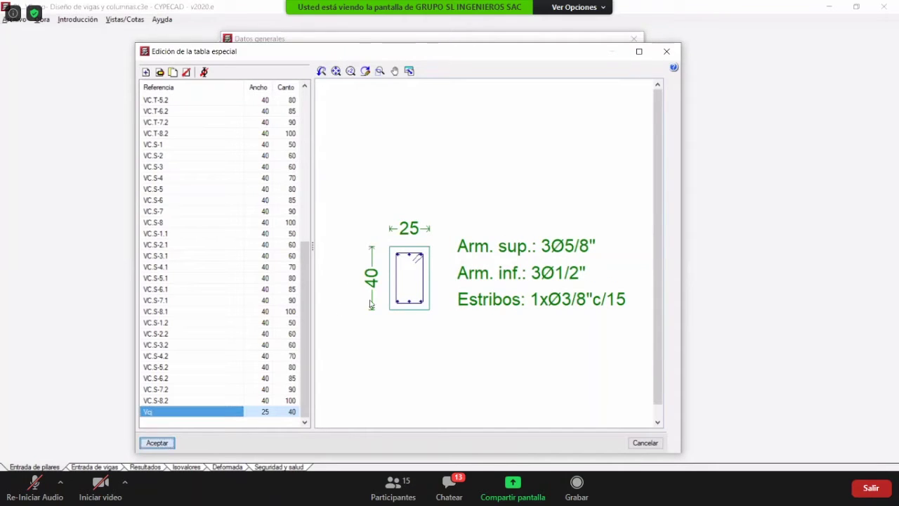
{"action": "left_click", "coordinate": [536, 270]}
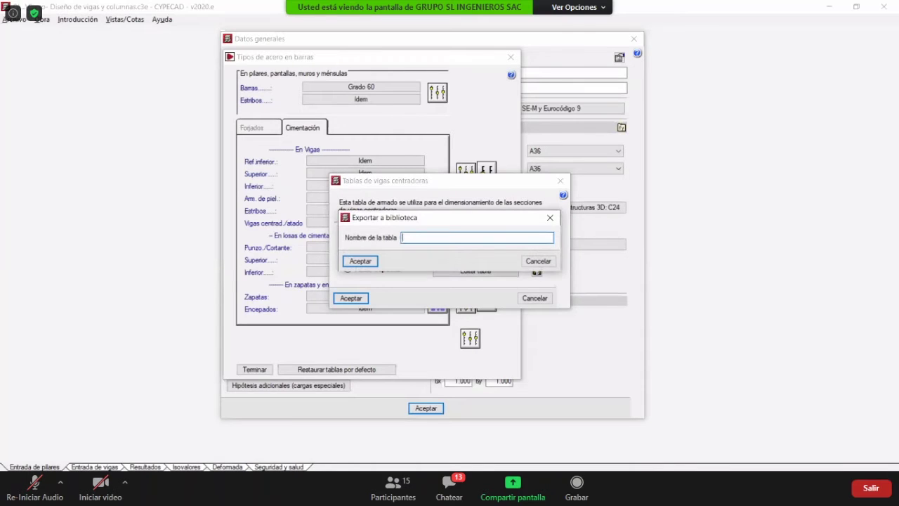
{"action": "type", "text": "vic"}
{"action": "type", "text": "q"}
{"action": "left_click", "coordinate": [373, 262]}
- Use the library table vcj for centring beams and save it as the default table
{"action": "left_click", "coordinate": [383, 253]}
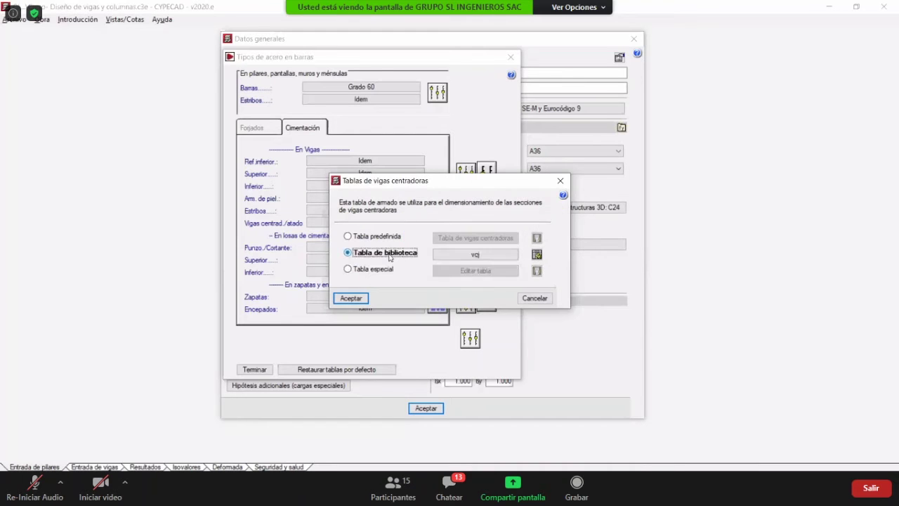
{"action": "left_click", "coordinate": [452, 255]}
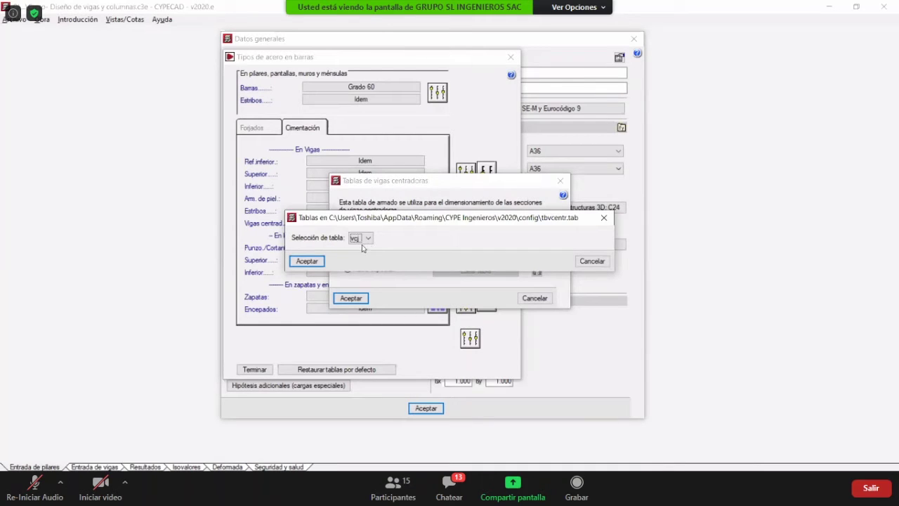
{"action": "left_click", "coordinate": [359, 239]}
{"action": "left_click", "coordinate": [368, 244]}
{"action": "left_click", "coordinate": [361, 238]}
{"action": "left_click", "coordinate": [359, 249]}
{"action": "left_click", "coordinate": [307, 261]}
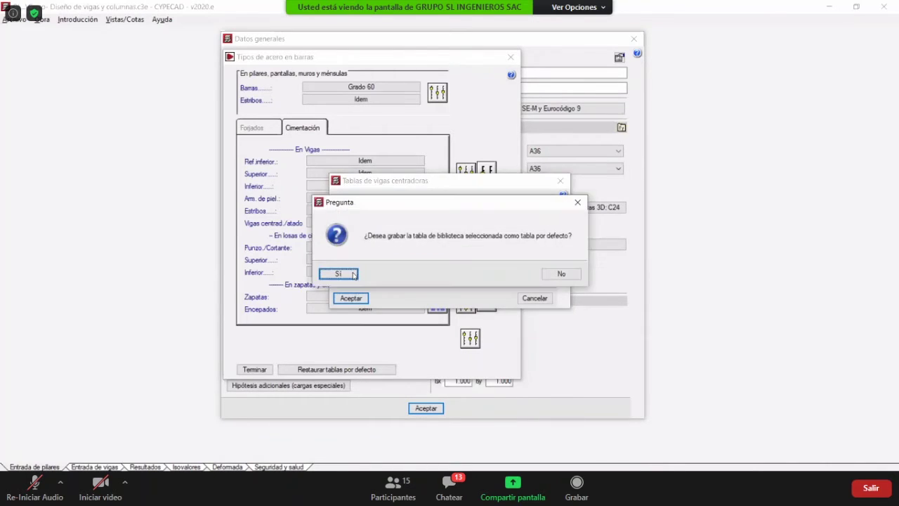
{"action": "left_click", "coordinate": [351, 273]}
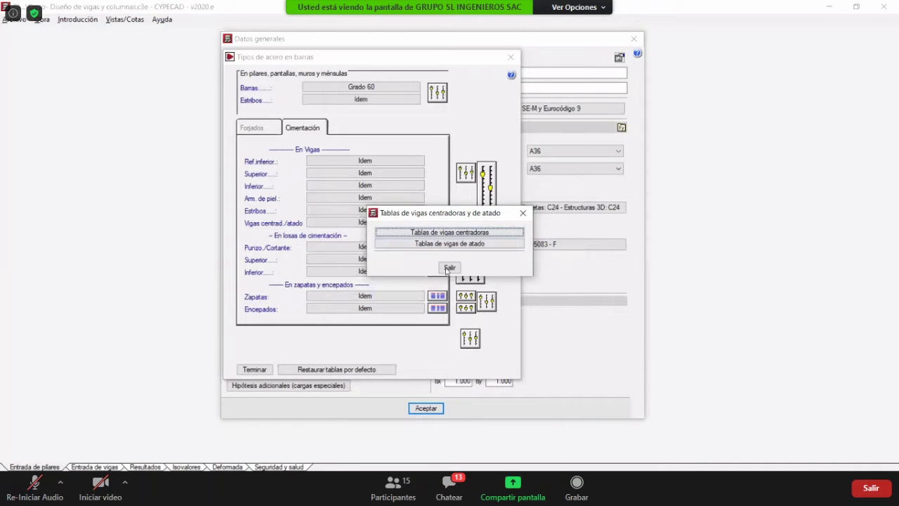
{"action": "left_click", "coordinate": [450, 267]}
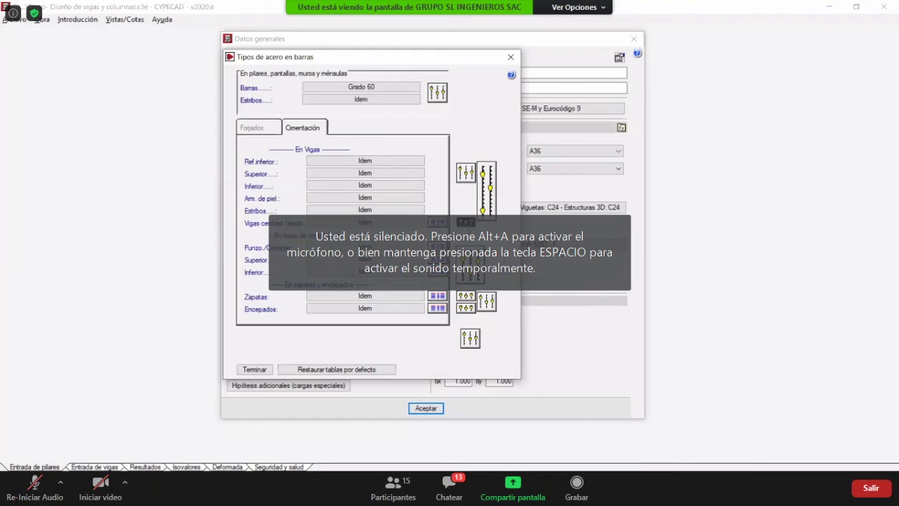
- Review the centring beam options and the explanation of the centring types, and accept the options
{"action": "left_click", "coordinate": [468, 222]}
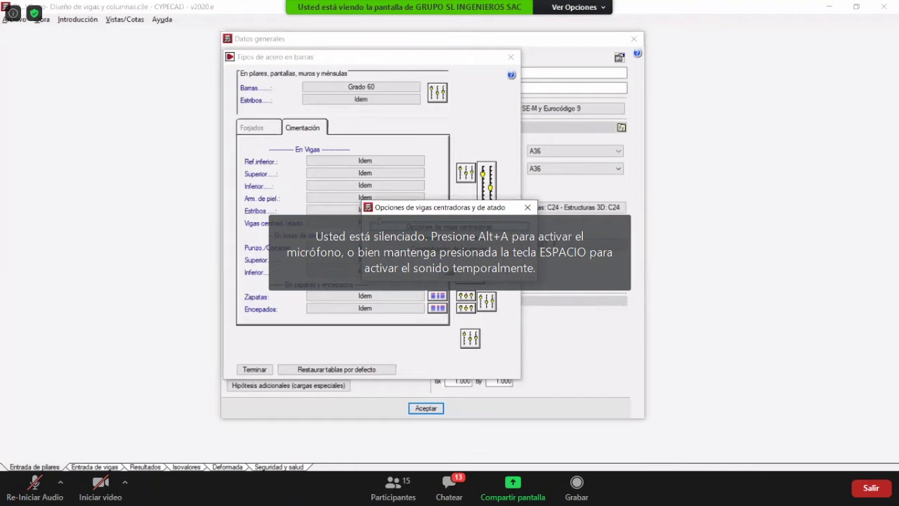
{"action": "left_click_drag", "start_coordinate": [435, 207], "coordinate": [298, 192]}
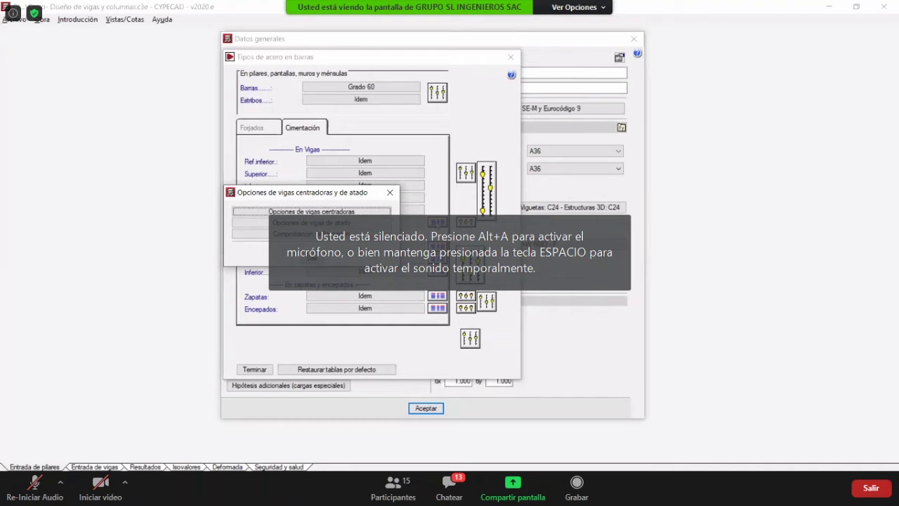
{"action": "left_click", "coordinate": [330, 210]}
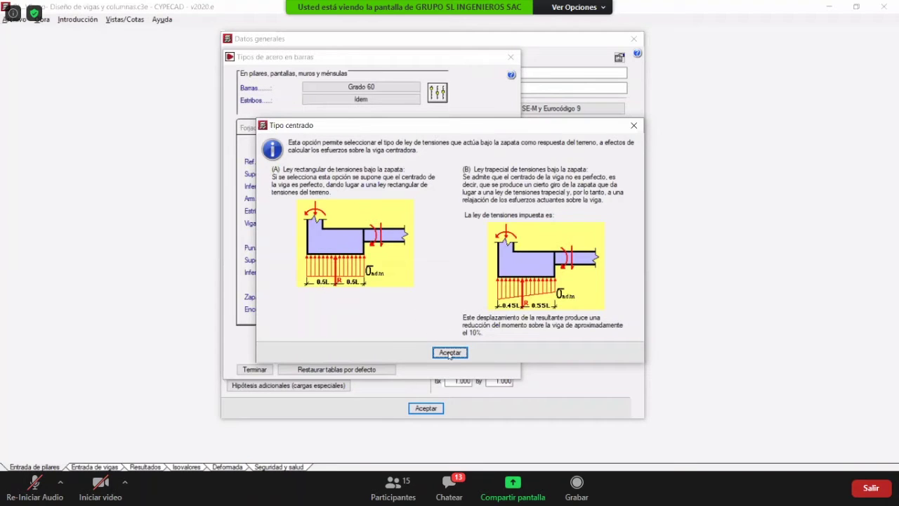
{"action": "key", "text": "Return"}
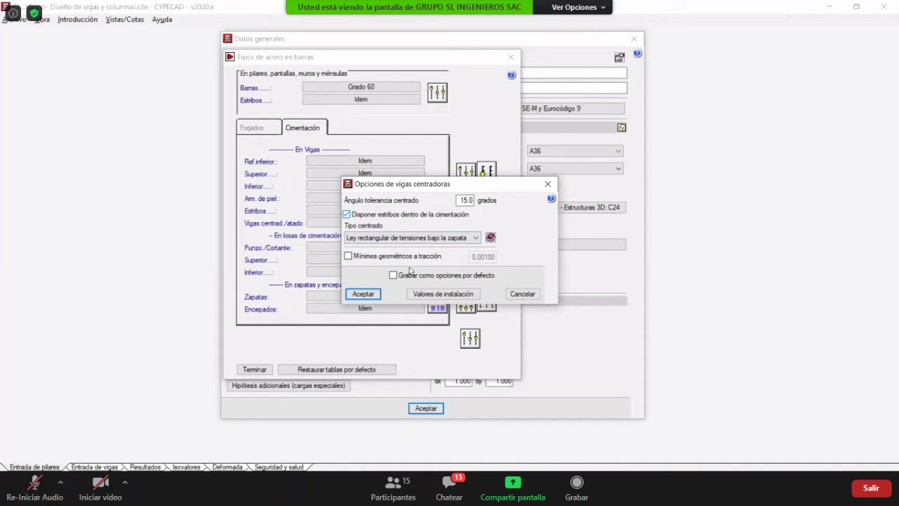
{"action": "left_click", "coordinate": [379, 294]}
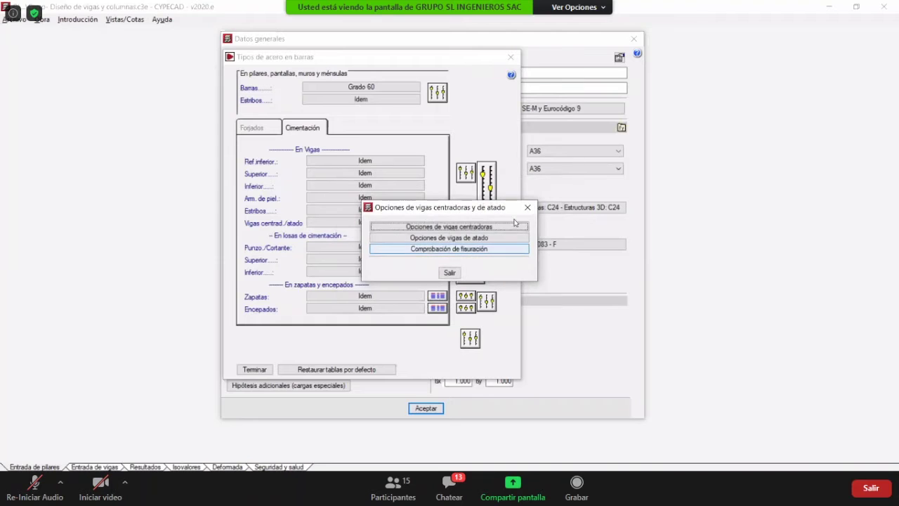
{"action": "left_click", "coordinate": [527, 207]}
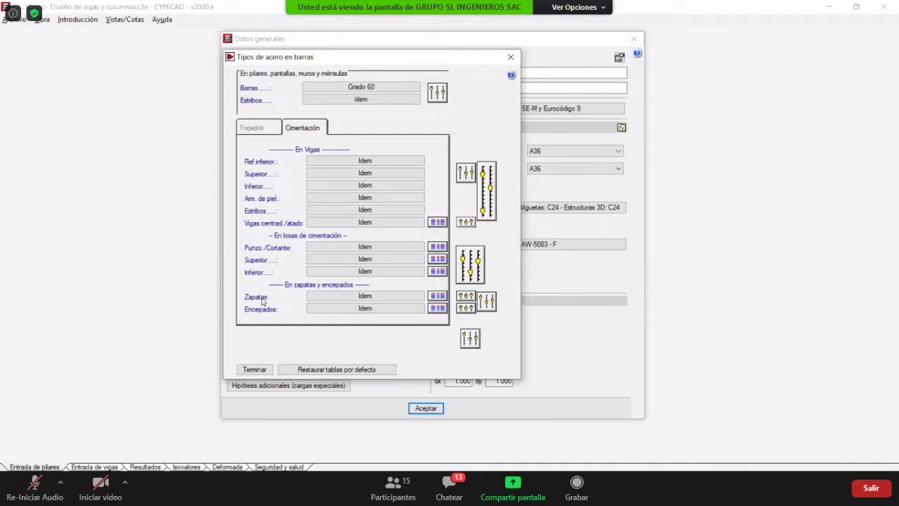
- Inspect the diameters and spacings in the special reinforcement table for isolated footings, and leave it without saving
{"action": "left_click", "coordinate": [437, 295]}
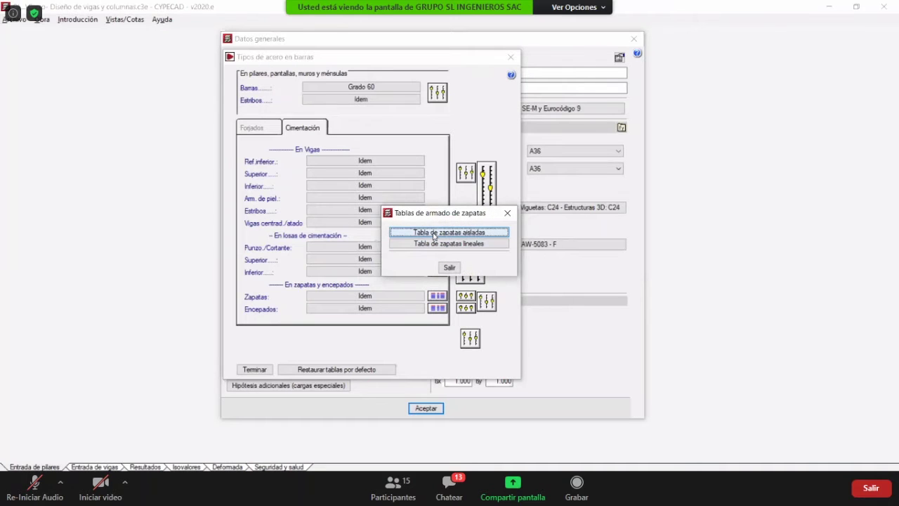
{"action": "left_click", "coordinate": [434, 235]}
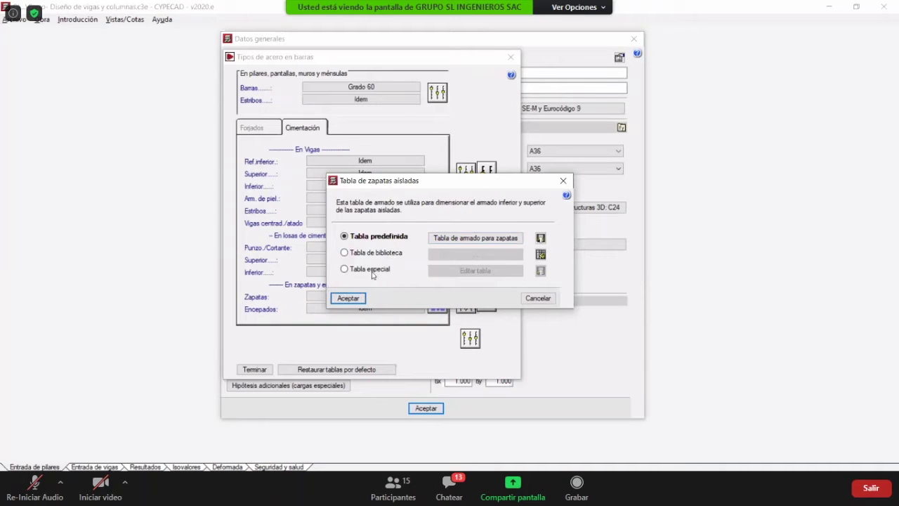
{"action": "left_click", "coordinate": [371, 271]}
{"action": "left_click", "coordinate": [444, 277]}
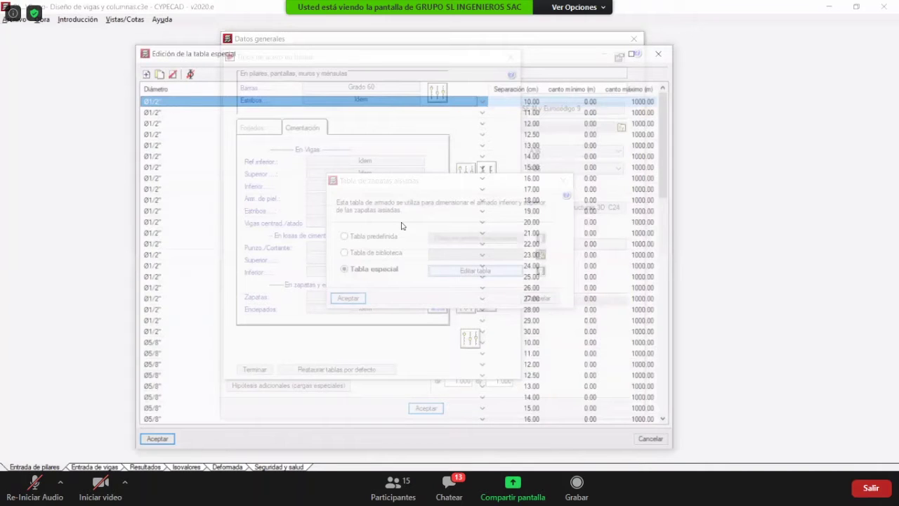
{"action": "scroll", "coordinate": [395, 307], "scroll_direction": "down", "scroll_amount": 18}
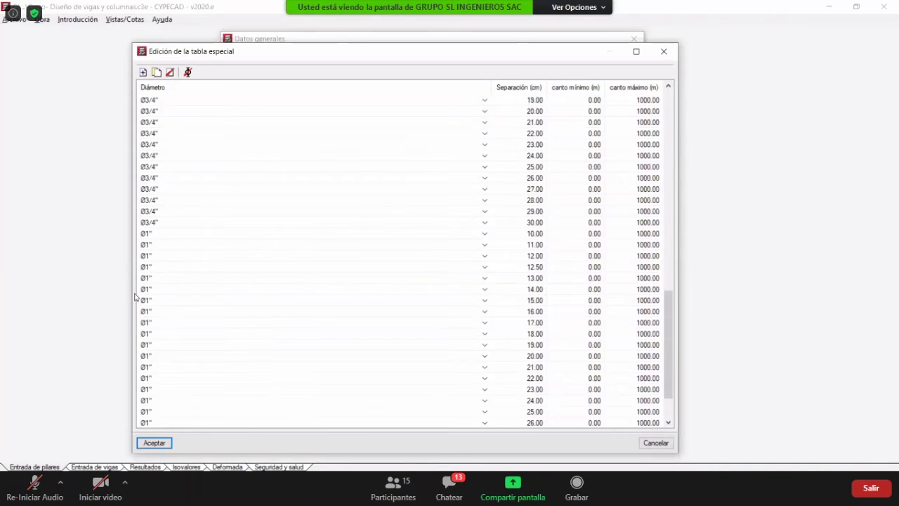
{"action": "scroll", "coordinate": [137, 337], "scroll_direction": "down", "scroll_amount": 2}
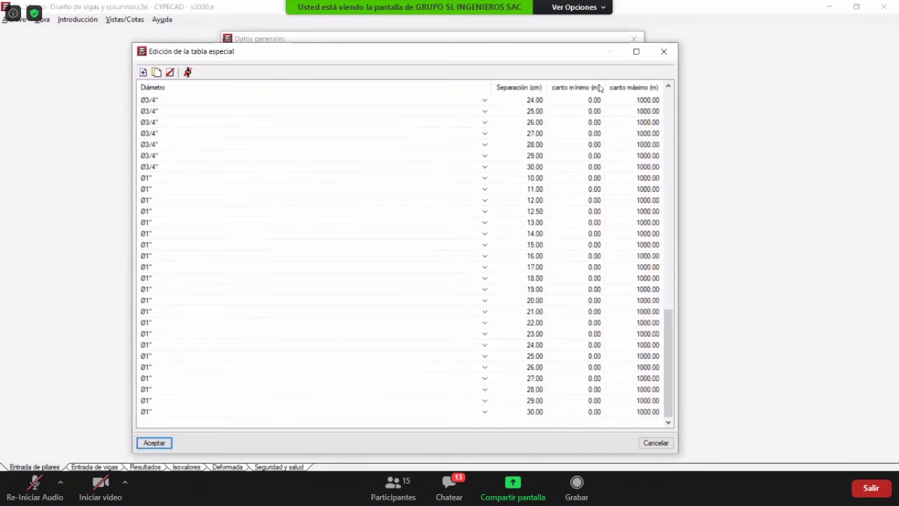
{"action": "left_click", "coordinate": [663, 51]}
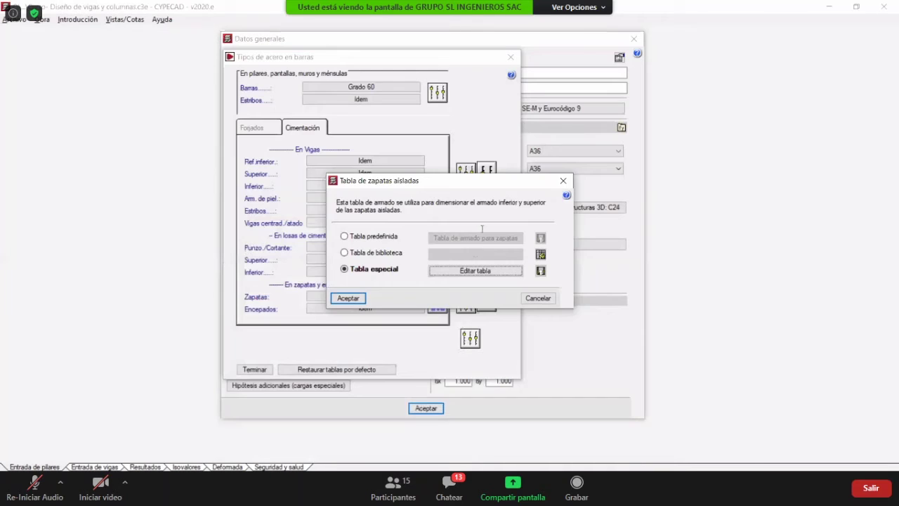
{"action": "left_click", "coordinate": [562, 183]}
{"action": "left_click", "coordinate": [450, 269]}
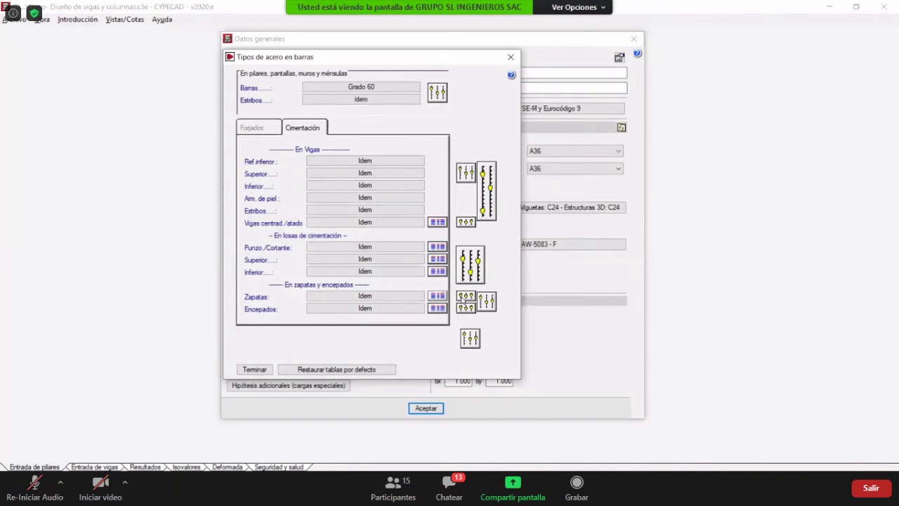
- Review the general options for isolated footings and the choices for the default footing type, keeping Zapata de canto constante
{"action": "left_click", "coordinate": [463, 299]}
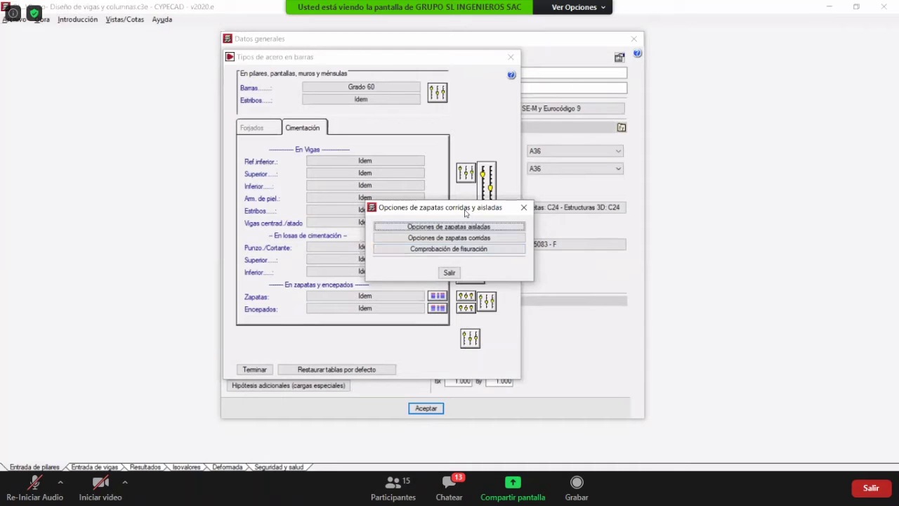
{"action": "left_click_drag", "start_coordinate": [464, 213], "coordinate": [384, 181]}
{"action": "left_click", "coordinate": [370, 194]}
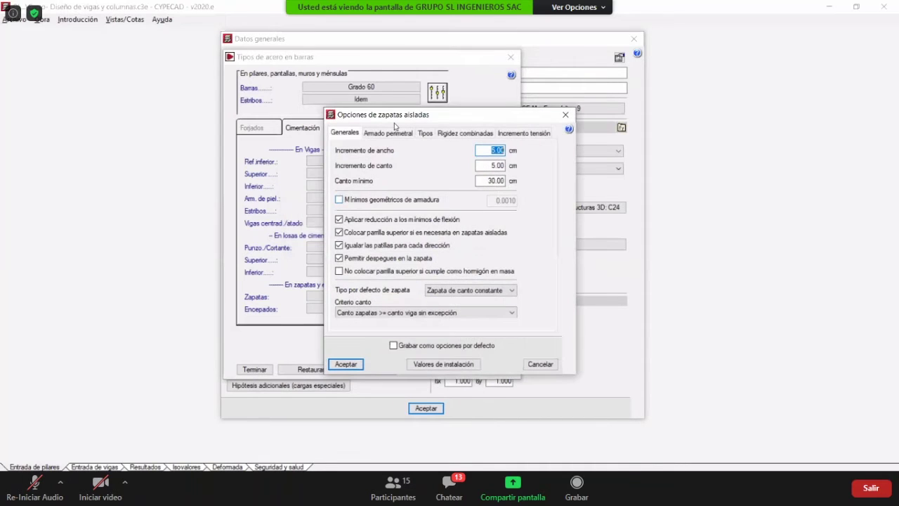
{"action": "left_click_drag", "start_coordinate": [393, 118], "coordinate": [354, 109]}
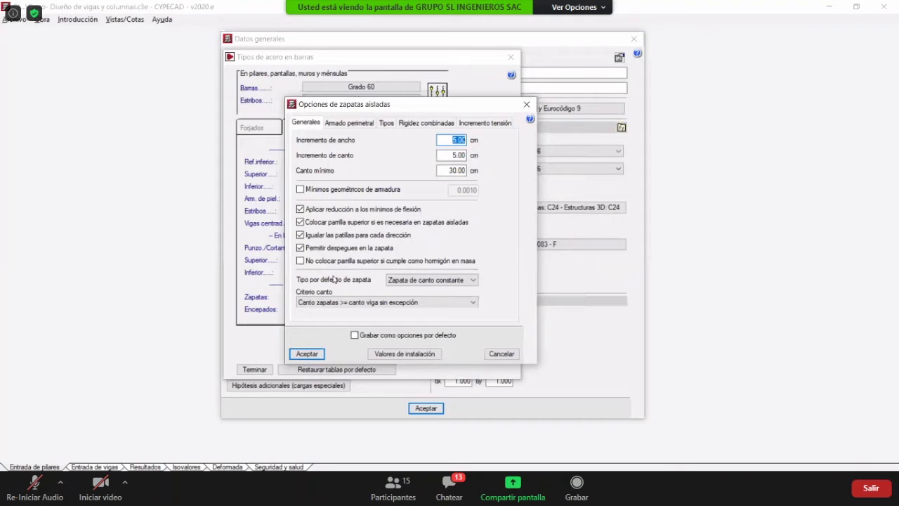
{"action": "left_click", "coordinate": [423, 281]}
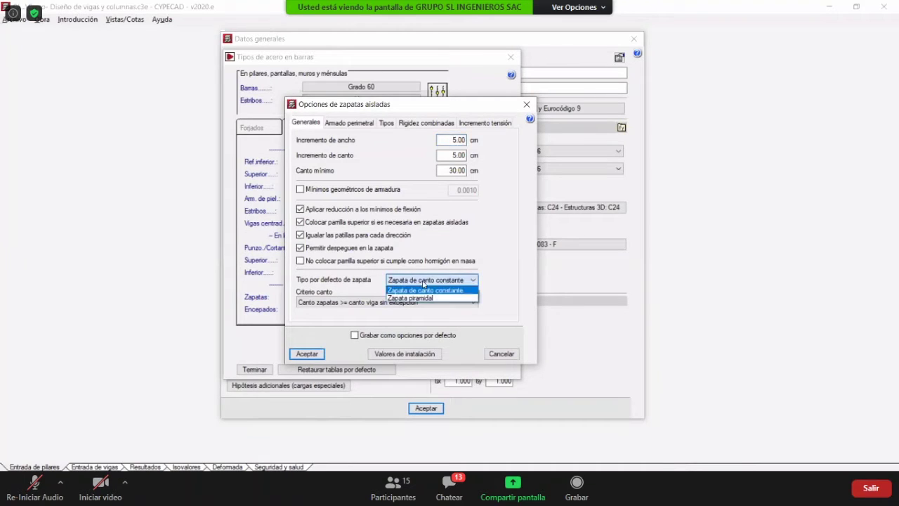
{"action": "left_click", "coordinate": [425, 284]}
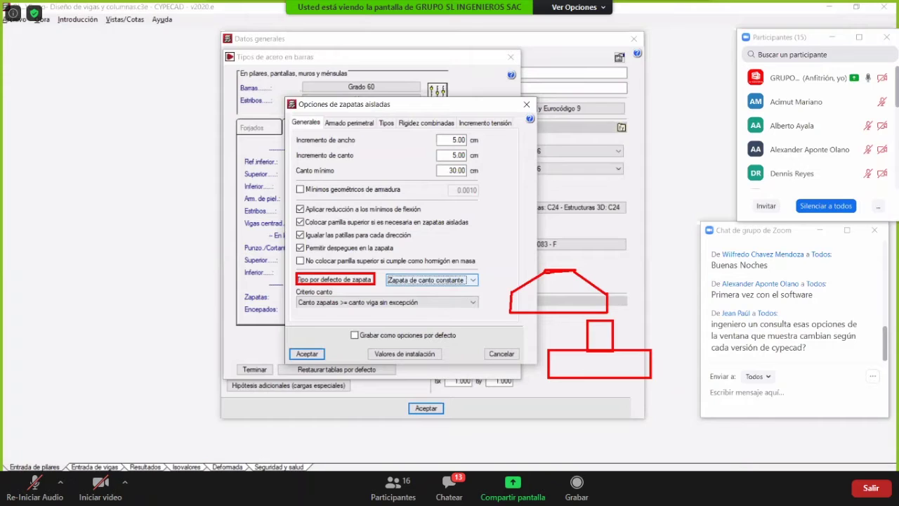
{"action": "left_click_drag", "start_coordinate": [546, 181], "coordinate": [543, 164]}
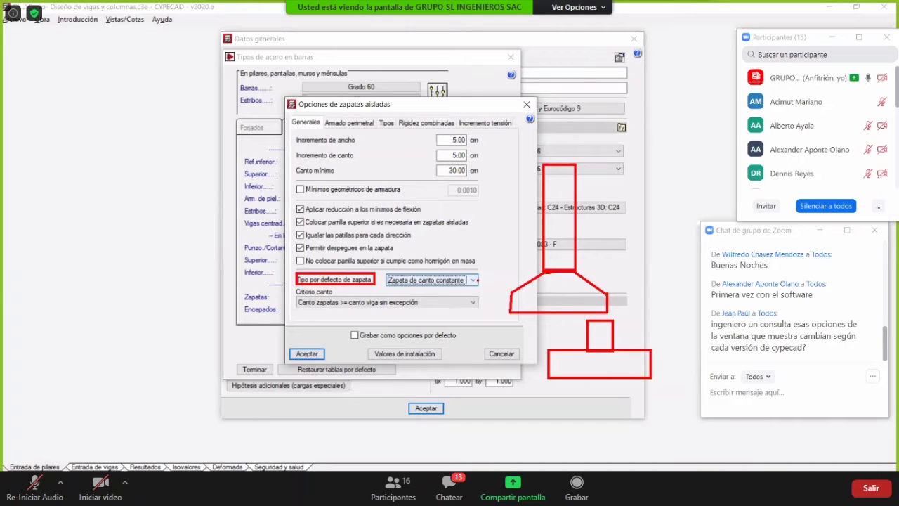
{"action": "left_click_drag", "start_coordinate": [477, 279], "coordinate": [512, 245]}
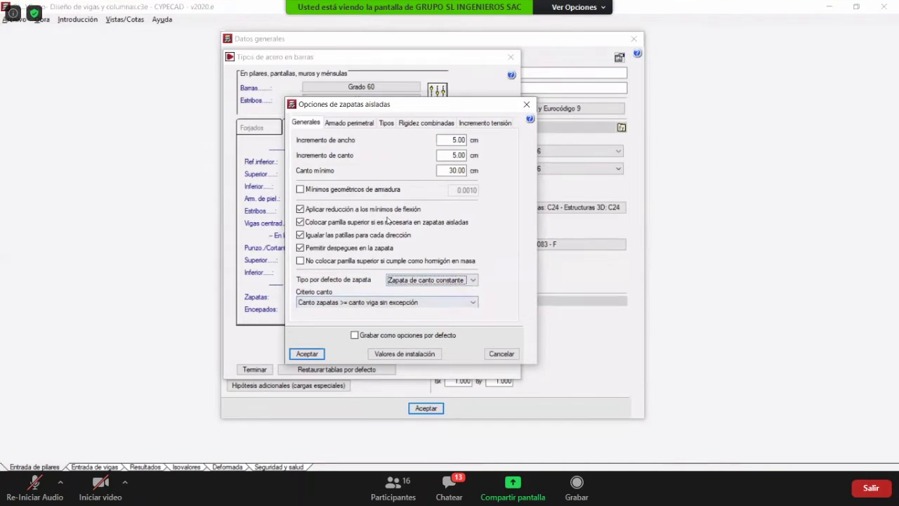
- Review the perimeter reinforcement, footing types, combined stiffness and stress increment options for isolated footings, and cancel out of them
{"action": "left_click", "coordinate": [358, 124]}
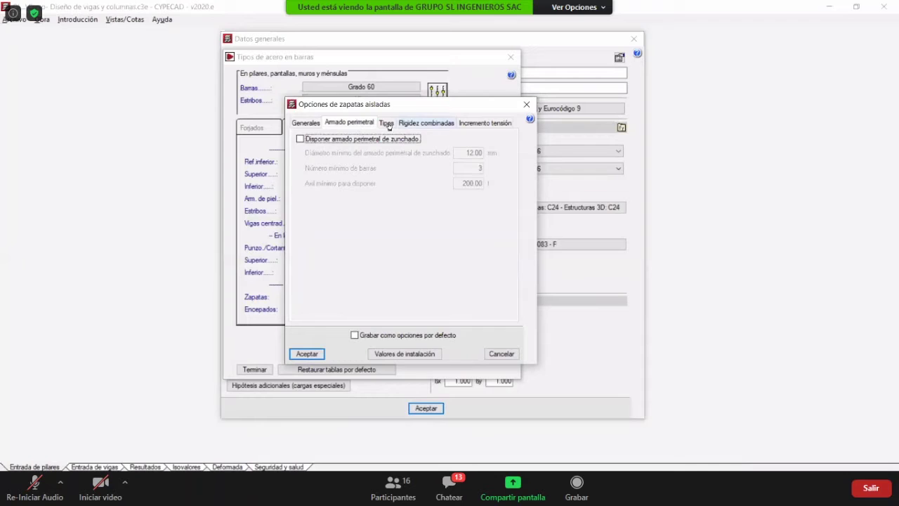
{"action": "left_click", "coordinate": [387, 123]}
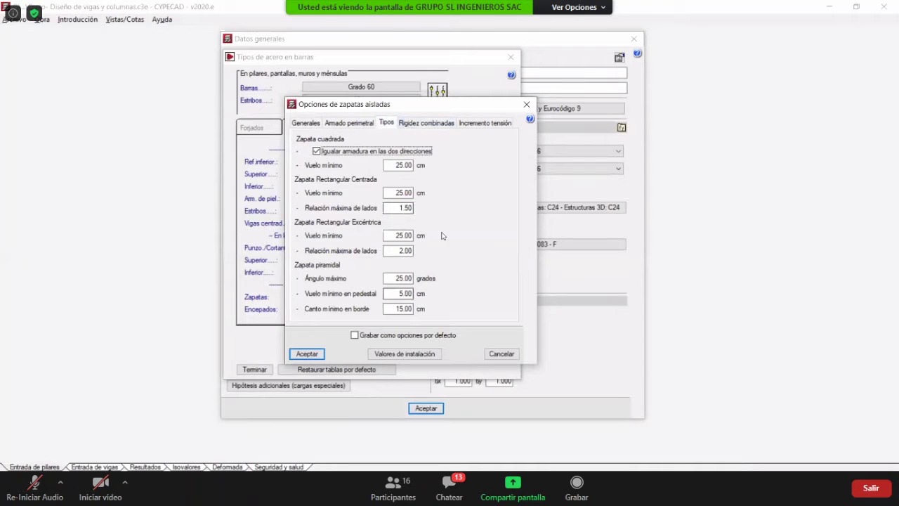
{"action": "left_click", "coordinate": [431, 126]}
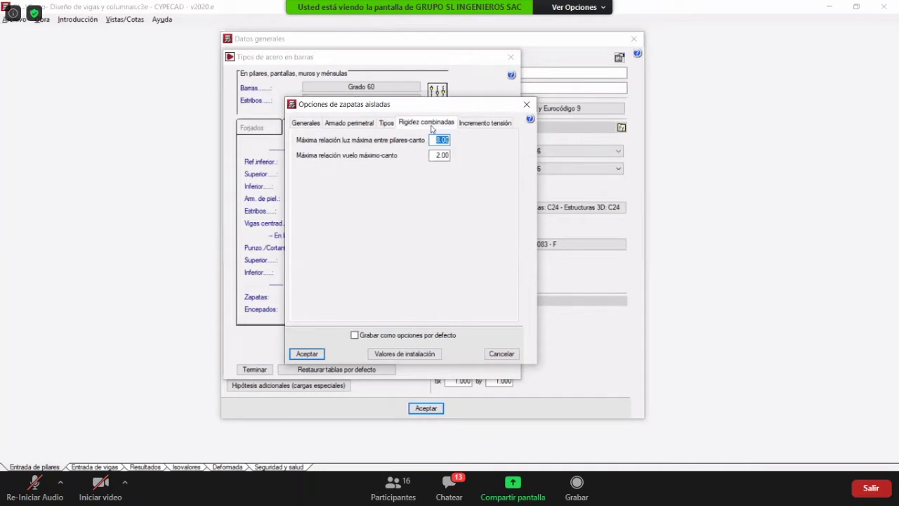
{"action": "left_click", "coordinate": [478, 124]}
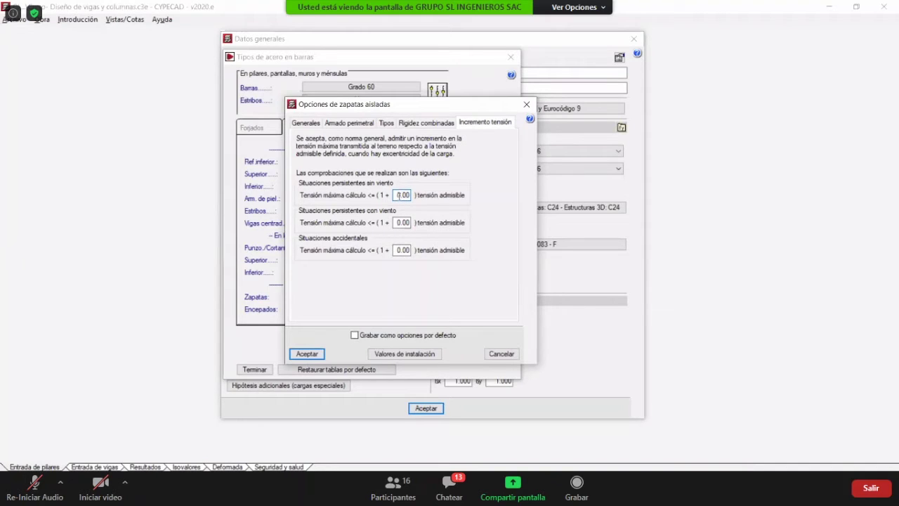
{"action": "left_click", "coordinate": [398, 195]}
{"action": "left_click", "coordinate": [500, 354]}
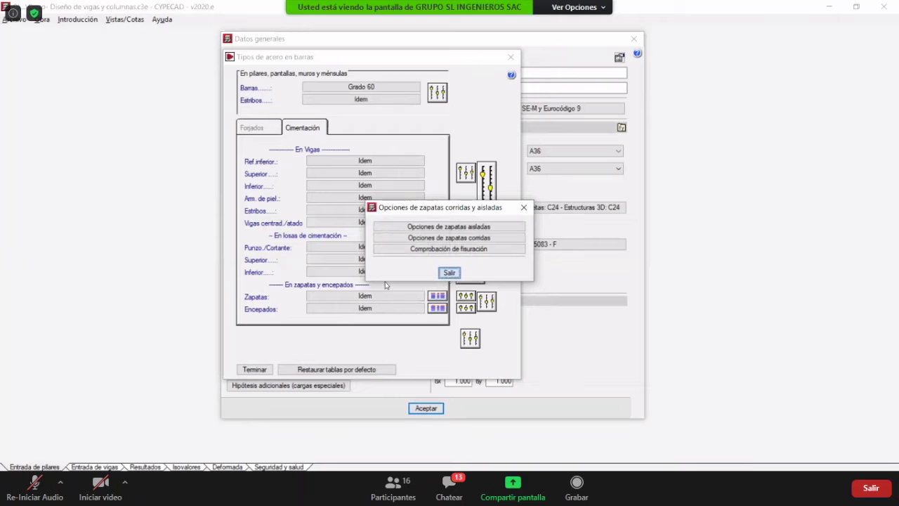
{"action": "left_click", "coordinate": [449, 273]}
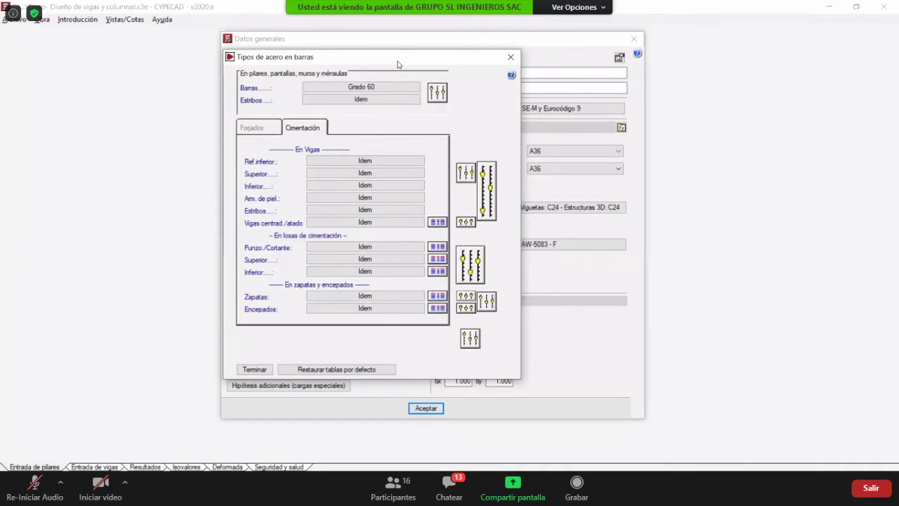
- Reposition the bar steel types dialog and show its Forjados settings
{"action": "left_click_drag", "start_coordinate": [398, 64], "coordinate": [375, 62]}
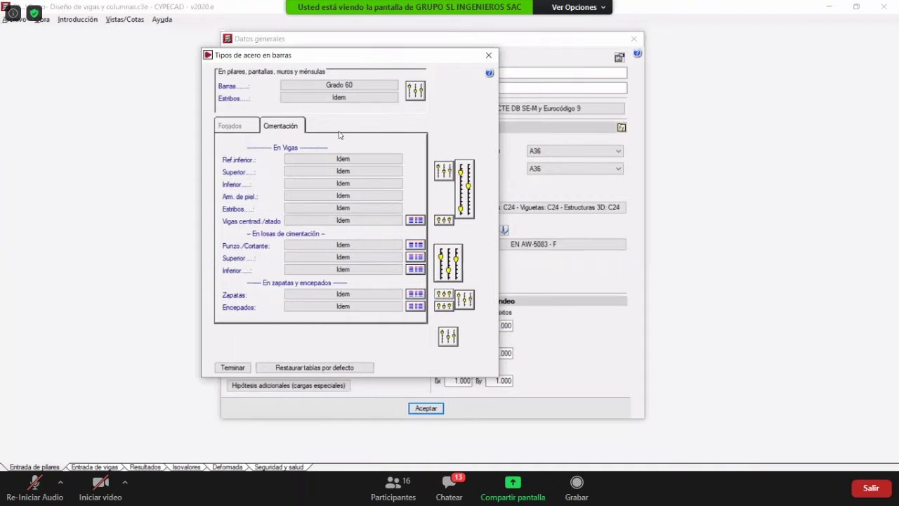
{"action": "left_click", "coordinate": [232, 130]}
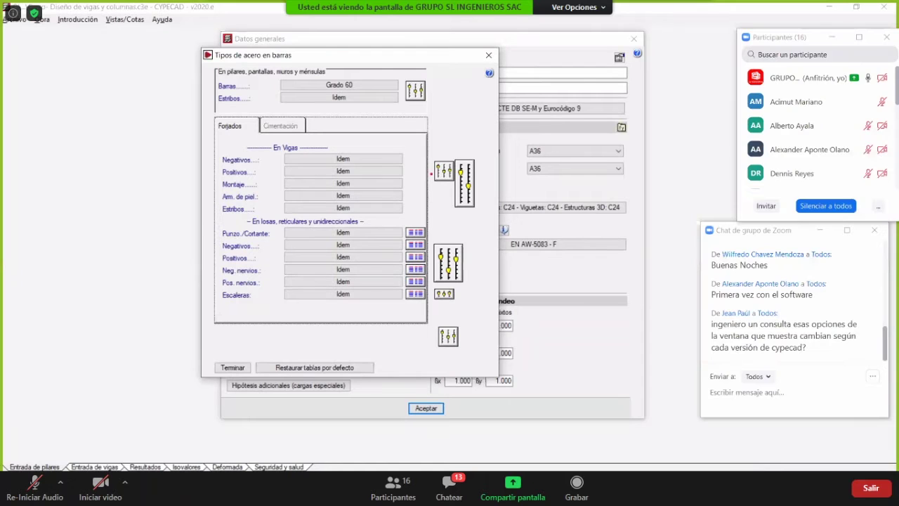
{"action": "left_click_drag", "start_coordinate": [399, 129], "coordinate": [431, 341]}
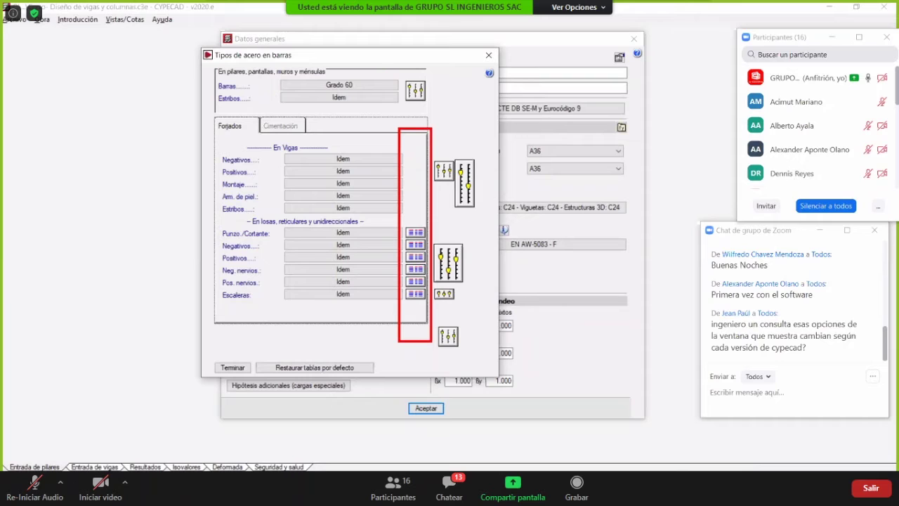
{"action": "mouse_move", "coordinate": [381, 68]}
{"action": "left_mouse_down"}
{"action": "mouse_move", "coordinate": [466, 301]}
{"action": "mouse_move", "coordinate": [469, 356]}
{"action": "mouse_move", "coordinate": [477, 356]}
{"action": "left_mouse_up"}
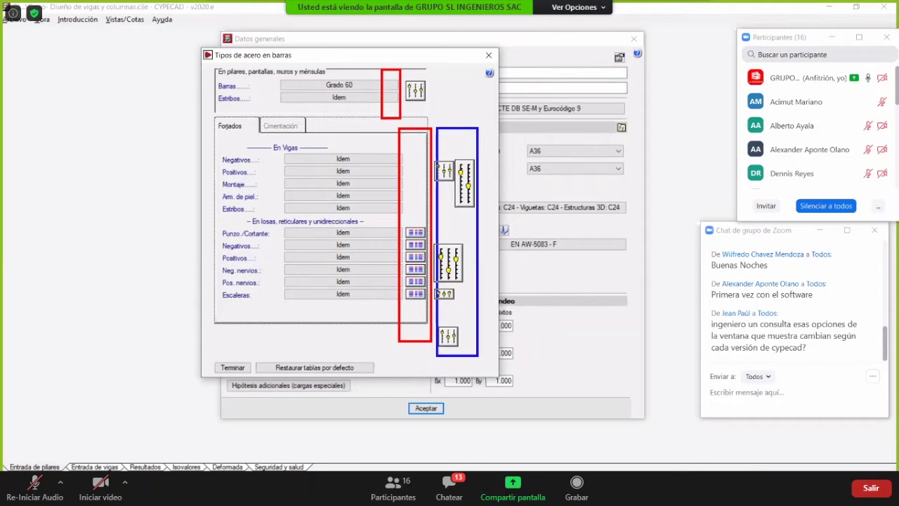
{"action": "left_click_drag", "start_coordinate": [403, 67], "coordinate": [430, 119]}
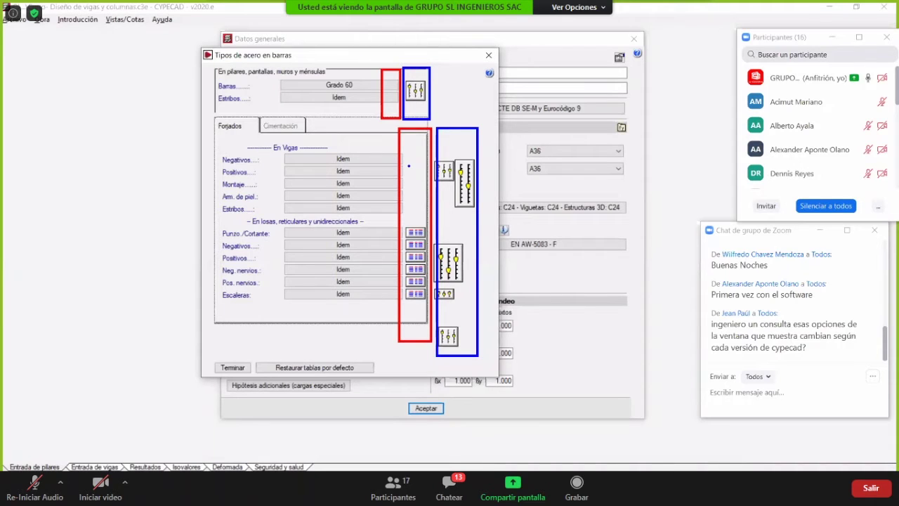
{"action": "mouse_move", "coordinate": [406, 155]}
{"action": "left_mouse_down"}
{"action": "mouse_move", "coordinate": [424, 207]}
{"action": "mouse_move", "coordinate": [415, 229]}
{"action": "left_mouse_up"}
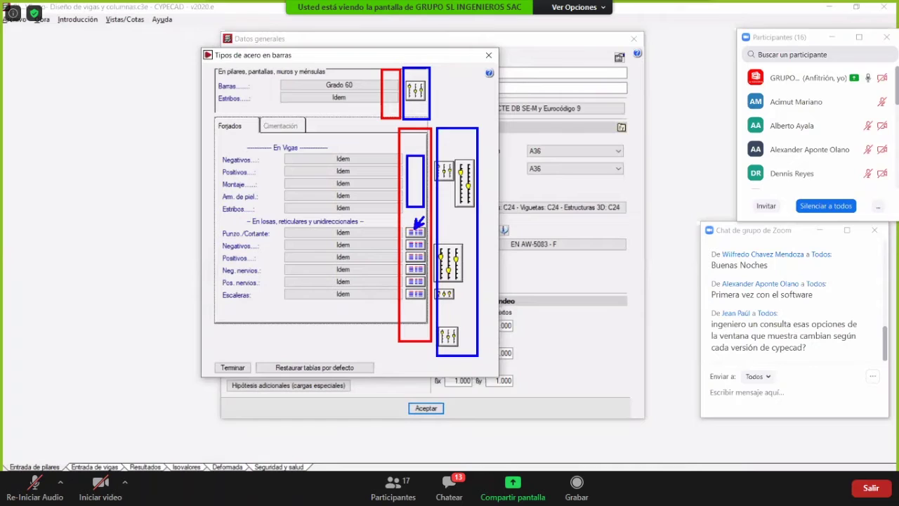
{"action": "left_click_drag", "start_coordinate": [385, 83], "coordinate": [395, 102]}
{"action": "mouse_move", "coordinate": [416, 154]}
{"action": "left_mouse_down"}
{"action": "mouse_move", "coordinate": [441, 134]}
{"action": "mouse_move", "coordinate": [450, 140]}
{"action": "mouse_move", "coordinate": [447, 162]}
{"action": "left_mouse_up"}
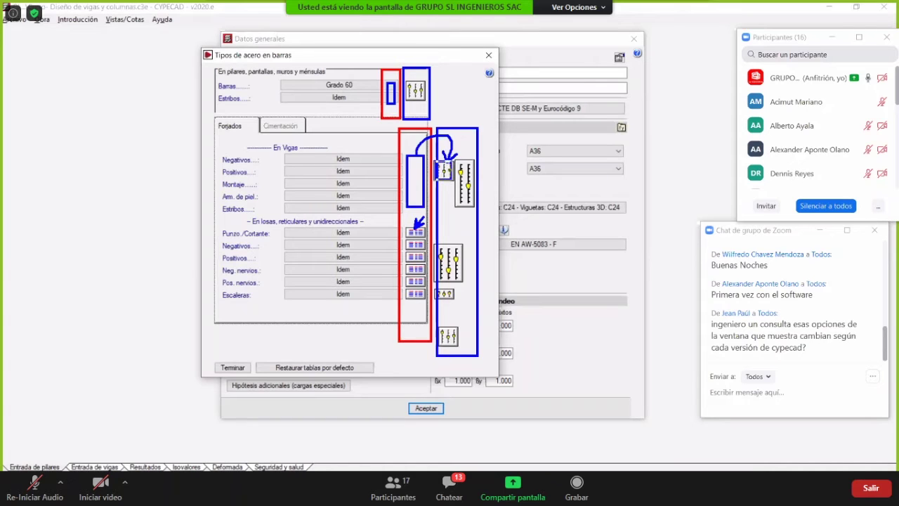
{"action": "left_click_drag", "start_coordinate": [434, 162], "coordinate": [453, 180]}
{"action": "left_click_drag", "start_coordinate": [241, 67], "coordinate": [252, 59]}
{"action": "mouse_move", "coordinate": [390, 79]}
{"action": "left_mouse_down"}
{"action": "mouse_move", "coordinate": [388, 56]}
{"action": "mouse_move", "coordinate": [426, 45]}
{"action": "mouse_move", "coordinate": [424, 66]}
{"action": "left_mouse_up"}
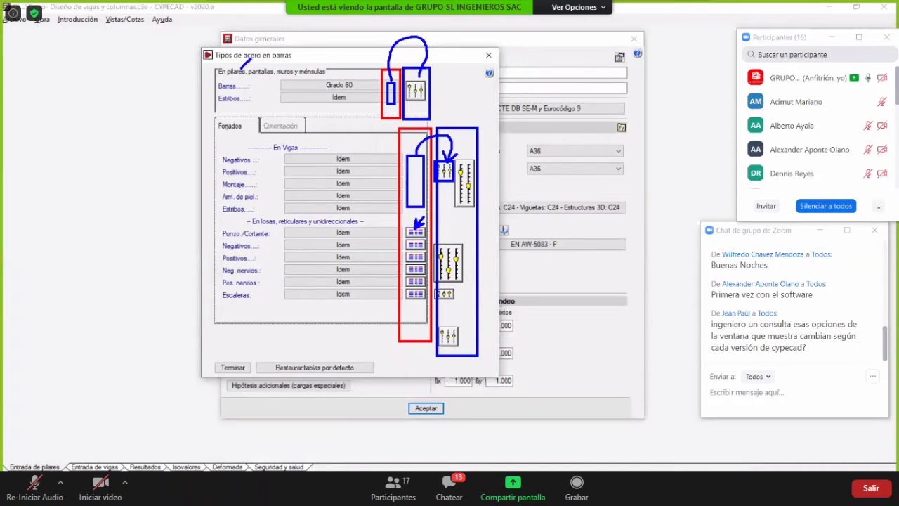
{"action": "mouse_move", "coordinate": [414, 74]}
{"action": "left_mouse_down"}
{"action": "mouse_move", "coordinate": [419, 82]}
{"action": "mouse_move", "coordinate": [428, 73]}
{"action": "left_mouse_up"}
{"action": "left_click_drag", "start_coordinate": [412, 163], "coordinate": [419, 172]}
{"action": "key", "text": "Escape"}
- Review the assembly reinforcement table for rectangular sections of foundation beams in the beam options
{"action": "left_click", "coordinate": [444, 176]}
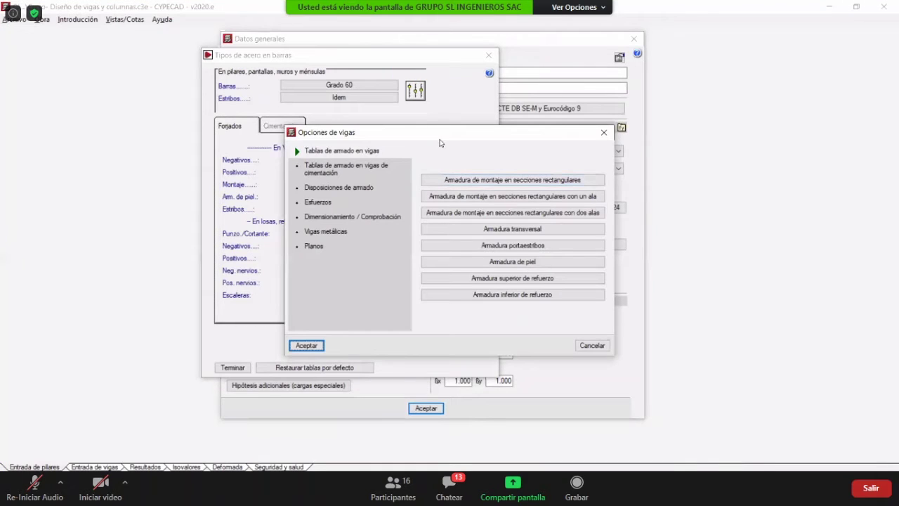
{"action": "left_click_drag", "start_coordinate": [439, 139], "coordinate": [400, 126]}
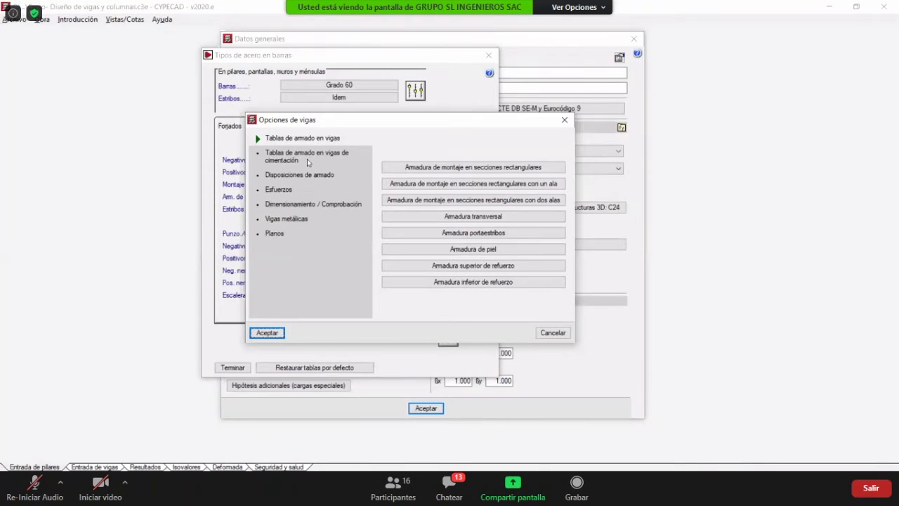
{"action": "left_click", "coordinate": [281, 159]}
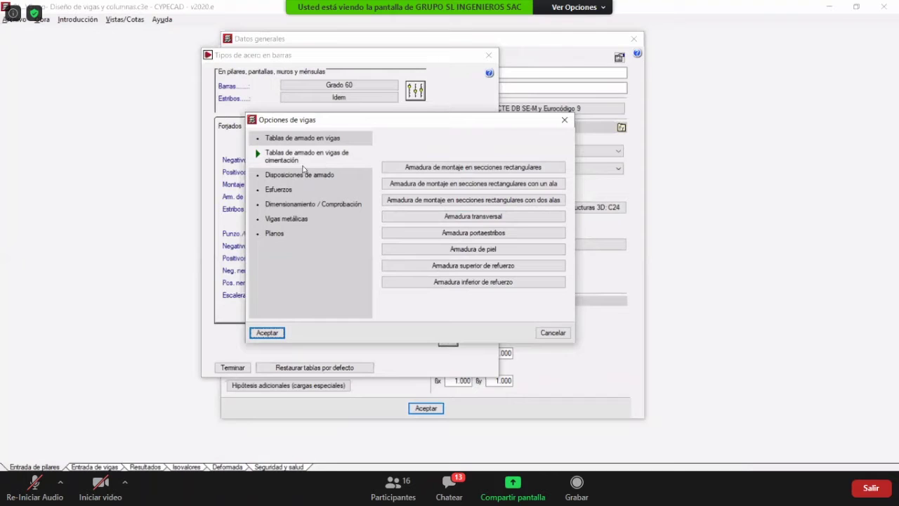
{"action": "left_click", "coordinate": [429, 166]}
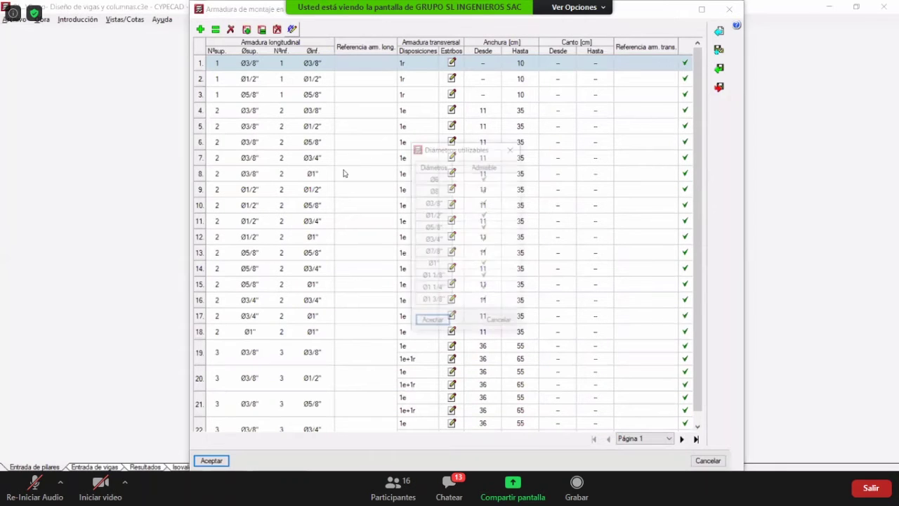
{"action": "key", "text": "Escape"}
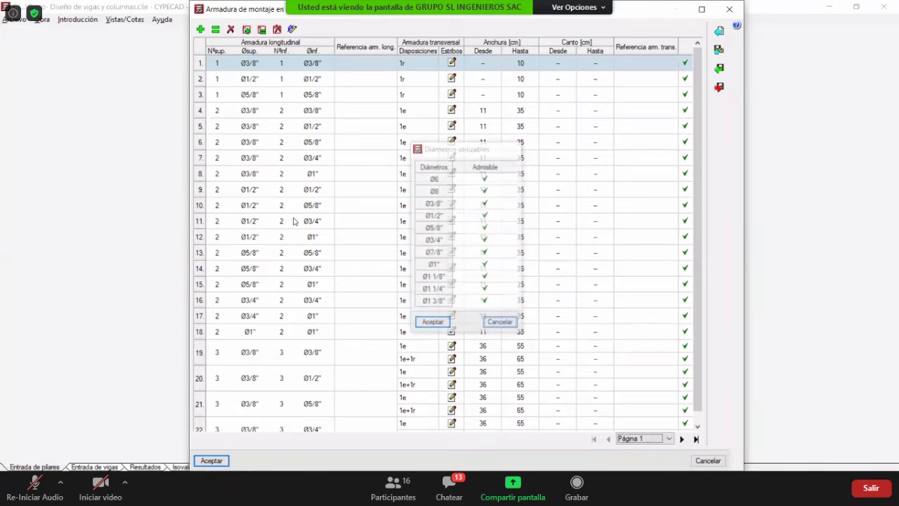
{"action": "scroll", "coordinate": [319, 370], "scroll_direction": "down", "scroll_amount": 1}
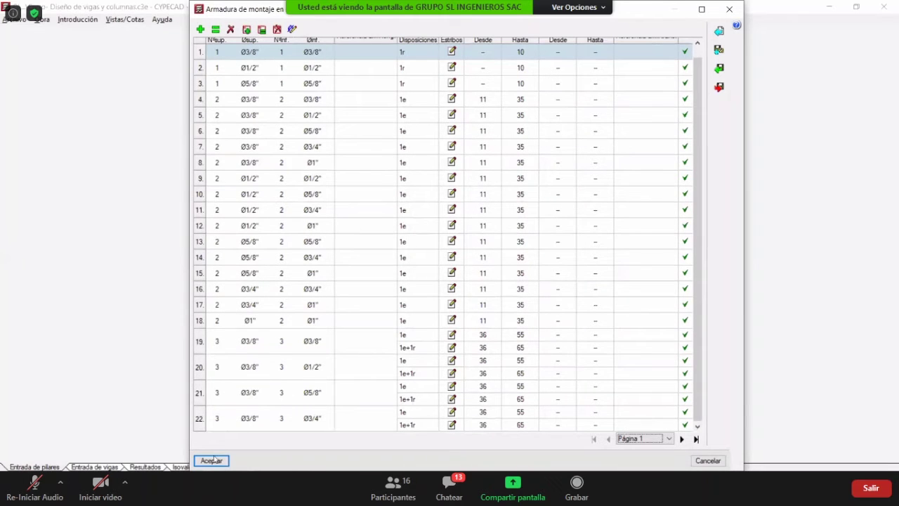
{"action": "key", "text": "Return"}
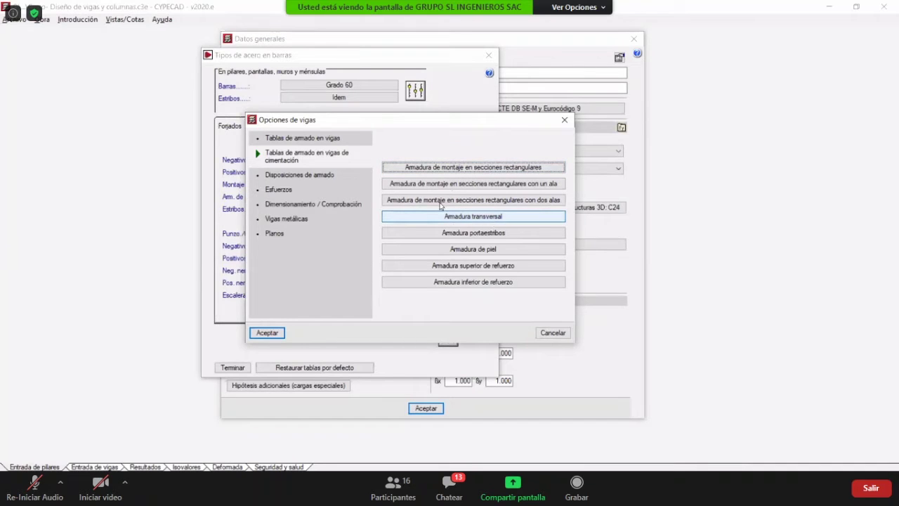
- Allow only the Ø3/8" diameter for the transverse reinforcement of foundation beams
{"action": "left_click", "coordinate": [484, 217]}
{"action": "left_click", "coordinate": [472, 197]}
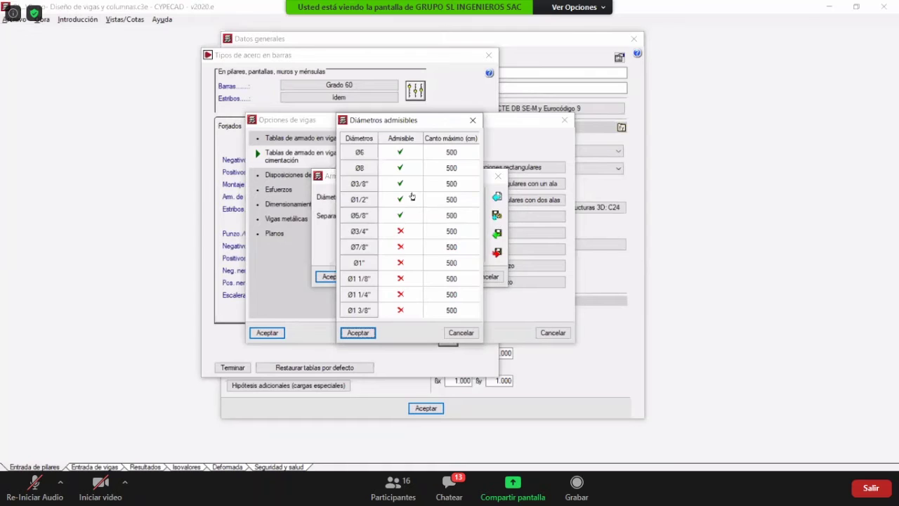
{"action": "left_click", "coordinate": [401, 215]}
{"action": "left_click", "coordinate": [401, 199]}
{"action": "left_click", "coordinate": [401, 168]}
{"action": "left_click", "coordinate": [401, 152]}
{"action": "left_click", "coordinate": [358, 333]}
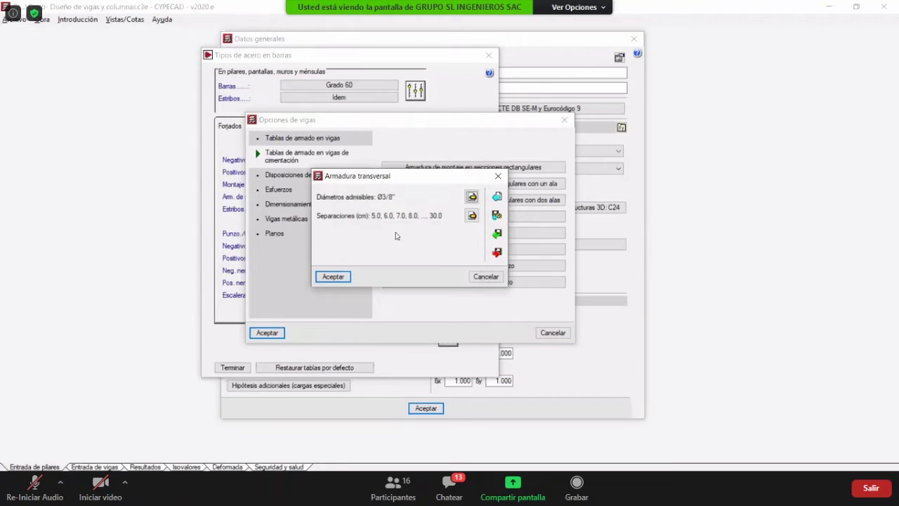
- Set the four transverse reinforcement spacings following 5.0 cm to 10, 15, 20 and 25 cm
{"action": "left_click", "coordinate": [472, 215]}
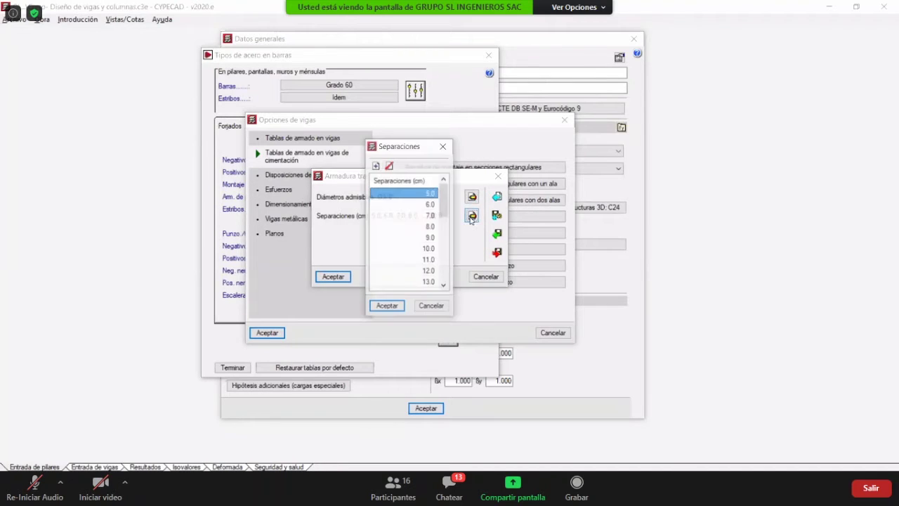
{"action": "left_click", "coordinate": [430, 204]}
{"action": "type", "text": "10"}
{"action": "key", "text": "Return"}
{"action": "type", "text": "15"}
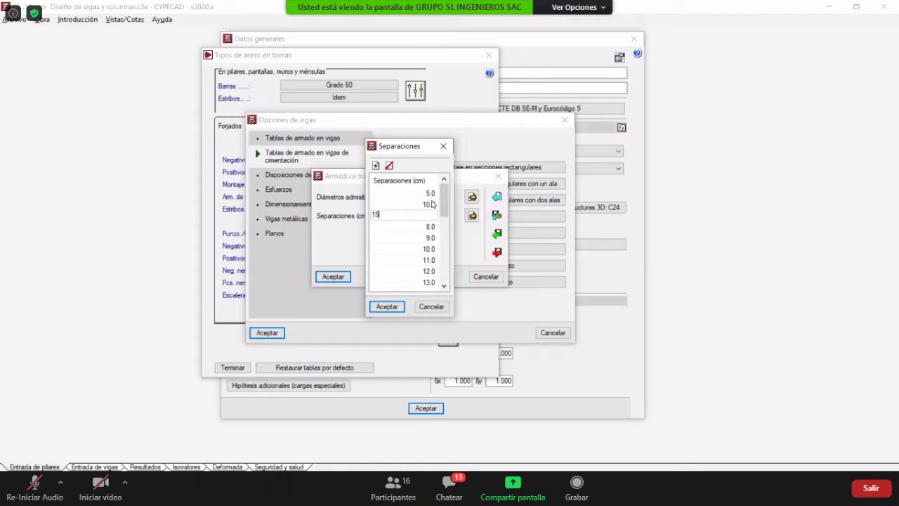
{"action": "key", "text": "Return"}
{"action": "type", "text": "20"}
{"action": "key", "text": "Return"}
{"action": "type", "text": "25"}
{"action": "key", "text": "Return"}
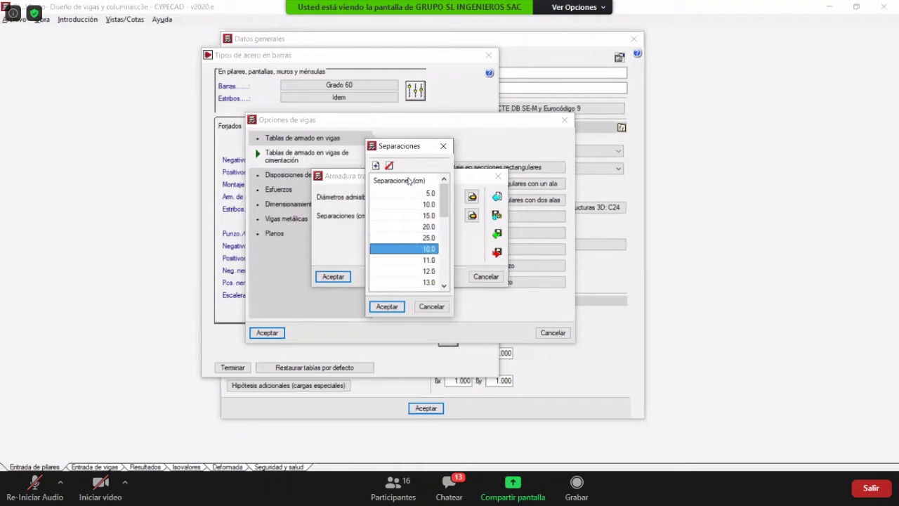
- Delete all spacings listed below the new 25 cm entry, then accept the beam options and finish the bar steel types
{"action": "left_click", "coordinate": [389, 165]}
{"action": "left_click", "coordinate": [389, 165]}
{"action": "left_click", "coordinate": [389, 165]}
{"action": "left_click", "coordinate": [389, 165]}
{"action": "left_click", "coordinate": [389, 165]}
{"action": "left_click", "coordinate": [389, 165]}
{"action": "left_click", "coordinate": [389, 165]}
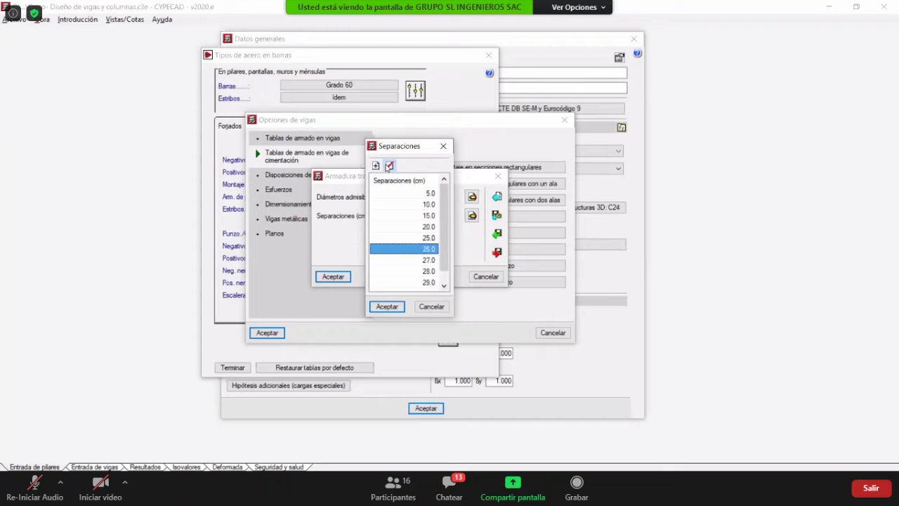
{"action": "left_click", "coordinate": [387, 165]}
{"action": "left_click", "coordinate": [387, 165]}
{"action": "left_click", "coordinate": [388, 165]}
{"action": "left_click", "coordinate": [388, 165]}
{"action": "left_click", "coordinate": [387, 165]}
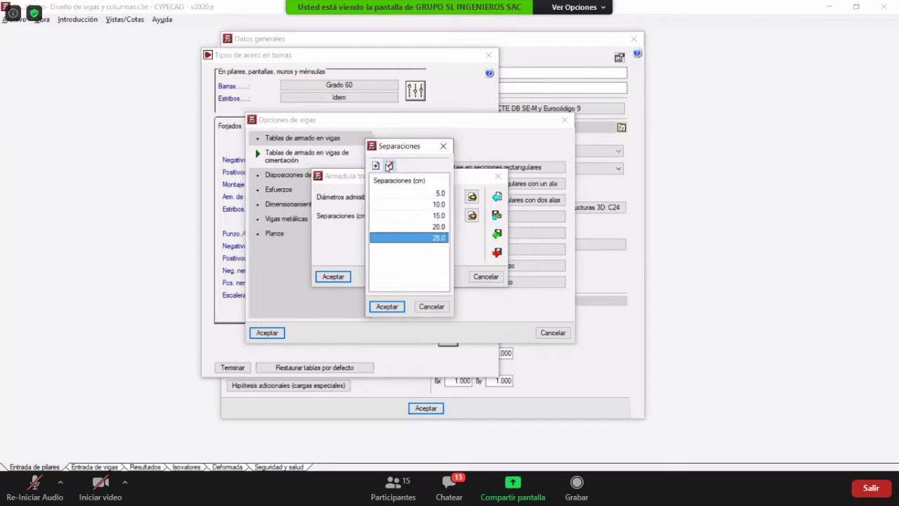
{"action": "left_click", "coordinate": [387, 307]}
{"action": "left_click", "coordinate": [341, 278]}
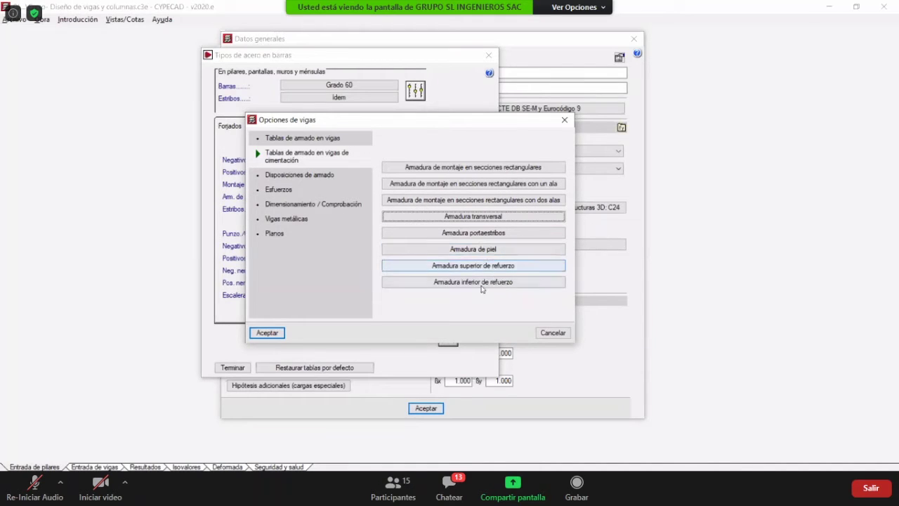
{"action": "left_click", "coordinate": [265, 333]}
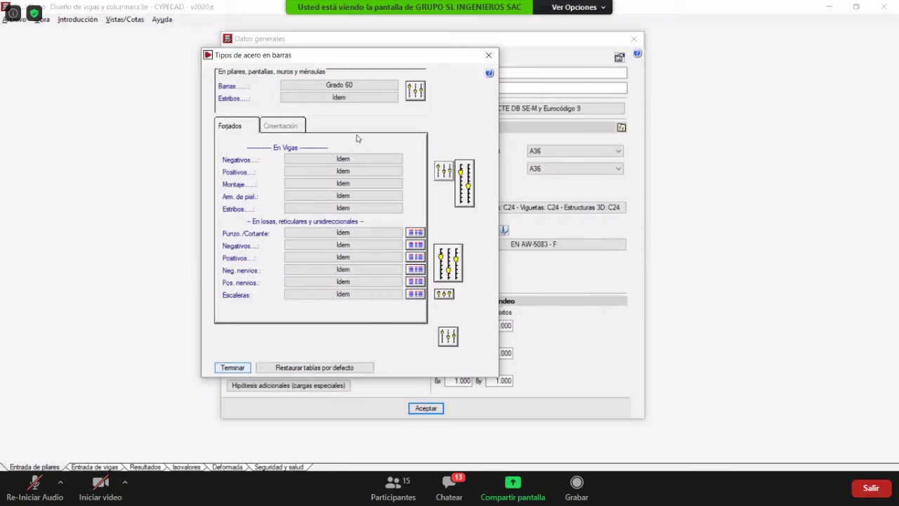
{"action": "key", "text": "Return"}
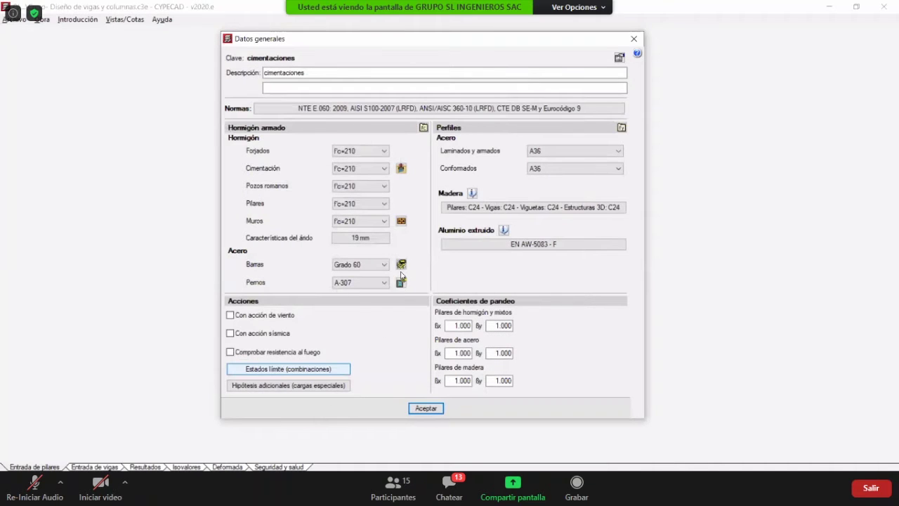
- Enable seismic action with Peru's Norma Técnica E.030 2014, setting the live load fraction to 0.25 and the snow load fraction to 0.00
{"action": "left_click", "coordinate": [262, 332]}
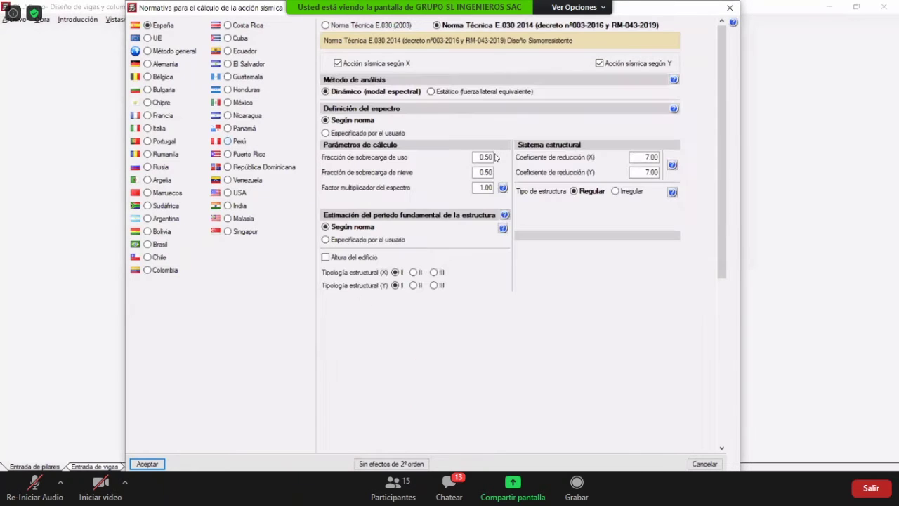
{"action": "left_click", "coordinate": [484, 157]}
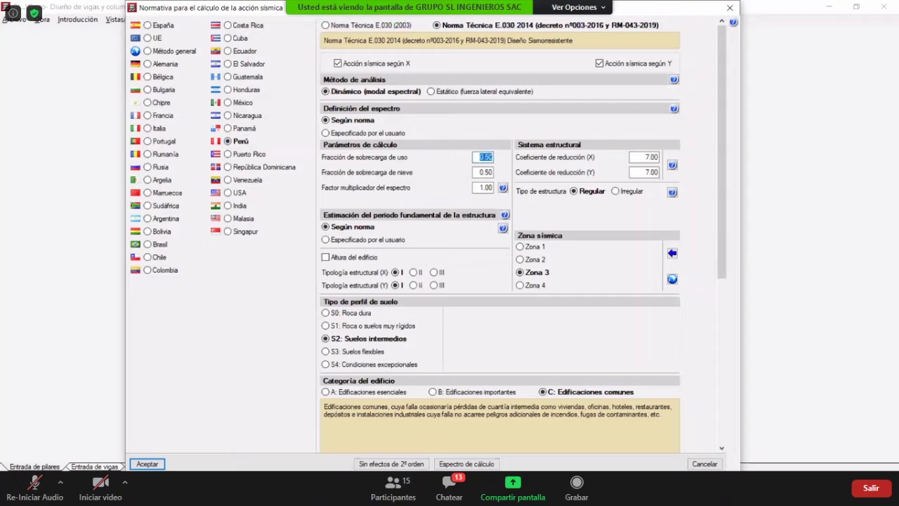
{"action": "type", "text": "0..25"}
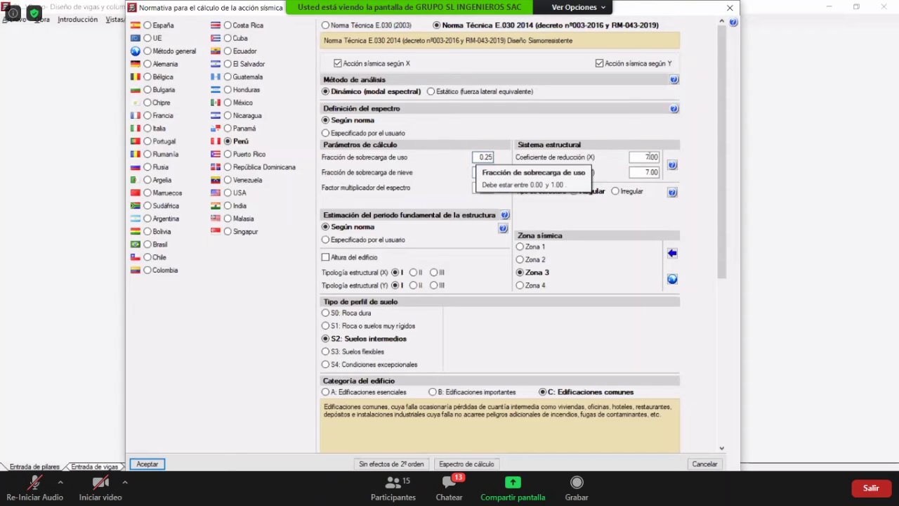
- Consult the structural system table and set the reduction coefficients for X and Y to 8.00
{"action": "left_click", "coordinate": [649, 156]}
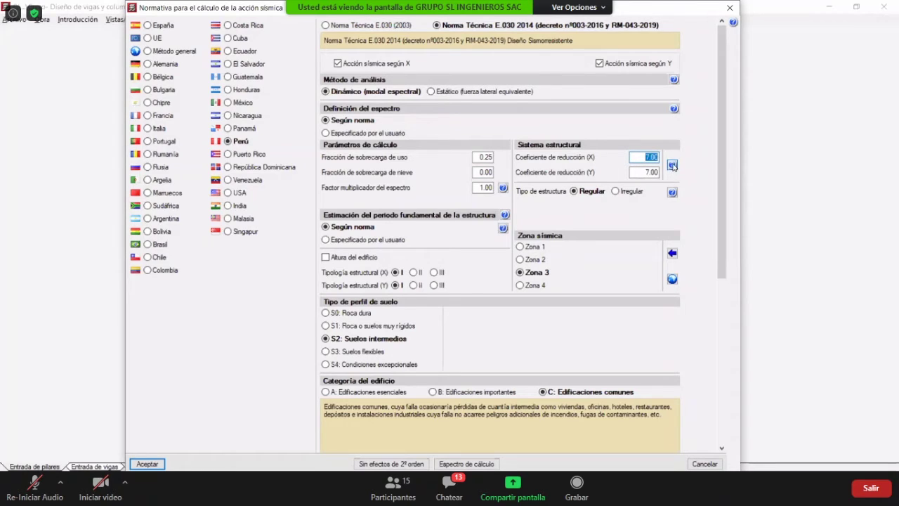
{"action": "left_click", "coordinate": [672, 164]}
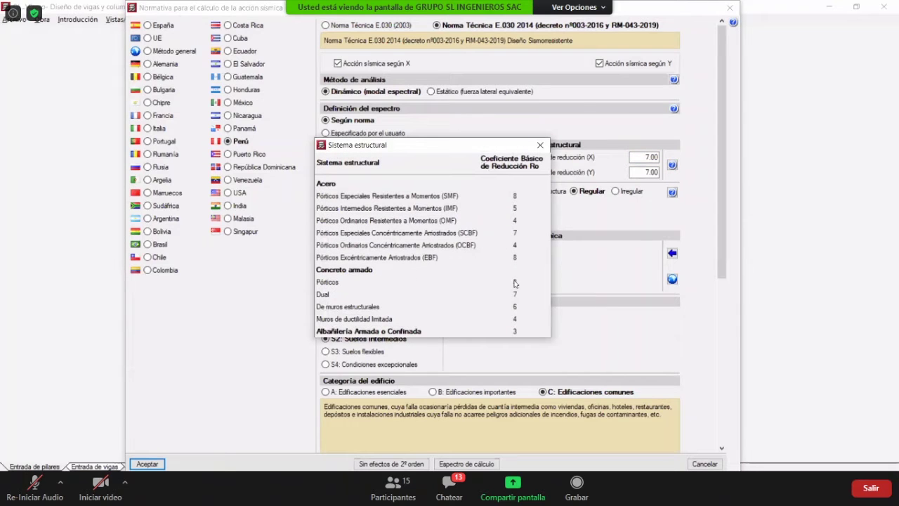
{"action": "left_click", "coordinate": [652, 156]}
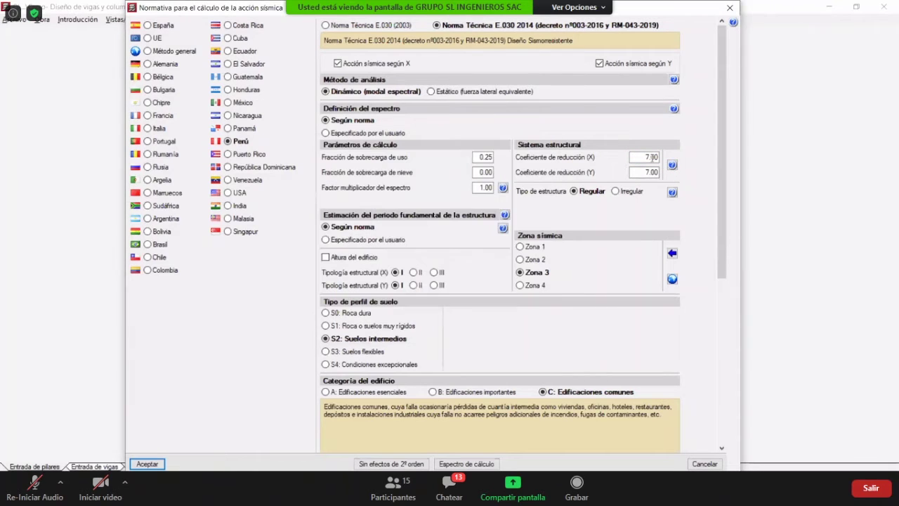
{"action": "double_click", "coordinate": [652, 157]}
{"action": "type", "text": "8.0"}
- Consult the seismic map of Peru and import the Zona 3 values for the Piura department, MORROPON province (Buenos Aires, Chalaco, Salitral districts group)
{"action": "left_click", "coordinate": [672, 279]}
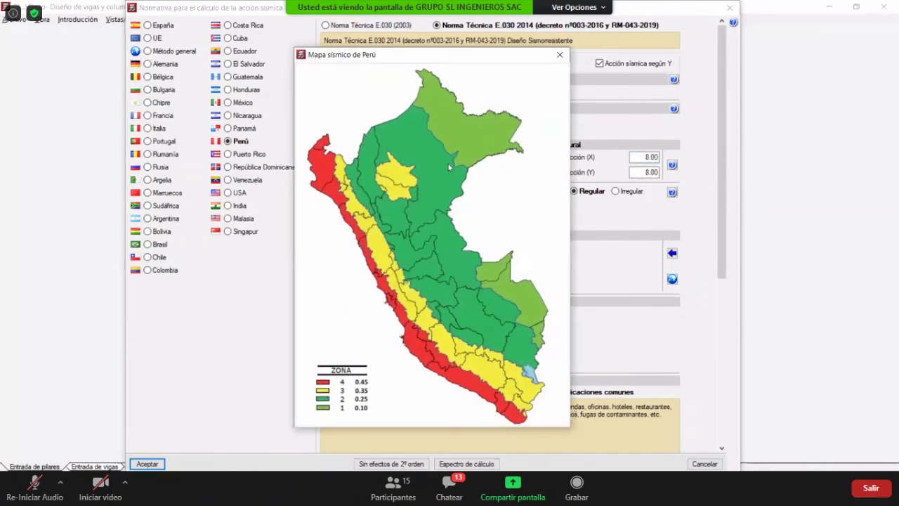
{"action": "left_click", "coordinate": [676, 256]}
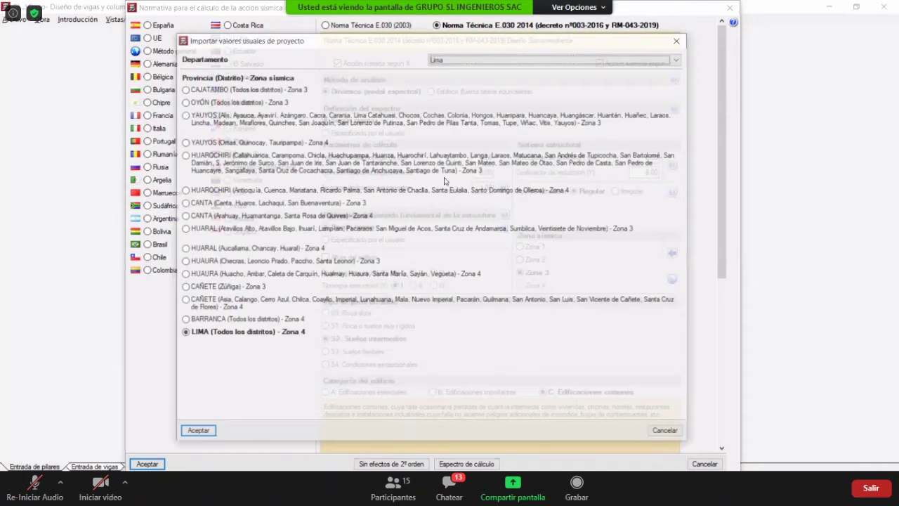
{"action": "key", "text": "p"}
{"action": "key", "text": "i"}
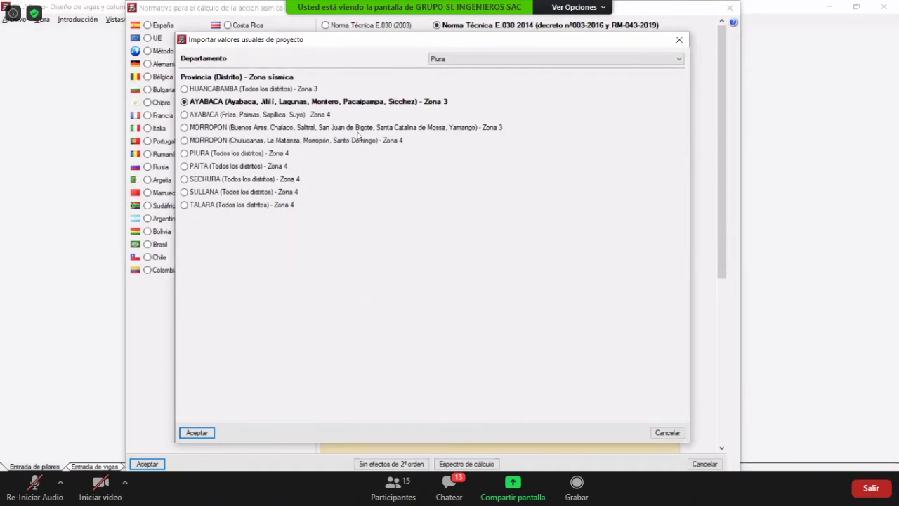
{"action": "left_click", "coordinate": [271, 130]}
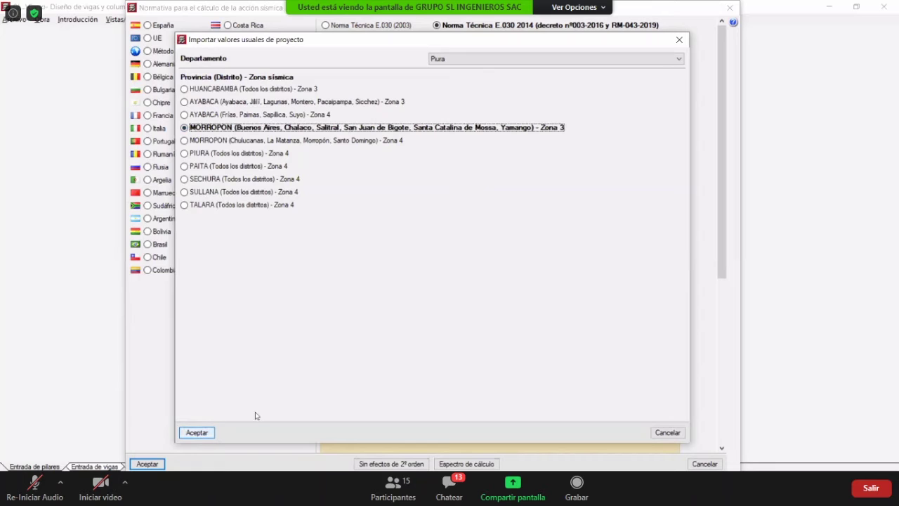
{"action": "key", "text": "Return"}
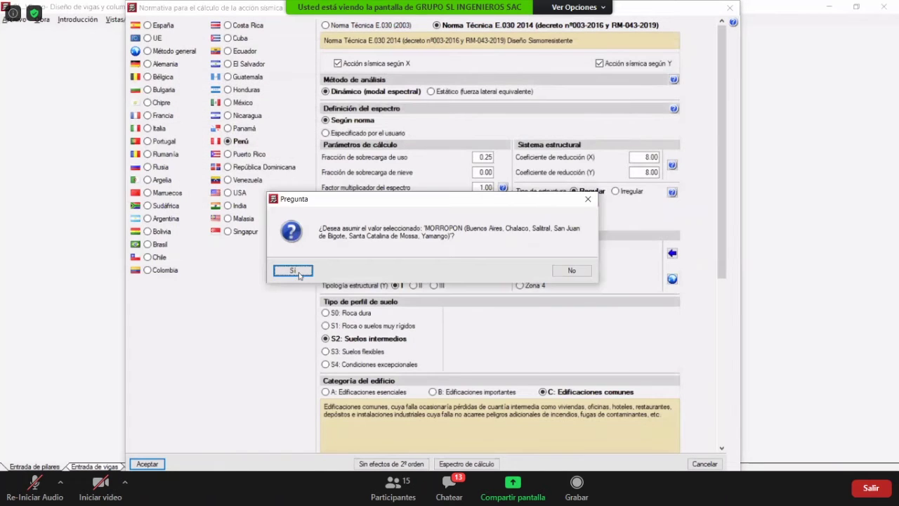
{"action": "left_click", "coordinate": [296, 272]}
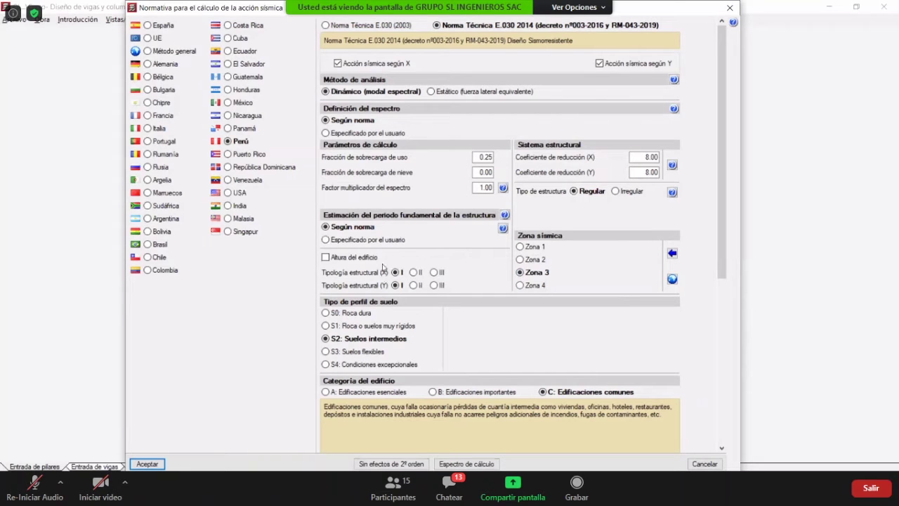
- Review the remaining seismic parameters with their default choices, then accept the seismic settings and the general data
{"action": "scroll", "coordinate": [384, 270], "scroll_direction": "down", "scroll_amount": 2}
{"action": "scroll", "coordinate": [361, 281], "scroll_direction": "down", "scroll_amount": 2}
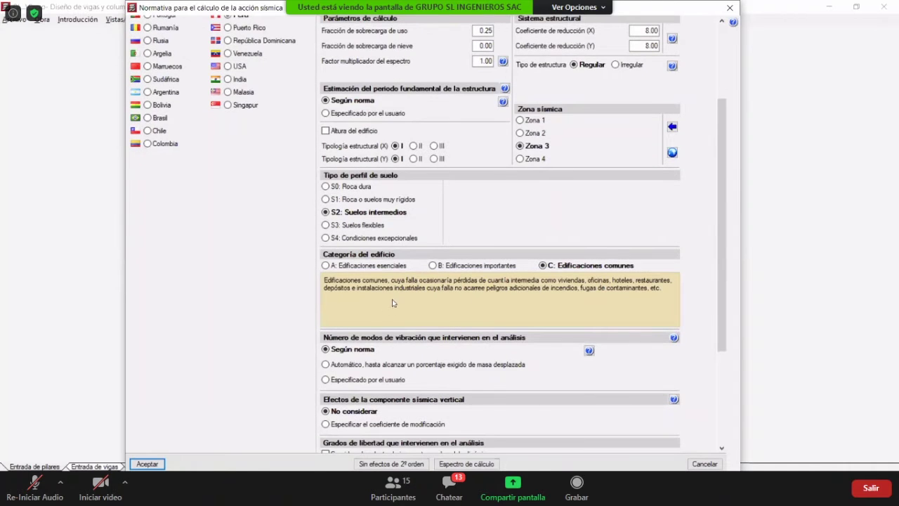
{"action": "scroll", "coordinate": [403, 377], "scroll_direction": "down", "scroll_amount": 2}
{"action": "scroll", "coordinate": [161, 453], "scroll_direction": "down", "scroll_amount": 3}
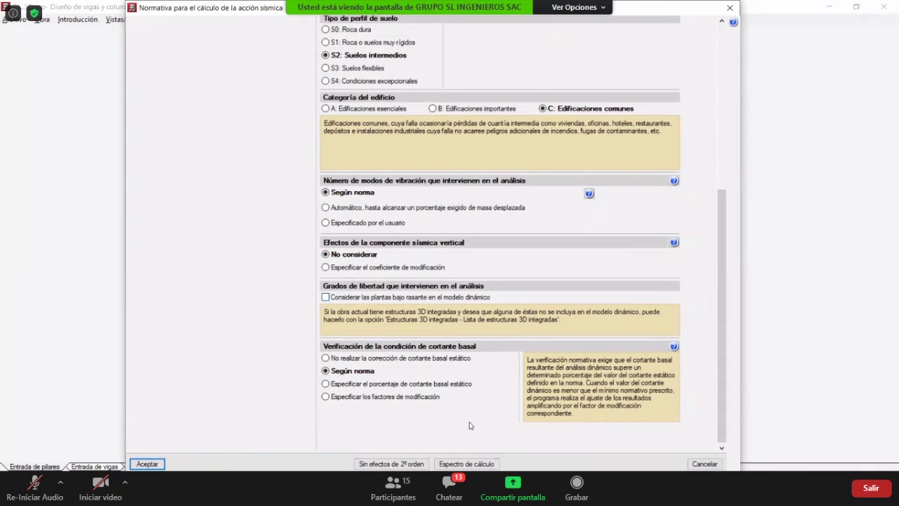
{"action": "key", "text": "Return"}
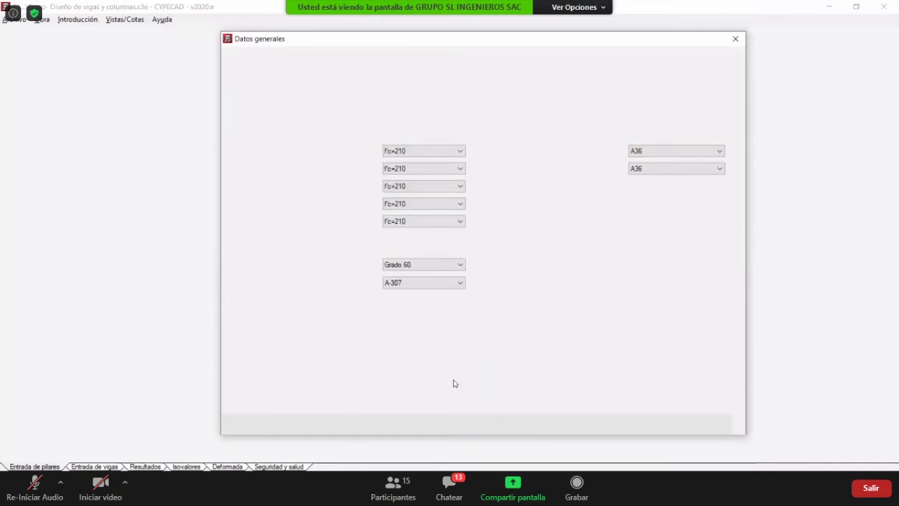
{"action": "left_click", "coordinate": [476, 425]}
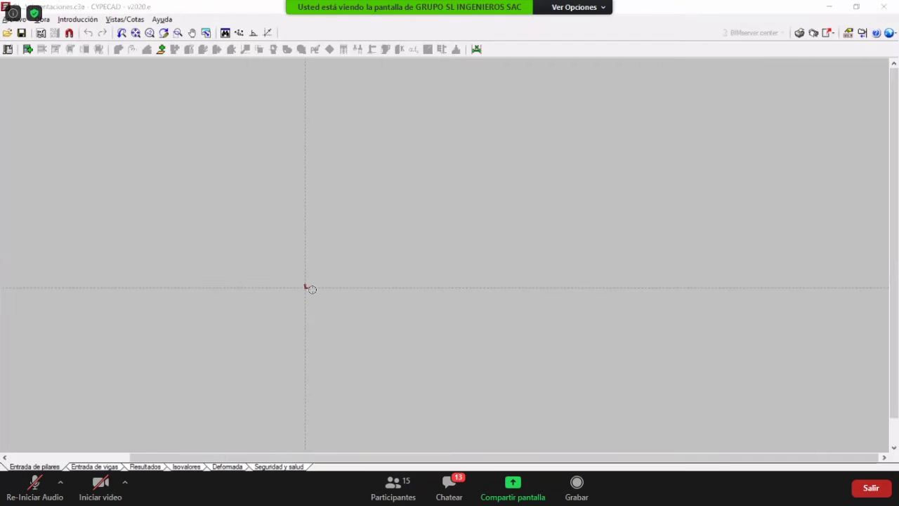
- Insert three separate (Sueltas) floors and set the height of Forjado 1, 2 and 3 to 3.00
{"action": "scroll", "coordinate": [324, 263], "scroll_direction": "up", "scroll_amount": 1}
{"action": "scroll", "coordinate": [320, 267], "scroll_direction": "up", "scroll_amount": 2}
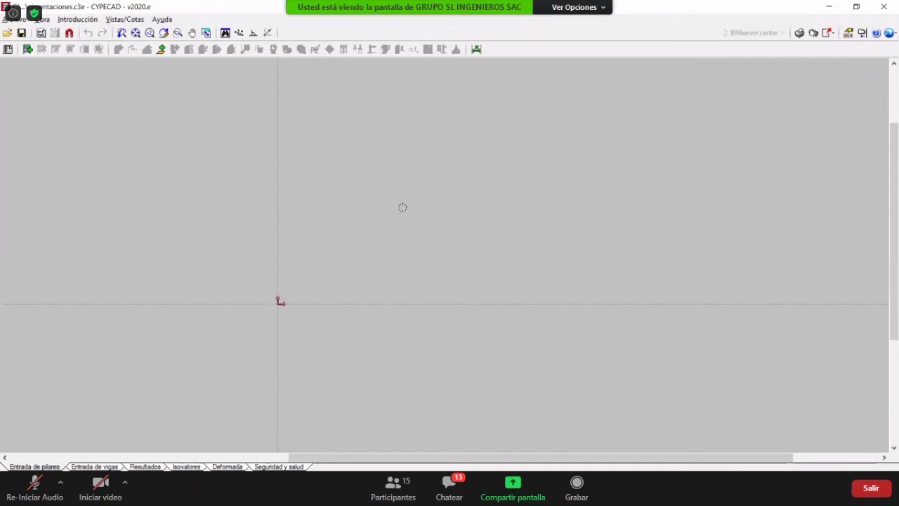
{"action": "left_click", "coordinate": [81, 19]}
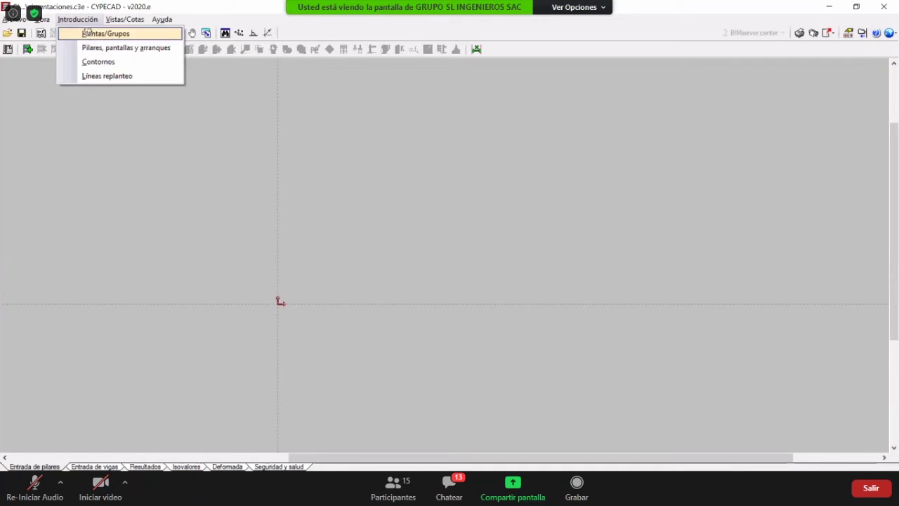
{"action": "left_click", "coordinate": [88, 34]}
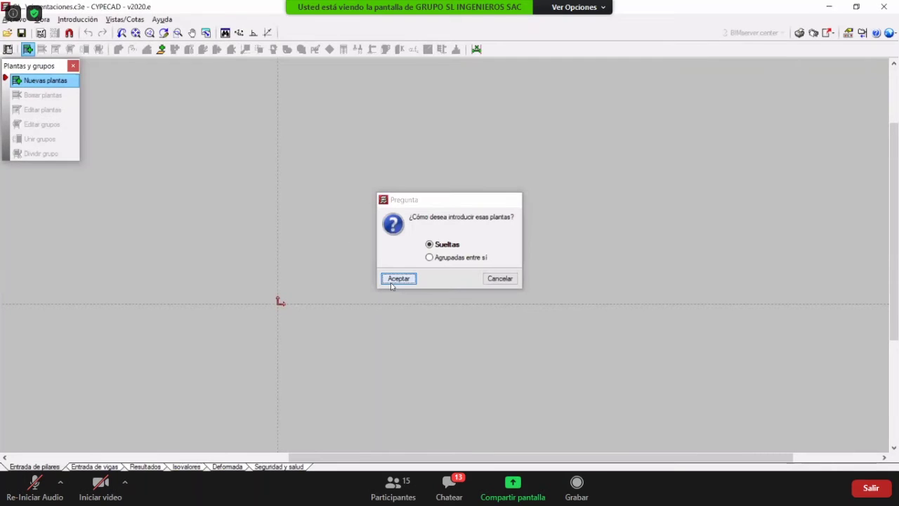
{"action": "left_click", "coordinate": [393, 281]}
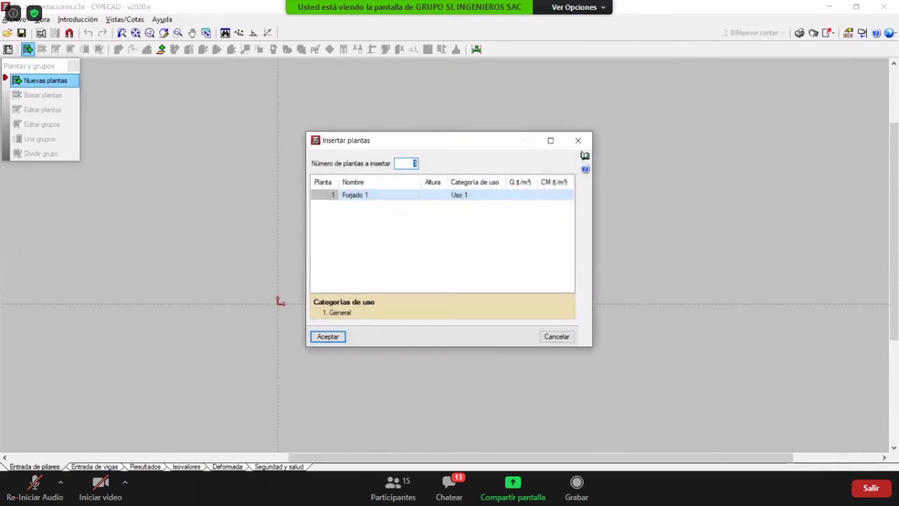
{"action": "type", "text": "3"}
{"action": "key", "text": "Tab"}
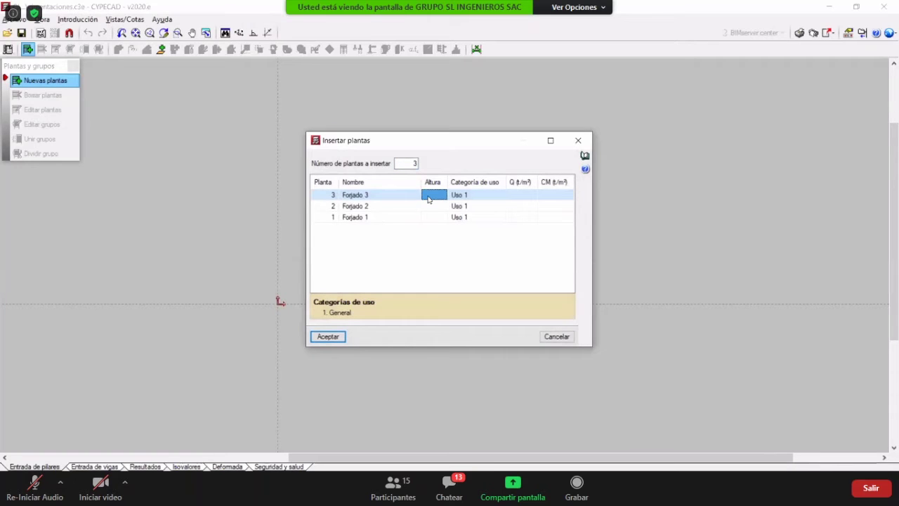
{"action": "type", "text": "3"}
{"action": "key", "text": "Return"}
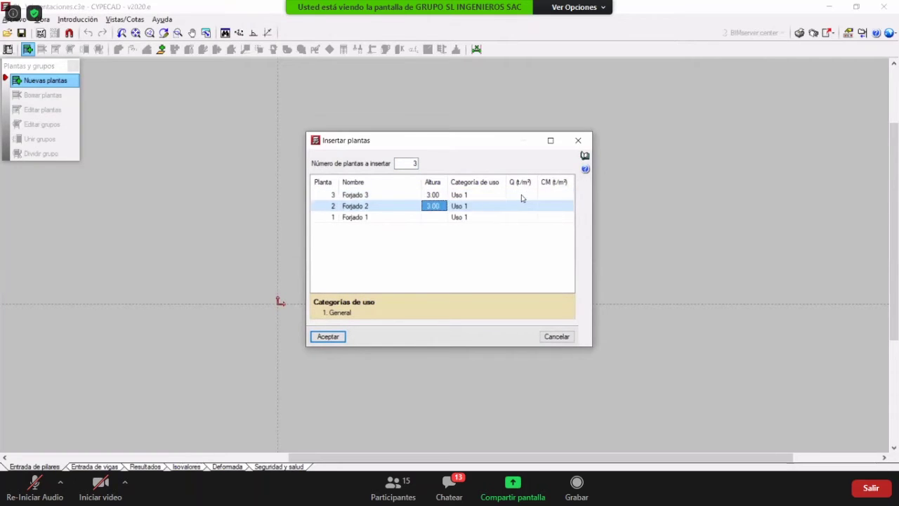
{"action": "key", "text": "Return"}
- Set the live load Q to 0.15 t/m² for Forjado 3 and 0.20 t/m² for Forjado 2 and Forjado 1
{"action": "left_click", "coordinate": [521, 195]}
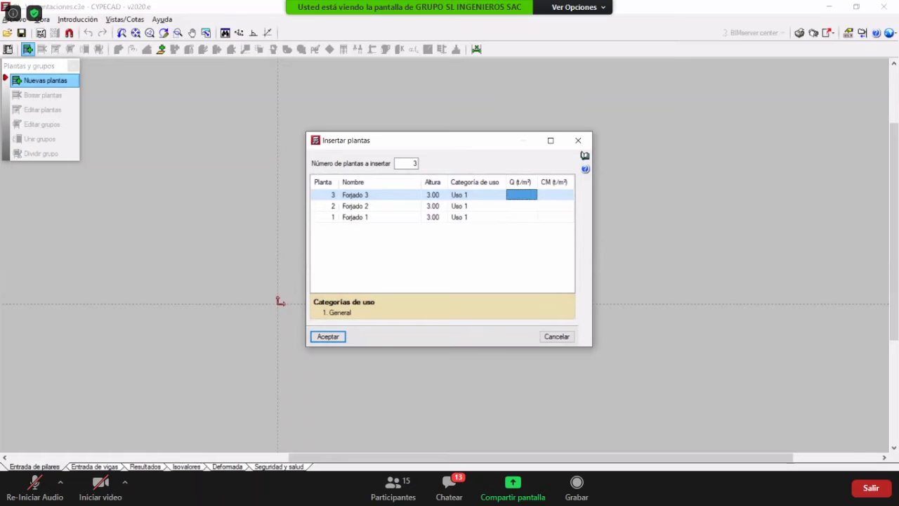
{"action": "type", "text": "0.15"}
{"action": "left_click", "coordinate": [522, 206]}
{"action": "type", "text": "0"}
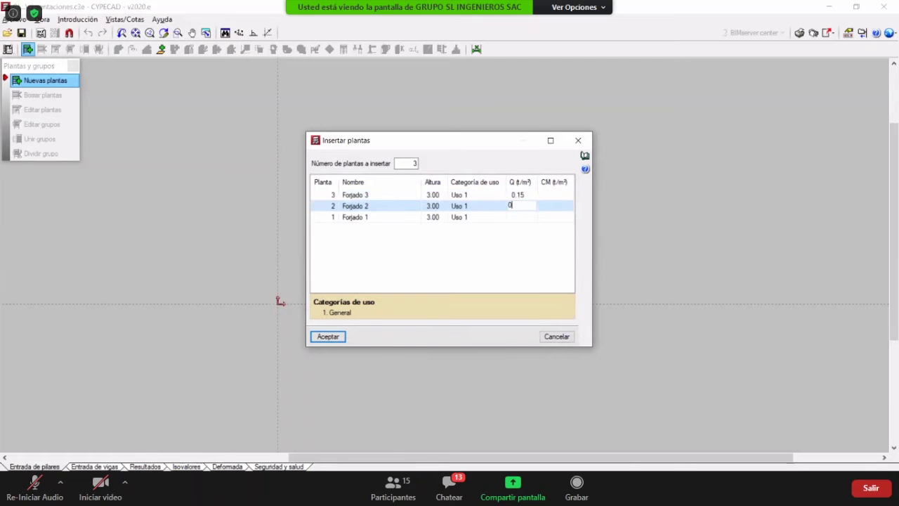
{"action": "type", "text": ".20"}
{"action": "left_click", "coordinate": [526, 216]}
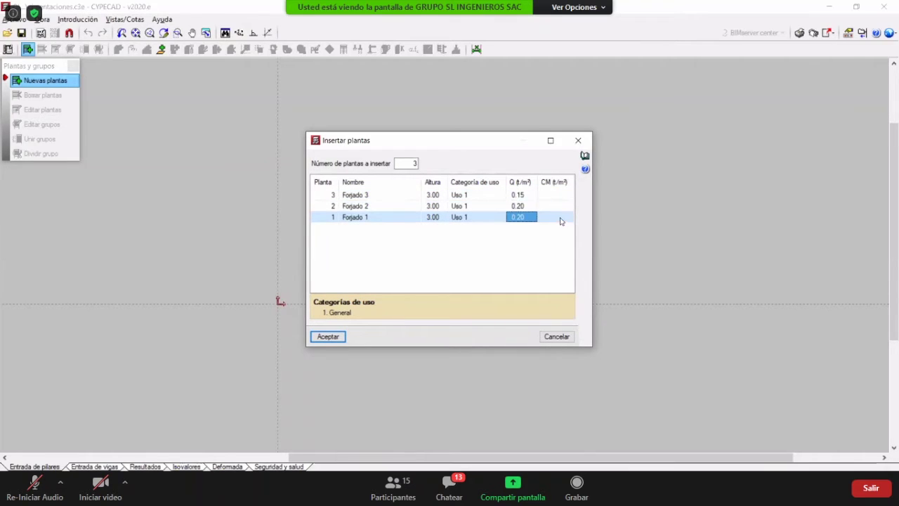
- Set the dead load CM to 0.10 t/m² for all three floors and accept the floor insertion
{"action": "left_click_drag", "start_coordinate": [560, 218], "coordinate": [547, 195]}
{"action": "left_click", "coordinate": [549, 198]}
{"action": "type", "text": "0"}
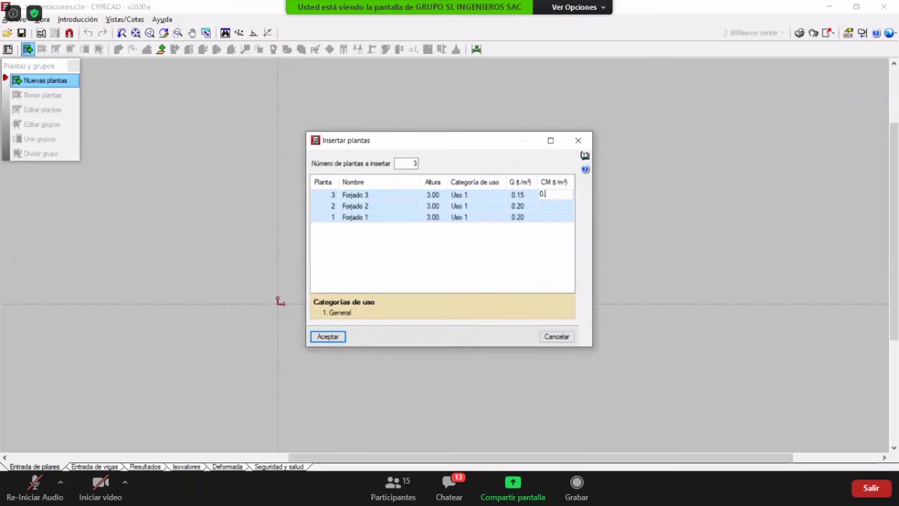
{"action": "type", "text": ".10"}
{"action": "key", "text": "Return"}
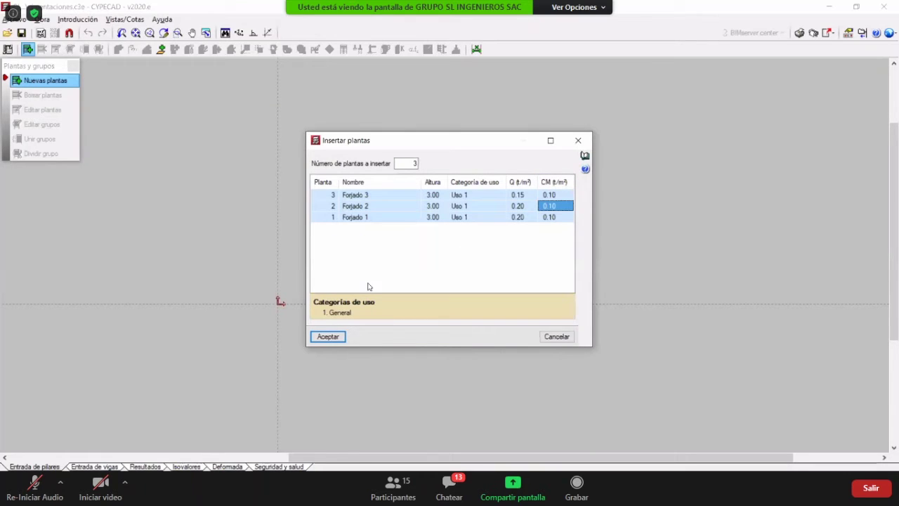
{"action": "left_click", "coordinate": [337, 339]}
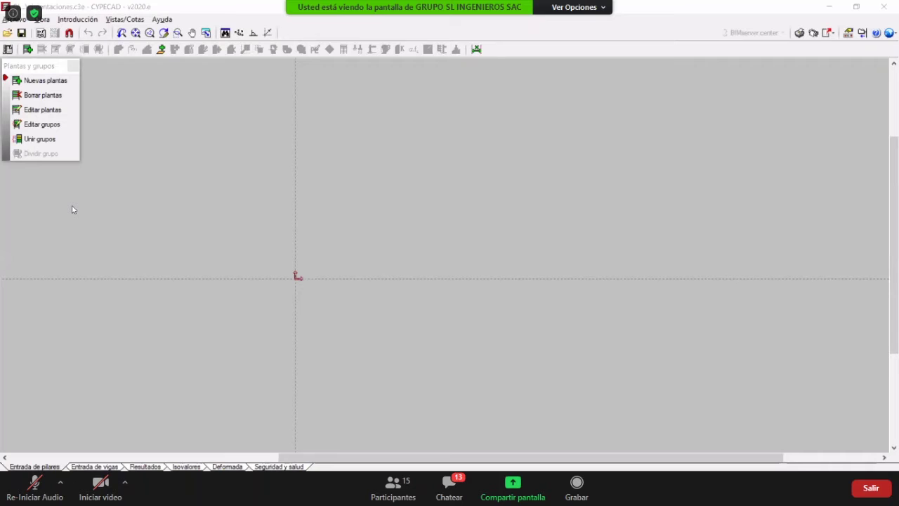
- Switch to the PowerPoint presentation on foundations in CYPECAD and enlarge its slide thumbnails
{"action": "key", "text": "alt+Tab"}
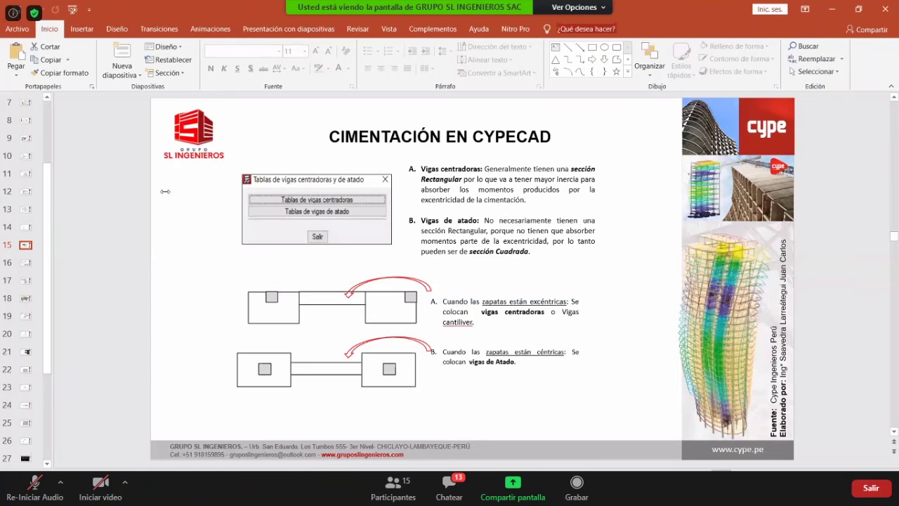
{"action": "left_click_drag", "start_coordinate": [165, 191], "coordinate": [159, 191]}
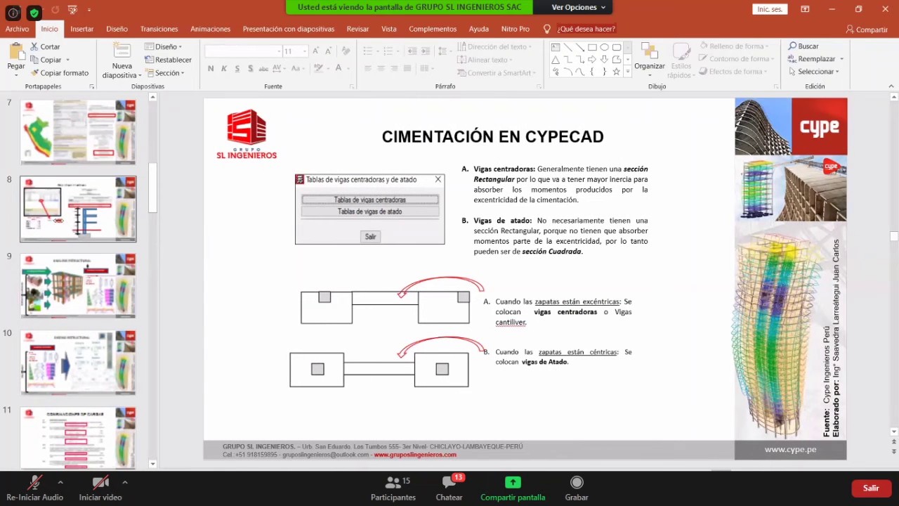
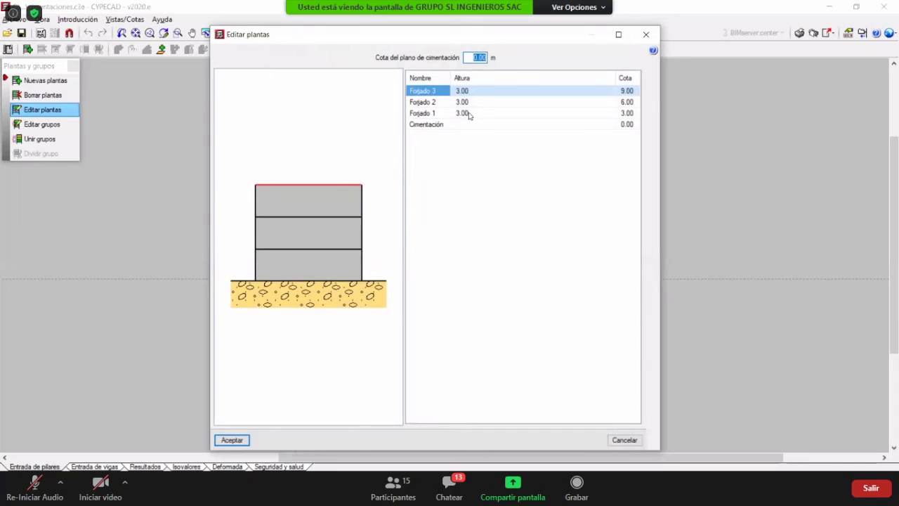
- Set the foundation plane level to -0.50 m in the floor editing settings
{"action": "left_click", "coordinate": [469, 114]}
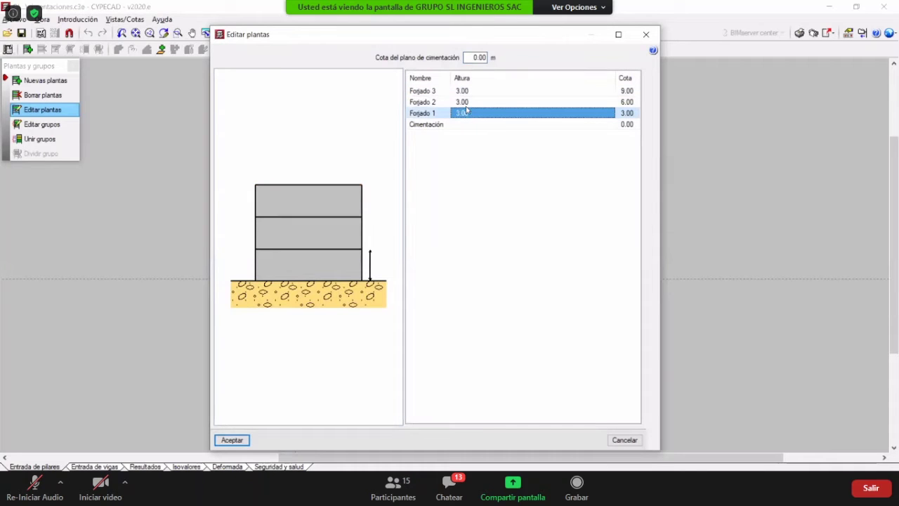
{"action": "left_click", "coordinate": [475, 59]}
{"action": "key", "text": "BackSpace"}
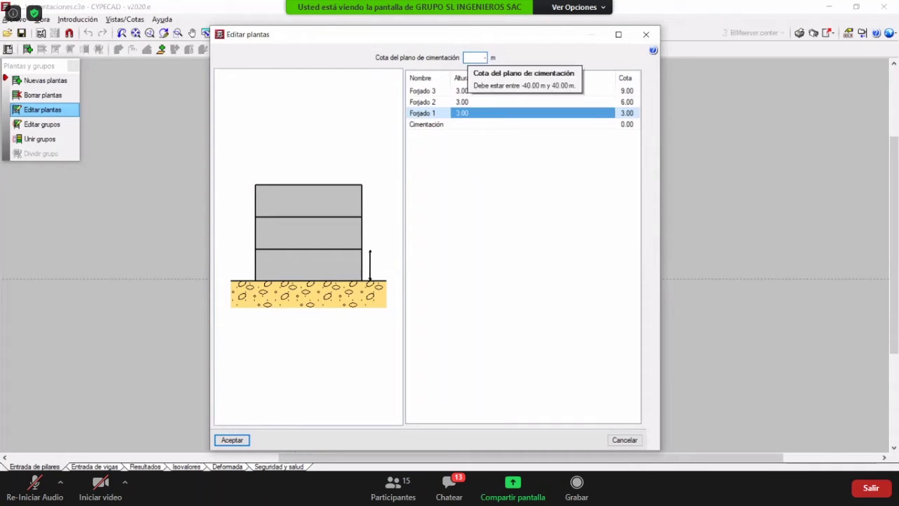
{"action": "type", "text": "-0.50"}
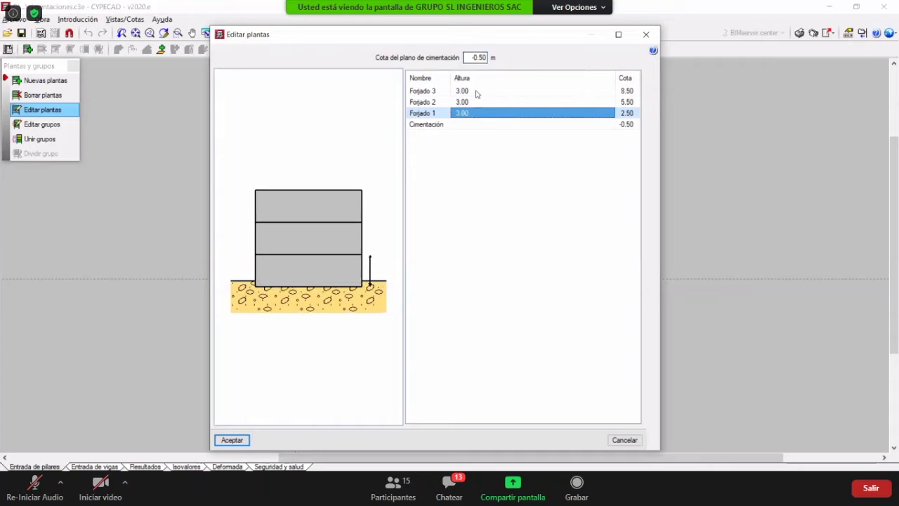
- Set the height of Forjado 1 to 3.30 and check its resulting level
{"action": "left_click", "coordinate": [632, 115]}
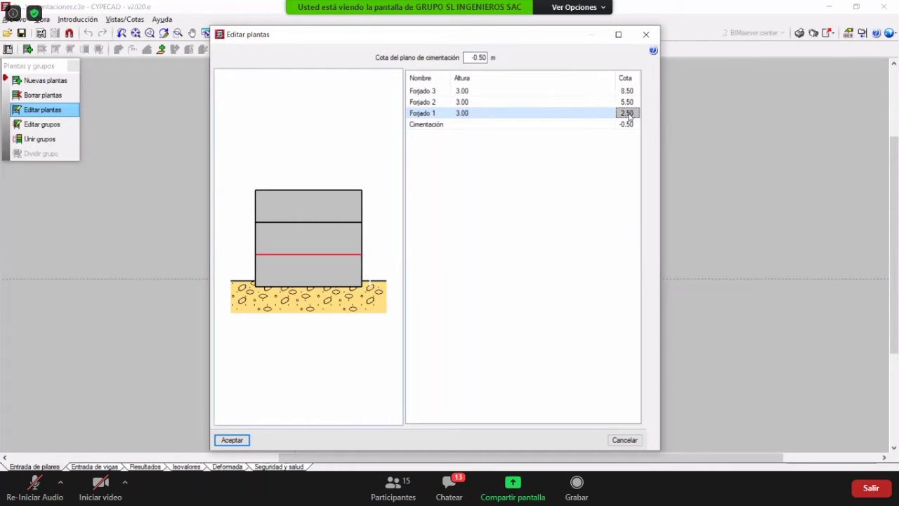
{"action": "left_click", "coordinate": [481, 114]}
{"action": "left_click", "coordinate": [477, 116]}
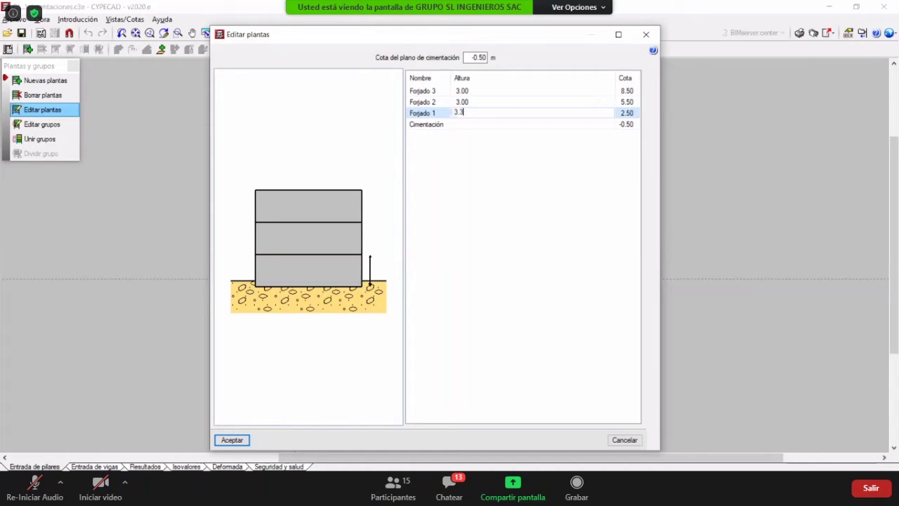
{"action": "type", "text": "3.30"}
{"action": "key", "text": "Up"}
{"action": "left_click", "coordinate": [625, 118]}
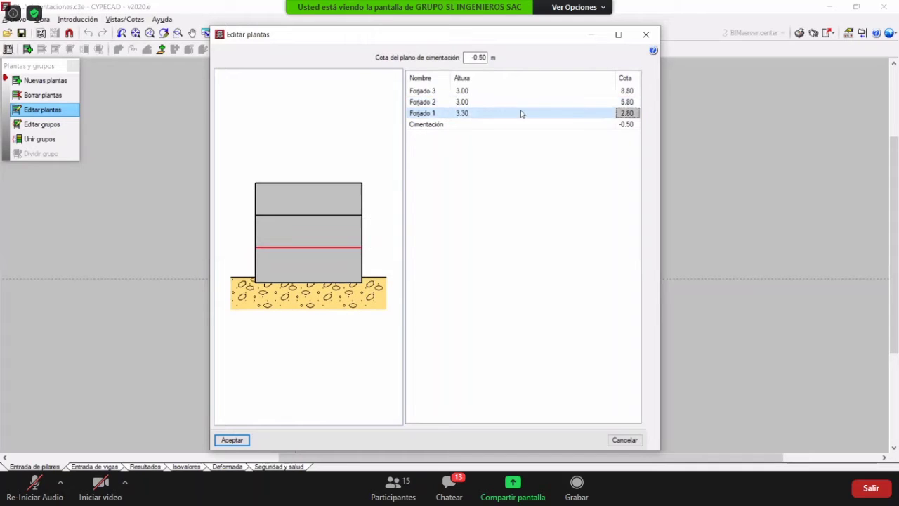
- Set the heights of Forjado 2 and Forjado 3 to 2.80 each
{"action": "left_click", "coordinate": [486, 106]}
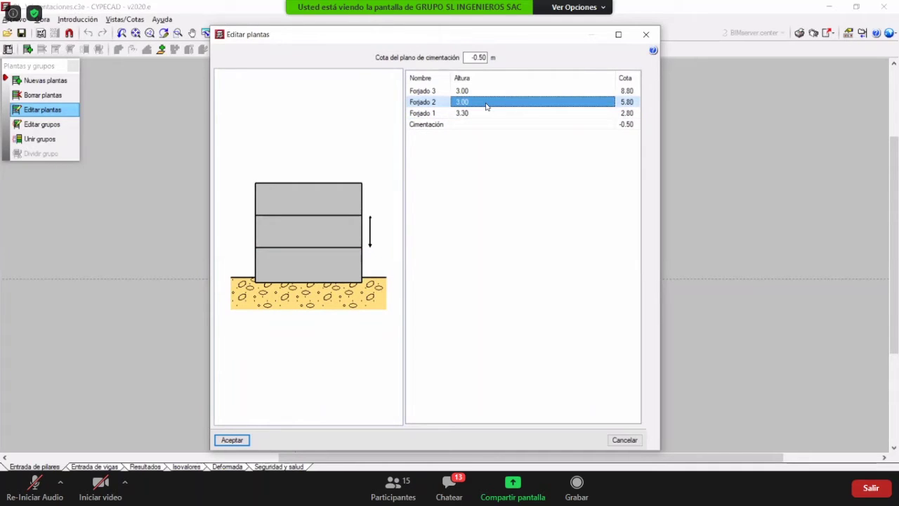
{"action": "left_click", "coordinate": [486, 105]}
{"action": "type", "text": "2.8"}
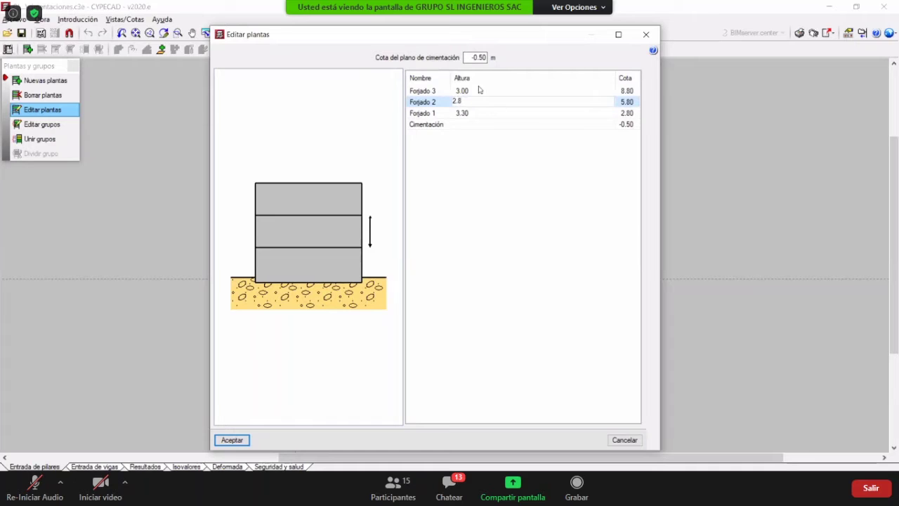
{"action": "left_click", "coordinate": [477, 90]}
{"action": "left_click", "coordinate": [476, 93]}
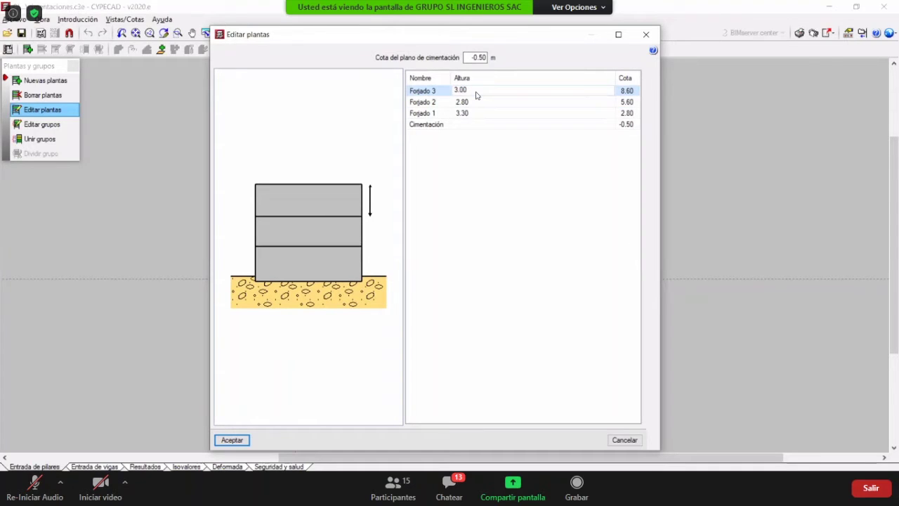
{"action": "type", "text": "2.8"}
{"action": "left_click", "coordinate": [484, 104]}
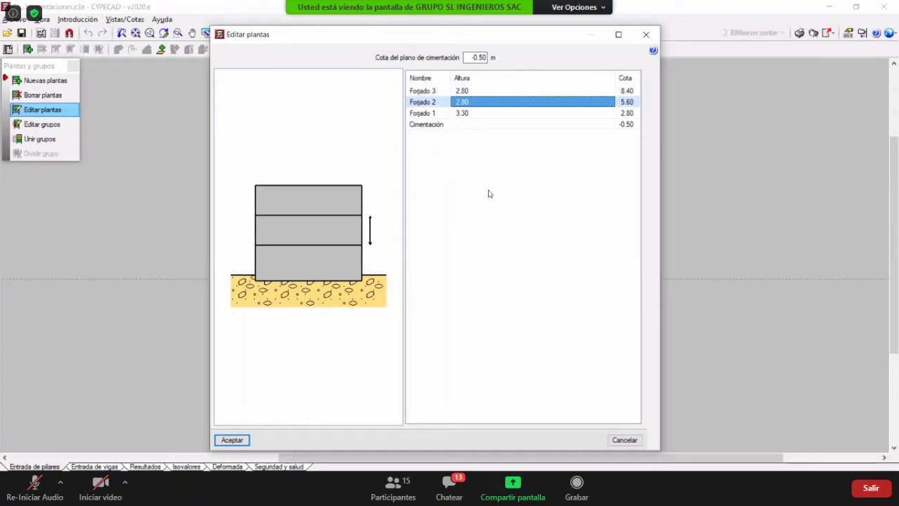
- Mark two temporary blue footing rectangles beneath the building in the magnified floor diagram, and accept the floor edits
{"action": "left_click", "coordinate": [503, 115]}
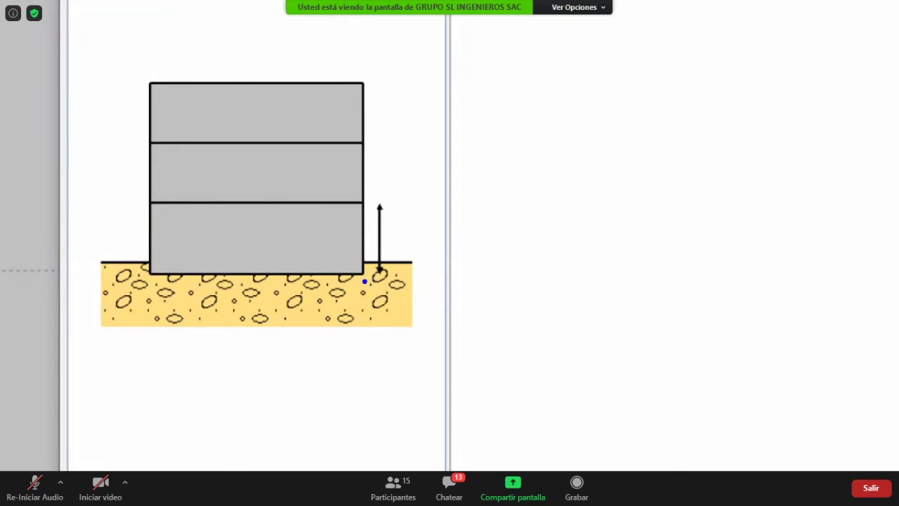
{"action": "left_click_drag", "start_coordinate": [337, 275], "coordinate": [380, 295]}
{"action": "left_click_drag", "start_coordinate": [131, 271], "coordinate": [272, 296]}
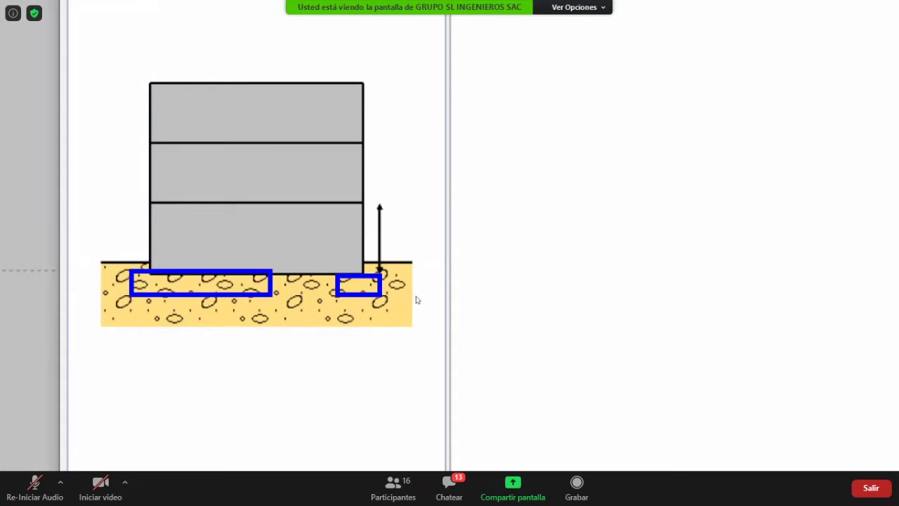
{"action": "key", "text": "Escape"}
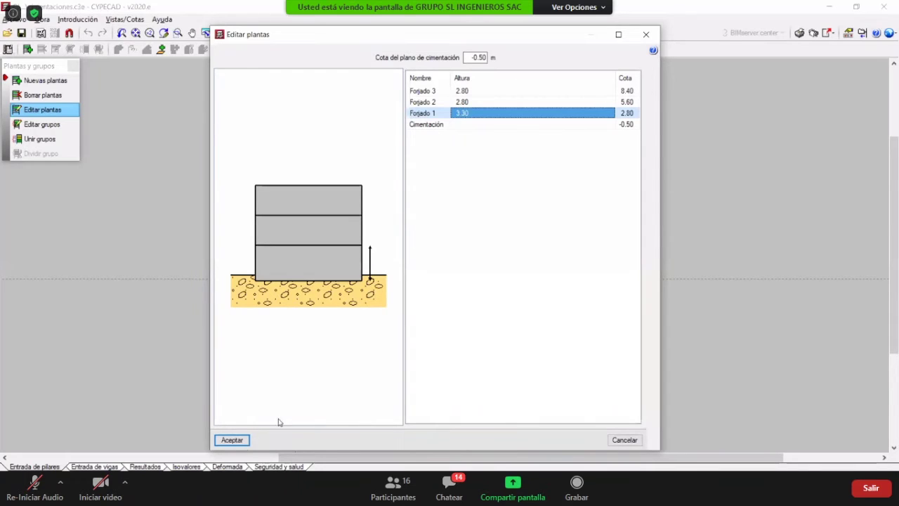
{"action": "left_click", "coordinate": [234, 440]}
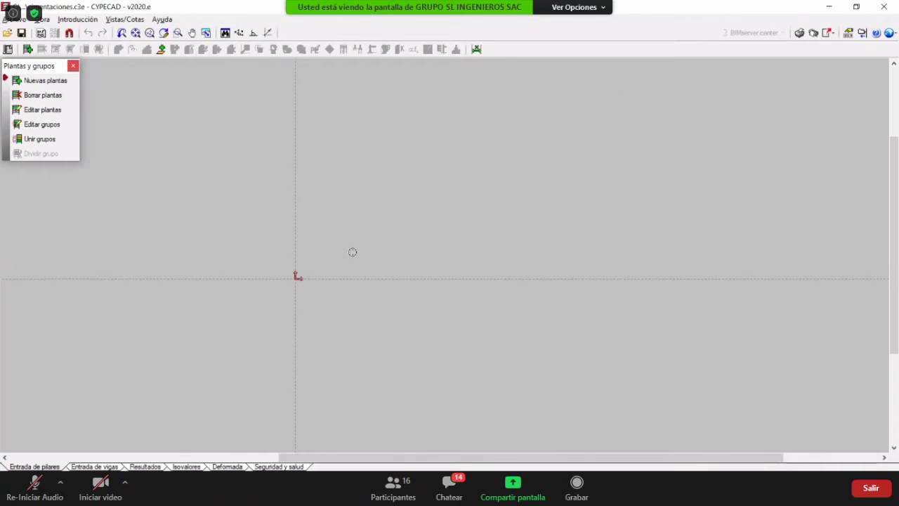
- Create column C1 from Cimentación to Forjado 3, 30 x 30 cm with external fixity, and place it at the origin
{"action": "scroll", "coordinate": [353, 252], "scroll_direction": "up", "scroll_amount": 3}
{"action": "middle_click_drag", "start_coordinate": [365, 277], "coordinate": [453, 299]}
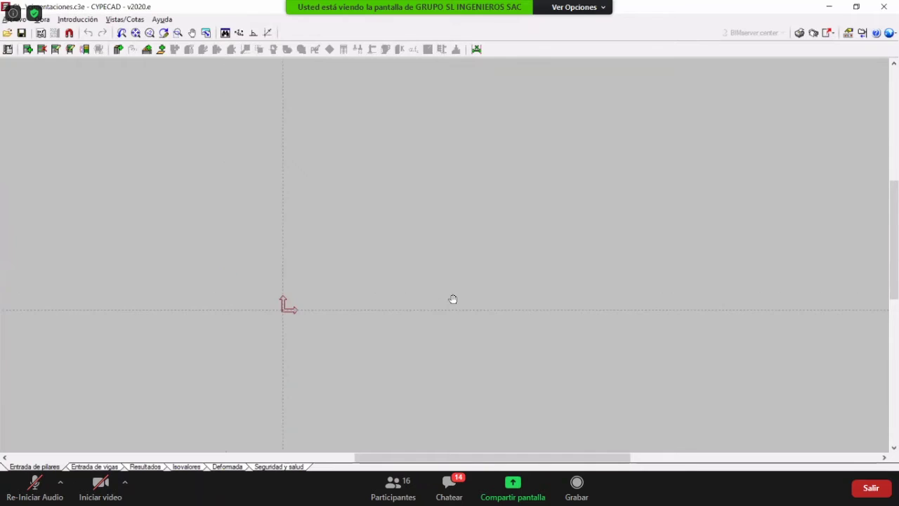
{"action": "scroll", "coordinate": [379, 321], "scroll_direction": "up", "scroll_amount": 2}
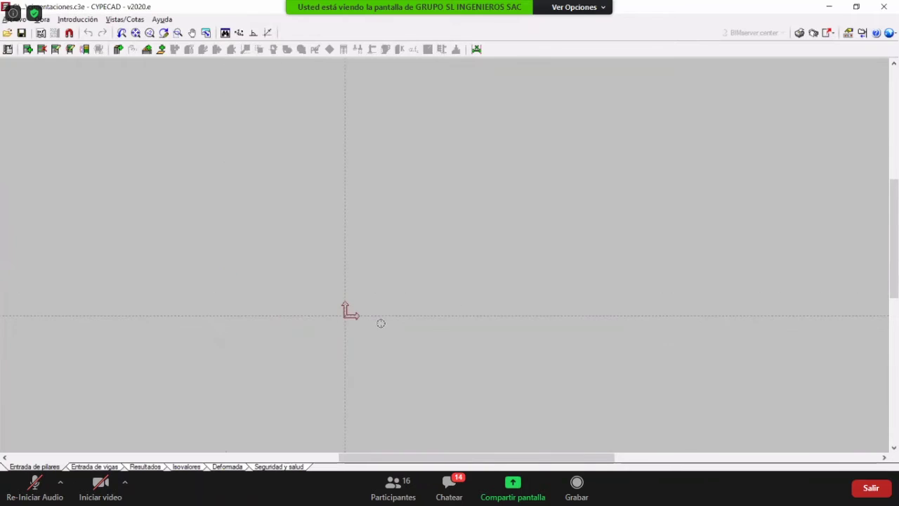
{"action": "left_click", "coordinate": [118, 49]}
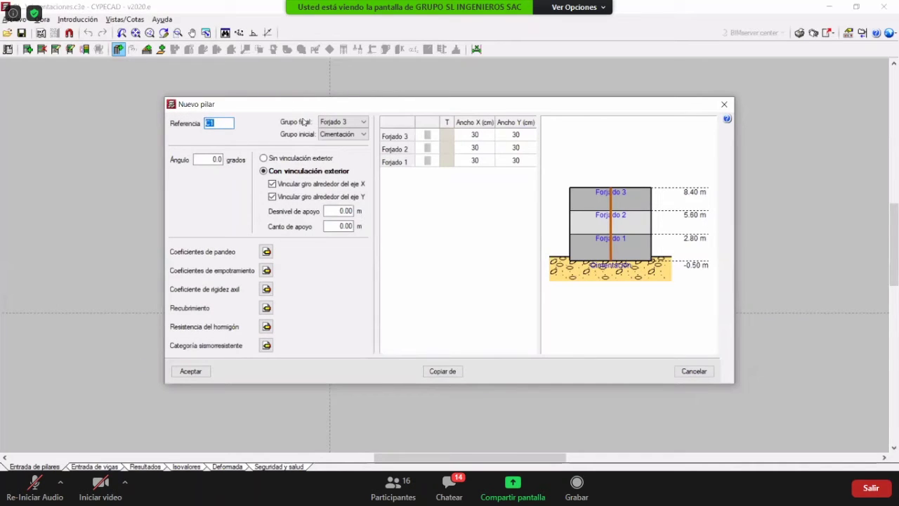
{"action": "left_click_drag", "start_coordinate": [295, 96], "coordinate": [254, 87]}
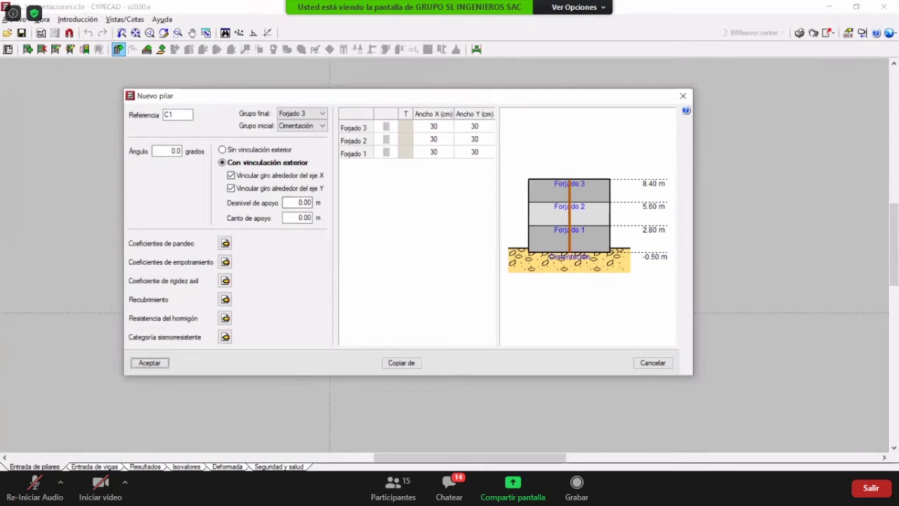
{"action": "left_click", "coordinate": [150, 362]}
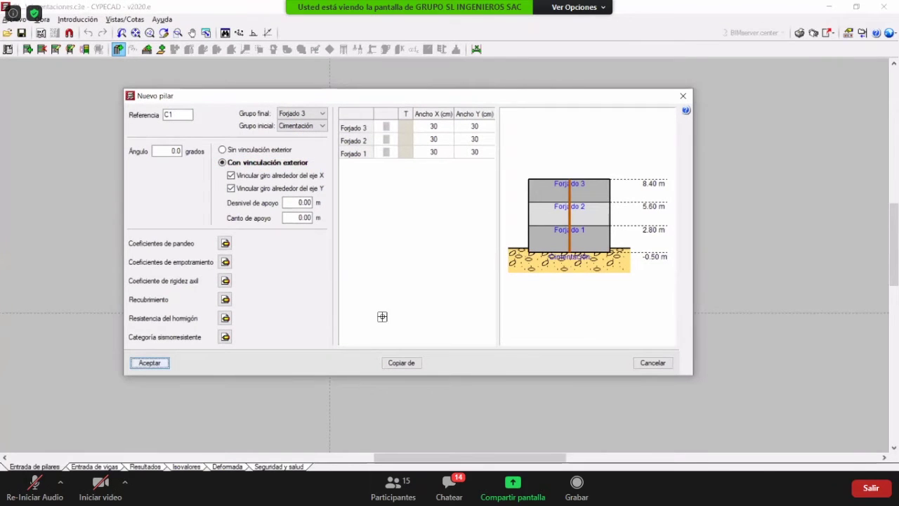
{"action": "scroll", "coordinate": [336, 315], "scroll_direction": "up", "scroll_amount": 1}
{"action": "type", "text": "0"}
{"action": "left_click", "coordinate": [369, 311]}
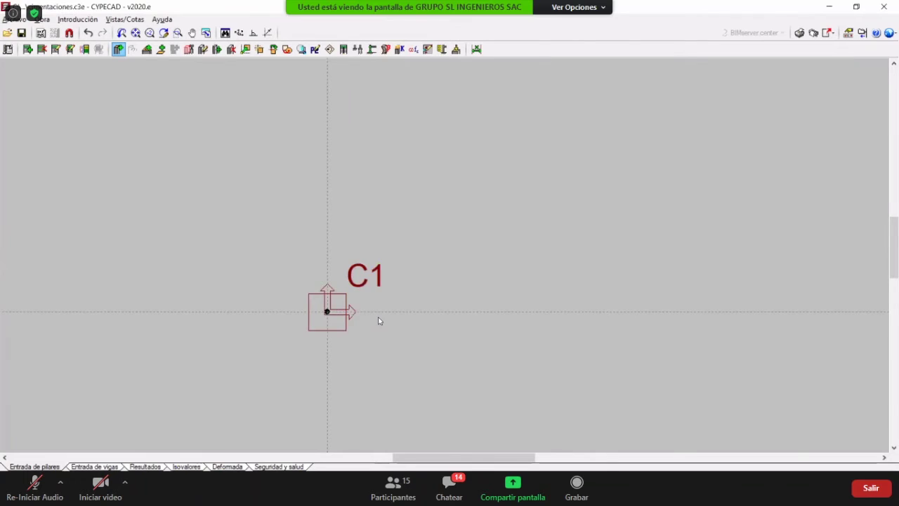
- Place columns C2 and C3 in line with C1 along the horizontal axis, spaced 3.5 m apart and centred on it
{"action": "scroll", "coordinate": [379, 321], "scroll_direction": "down", "scroll_amount": 1}
{"action": "middle_click_drag", "start_coordinate": [534, 329], "coordinate": [379, 321]}
{"action": "type", "text": "3.5"}
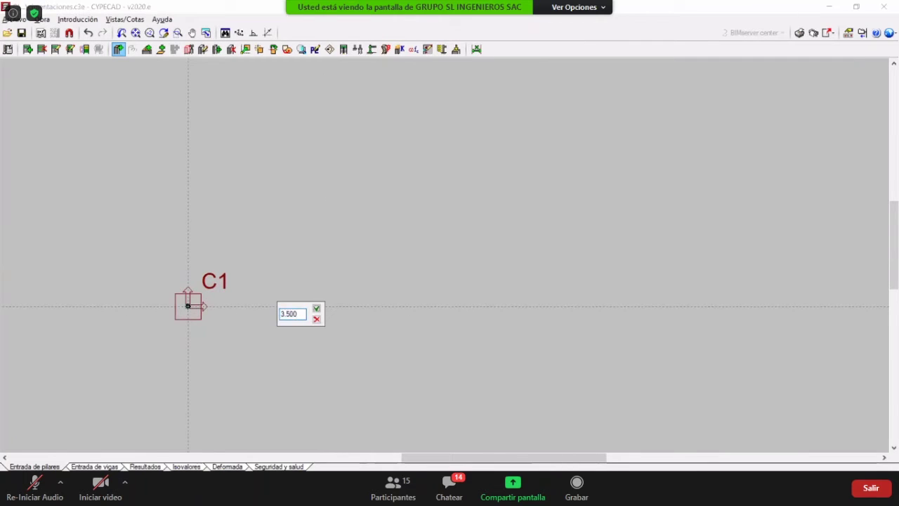
{"action": "key", "text": "Return"}
{"action": "scroll", "coordinate": [373, 318], "scroll_direction": "down", "scroll_amount": 1}
{"action": "middle_click_drag", "start_coordinate": [452, 323], "coordinate": [371, 334]}
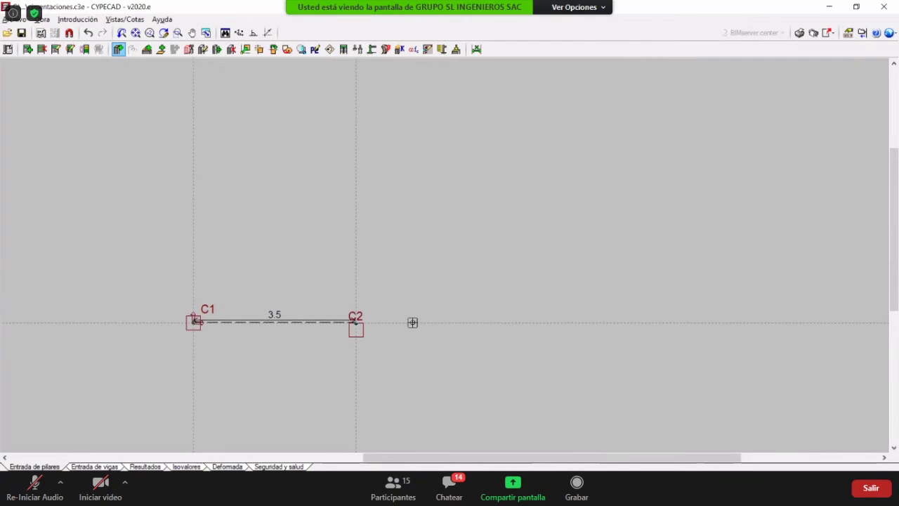
{"action": "scroll", "coordinate": [380, 324], "scroll_direction": "up", "scroll_amount": 1}
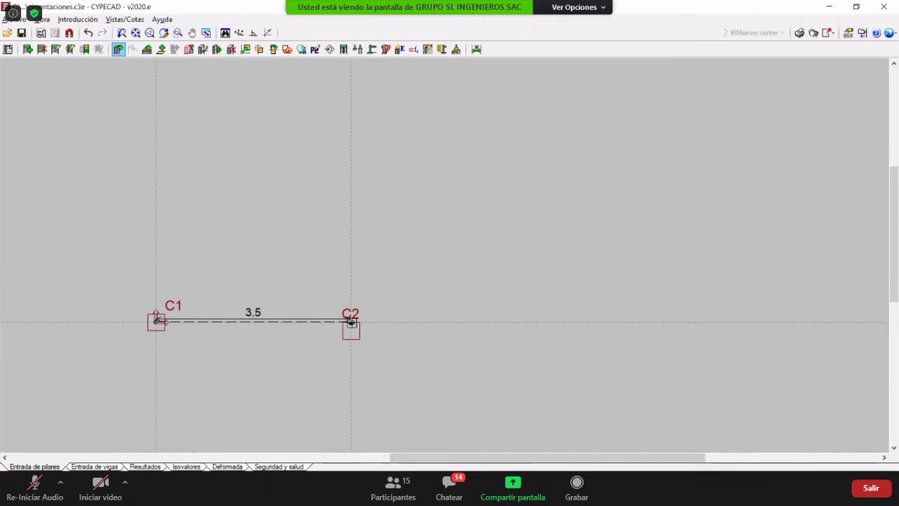
{"action": "scroll", "coordinate": [360, 329], "scroll_direction": "up", "scroll_amount": 1}
{"action": "scroll", "coordinate": [360, 329], "scroll_direction": "down", "scroll_amount": 2}
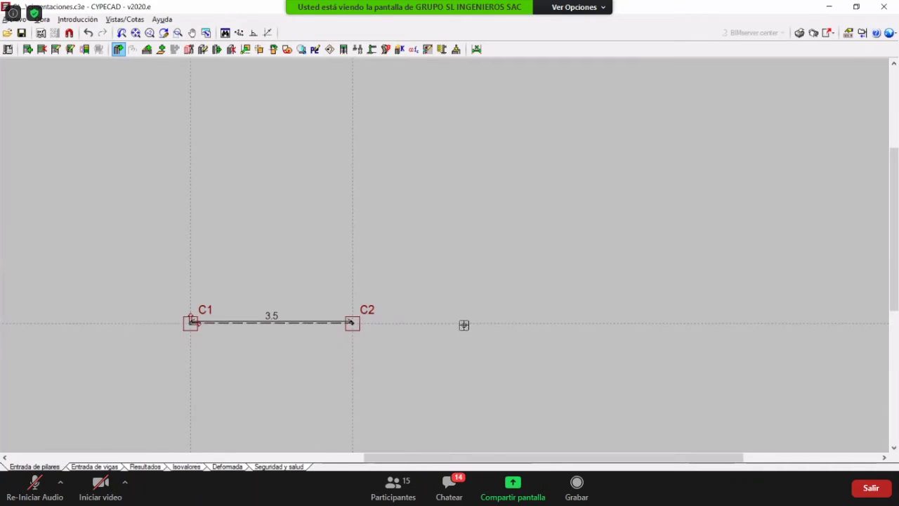
{"action": "left_click", "coordinate": [464, 324]}
{"action": "type", "text": "3.5"}
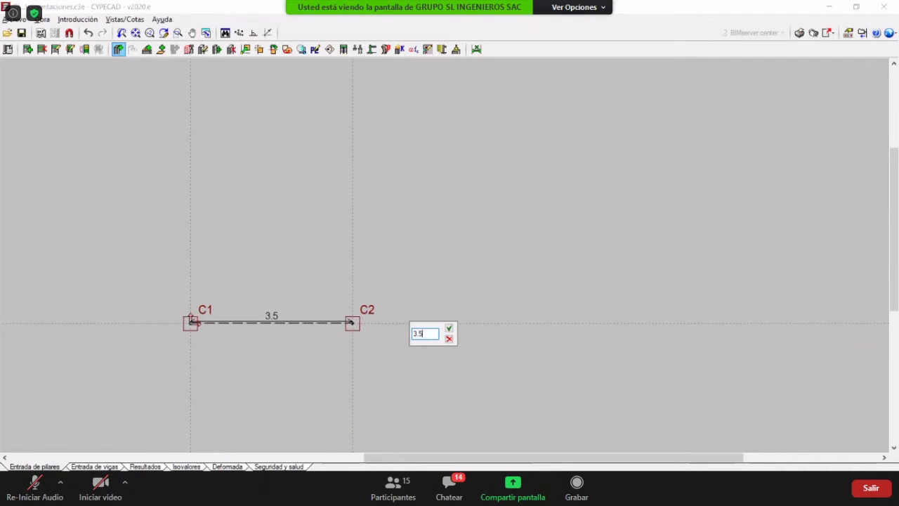
{"action": "key", "text": "Return"}
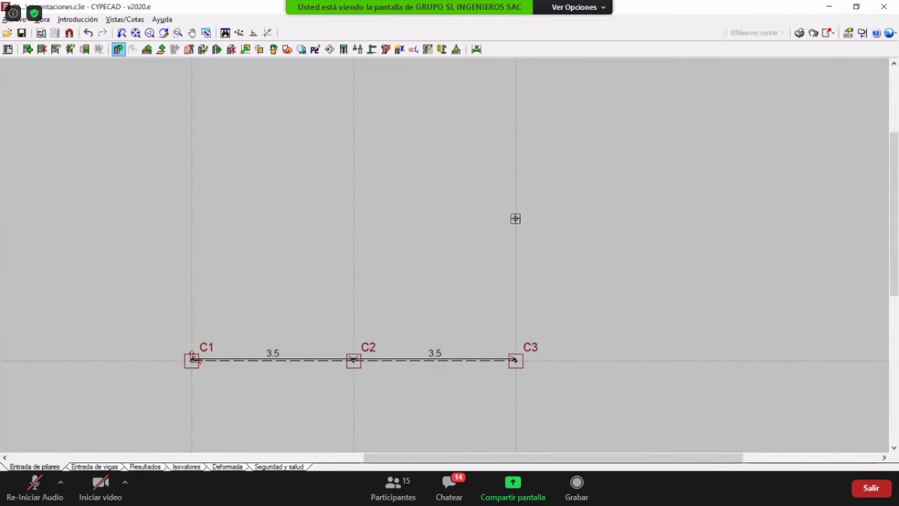
- Place column C4 3.5 m above C3, and complete the upper row with C5 above C2 and C6 above C1
{"action": "mouse_move", "coordinate": [515, 299]}
{"action": "type", "text": "3.5"}
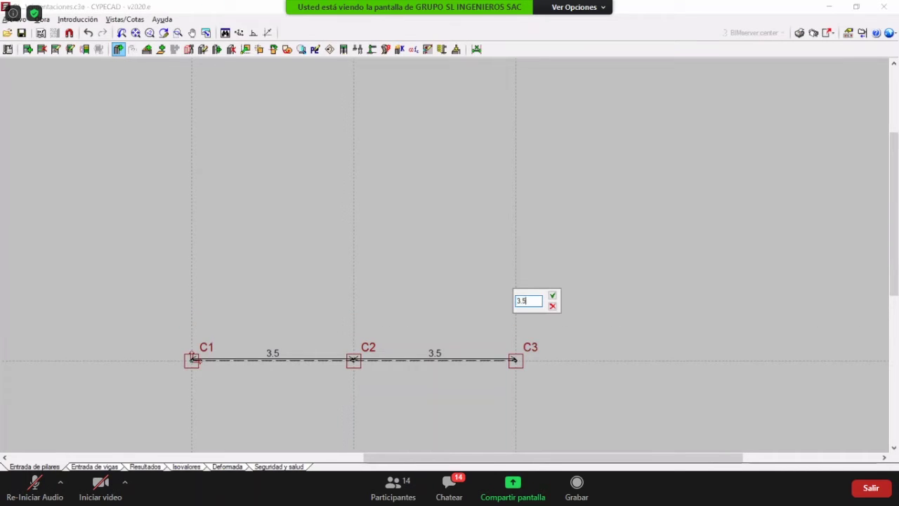
{"action": "key", "text": "Return"}
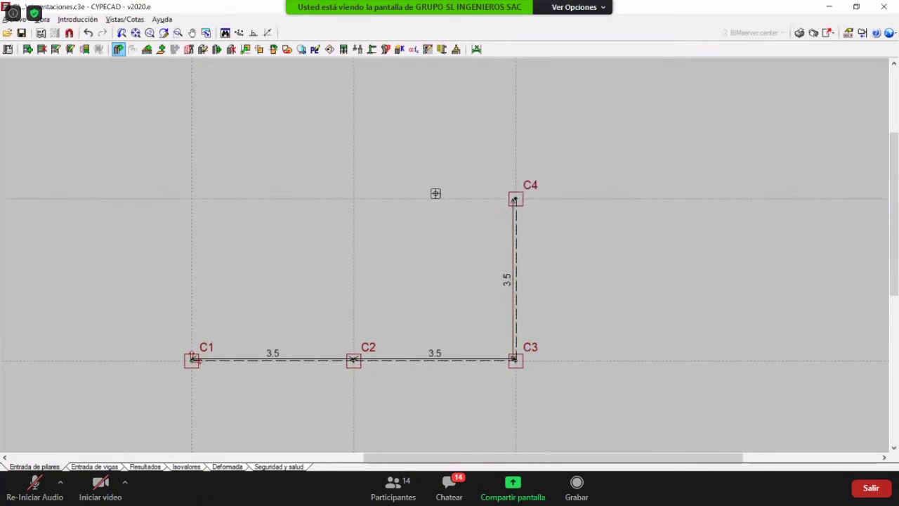
{"action": "left_click", "coordinate": [351, 200]}
{"action": "left_click", "coordinate": [191, 199]}
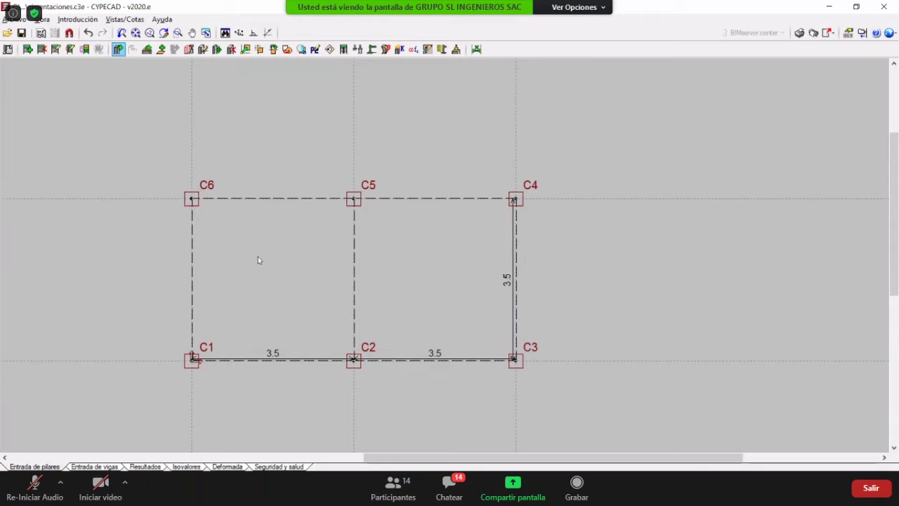
{"action": "right_click", "coordinate": [691, 371]}
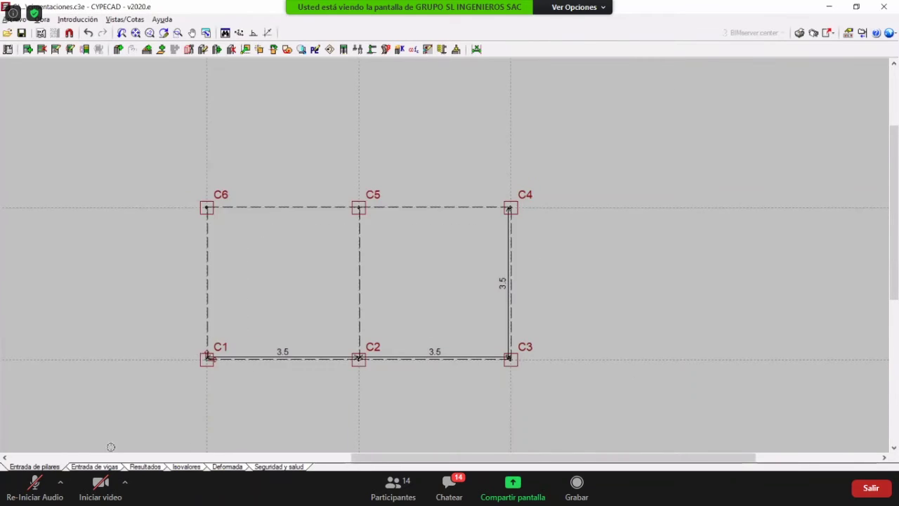
- Switch to beam entry and inspect the six columns in the 3D building view
{"action": "left_click", "coordinate": [94, 466]}
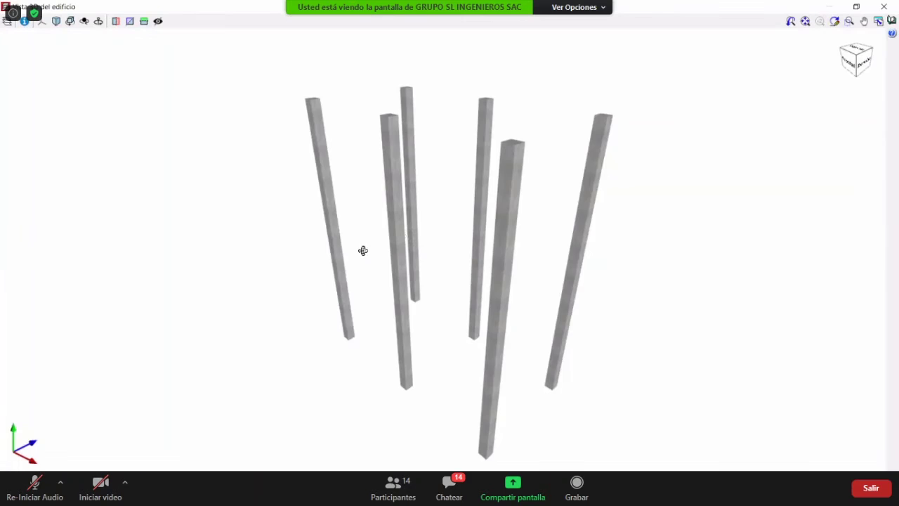
{"action": "left_click_drag", "start_coordinate": [403, 235], "coordinate": [391, 216]}
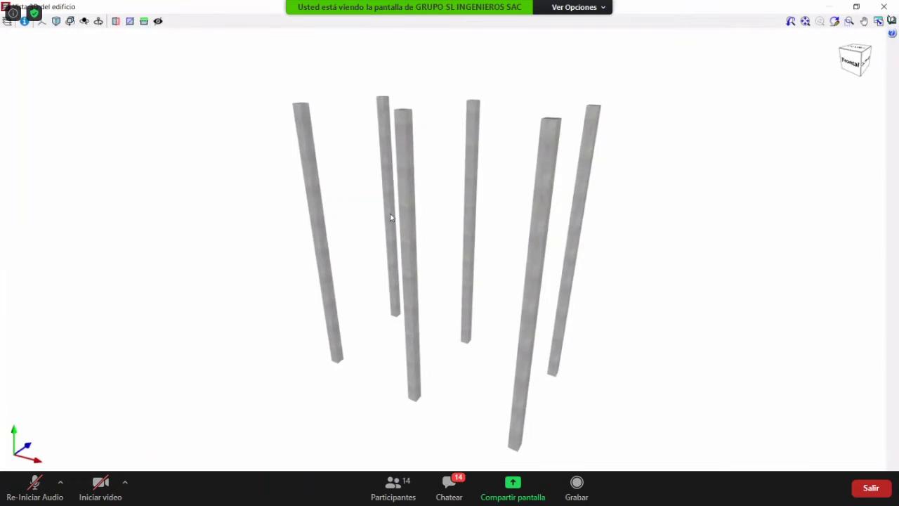
{"action": "left_click", "coordinate": [882, 7]}
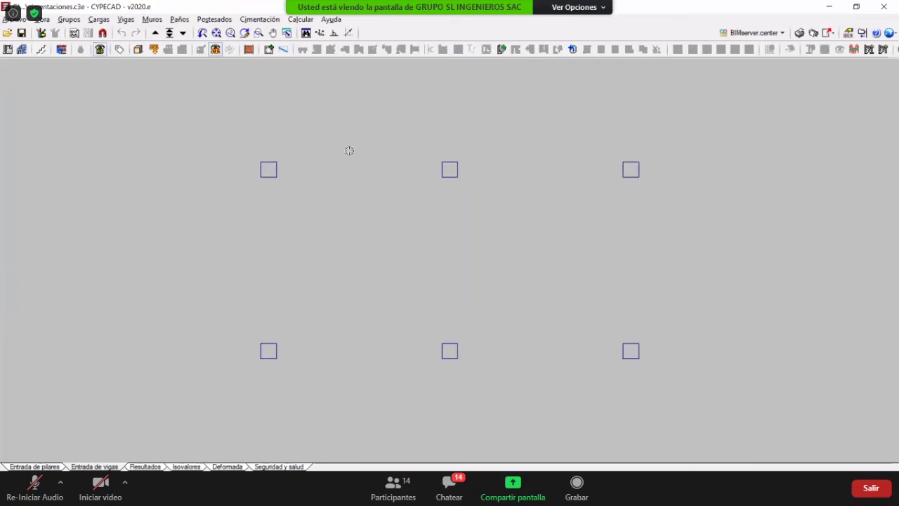
- Go to Forjado 1 and set the current beam to a dropped rectangular section 25 cm wide and 40 cm deep
{"action": "left_click", "coordinate": [169, 32]}
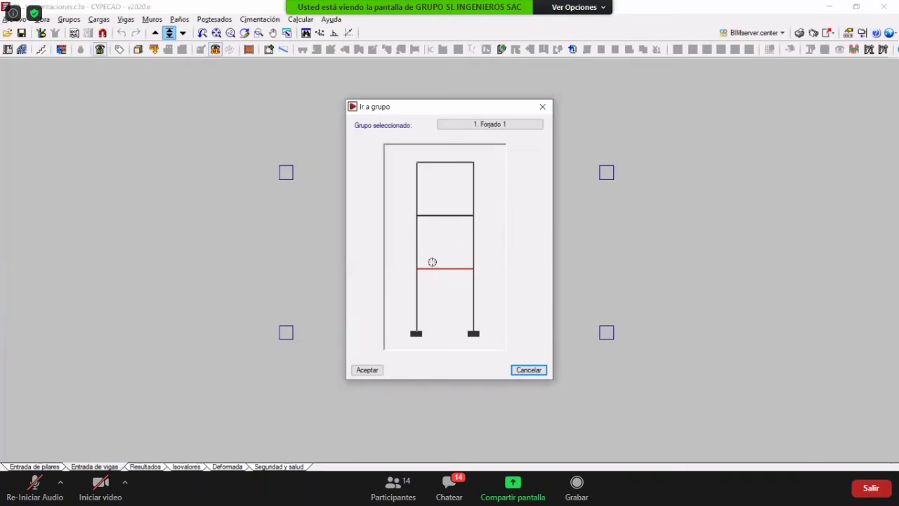
{"action": "double_click", "coordinate": [432, 262]}
{"action": "left_click", "coordinate": [269, 49]}
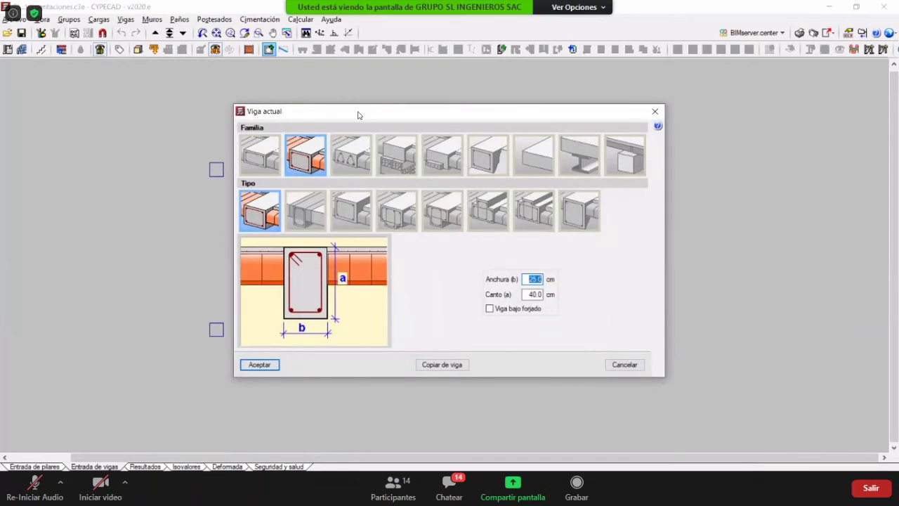
{"action": "left_click", "coordinate": [254, 354]}
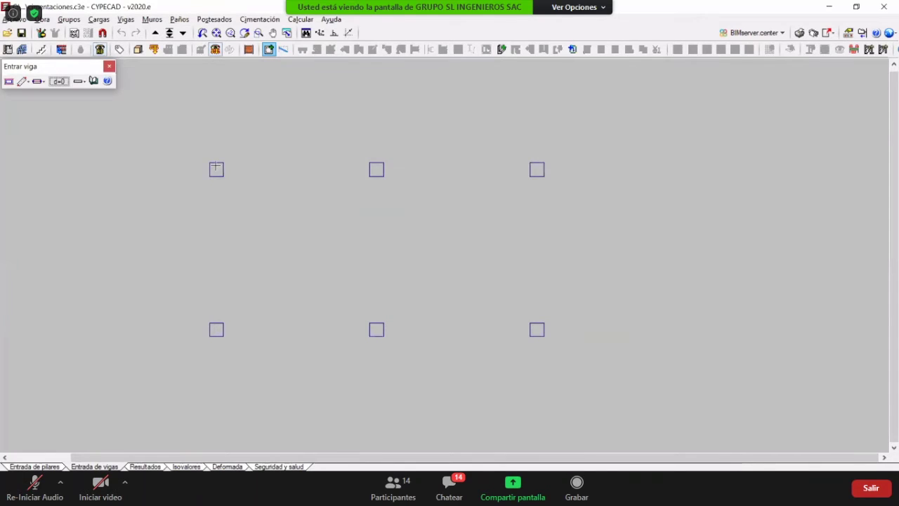
- Draw beams around the column perimeter and between the two middle columns, and align the outer beams flush with the columns' outer faces
{"action": "left_click", "coordinate": [216, 169]}
{"action": "left_click", "coordinate": [216, 330]}
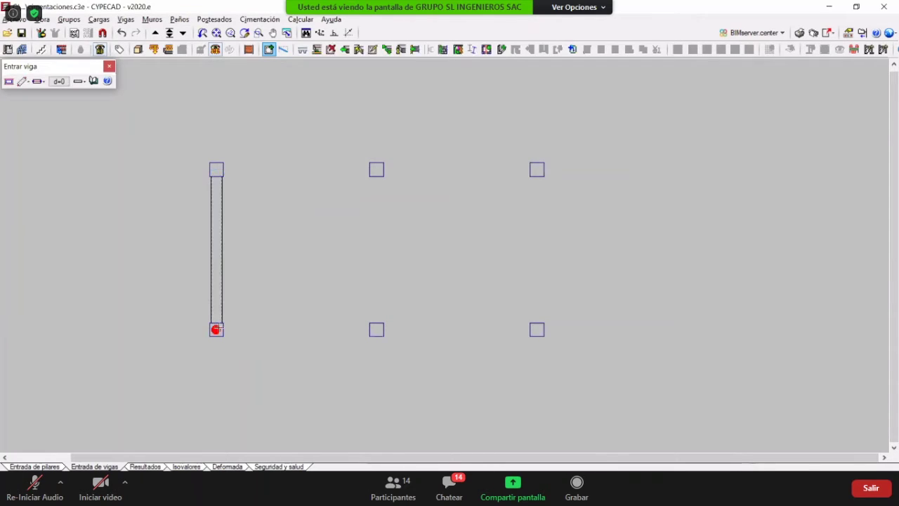
{"action": "left_click", "coordinate": [536, 329]}
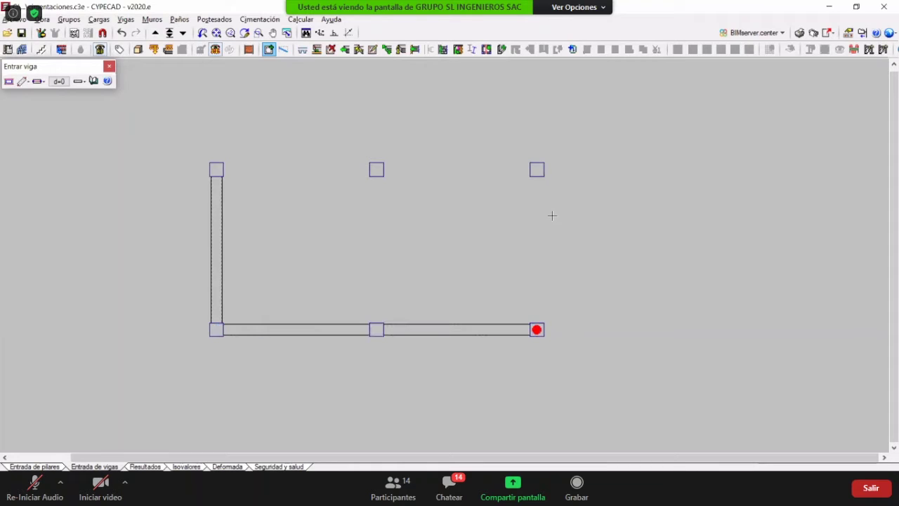
{"action": "left_click", "coordinate": [536, 169]}
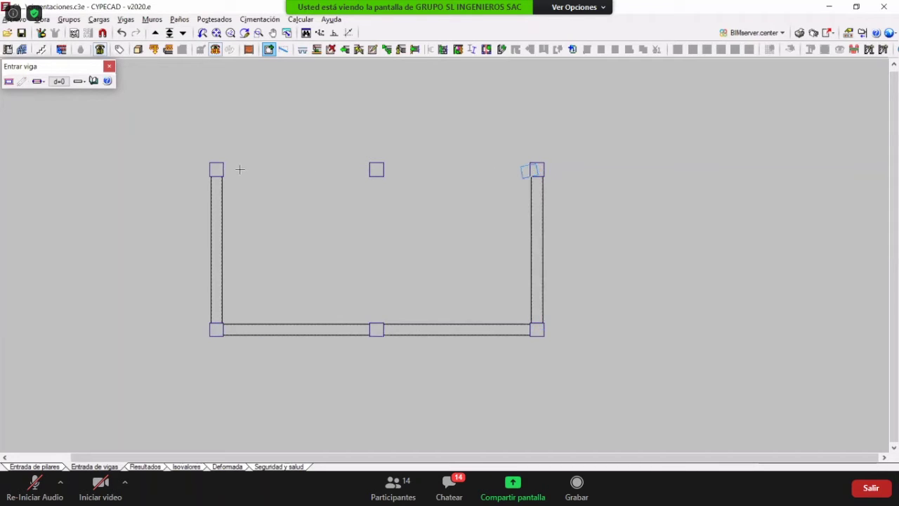
{"action": "left_click", "coordinate": [216, 168]}
{"action": "left_click", "coordinate": [376, 170]}
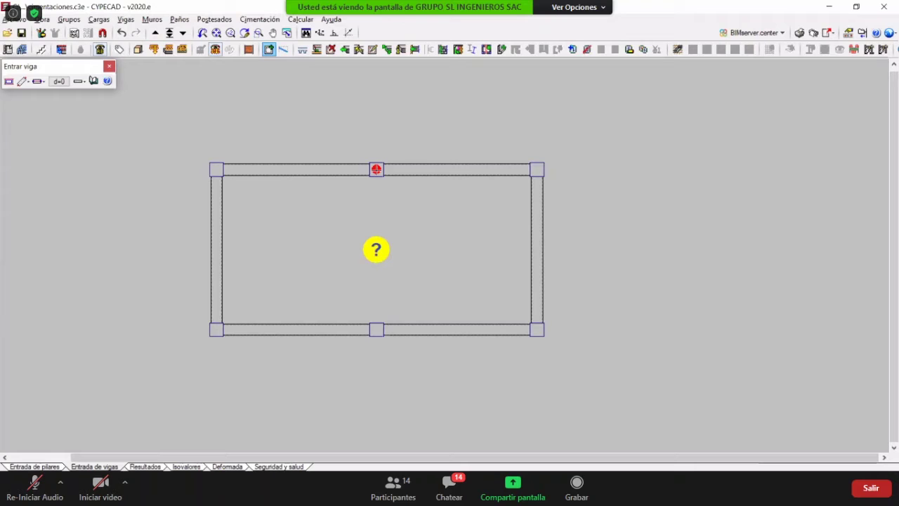
{"action": "left_click", "coordinate": [376, 329]}
{"action": "right_click", "coordinate": [411, 169]}
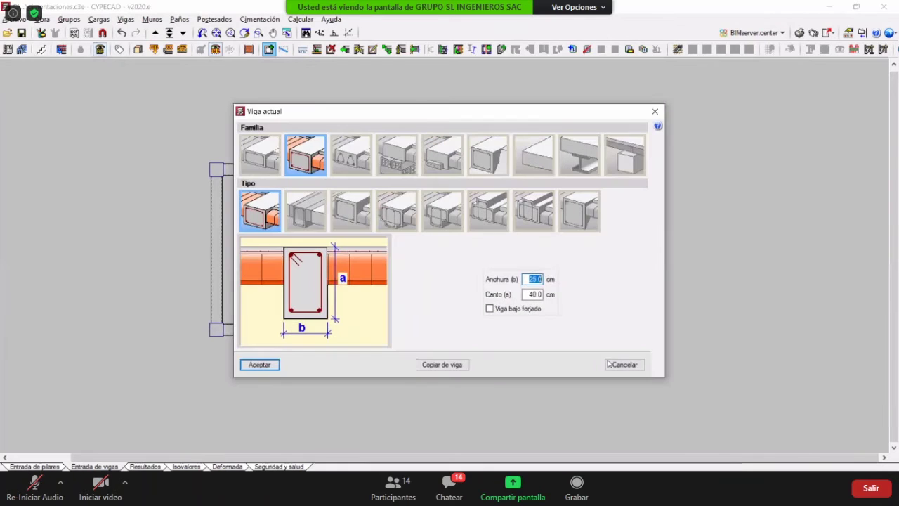
{"action": "left_click", "coordinate": [614, 362]}
{"action": "left_click", "coordinate": [317, 49]}
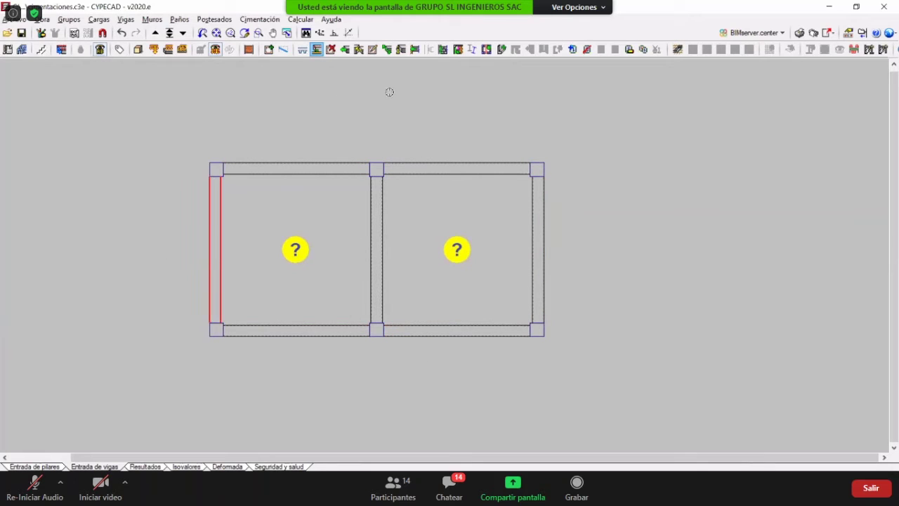
- Fill both bays with 15 cm solid slabs, Losas macizas, with reinforcement parallel to the upper beams
{"action": "left_click", "coordinate": [572, 50]}
{"action": "left_click", "coordinate": [433, 228]}
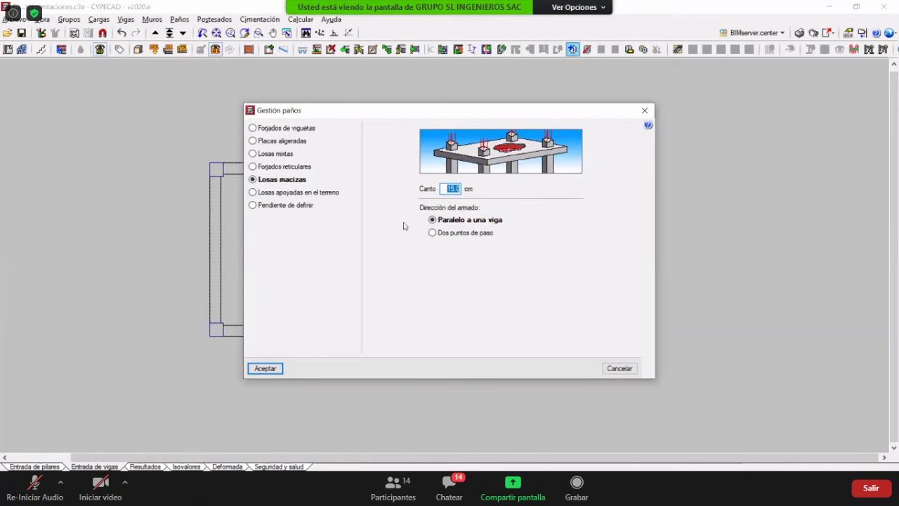
{"action": "left_click", "coordinate": [276, 368]}
{"action": "left_click", "coordinate": [295, 173]}
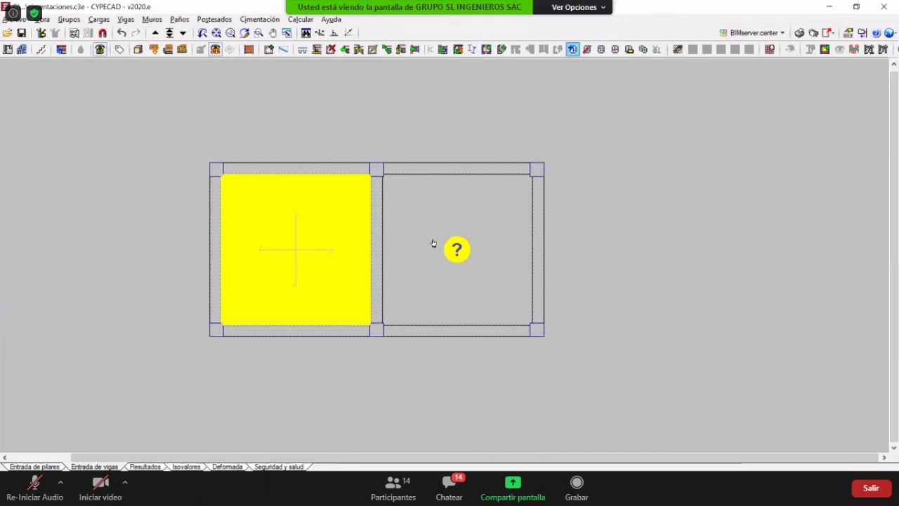
{"action": "left_click", "coordinate": [432, 173]}
{"action": "right_click", "coordinate": [573, 350]}
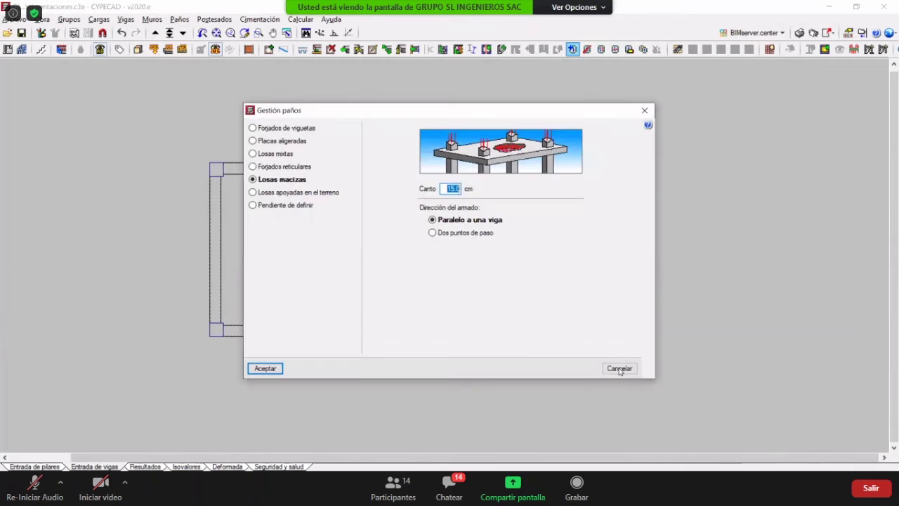
{"action": "key", "text": "Escape"}
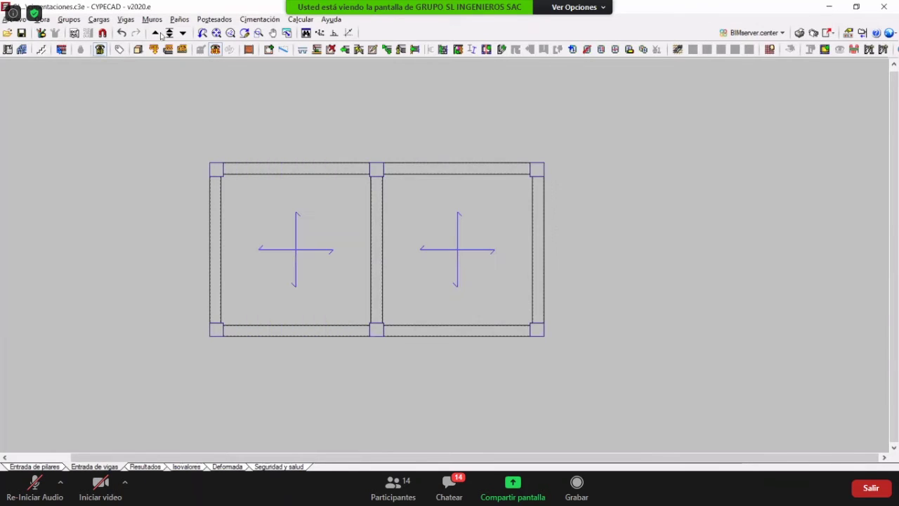
- Apply a 0.65 t/m Cargas muertas line load to the four upper and lower beams, and review the floor in 3D
{"action": "left_click", "coordinate": [98, 19]}
{"action": "left_click", "coordinate": [133, 48]}
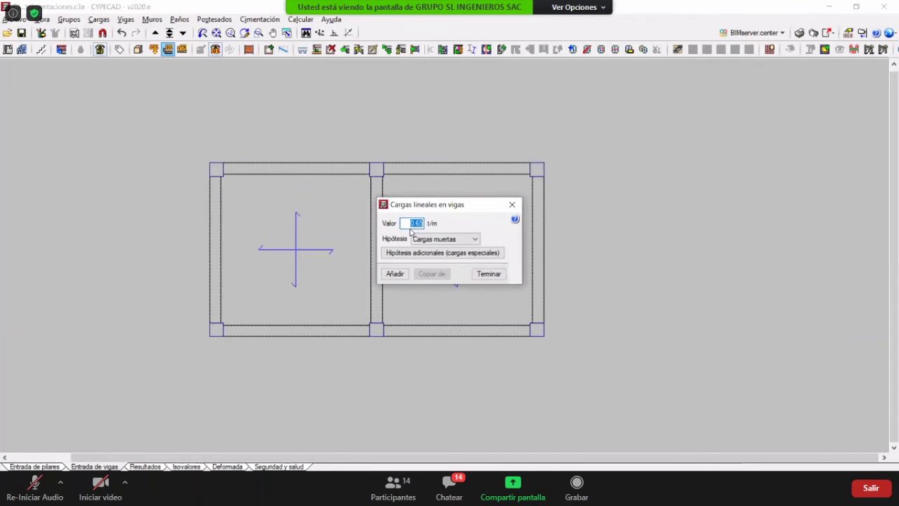
{"action": "left_click", "coordinate": [394, 273]}
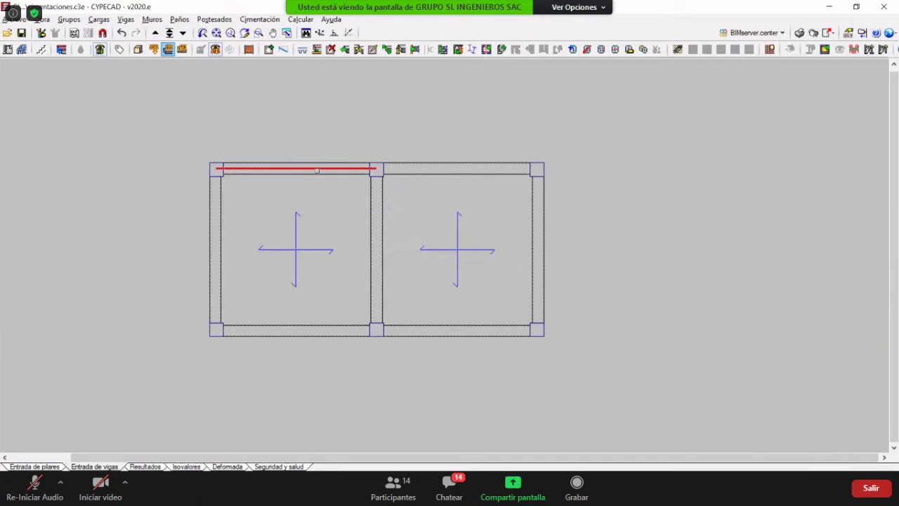
{"action": "left_click", "coordinate": [321, 170]}
{"action": "left_click", "coordinate": [407, 169]}
{"action": "left_click", "coordinate": [440, 332]}
{"action": "left_click", "coordinate": [330, 331]}
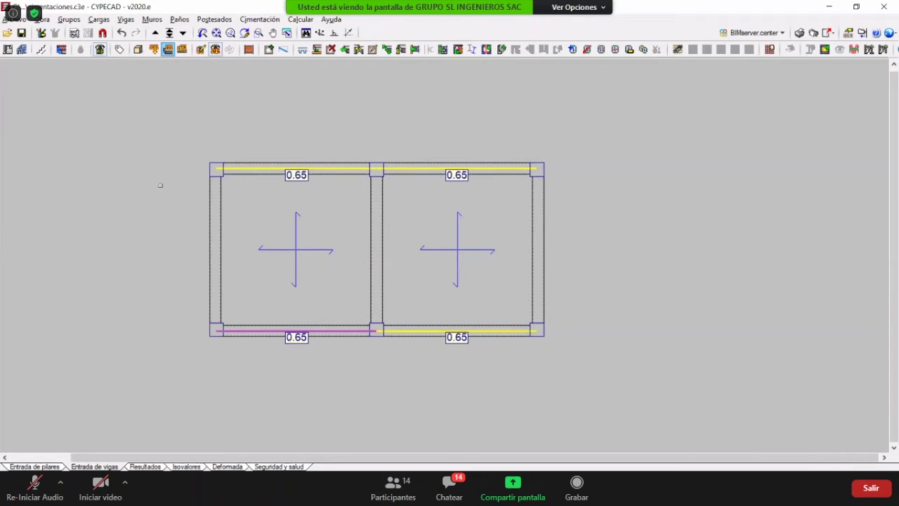
{"action": "right_click", "coordinate": [560, 306]}
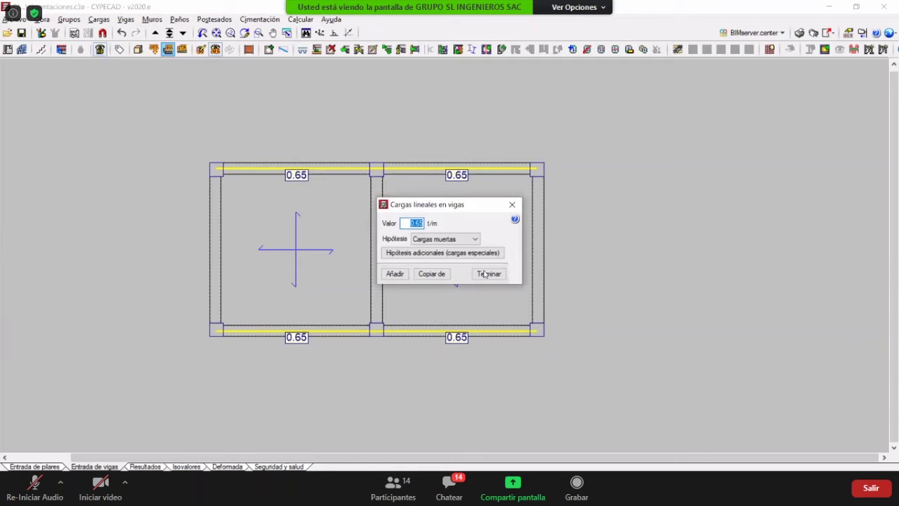
{"action": "left_click", "coordinate": [487, 275]}
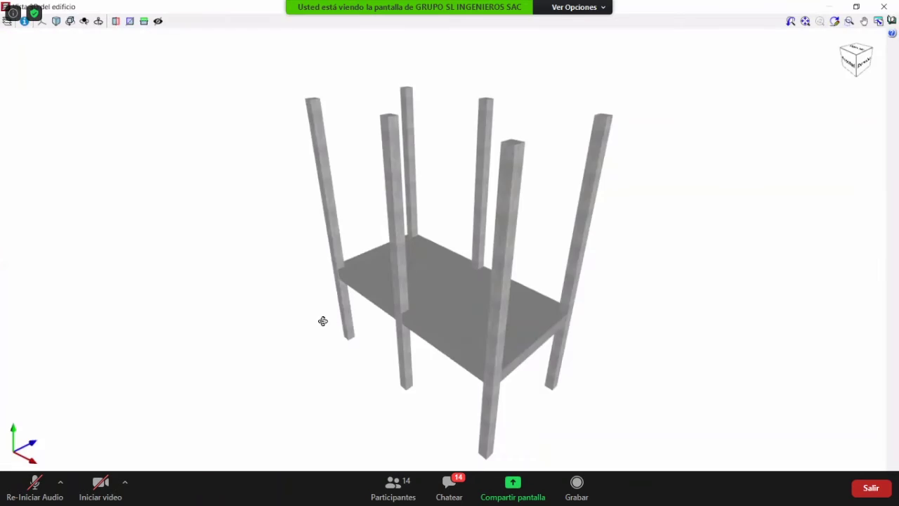
{"action": "left_click_drag", "start_coordinate": [323, 321], "coordinate": [519, 248]}
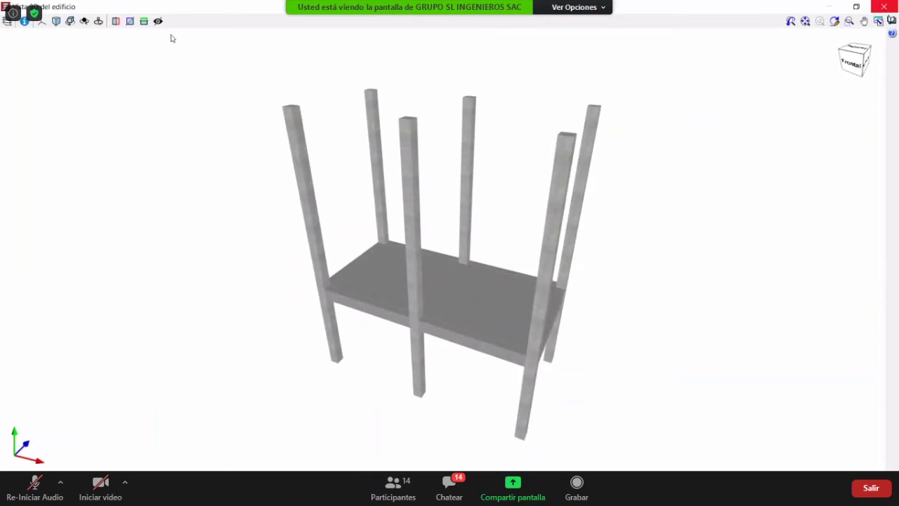
{"action": "key", "text": "Escape"}
- Go up to Forjado 2 and copy the beams, slabs and loads of Forjado 1 into it
{"action": "left_click", "coordinate": [155, 33]}
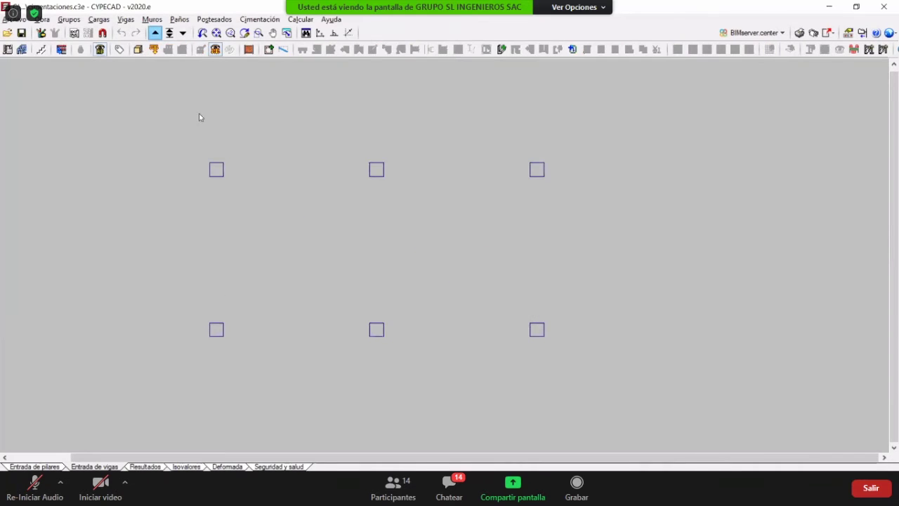
{"action": "left_click", "coordinate": [69, 20]}
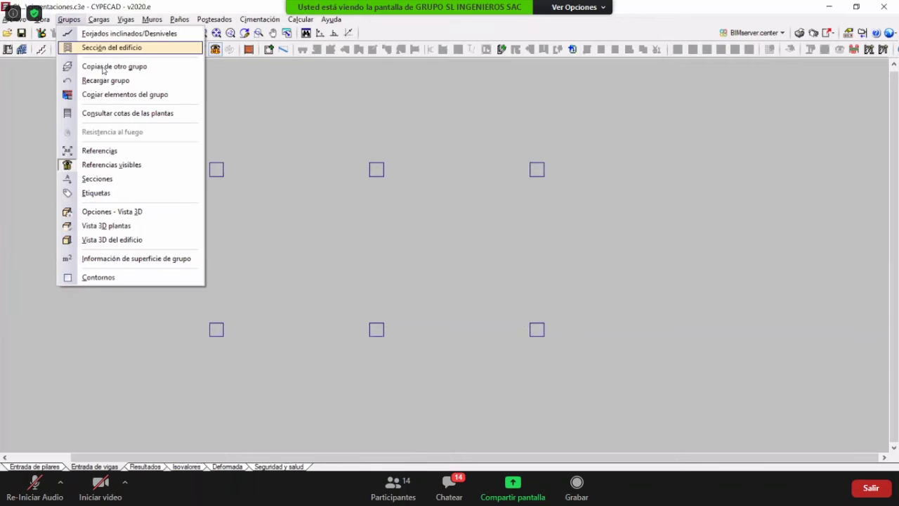
{"action": "double_click", "coordinate": [444, 267]}
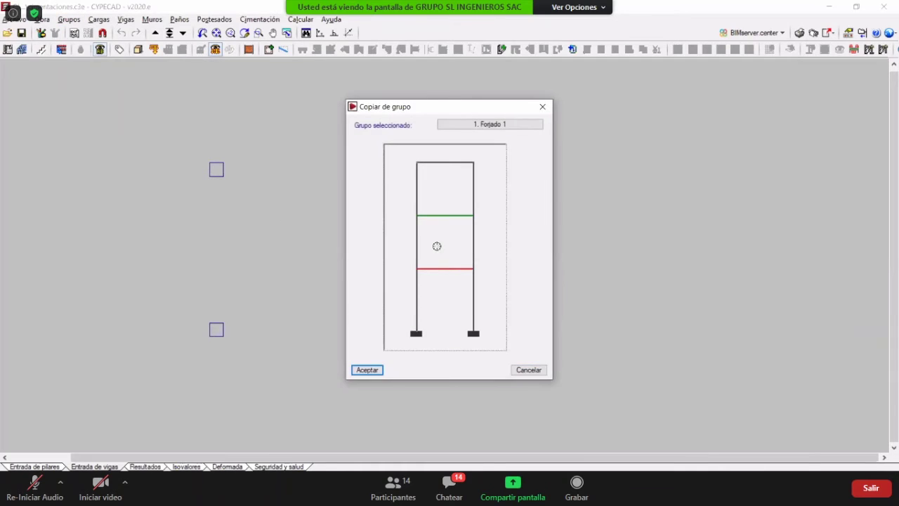
- Go up to Forjado 3 and copy the contents of Forjado 2 into it
{"action": "left_click", "coordinate": [155, 33]}
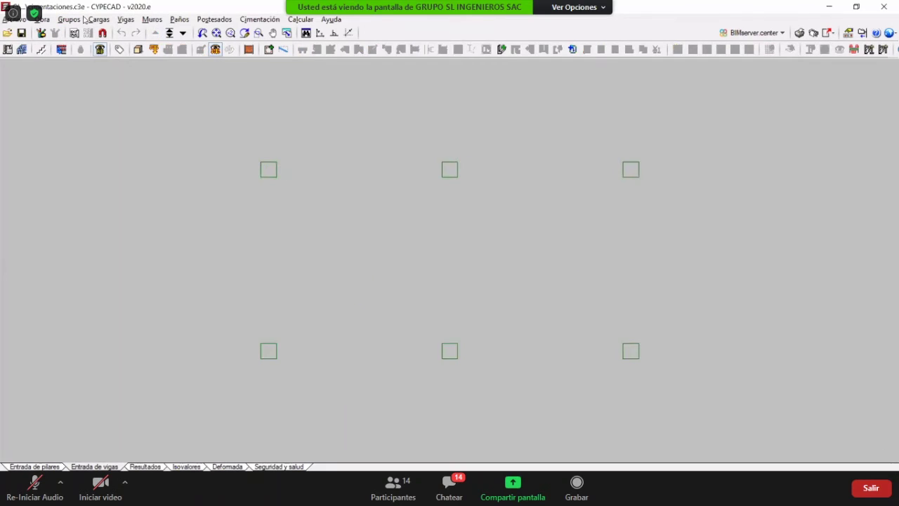
{"action": "left_click", "coordinate": [69, 19]}
{"action": "left_click", "coordinate": [97, 66]}
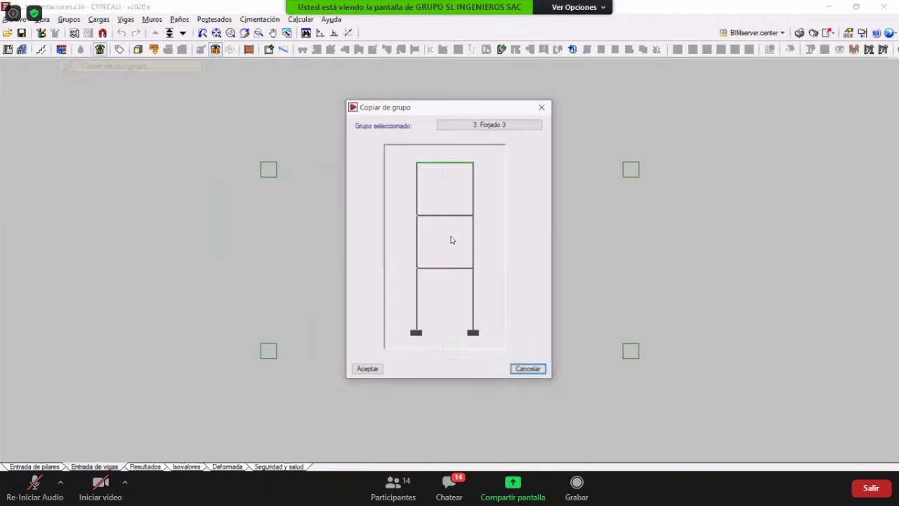
{"action": "left_click", "coordinate": [445, 213]}
{"action": "key", "text": "Return"}
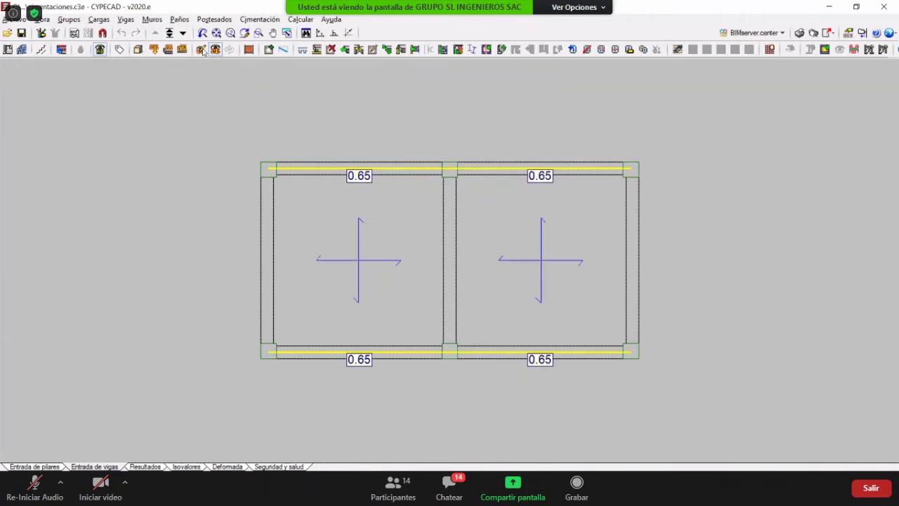
- With the Cargas tool, window-select the line loads across the whole of Forjado 3
{"action": "left_click", "coordinate": [98, 19]}
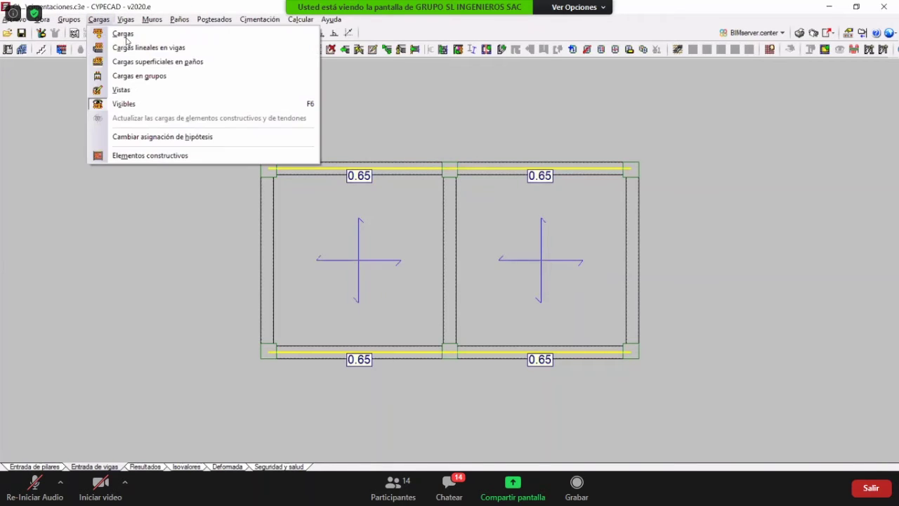
{"action": "left_click", "coordinate": [456, 290]}
{"action": "left_click", "coordinate": [662, 399]}
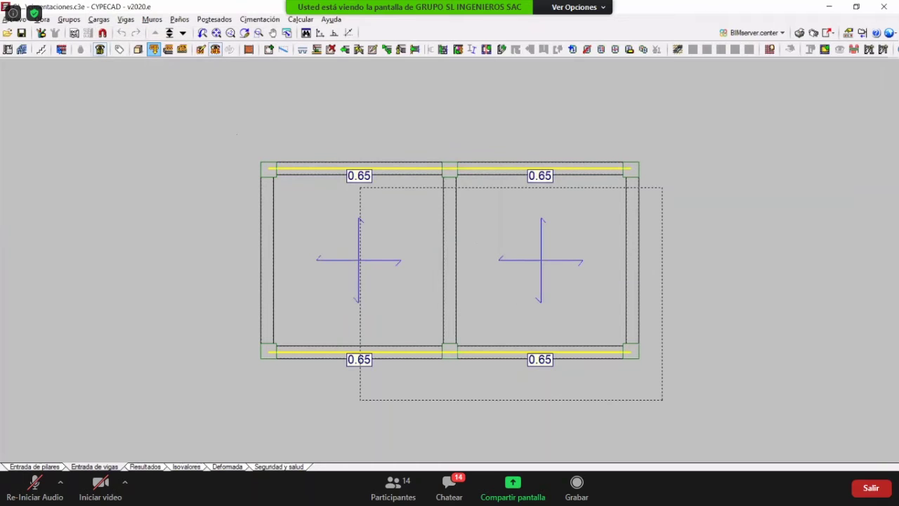
{"action": "left_click", "coordinate": [243, 137]}
{"action": "right_click", "coordinate": [252, 160]}
{"action": "left_click", "coordinate": [524, 291]}
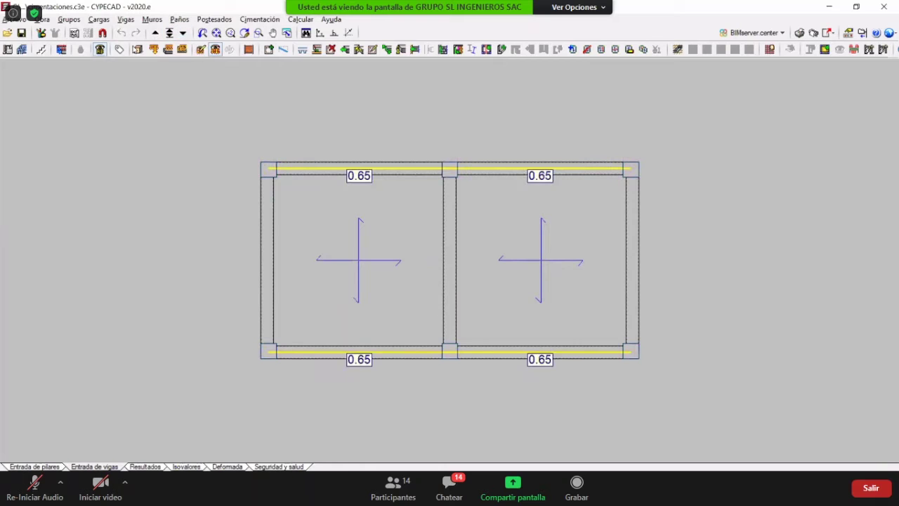
- Review the three-storey building in the 3D view from the front and side, and return to the floor plan
{"action": "left_click", "coordinate": [138, 49]}
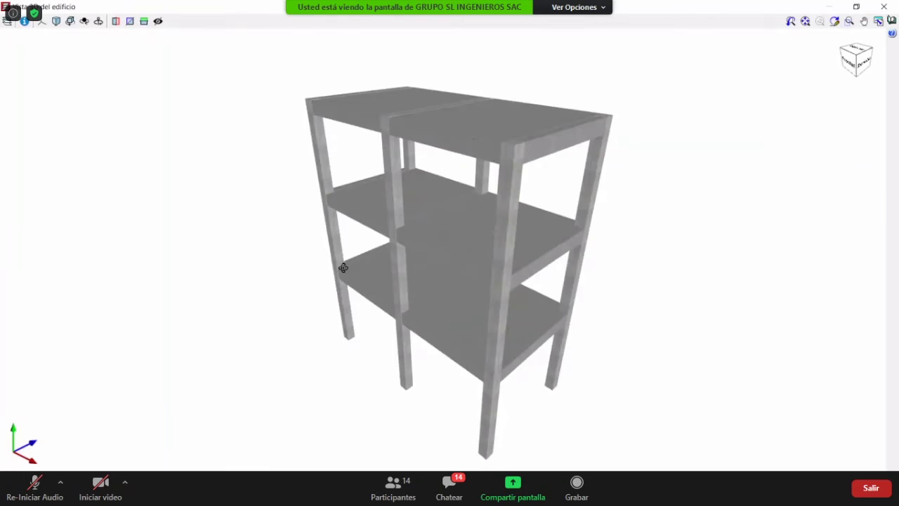
{"action": "left_click_drag", "start_coordinate": [331, 268], "coordinate": [516, 275]}
{"action": "middle_click_drag", "start_coordinate": [515, 275], "coordinate": [590, 236]}
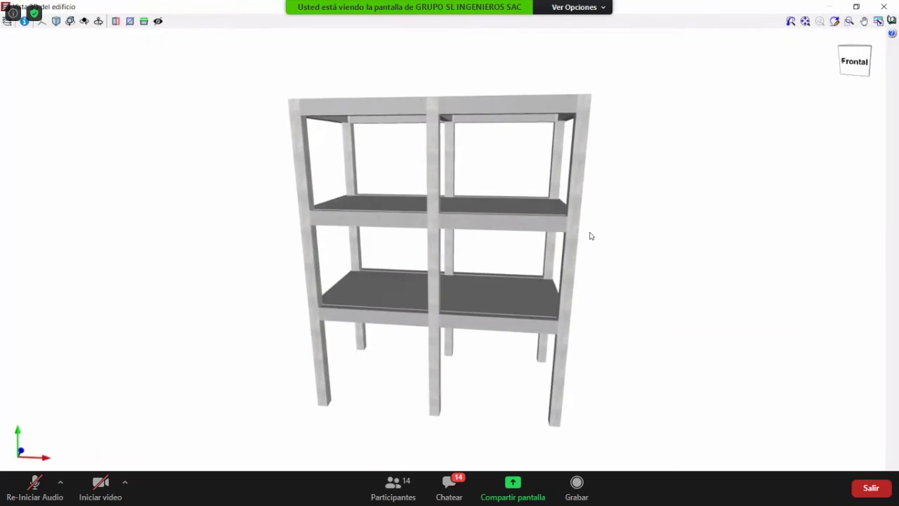
{"action": "left_click", "coordinate": [883, 7]}
{"action": "middle_click_drag", "start_coordinate": [444, 230], "coordinate": [398, 242]}
{"action": "scroll", "coordinate": [398, 243], "scroll_direction": "down", "scroll_amount": 2}
{"action": "scroll", "coordinate": [399, 243], "scroll_direction": "up", "scroll_amount": 1}
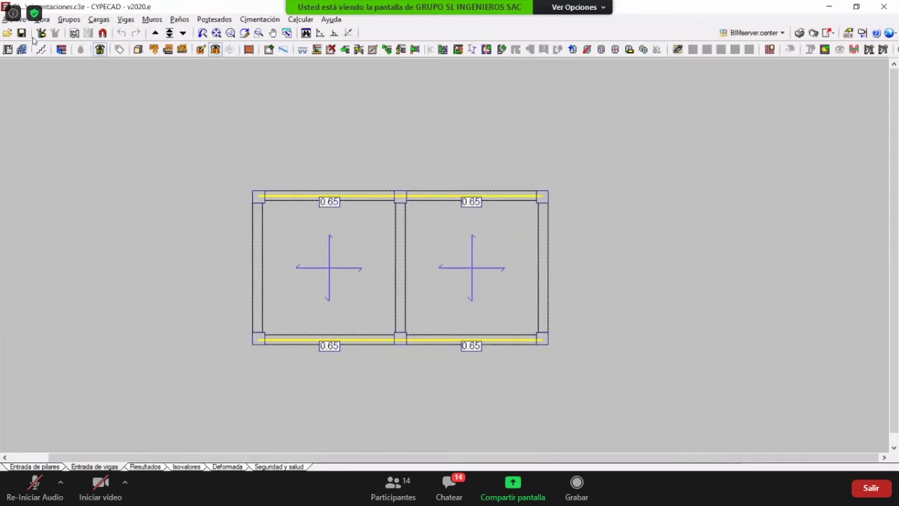
- Accept the project's Datos generales and calculate with Calcular la obra (sin dimensionar cimentación)
{"action": "left_click", "coordinate": [8, 49]}
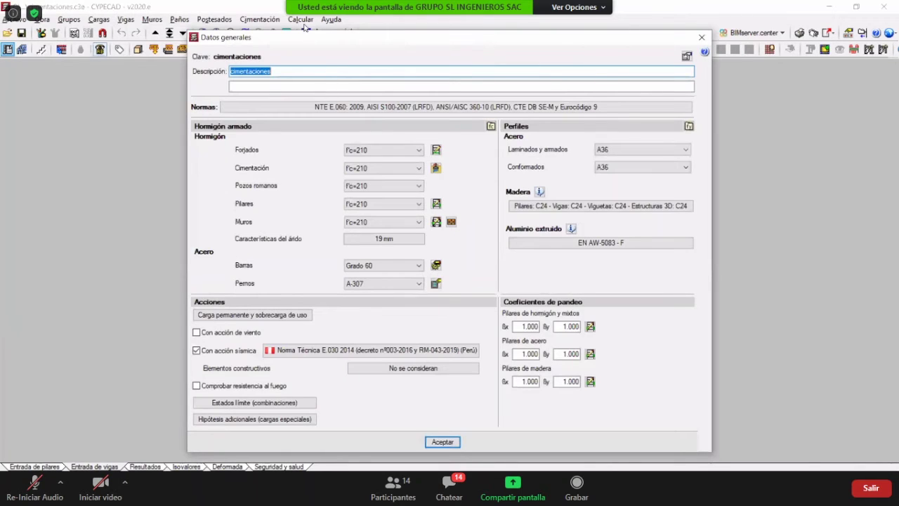
{"action": "key", "text": "Return"}
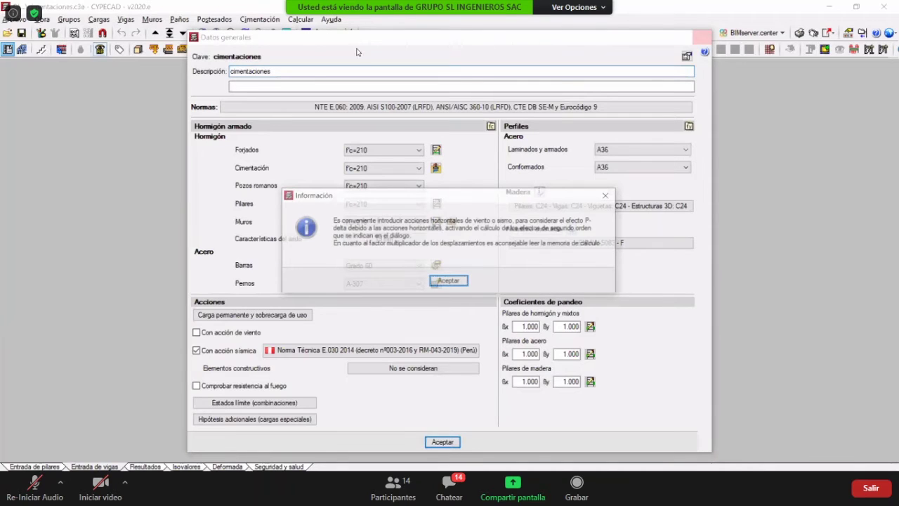
{"action": "key", "text": "Return"}
{"action": "left_click", "coordinate": [300, 19]}
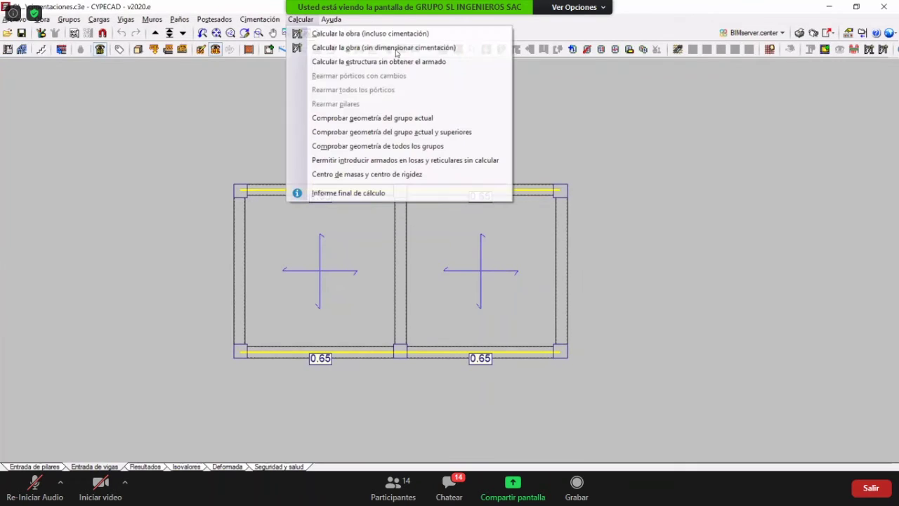
{"action": "left_click", "coordinate": [405, 48]}
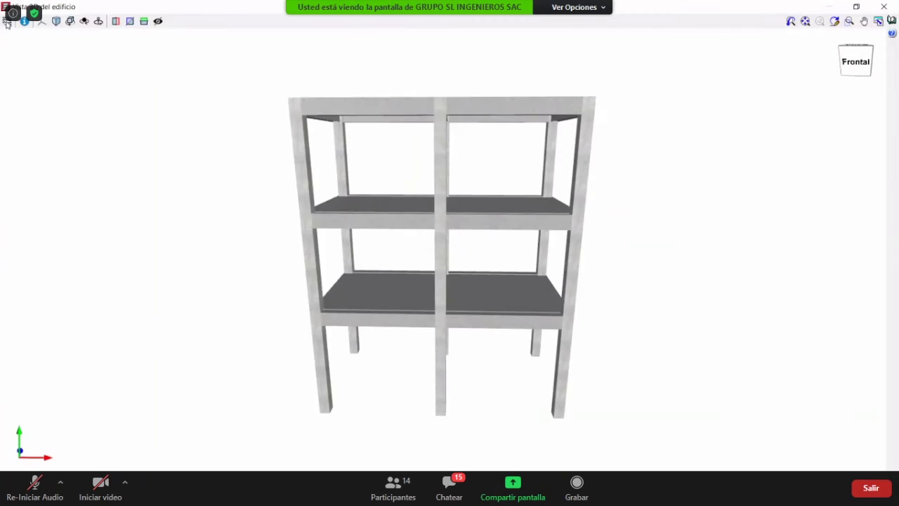
- Show the ground, Suelo, in the building's 3D view and examine the column bases
{"action": "left_click", "coordinate": [7, 21]}
{"action": "left_click", "coordinate": [13, 160]}
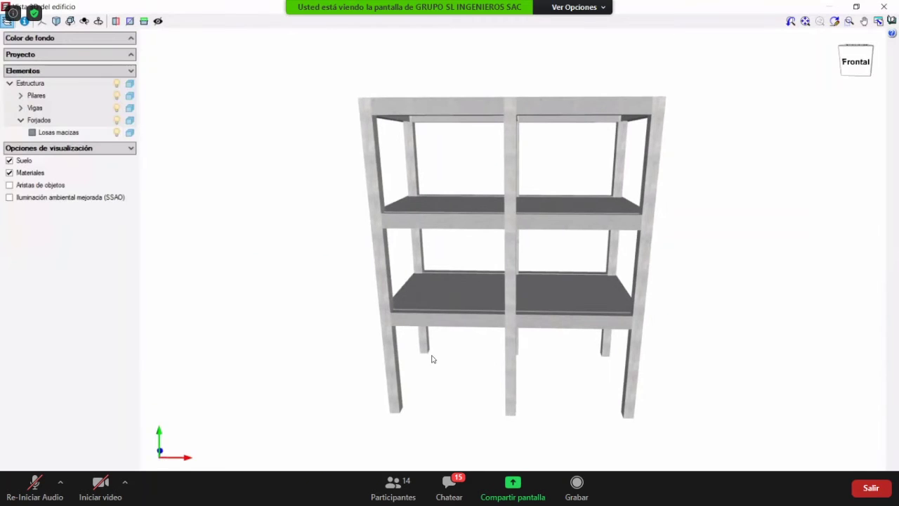
{"action": "middle_click_drag", "start_coordinate": [389, 326], "coordinate": [320, 256]}
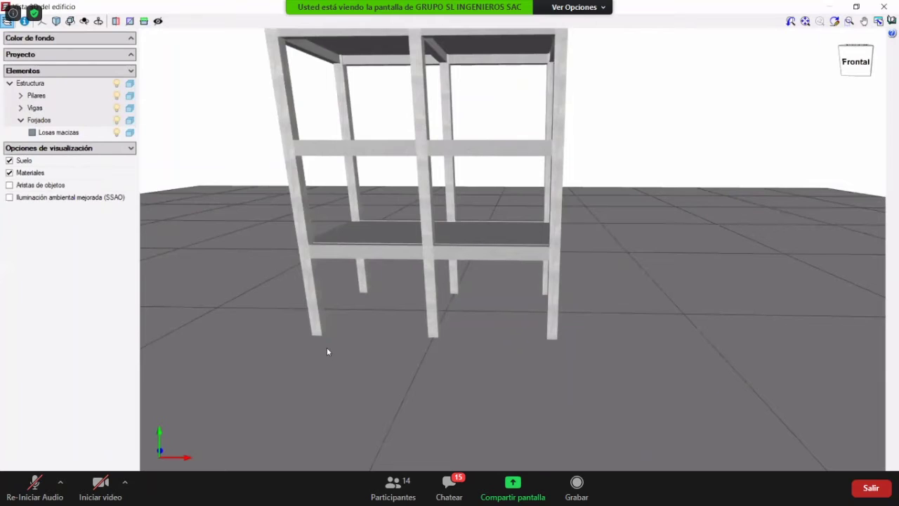
{"action": "middle_click_drag", "start_coordinate": [326, 351], "coordinate": [326, 351], "text": "shift"}
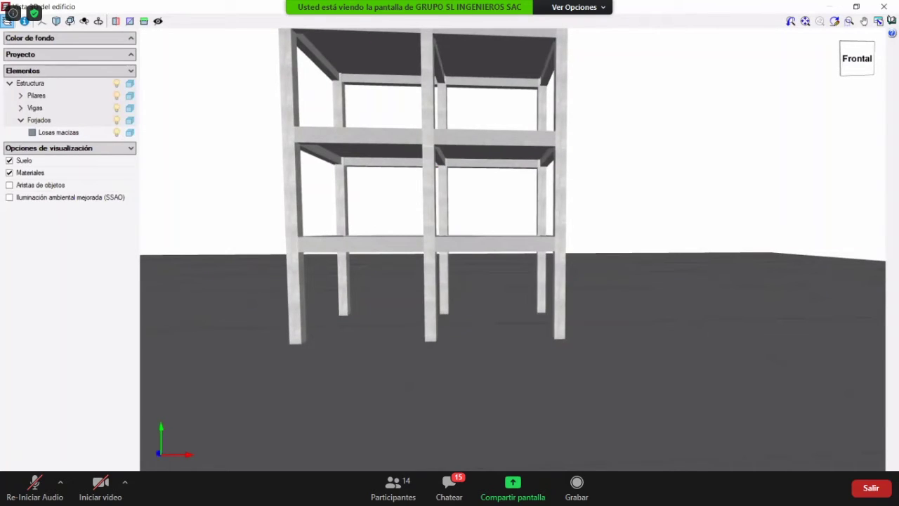
- Sketch a red box between the front column bases to represent a tie beam, and clear the markup
{"action": "key", "text": "ctrl+2"}
{"action": "left_click_drag", "start_coordinate": [301, 333], "coordinate": [401, 344], "text": "ctrl"}
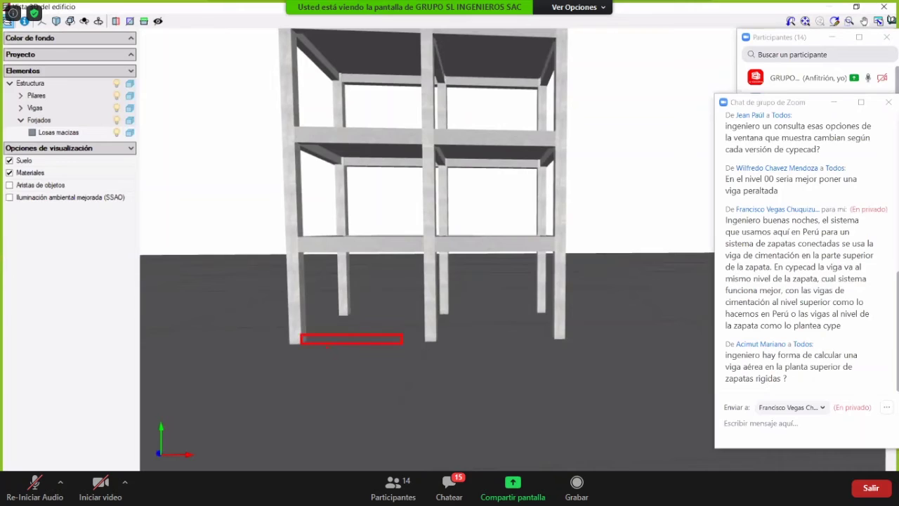
{"action": "key", "text": "ctrl+z"}
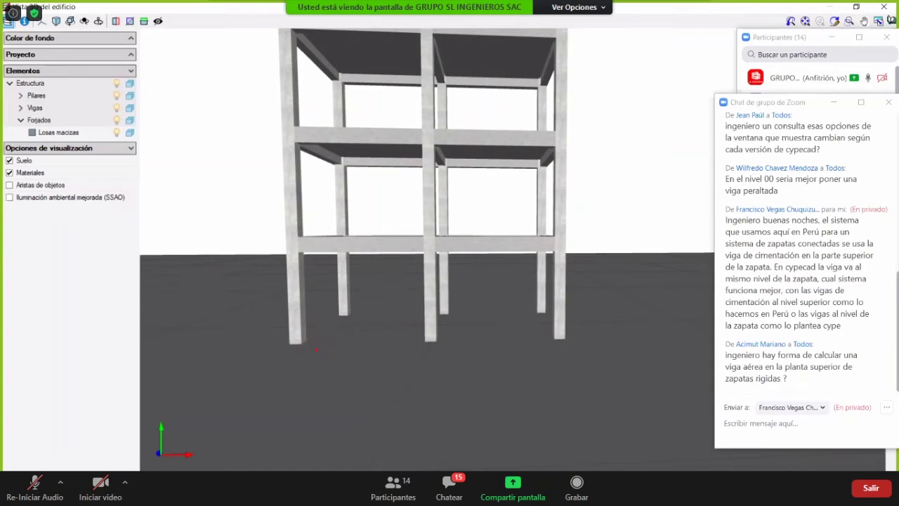
{"action": "left_click_drag", "start_coordinate": [299, 342], "coordinate": [432, 348], "text": "ctrl"}
{"action": "key", "text": "Escape"}
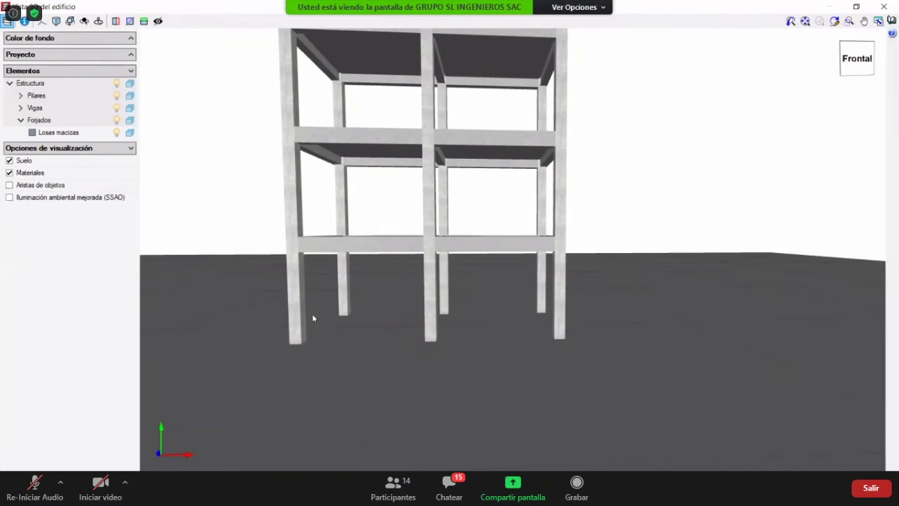
- Hide the ground, Suelo, in the building's 3D view
{"action": "left_click", "coordinate": [14, 161]}
{"action": "left_click", "coordinate": [11, 160]}
{"action": "left_click", "coordinate": [12, 160]}
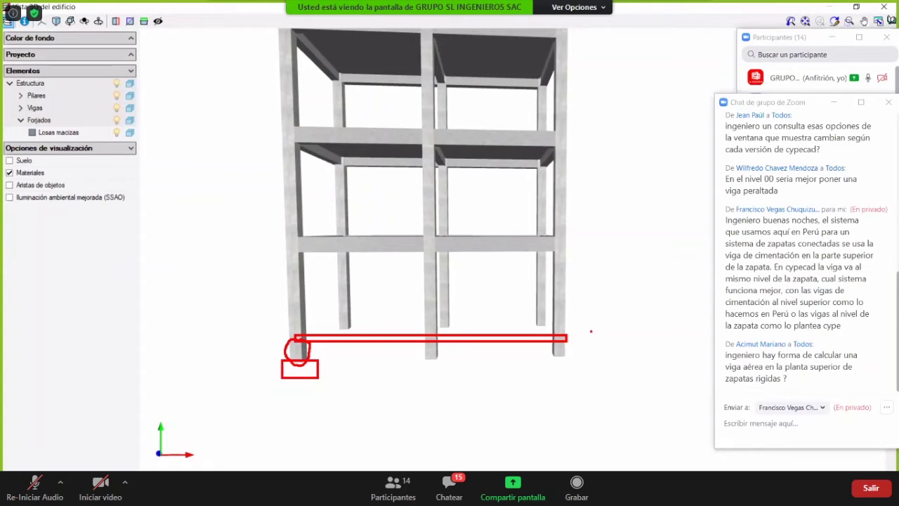
- Annotate the 3D view in red with two curved lines from the outer front column base and an arrow to the sketched tie beam
{"action": "mouse_move", "coordinate": [566, 338]}
{"action": "left_mouse_down"}
{"action": "mouse_move", "coordinate": [595, 257]}
{"action": "mouse_move", "coordinate": [635, 228]}
{"action": "left_mouse_up"}
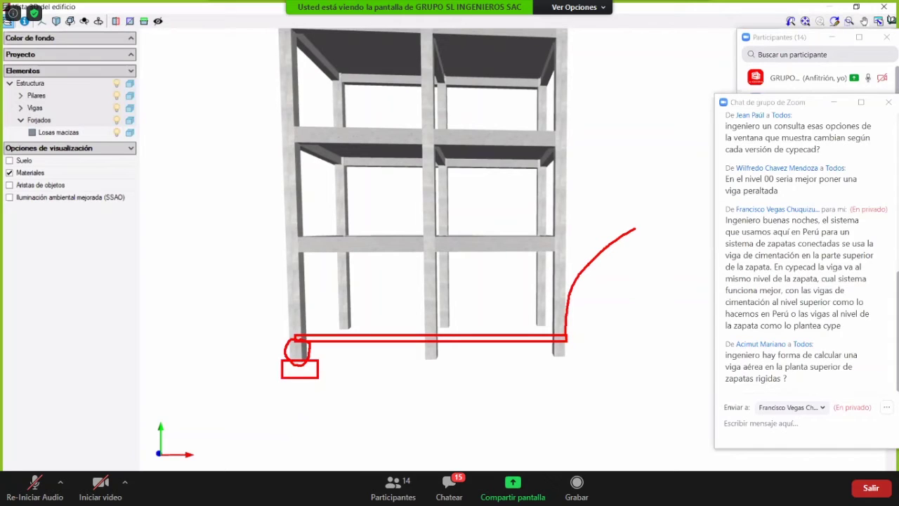
{"action": "left_click_drag", "start_coordinate": [564, 357], "coordinate": [642, 256]}
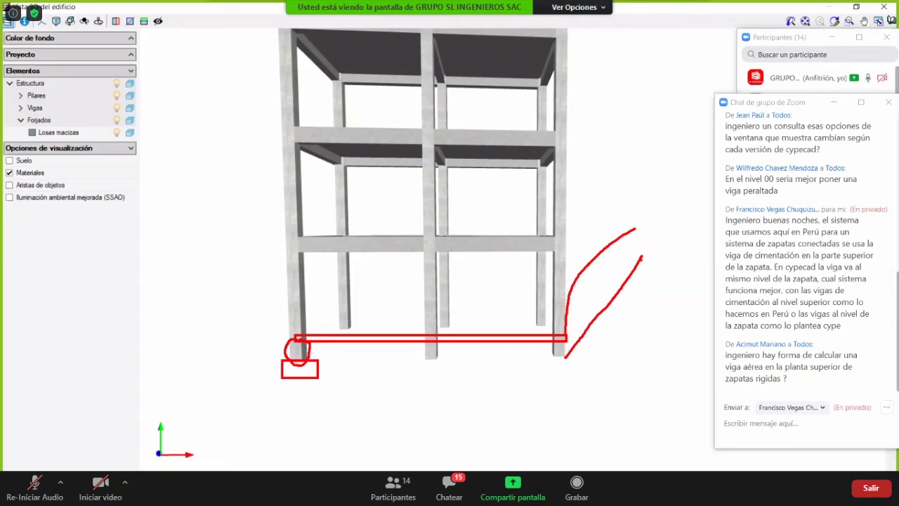
{"action": "key", "text": "ctrl+z"}
{"action": "left_click_drag", "start_coordinate": [566, 354], "coordinate": [645, 246]}
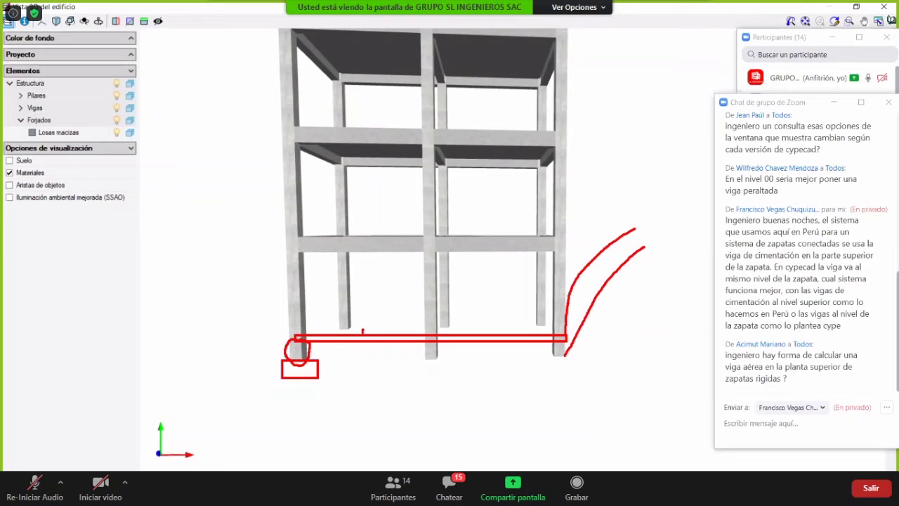
{"action": "left_click_drag", "start_coordinate": [363, 330], "coordinate": [407, 298]}
{"action": "left_click_drag", "start_coordinate": [359, 323], "coordinate": [360, 332]}
- Sketch the two-span bending moment diagram, circle it, draw an inverted one beside it, and clear all the markup
{"action": "left_click_drag", "start_coordinate": [332, 396], "coordinate": [327, 417]}
{"action": "mouse_move", "coordinate": [332, 396]}
{"action": "left_mouse_down"}
{"action": "mouse_move", "coordinate": [359, 437]}
{"action": "mouse_move", "coordinate": [416, 425]}
{"action": "mouse_move", "coordinate": [438, 401]}
{"action": "mouse_move", "coordinate": [494, 438]}
{"action": "mouse_move", "coordinate": [547, 412]}
{"action": "mouse_move", "coordinate": [561, 419]}
{"action": "mouse_move", "coordinate": [328, 419]}
{"action": "left_mouse_up"}
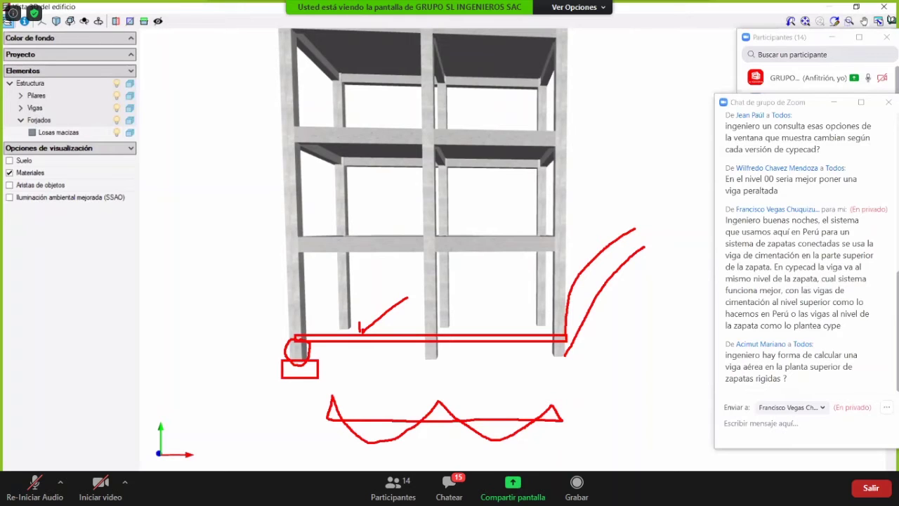
{"action": "mouse_move", "coordinate": [344, 372]}
{"action": "left_mouse_down"}
{"action": "mouse_move", "coordinate": [295, 415]}
{"action": "mouse_move", "coordinate": [541, 469]}
{"action": "mouse_move", "coordinate": [586, 397]}
{"action": "mouse_move", "coordinate": [317, 382]}
{"action": "left_mouse_up"}
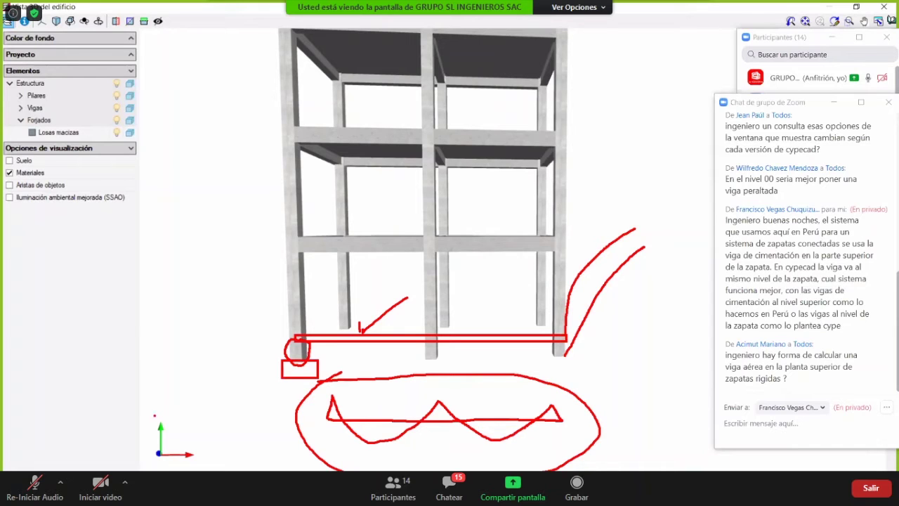
{"action": "mouse_move", "coordinate": [154, 408]}
{"action": "left_mouse_down"}
{"action": "mouse_move", "coordinate": [154, 430]}
{"action": "mouse_move", "coordinate": [205, 365]}
{"action": "mouse_move", "coordinate": [238, 386]}
{"action": "mouse_move", "coordinate": [253, 417]}
{"action": "mouse_move", "coordinate": [342, 373]}
{"action": "left_mouse_up"}
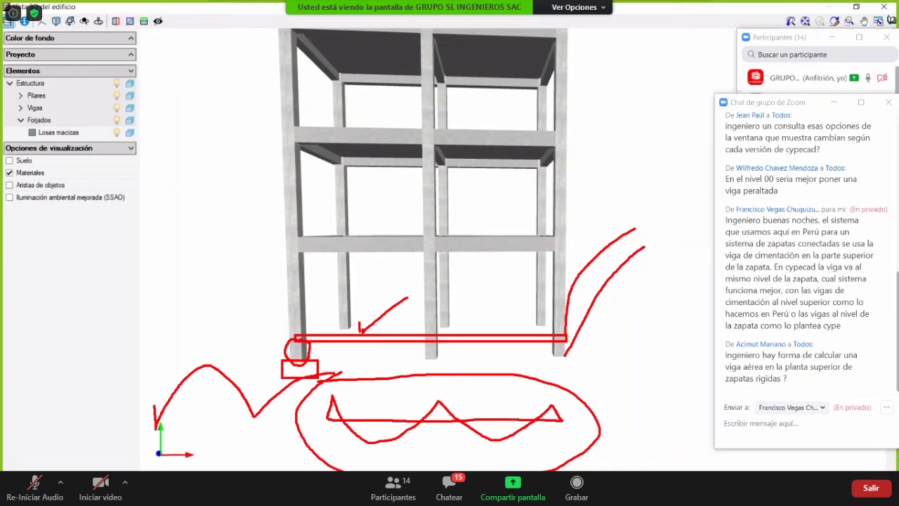
{"action": "left_click_drag", "start_coordinate": [152, 399], "coordinate": [292, 398]}
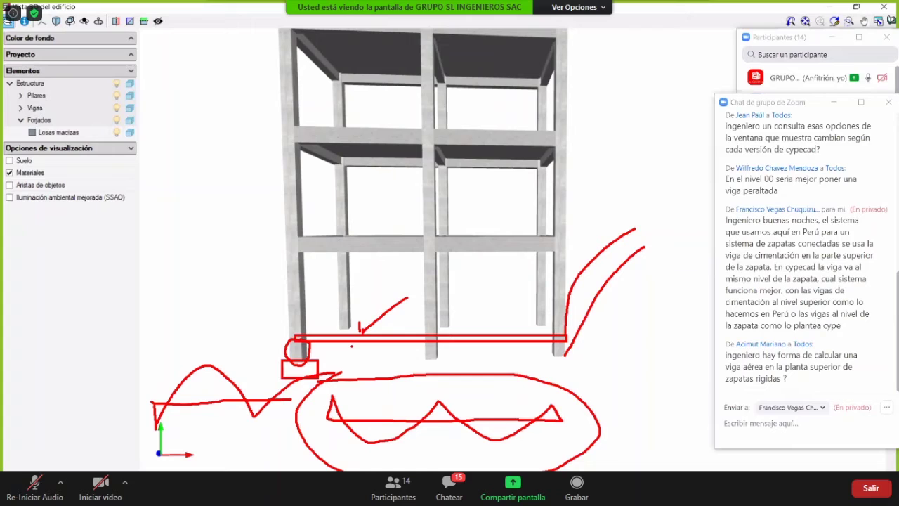
{"action": "key", "text": "Escape"}
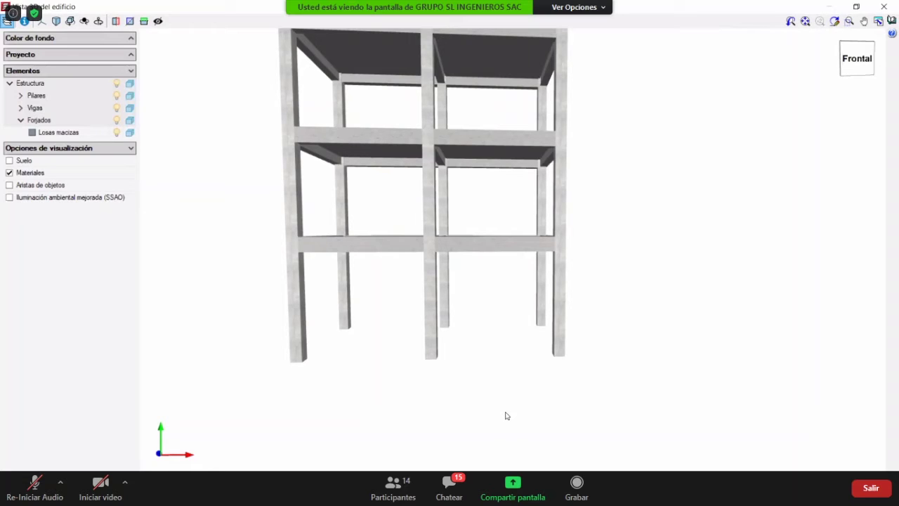
- Set the 3D view to the frontal XZ orientation and examine the lower storey's column bases
{"action": "mouse_move", "coordinate": [626, 343]}
{"action": "middle_mouse_down", "text": "shift"}
{"action": "mouse_move", "coordinate": [614, 339]}
{"action": "mouse_move", "coordinate": [625, 334]}
{"action": "middle_mouse_up", "text": "shift"}
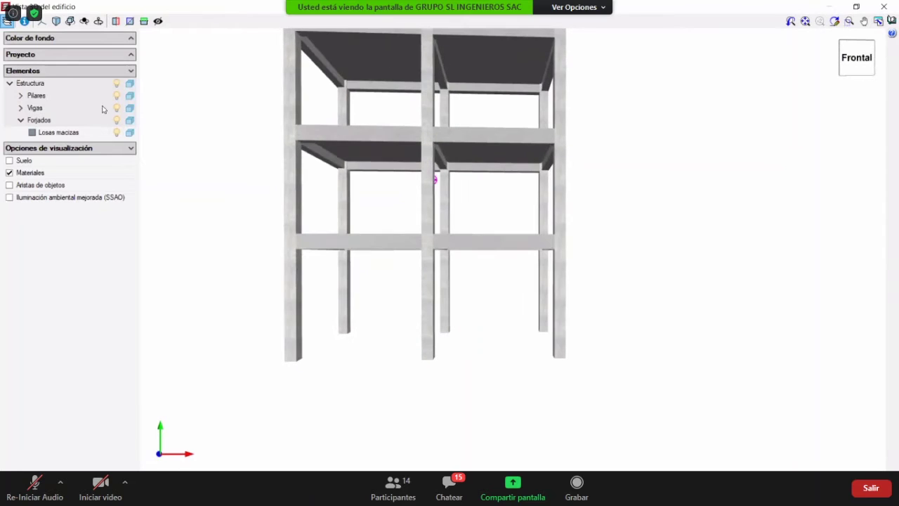
{"action": "left_click", "coordinate": [42, 23]}
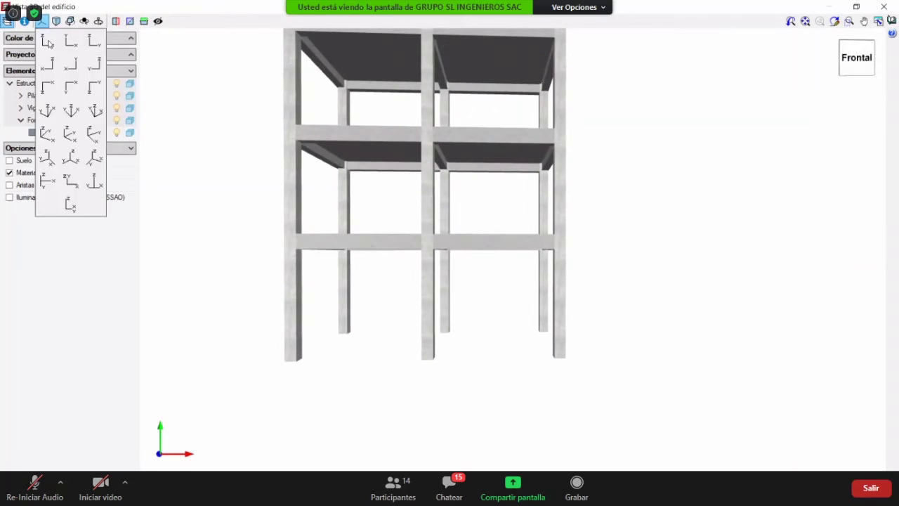
{"action": "left_click", "coordinate": [50, 45]}
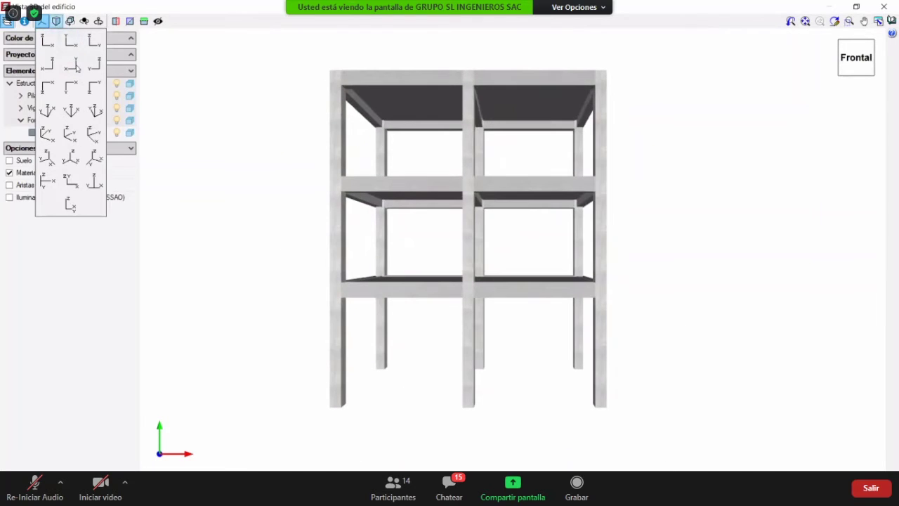
{"action": "scroll", "coordinate": [392, 290], "scroll_direction": "up", "scroll_amount": 1}
{"action": "middle_click_drag", "start_coordinate": [401, 283], "coordinate": [338, 192]}
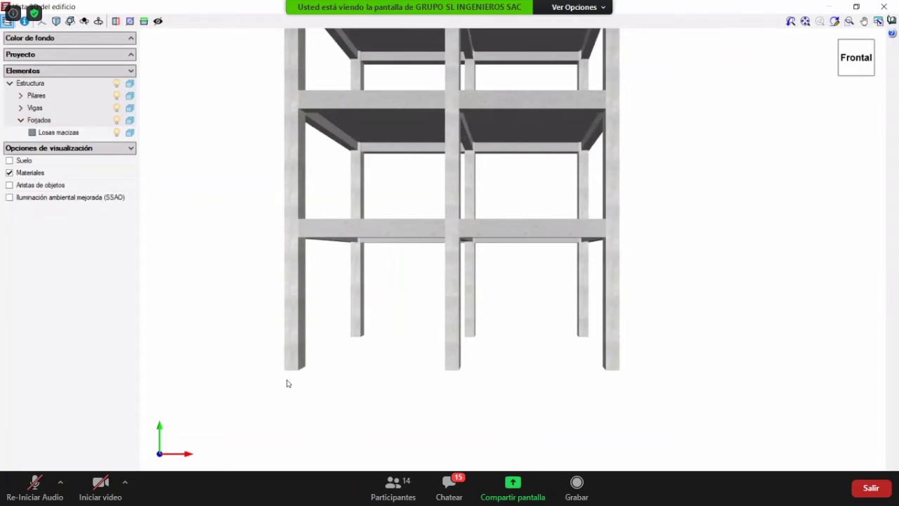
- Sketch a red footing rectangle under each of the three front columns in the frontal 3D view
{"action": "left_click_drag", "start_coordinate": [252, 369], "coordinate": [329, 396]}
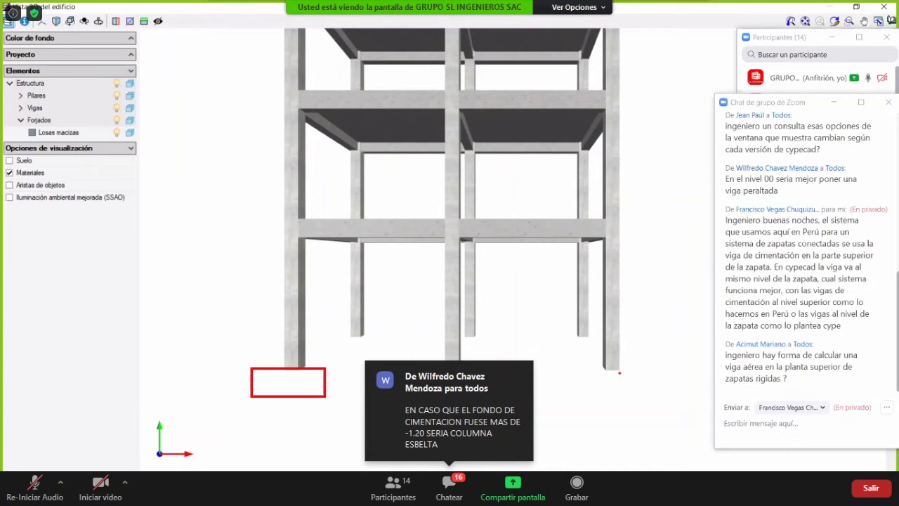
{"action": "left_click_drag", "start_coordinate": [618, 371], "coordinate": [555, 401]}
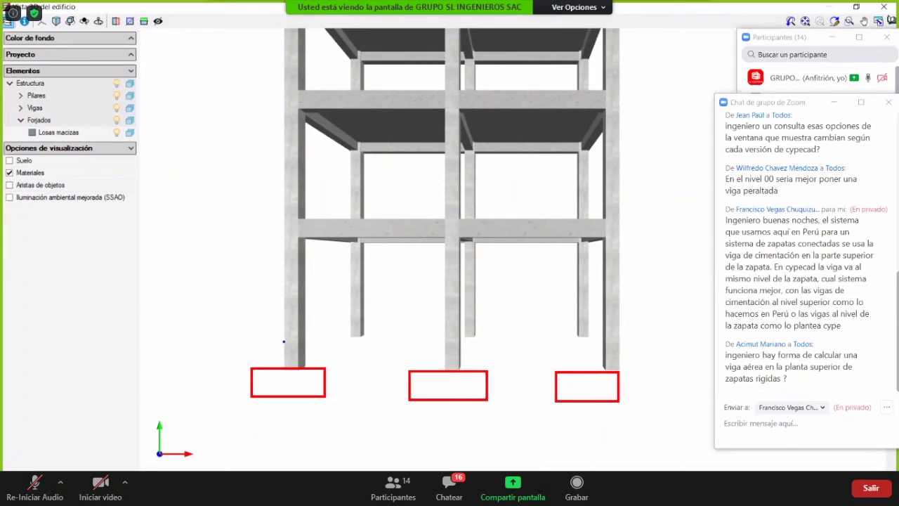
- Try blue tie-beam rectangles across the three front column bases with marks over one, and undo all the blue markup
{"action": "mouse_move", "coordinate": [283, 342]}
{"action": "left_mouse_down"}
{"action": "mouse_move", "coordinate": [395, 359]}
{"action": "mouse_move", "coordinate": [621, 357]}
{"action": "left_mouse_up"}
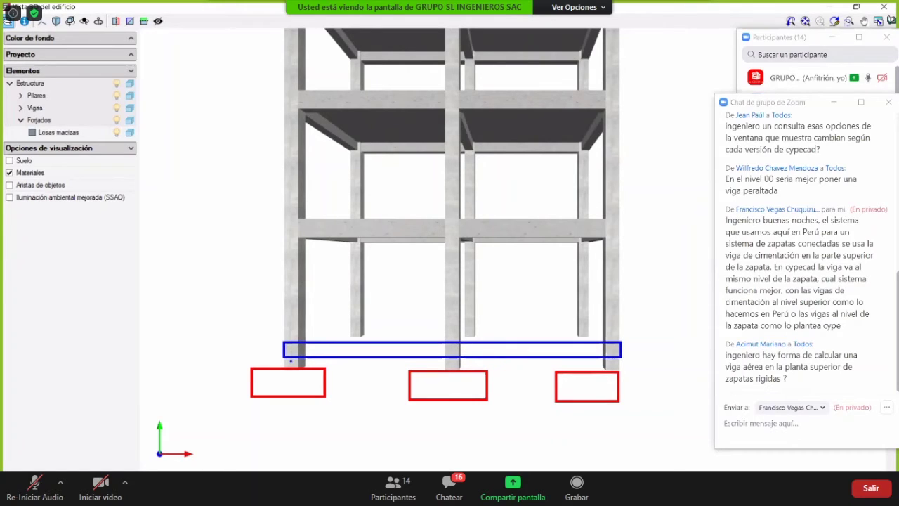
{"action": "key", "text": "ctrl+z"}
{"action": "left_click_drag", "start_coordinate": [293, 354], "coordinate": [619, 370]}
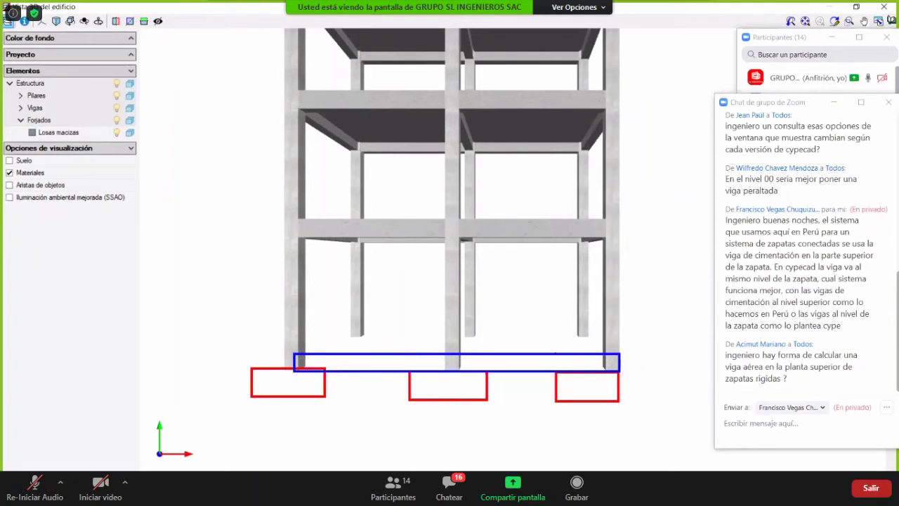
{"action": "left_click_drag", "start_coordinate": [560, 342], "coordinate": [518, 376]}
{"action": "left_click_drag", "start_coordinate": [517, 337], "coordinate": [537, 374]}
{"action": "key", "text": "ctrl+z"}
{"action": "key", "text": "ctrl+z"}
{"action": "key", "text": "ctrl+z"}
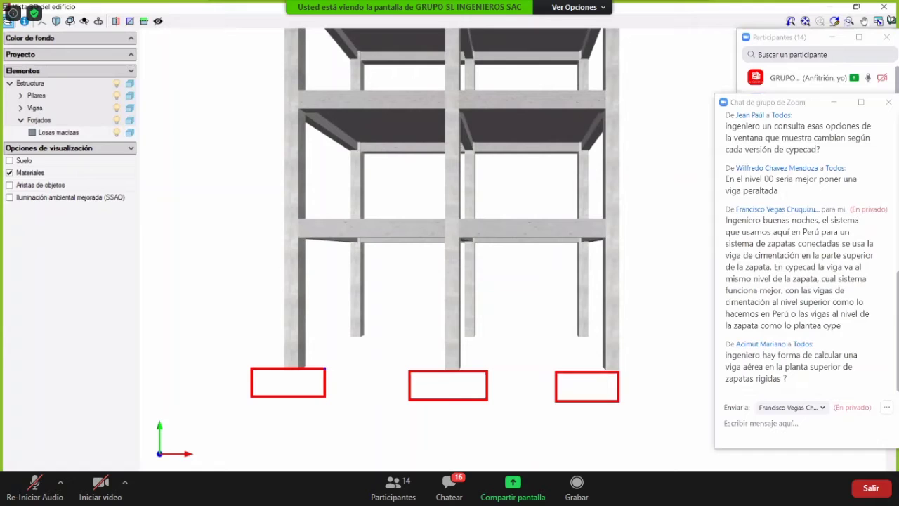
- Sketch two blue beams linking the red footings and one long blue tie beam across the column bases above them
{"action": "left_click_drag", "start_coordinate": [323, 367], "coordinate": [410, 388]}
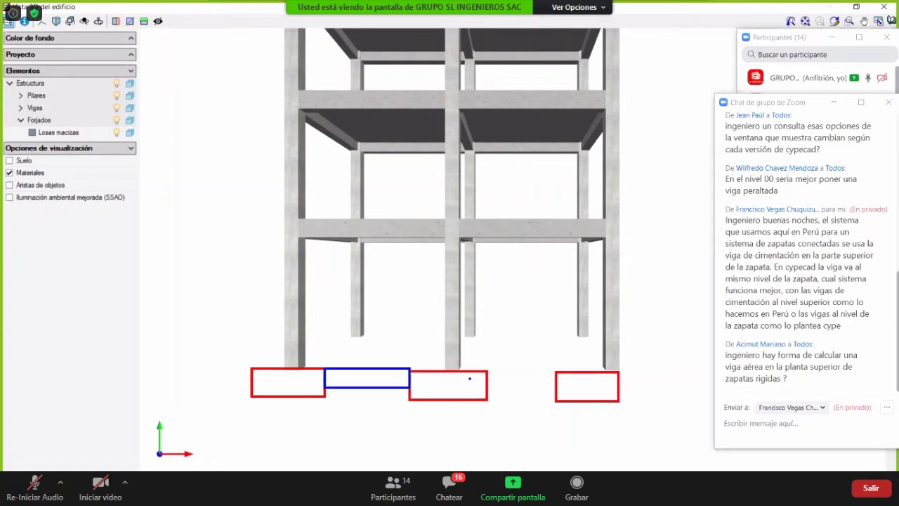
{"action": "mouse_move", "coordinate": [482, 370]}
{"action": "left_mouse_down"}
{"action": "mouse_move", "coordinate": [563, 383]}
{"action": "mouse_move", "coordinate": [557, 388]}
{"action": "left_mouse_up"}
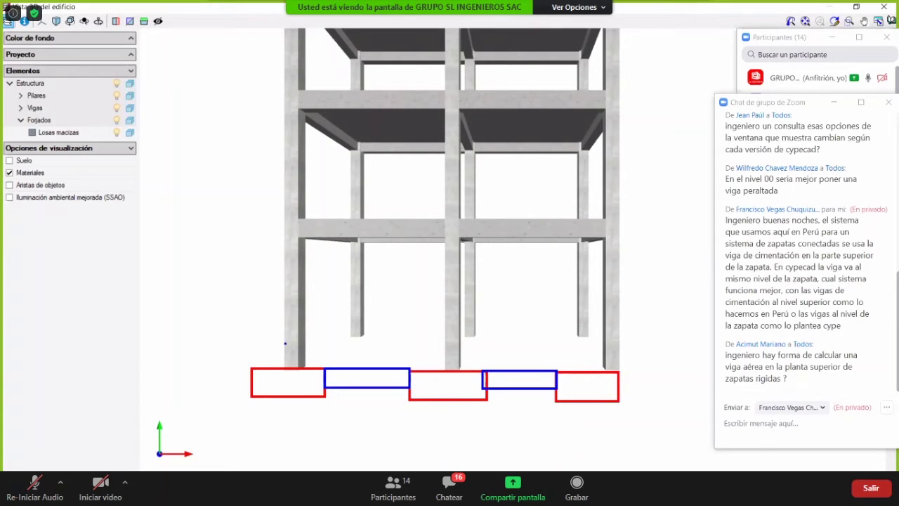
{"action": "left_click", "coordinate": [285, 343]}
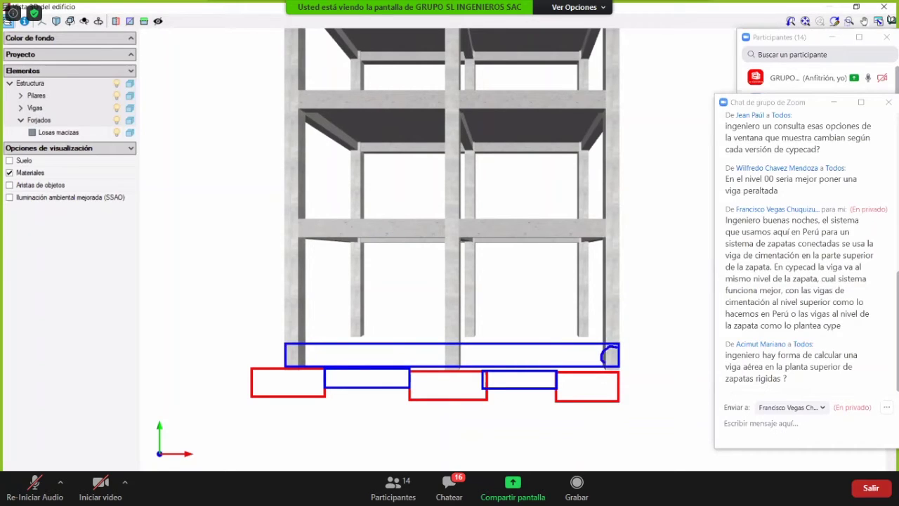
- Mark the outer column joint in blue, circle the first footing and its connecting beam in red, and clear all the markup
{"action": "mouse_move", "coordinate": [611, 348]}
{"action": "left_mouse_down"}
{"action": "mouse_move", "coordinate": [606, 361]}
{"action": "mouse_move", "coordinate": [616, 349]}
{"action": "left_mouse_up"}
{"action": "mouse_move", "coordinate": [293, 369]}
{"action": "left_mouse_down"}
{"action": "mouse_move", "coordinate": [287, 390]}
{"action": "mouse_move", "coordinate": [302, 386]}
{"action": "mouse_move", "coordinate": [302, 374]}
{"action": "left_mouse_up"}
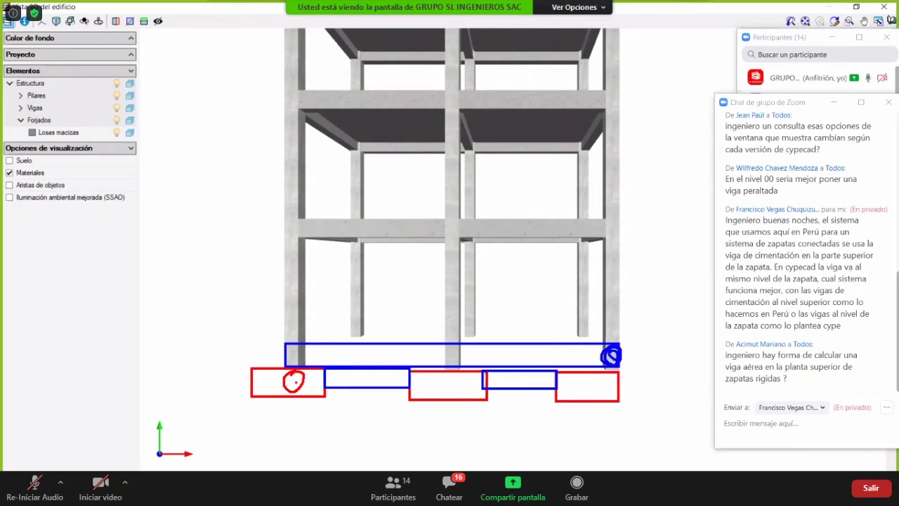
{"action": "mouse_move", "coordinate": [293, 381]}
{"action": "left_mouse_down"}
{"action": "mouse_move", "coordinate": [311, 405]}
{"action": "mouse_move", "coordinate": [337, 382]}
{"action": "mouse_move", "coordinate": [346, 389]}
{"action": "mouse_move", "coordinate": [370, 374]}
{"action": "left_mouse_up"}
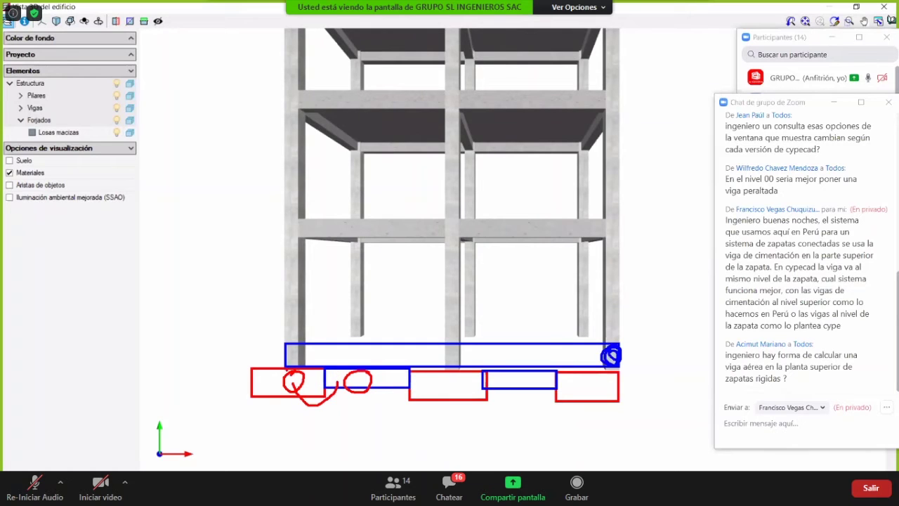
{"action": "left_click", "coordinate": [365, 375]}
{"action": "left_click_drag", "start_coordinate": [616, 342], "coordinate": [658, 282]}
{"action": "left_click_drag", "start_coordinate": [610, 333], "coordinate": [614, 342]}
{"action": "key", "text": "Escape"}
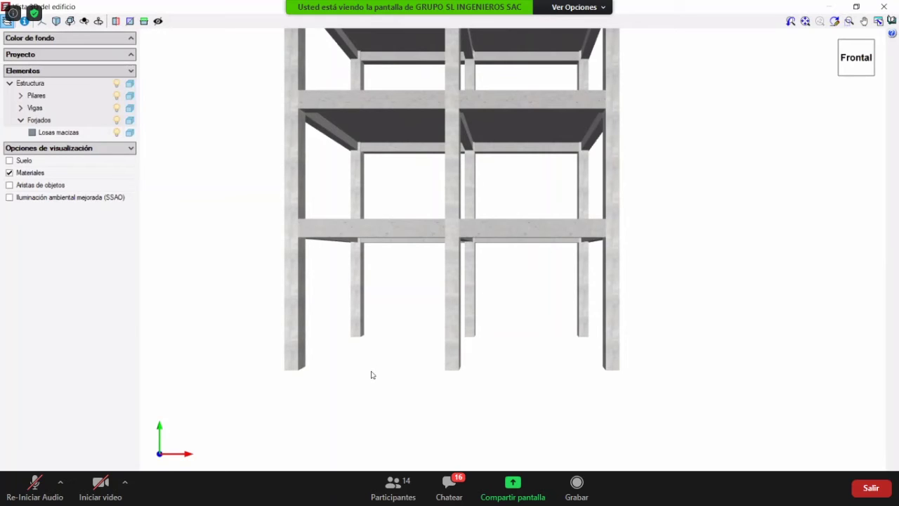
- Sketch a red tie beam and a curve from the outer column base on the angled building, clear it, and return to the plan
{"action": "mouse_move", "coordinate": [319, 372]}
{"action": "middle_mouse_down"}
{"action": "mouse_move", "coordinate": [501, 355]}
{"action": "mouse_move", "coordinate": [474, 375]}
{"action": "mouse_move", "coordinate": [487, 387]}
{"action": "mouse_move", "coordinate": [470, 387]}
{"action": "mouse_move", "coordinate": [484, 355]}
{"action": "middle_mouse_up"}
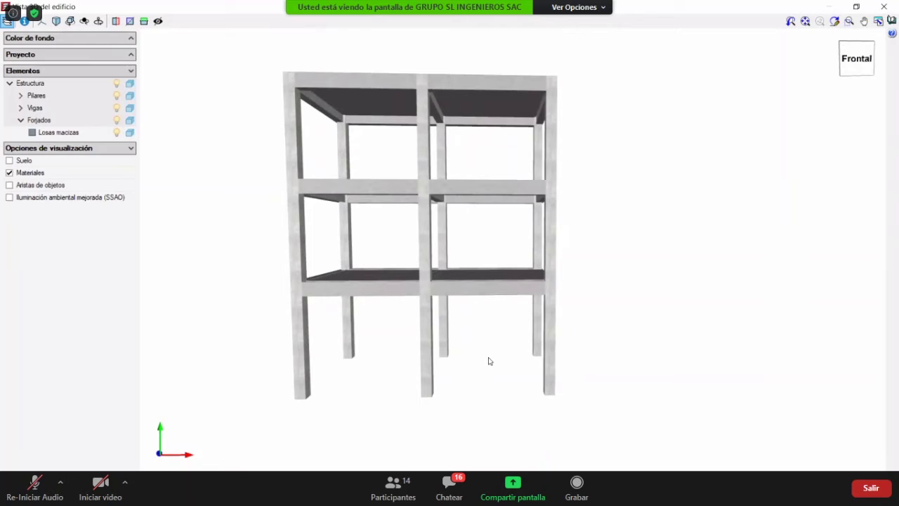
{"action": "mouse_move", "coordinate": [487, 358]}
{"action": "middle_mouse_down"}
{"action": "mouse_move", "coordinate": [496, 370]}
{"action": "mouse_move", "coordinate": [492, 361]}
{"action": "mouse_move", "coordinate": [519, 367]}
{"action": "middle_mouse_up"}
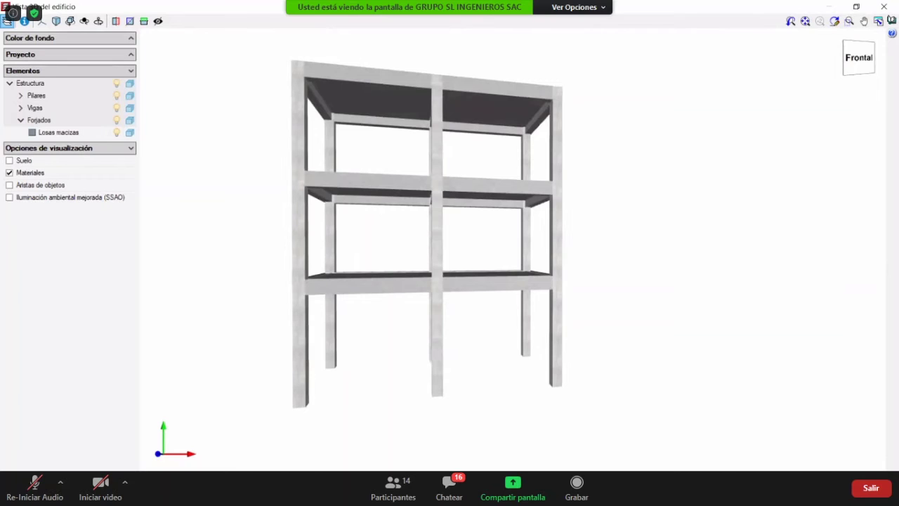
{"action": "mouse_move", "coordinate": [295, 374]}
{"action": "left_mouse_down"}
{"action": "mouse_move", "coordinate": [552, 376]}
{"action": "mouse_move", "coordinate": [569, 288]}
{"action": "mouse_move", "coordinate": [619, 241]}
{"action": "left_mouse_up"}
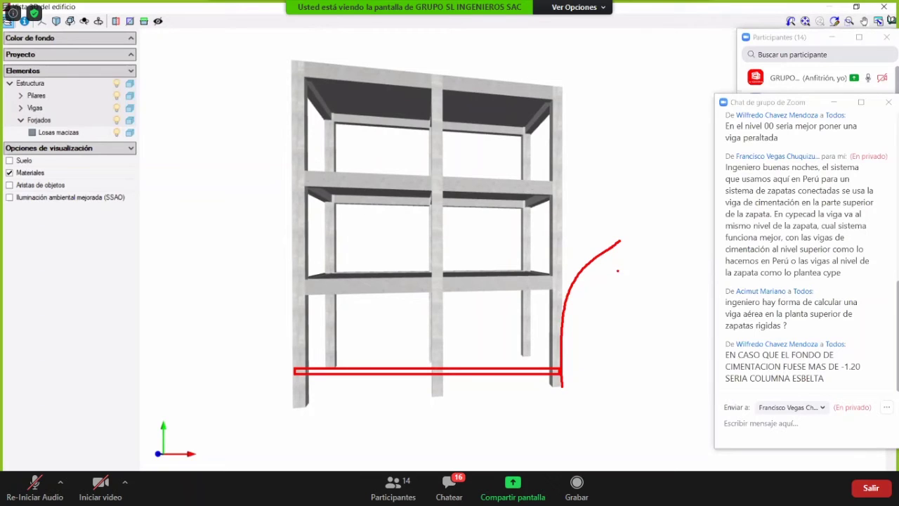
{"action": "left_click_drag", "start_coordinate": [616, 327], "coordinate": [597, 328]}
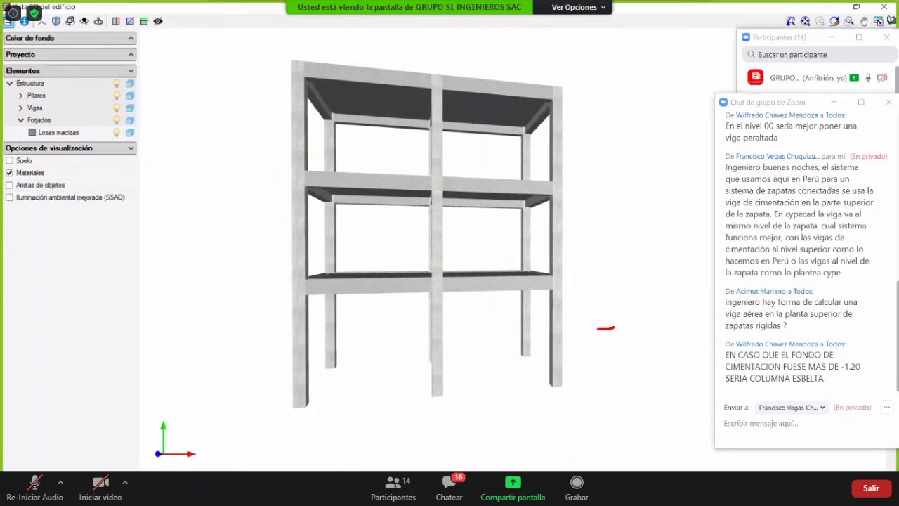
{"action": "left_click", "coordinate": [524, 389]}
{"action": "mouse_move", "coordinate": [538, 365]}
{"action": "middle_mouse_down"}
{"action": "mouse_move", "coordinate": [527, 370]}
{"action": "mouse_move", "coordinate": [538, 373]}
{"action": "middle_mouse_up"}
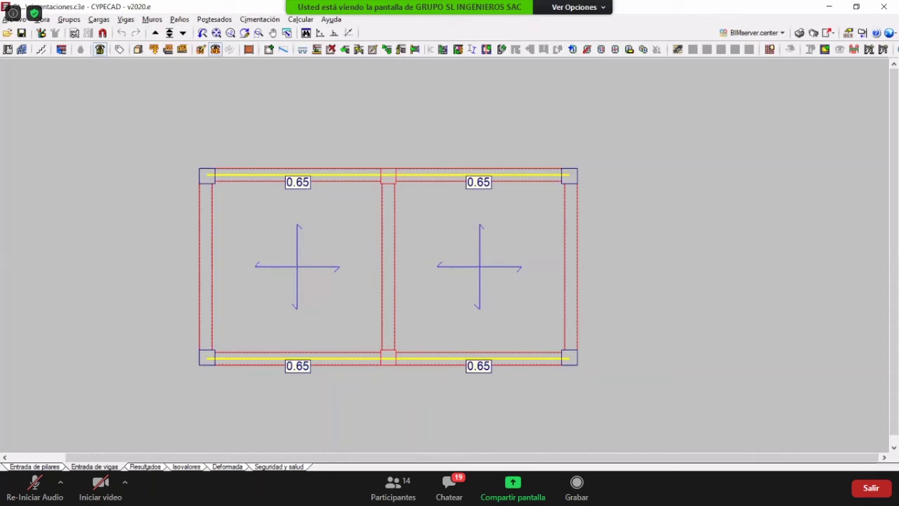
- Open the beam editor from the results for Pórtico 1 of group 2, the C6–C5–C4 frame
{"action": "left_click", "coordinate": [146, 467]}
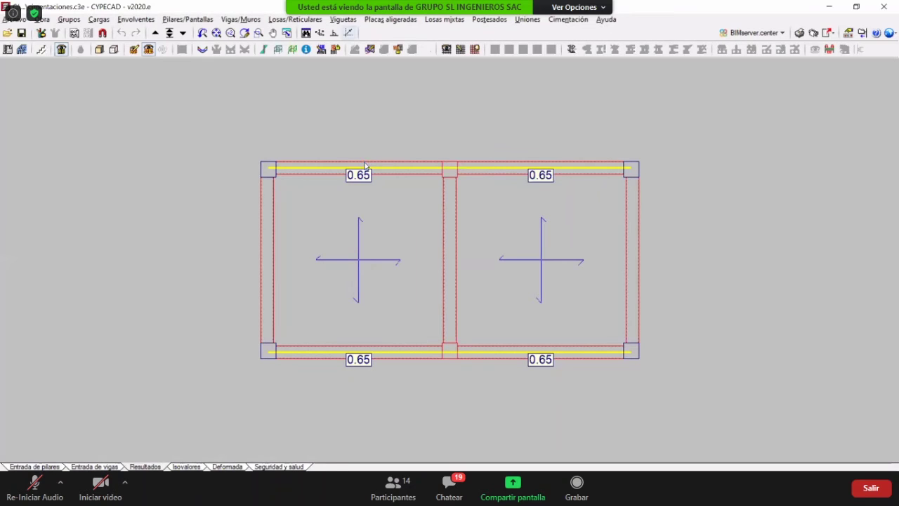
{"action": "left_click", "coordinate": [365, 166]}
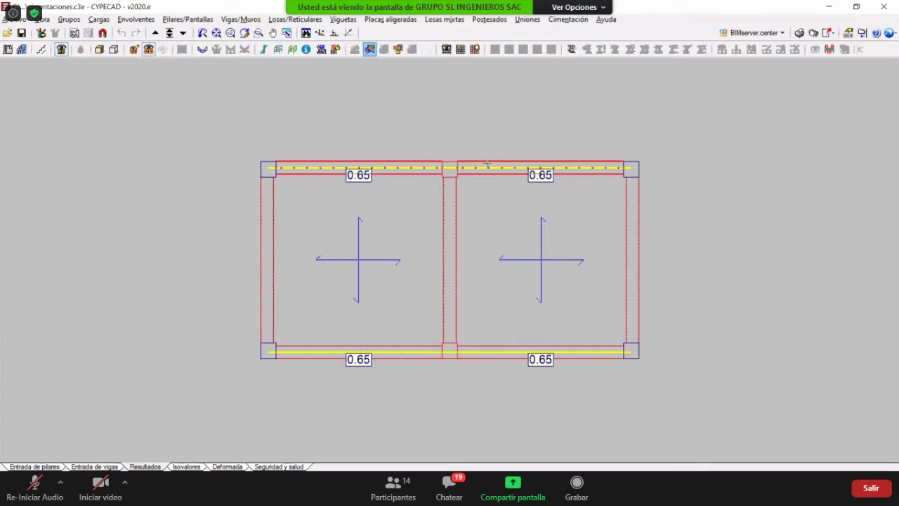
{"action": "left_click", "coordinate": [411, 171]}
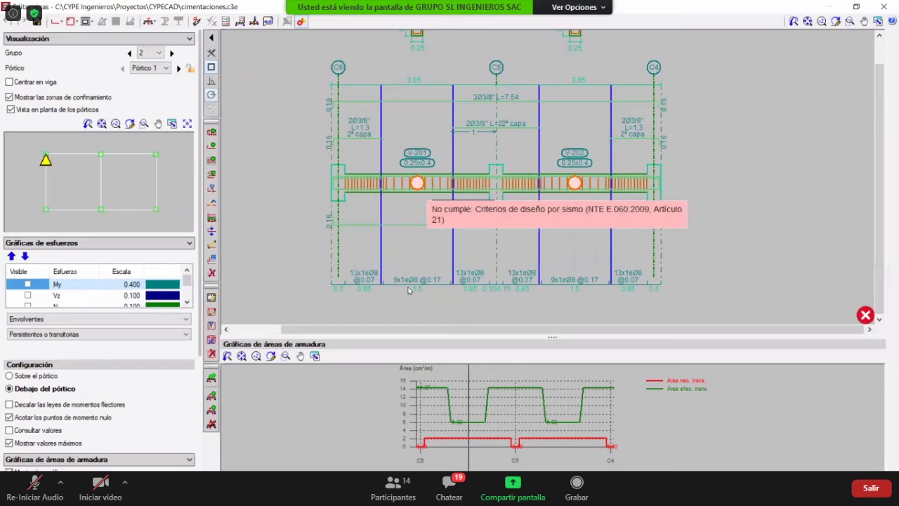
{"action": "middle_click_drag", "start_coordinate": [491, 278], "coordinate": [488, 271]}
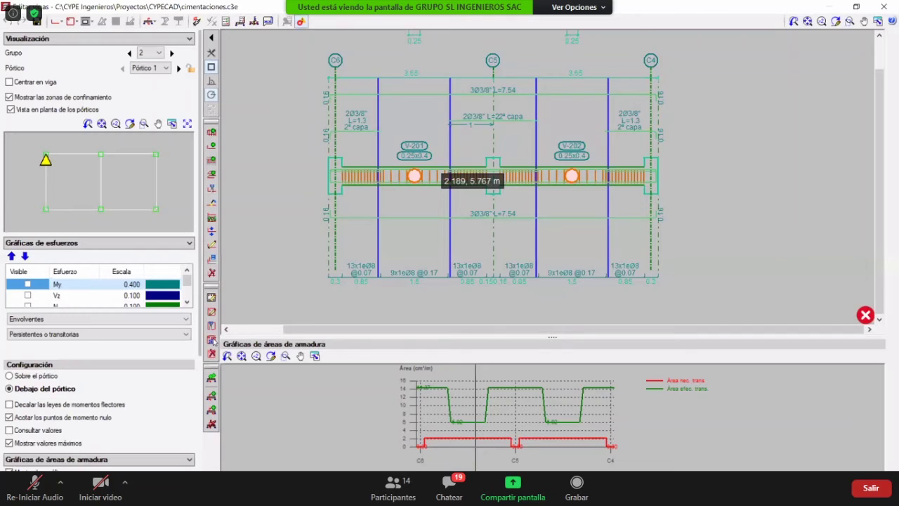
- Change the stirrups to Ø3/8" across the end and central zones of beams V-201 and V-202
{"action": "left_click", "coordinate": [392, 283]}
{"action": "left_click", "coordinate": [362, 271]}
{"action": "left_click", "coordinate": [492, 238]}
{"action": "left_click", "coordinate": [481, 263]}
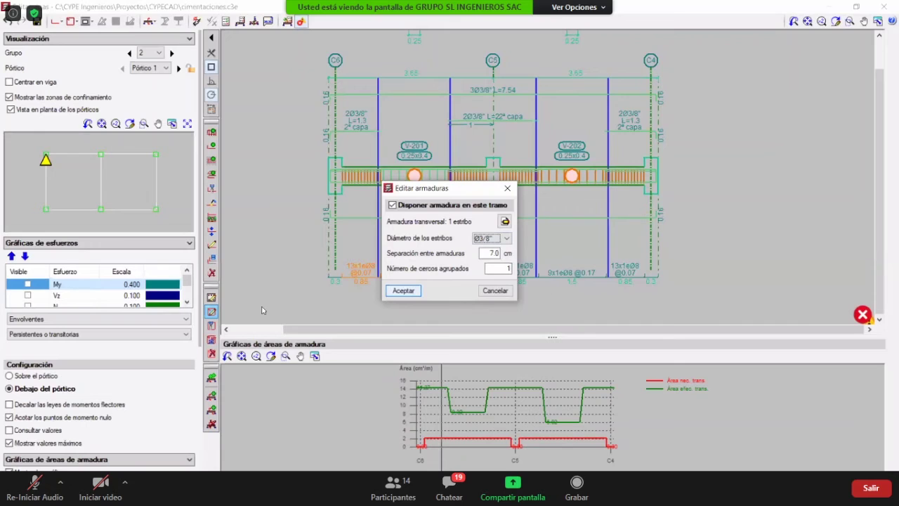
{"action": "left_click", "coordinate": [403, 290]}
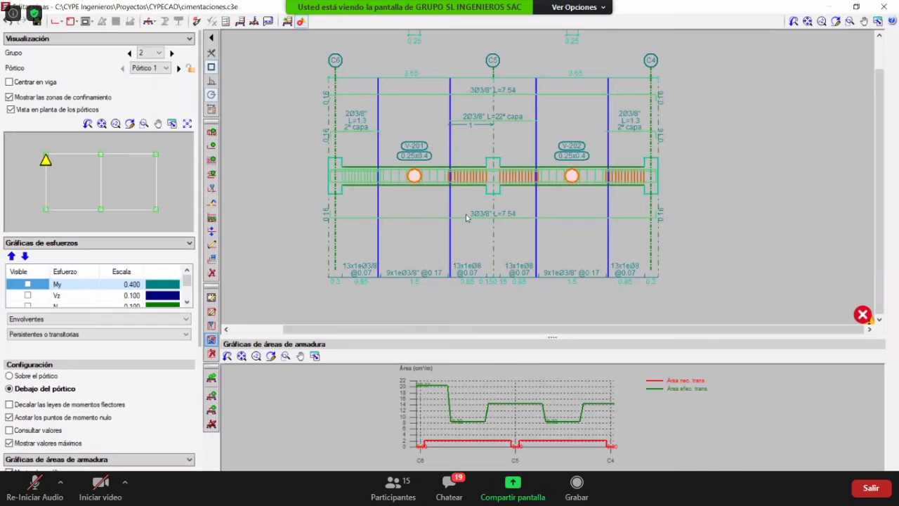
- Set the upper base reinforcement running through V-201 and V-202 to 3 bars of Ø1/2"
{"action": "left_click", "coordinate": [211, 244]}
{"action": "key", "text": "Return"}
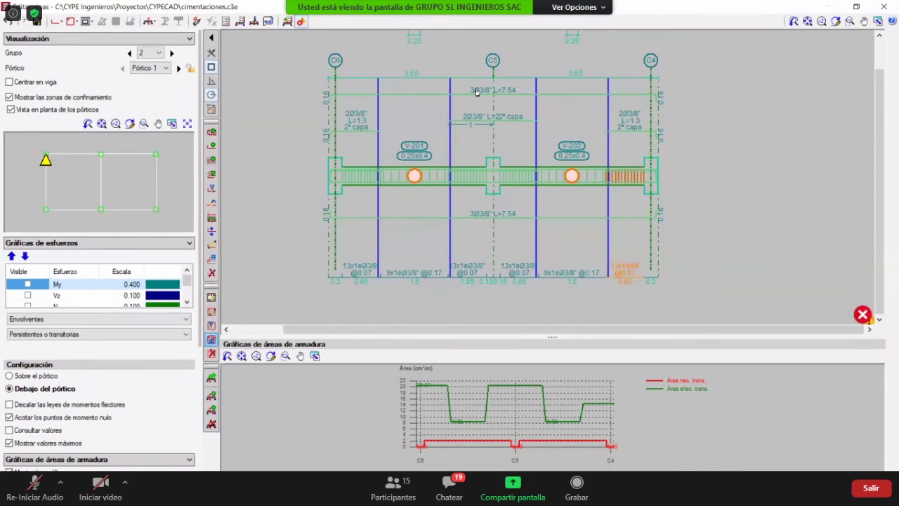
{"action": "left_click", "coordinate": [433, 252]}
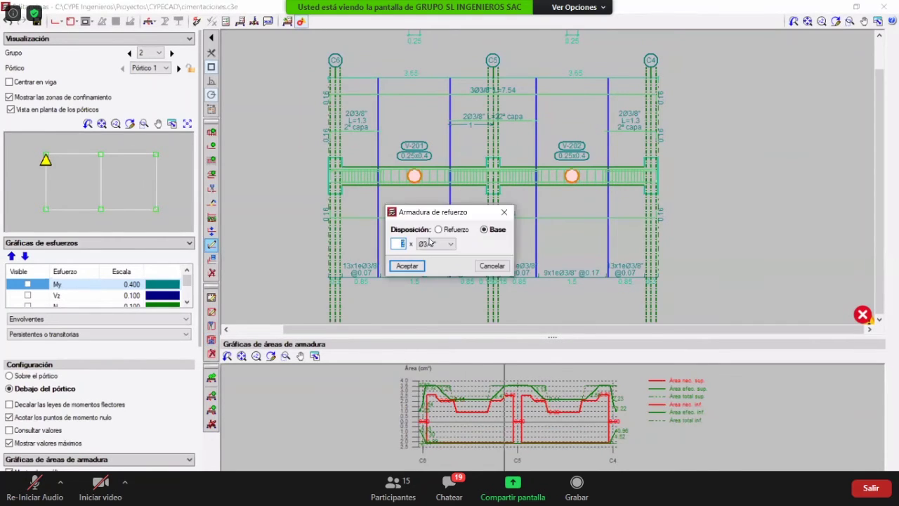
{"action": "left_click", "coordinate": [436, 244]}
{"action": "left_click", "coordinate": [427, 277]}
{"action": "key", "text": "Return"}
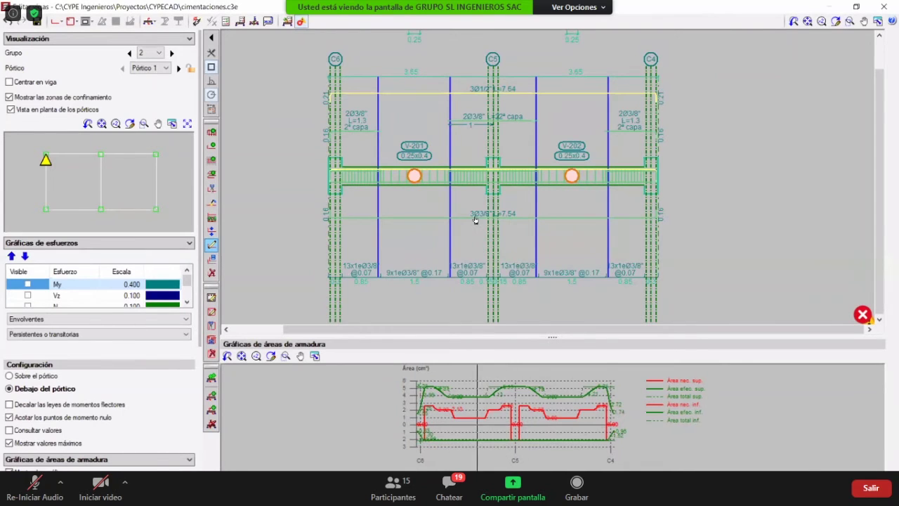
- Set the lower base reinforcement running through V-201 and V-202 to 3 bars of Ø1/2"
{"action": "left_click", "coordinate": [467, 271]}
{"action": "left_click", "coordinate": [436, 244]}
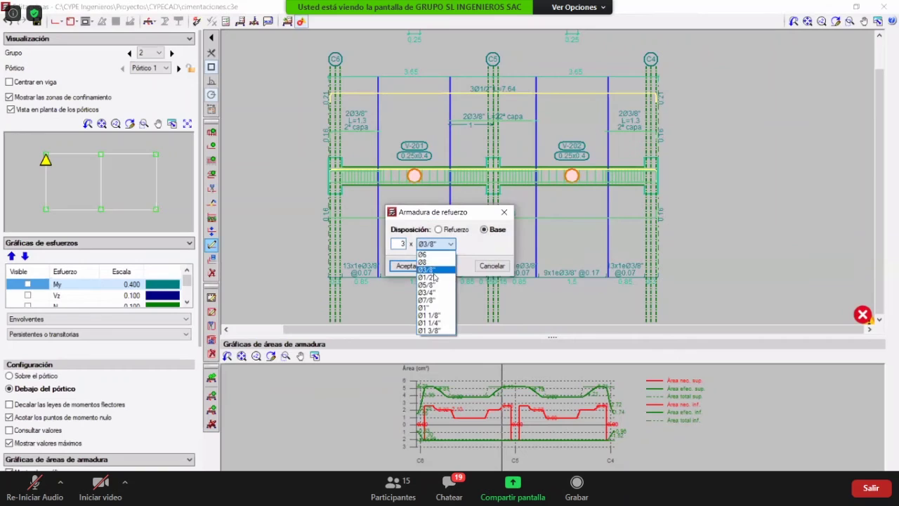
{"action": "left_click", "coordinate": [427, 275]}
{"action": "key", "text": "Return"}
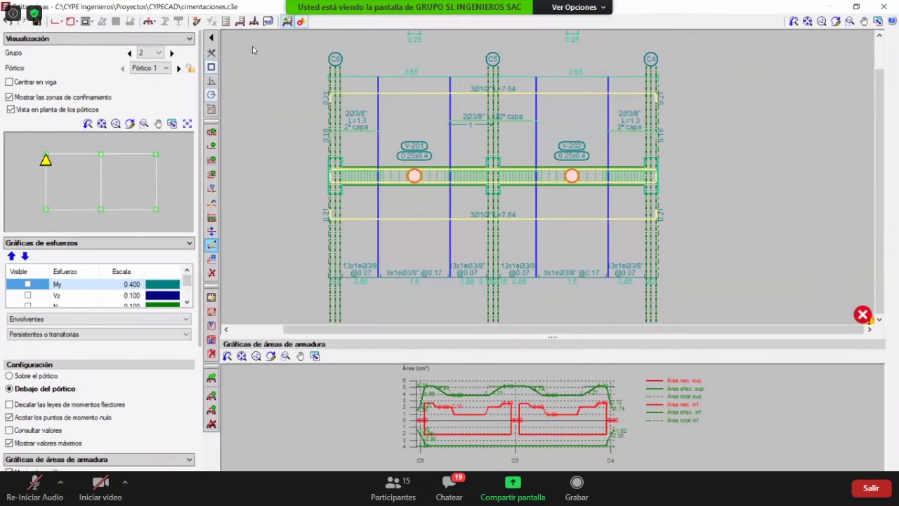
- Recheck the frame and examine the E.L.U. and E.L.S. report for beam V-201, including its reinforcement, cracking and deflection checks
{"action": "left_click", "coordinate": [226, 20]}
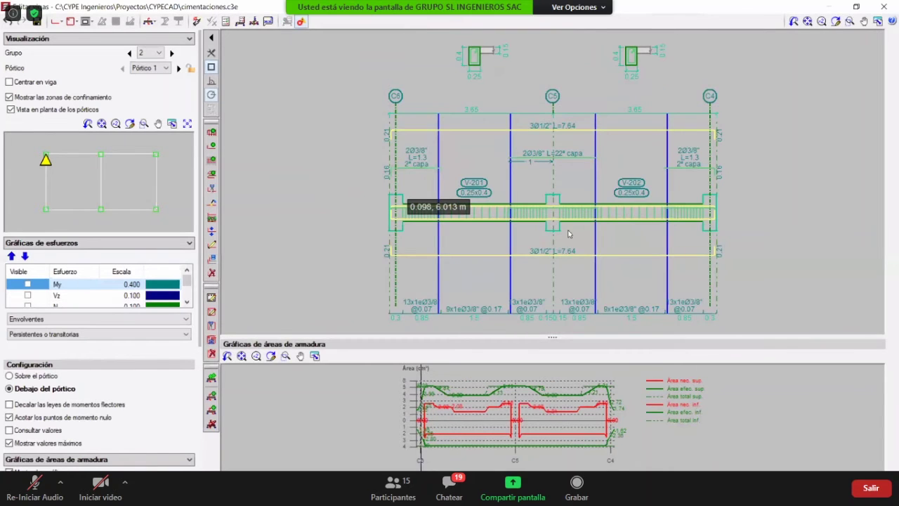
{"action": "middle_click_drag", "start_coordinate": [613, 252], "coordinate": [558, 231]}
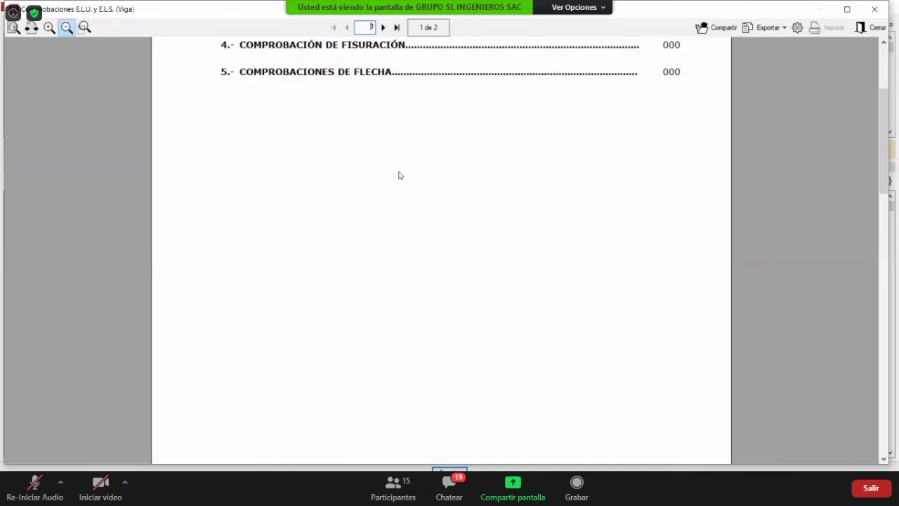
{"action": "scroll", "coordinate": [430, 200], "scroll_direction": "down", "scroll_amount": 5}
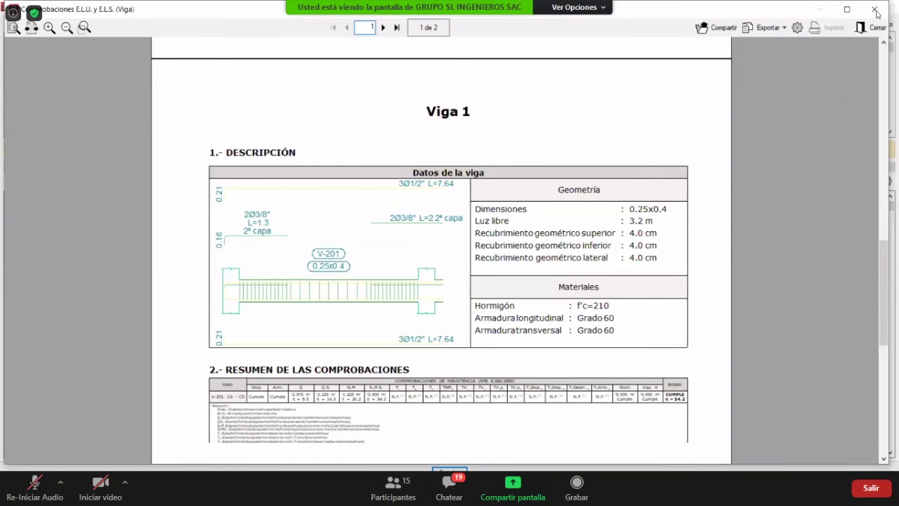
{"action": "scroll", "coordinate": [821, 90], "scroll_direction": "down", "scroll_amount": 5}
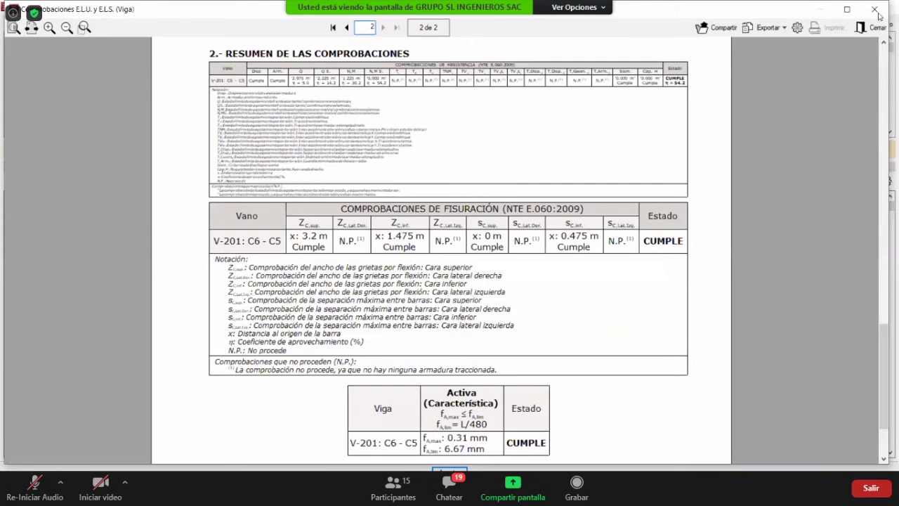
{"action": "scroll", "coordinate": [170, 68], "scroll_direction": "down", "scroll_amount": 5}
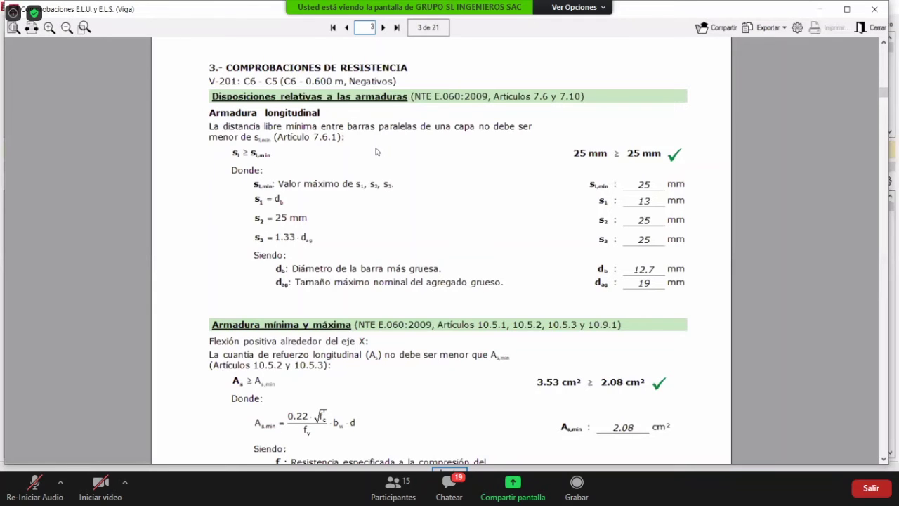
{"action": "key", "text": "Escape"}
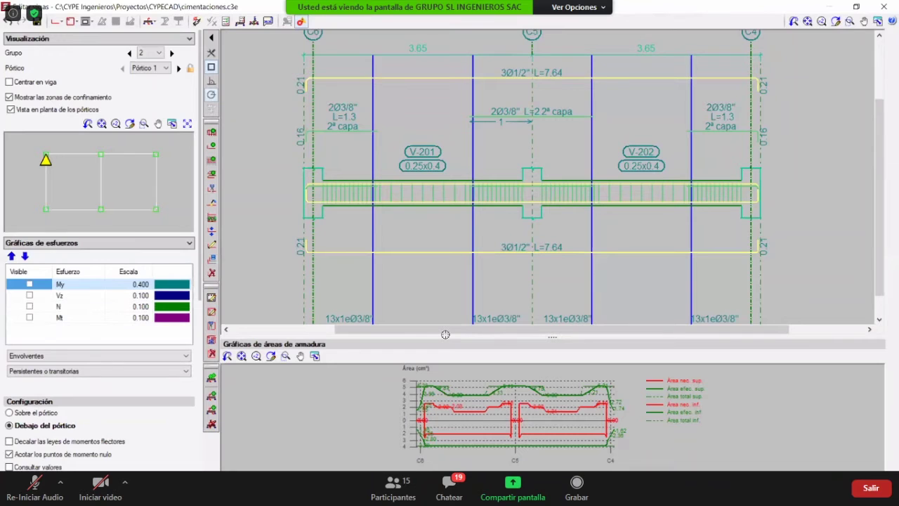
- Leave the beam editor and bring up the foundation-level plan in beam entry, Entrada de vigas
{"action": "key", "text": "Escape"}
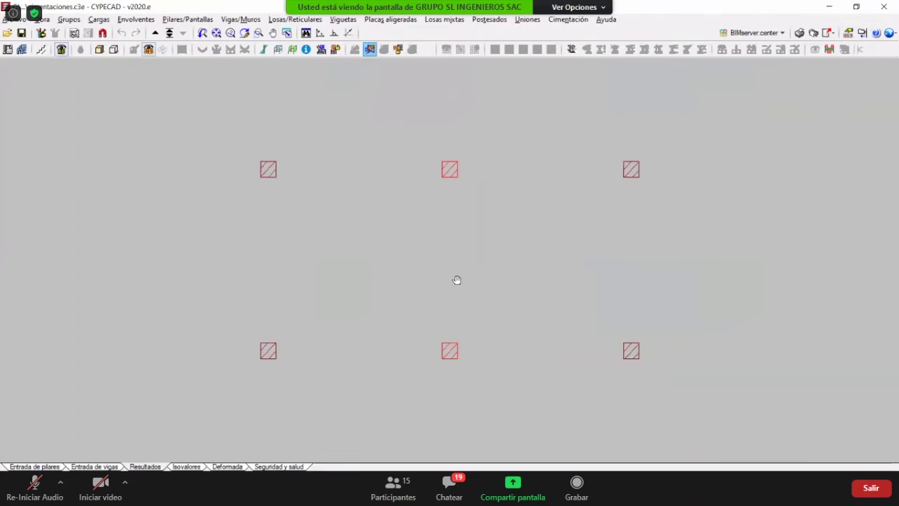
{"action": "middle_click_drag", "start_coordinate": [456, 280], "coordinate": [371, 292]}
{"action": "left_click", "coordinate": [94, 466]}
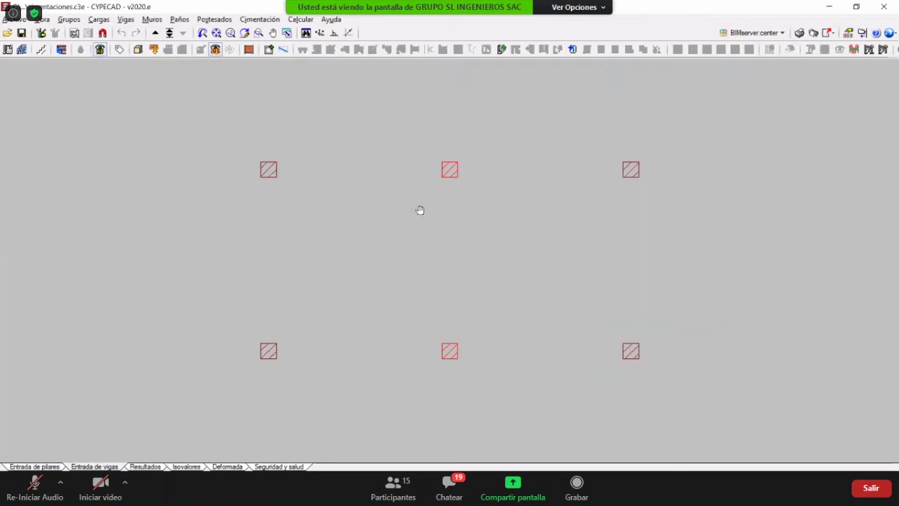
- Switch to the PowerPoint presentation, enlarge the slide thumbnails, browse the slides following INSERTAR PLANTAS, and return to CYPECAD
{"action": "middle_click_drag", "start_coordinate": [419, 210], "coordinate": [377, 223]}
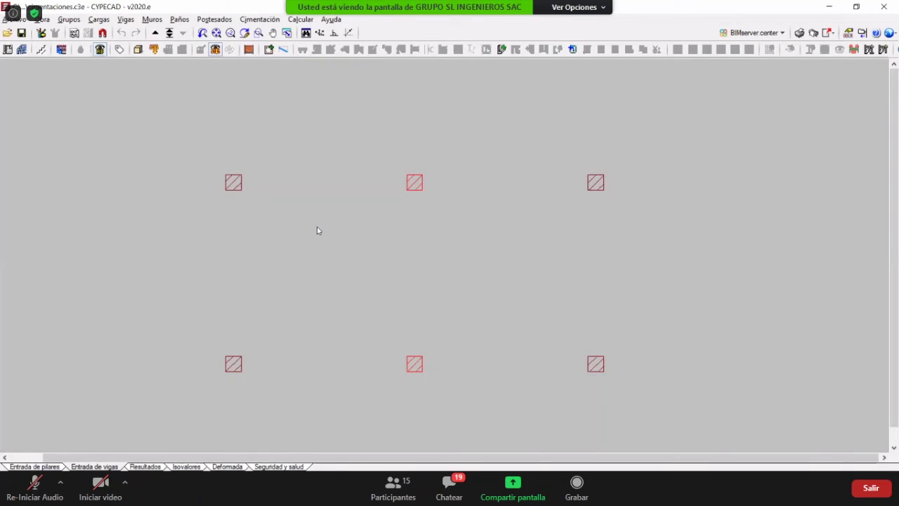
{"action": "key", "text": "alt+Tab"}
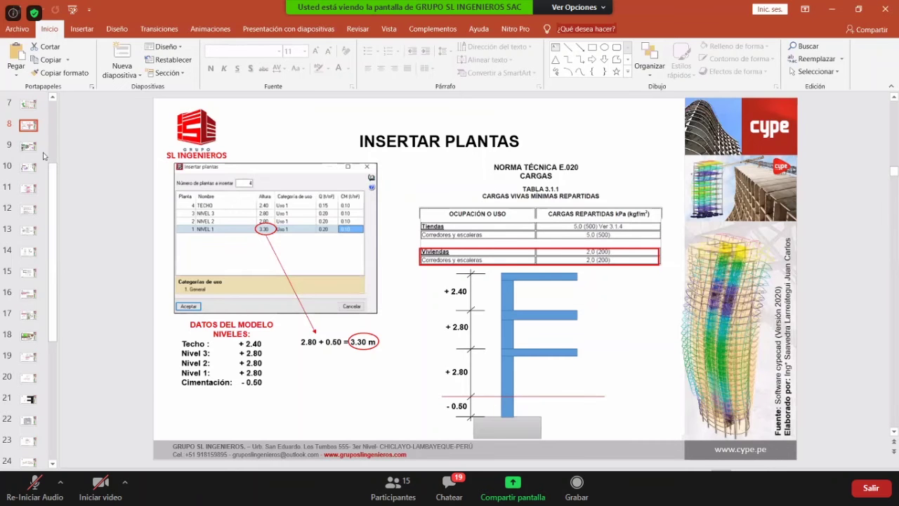
{"action": "left_click_drag", "start_coordinate": [59, 149], "coordinate": [125, 148]}
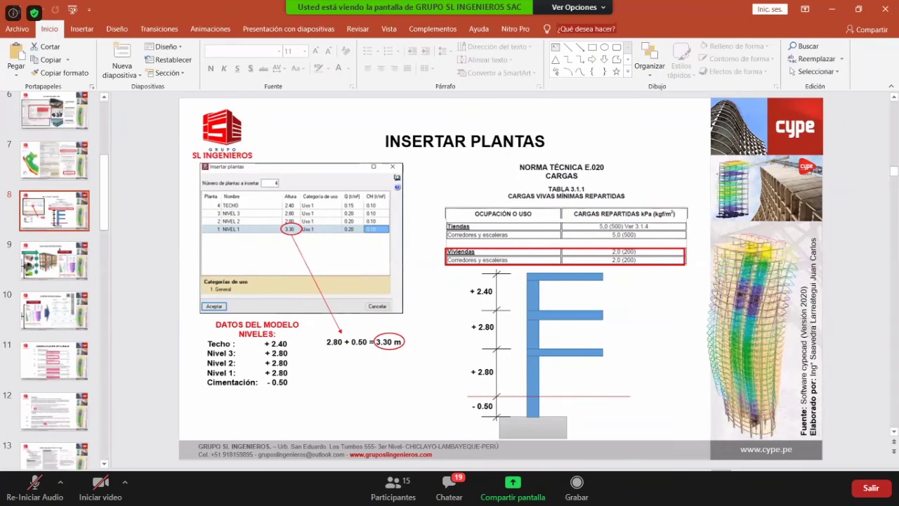
{"action": "scroll", "coordinate": [52, 279], "scroll_direction": "down", "scroll_amount": 3}
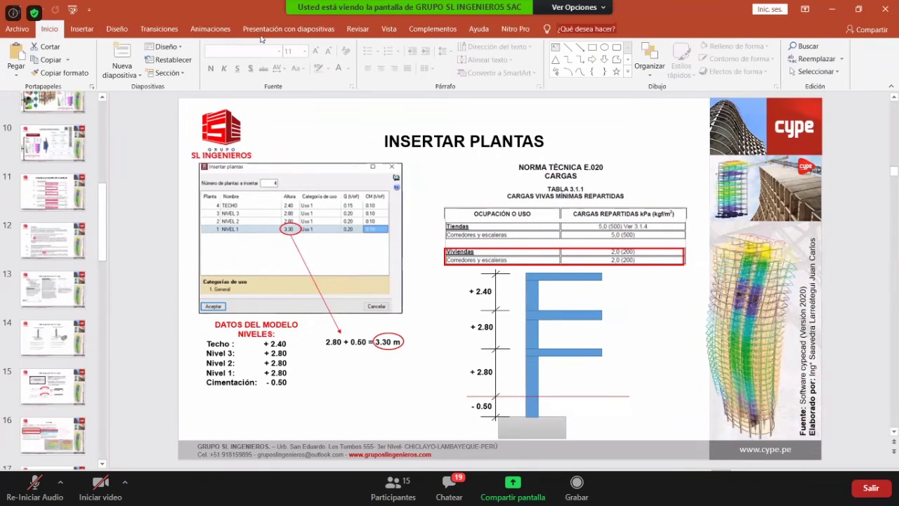
{"action": "scroll", "coordinate": [52, 261], "scroll_direction": "down", "scroll_amount": 1}
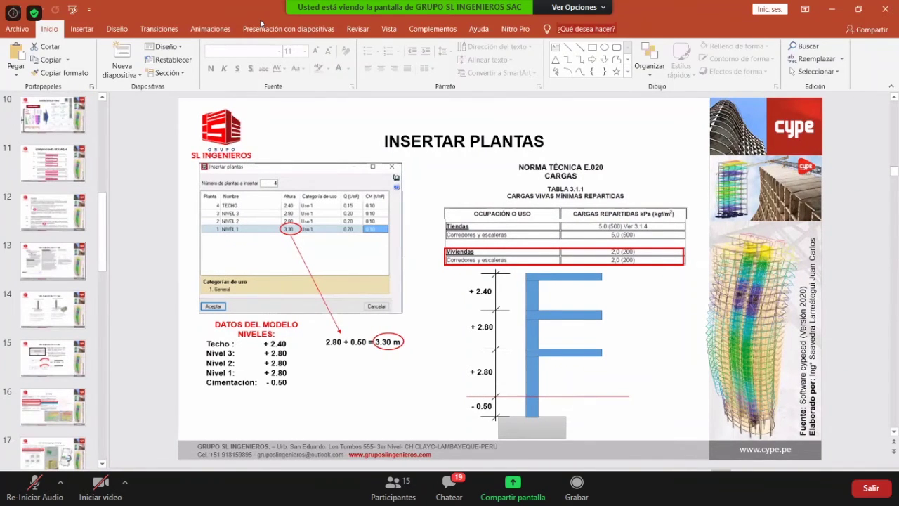
{"action": "key", "text": "alt+Tab"}
- Open the foundation soil settings, Datos de la cimentación, from the project's general data
{"action": "left_click", "coordinate": [263, 21]}
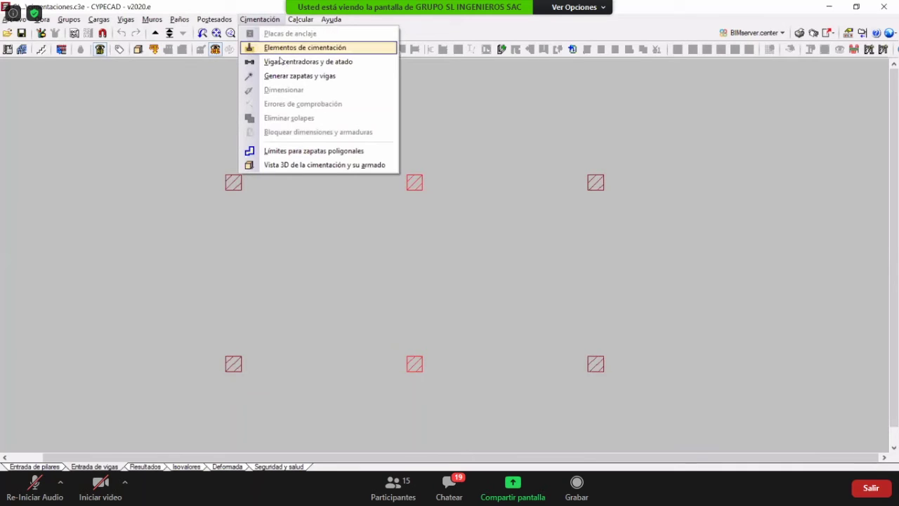
{"action": "left_click", "coordinate": [9, 36]}
{"action": "left_click", "coordinate": [7, 49]}
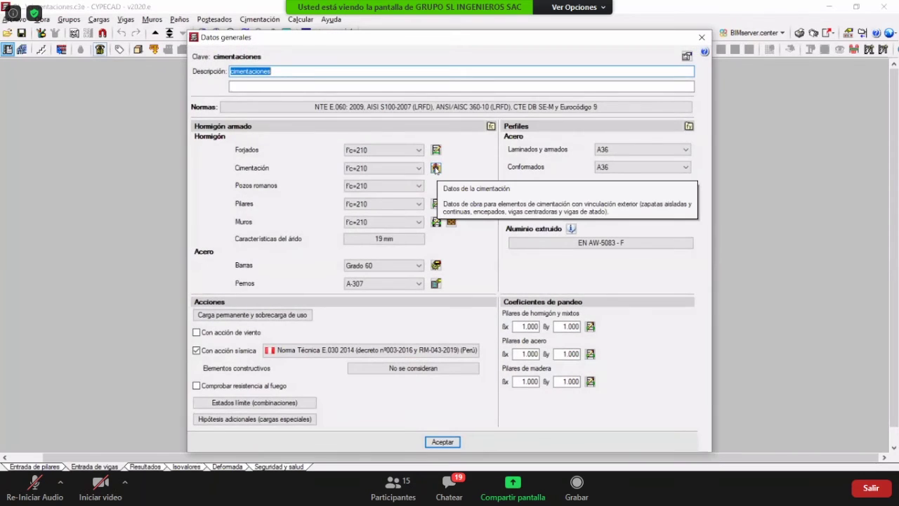
{"action": "left_click", "coordinate": [435, 169]}
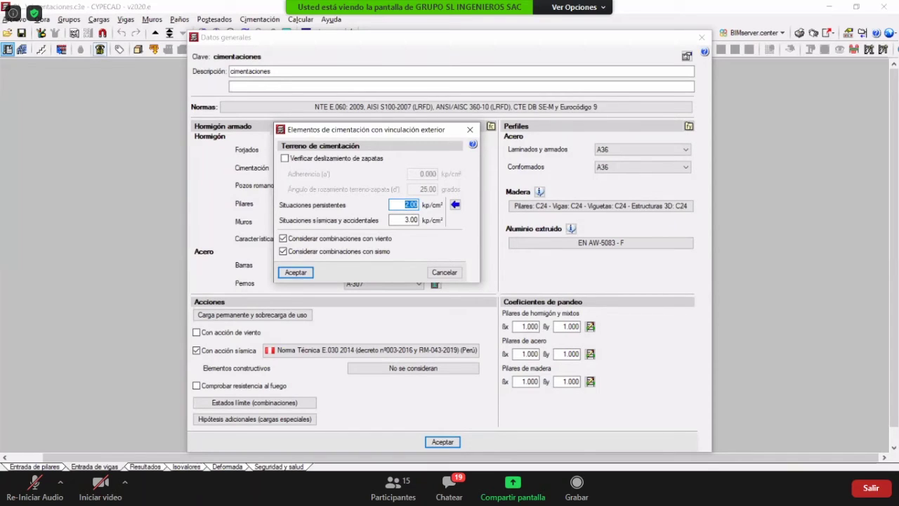
- Switch to the Calculator app and multiply the 2.00 persistent soil pressure by 1.2
{"action": "key", "text": "XF86Calculator"}
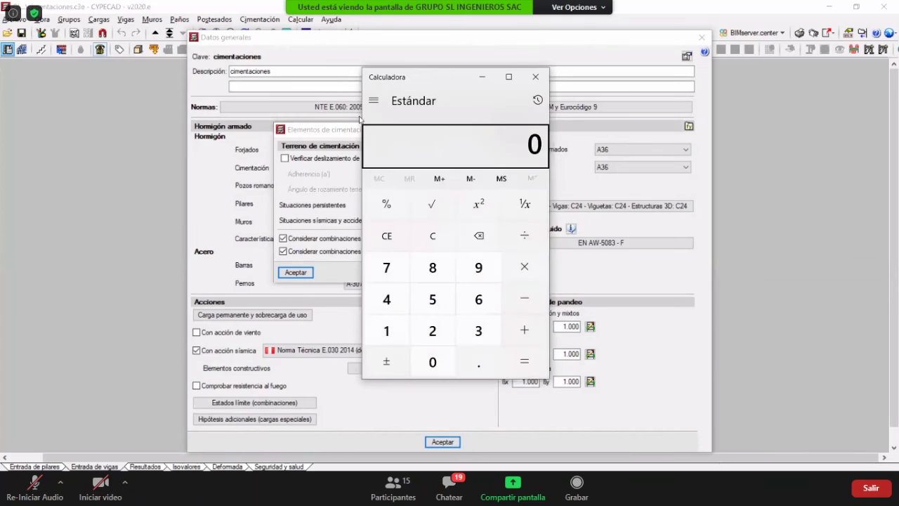
{"action": "left_click_drag", "start_coordinate": [434, 76], "coordinate": [100, 105]}
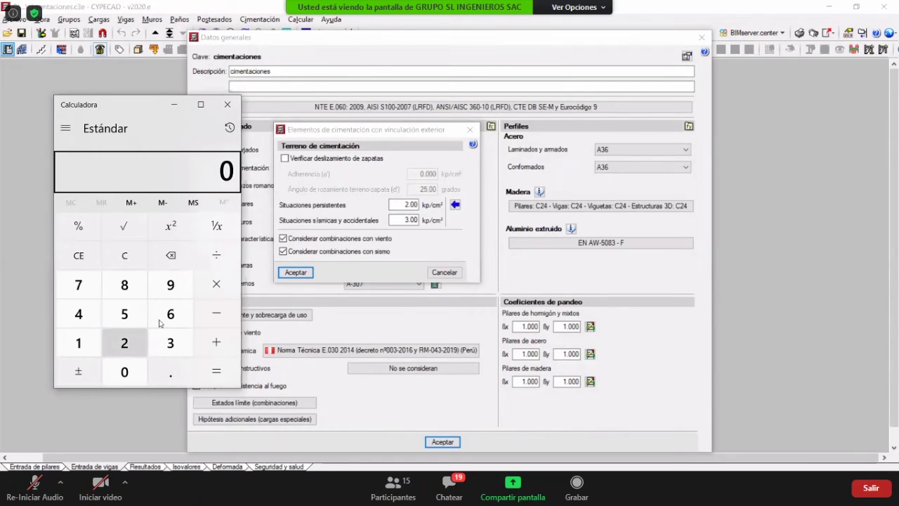
{"action": "left_click", "coordinate": [124, 343]}
{"action": "left_click", "coordinate": [216, 284]}
{"action": "type", "text": "1.2"}
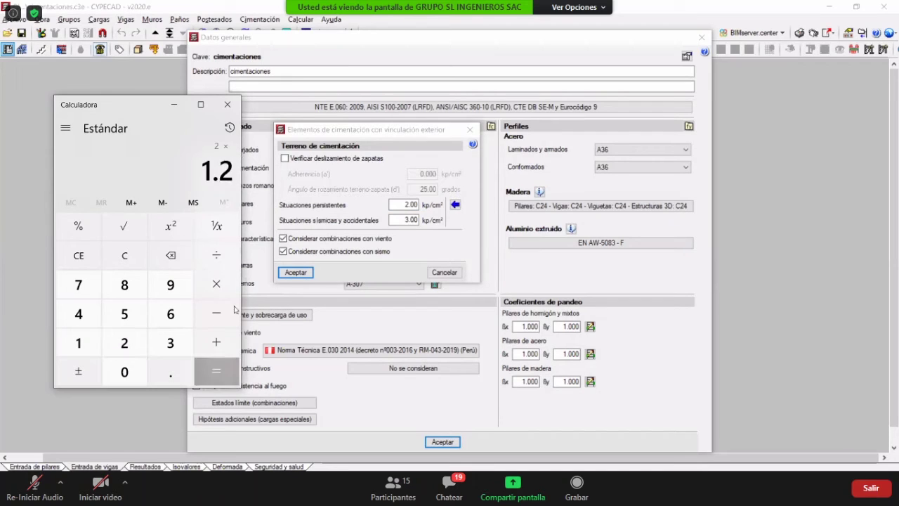
{"action": "left_click", "coordinate": [216, 370]}
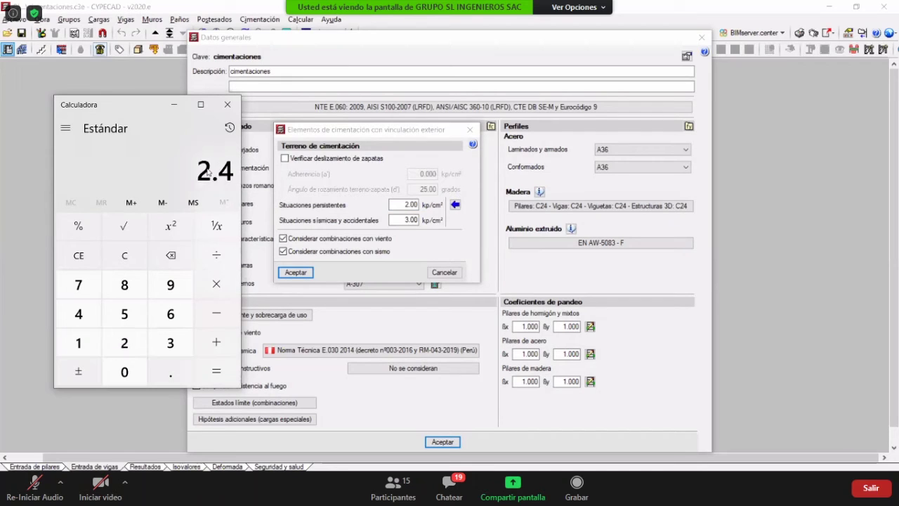
- Set the soil pressure for seismic and accidental situations to 2.40 kp/cm², keep the seismic combinations considered, and accept the general data
{"action": "double_click", "coordinate": [411, 220]}
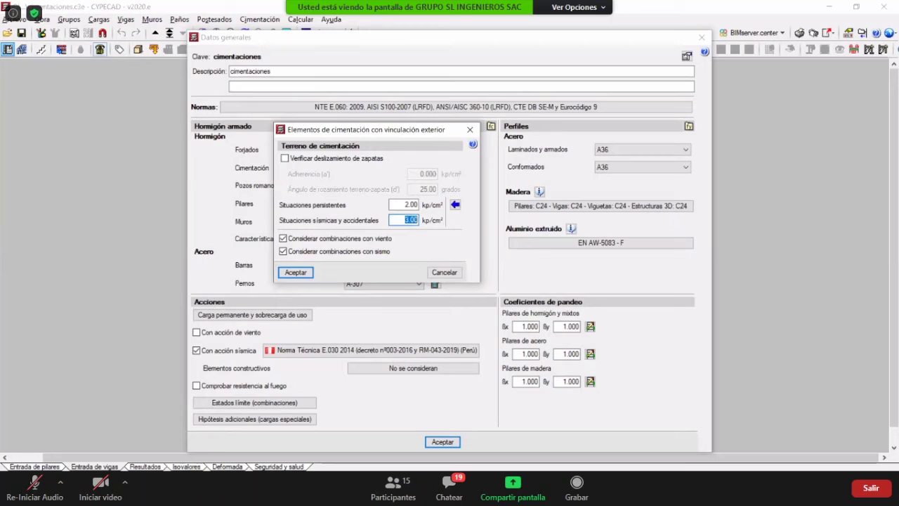
{"action": "type", "text": "2.40"}
{"action": "left_click", "coordinate": [359, 252]}
{"action": "left_click", "coordinate": [355, 251]}
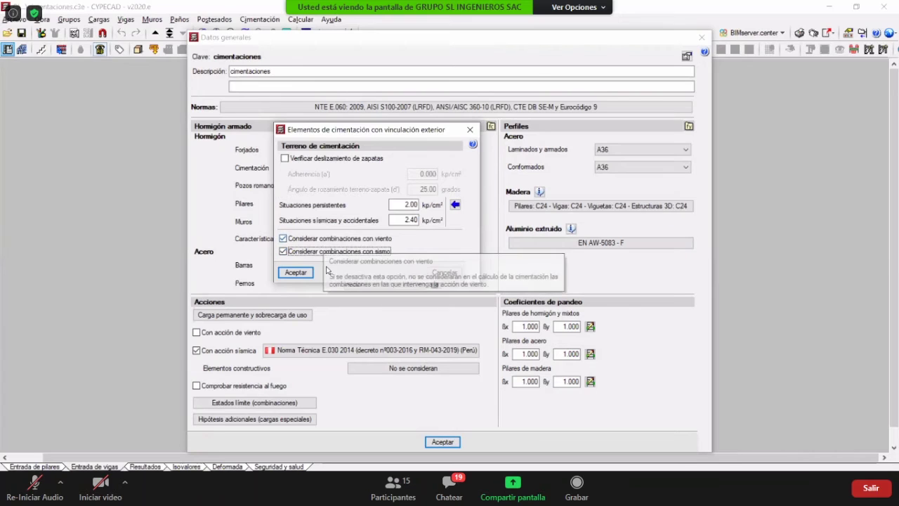
{"action": "left_click", "coordinate": [304, 276]}
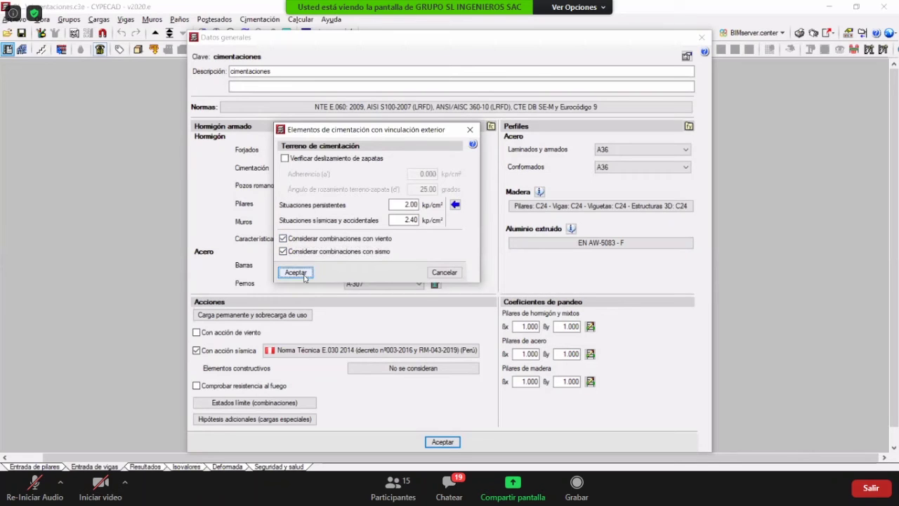
{"action": "left_click", "coordinate": [444, 442]}
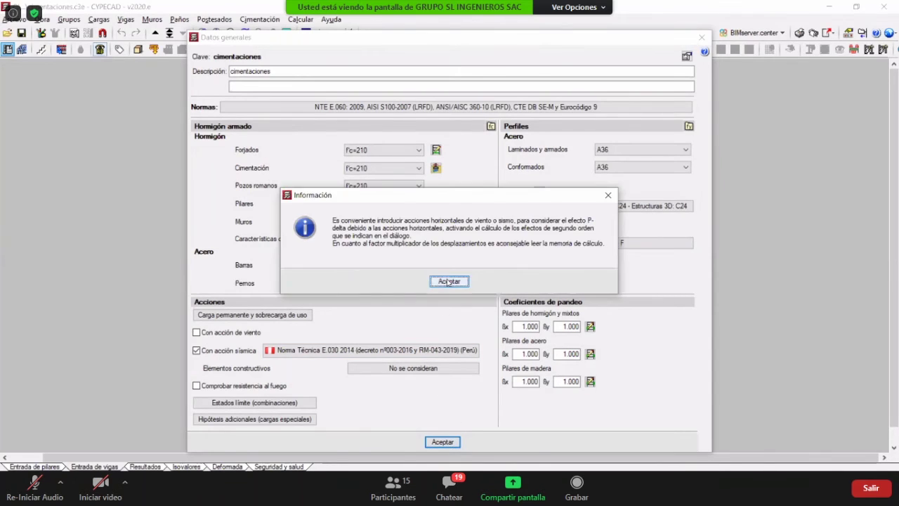
{"action": "left_click", "coordinate": [449, 280]}
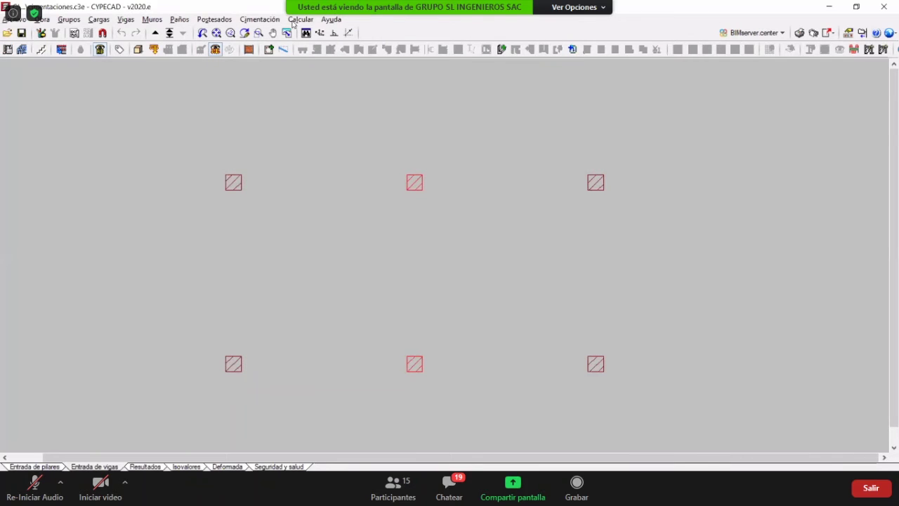
- Define a new single-column foundation element, keeping the preselected footing type
{"action": "left_click", "coordinate": [260, 19]}
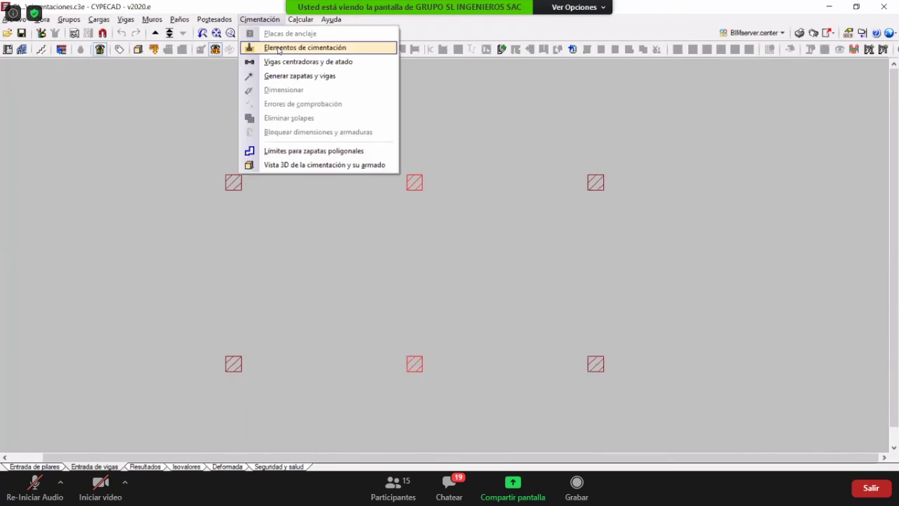
{"action": "left_click", "coordinate": [281, 46]}
{"action": "left_click_drag", "start_coordinate": [59, 70], "coordinate": [110, 103]}
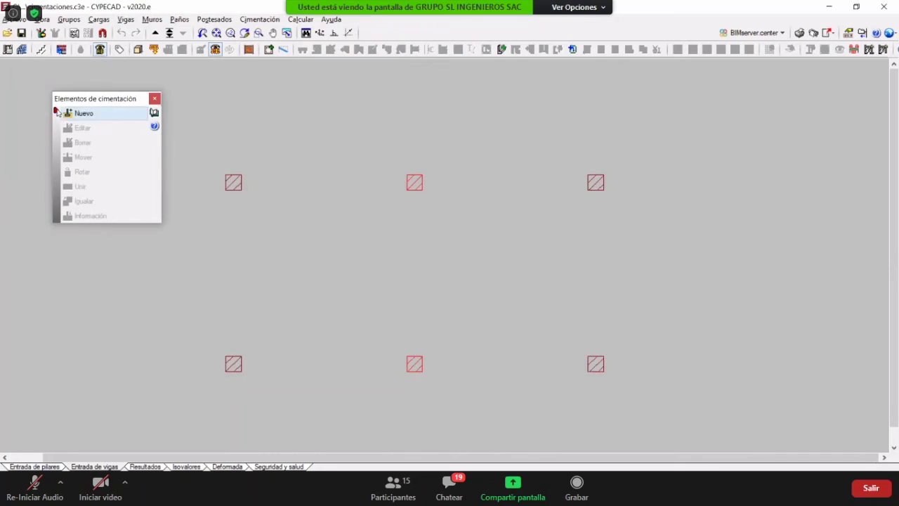
{"action": "left_click", "coordinate": [57, 110]}
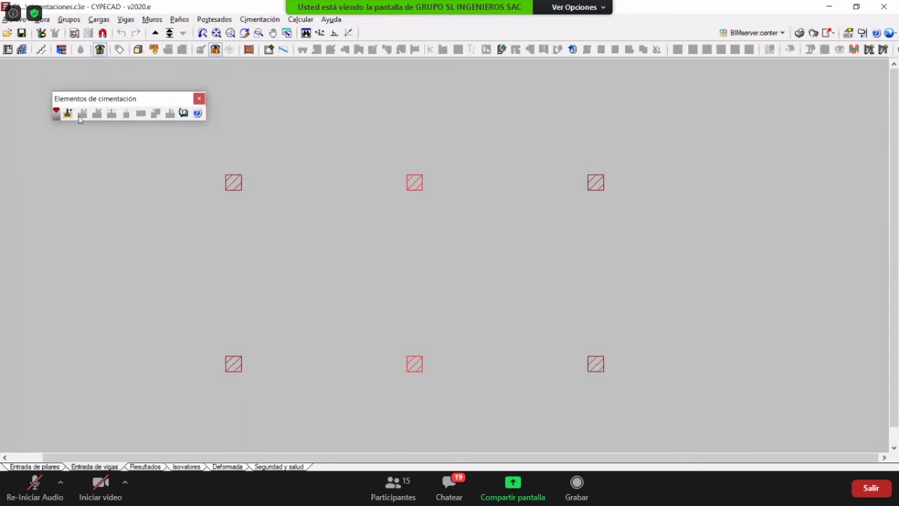
{"action": "left_click", "coordinate": [57, 112]}
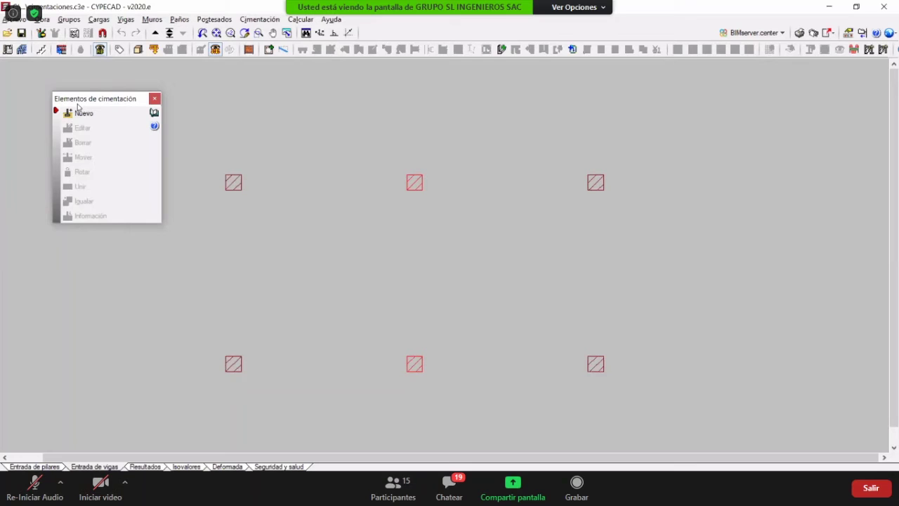
{"action": "left_click_drag", "start_coordinate": [77, 105], "coordinate": [38, 91]}
{"action": "left_click", "coordinate": [42, 99]}
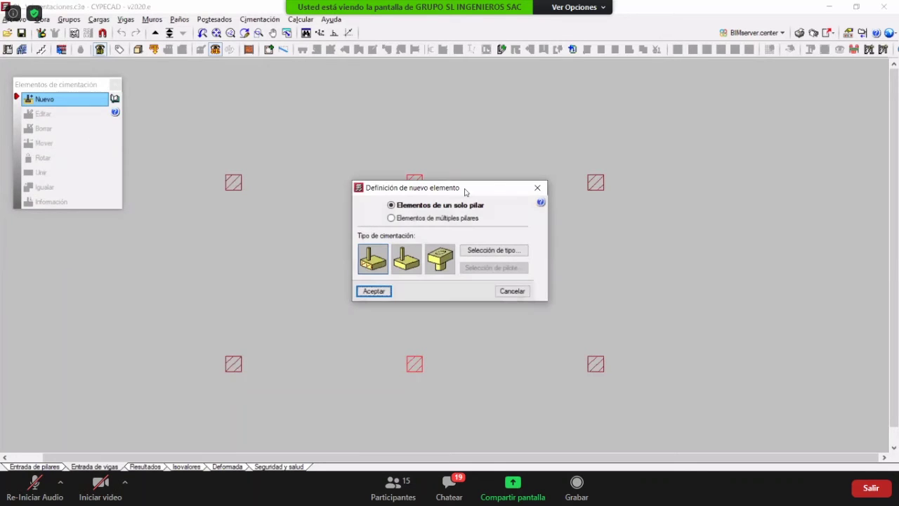
{"action": "left_click_drag", "start_coordinate": [464, 191], "coordinate": [463, 152]}
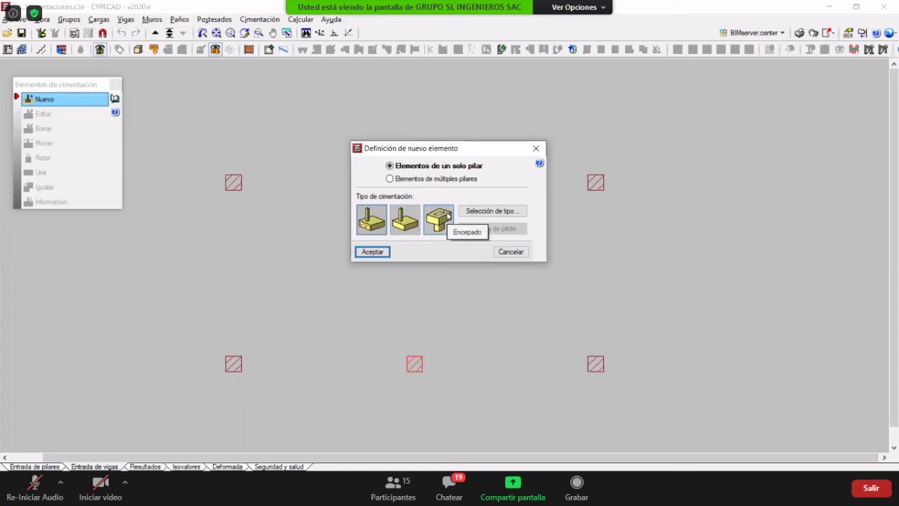
{"action": "left_click", "coordinate": [376, 252]}
- Place an isolated footing under each of the six columns and finish entering foundation elements
{"action": "scroll", "coordinate": [375, 251], "scroll_direction": "down", "scroll_amount": 1}
{"action": "scroll", "coordinate": [292, 335], "scroll_direction": "up", "scroll_amount": 2}
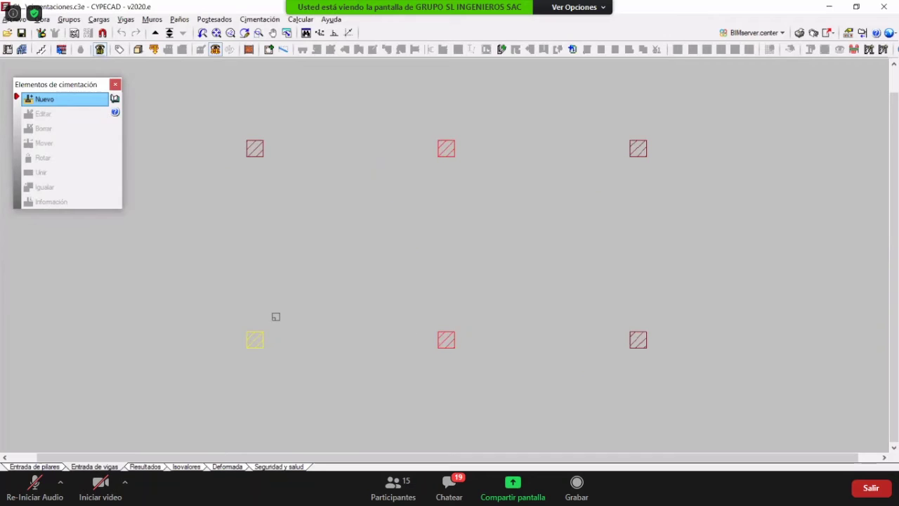
{"action": "scroll", "coordinate": [254, 339], "scroll_direction": "up", "scroll_amount": 2}
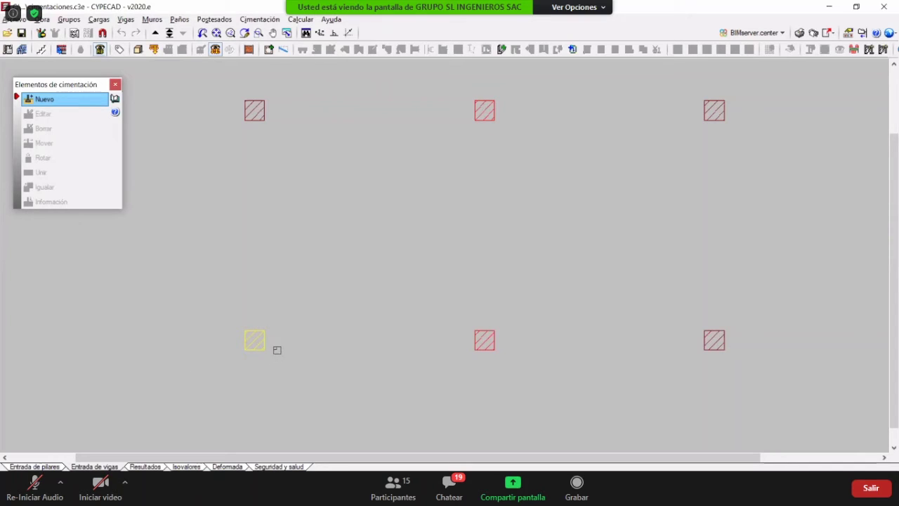
{"action": "scroll", "coordinate": [279, 328], "scroll_direction": "down", "scroll_amount": 2}
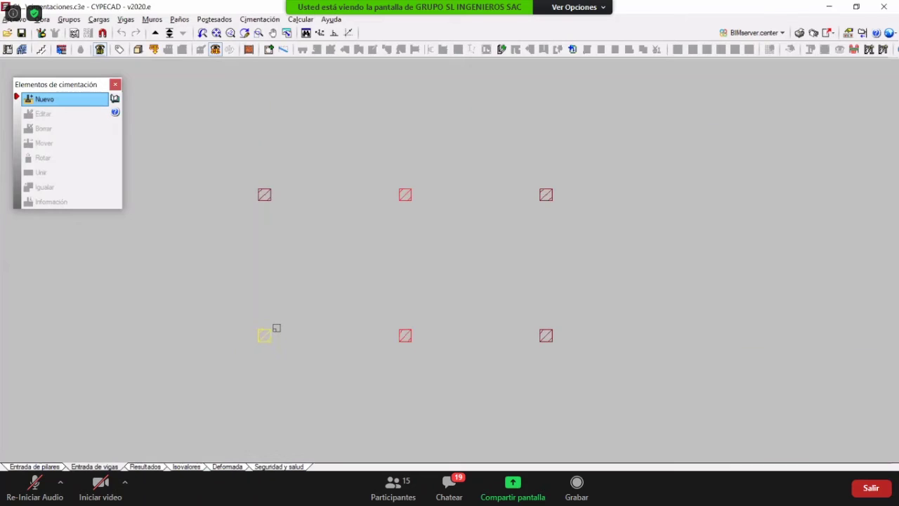
{"action": "left_click", "coordinate": [262, 335]}
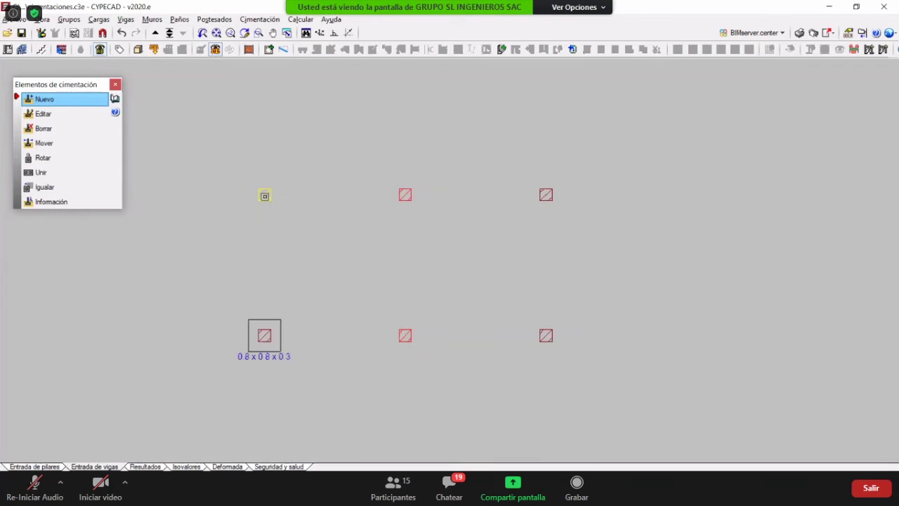
{"action": "left_click", "coordinate": [262, 194]}
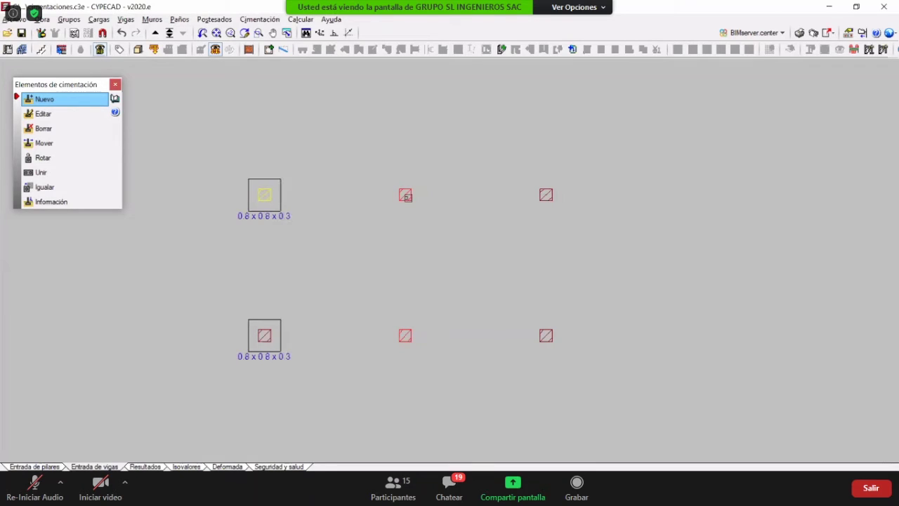
{"action": "left_click", "coordinate": [404, 194]}
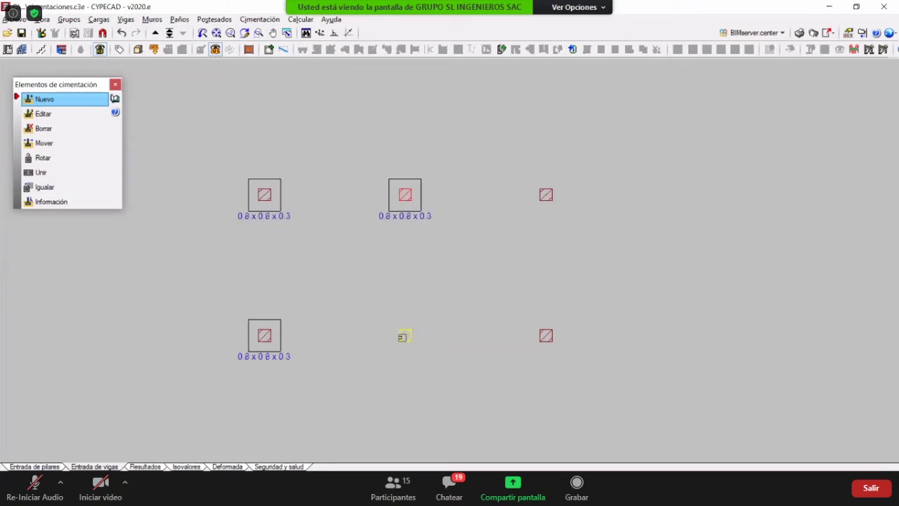
{"action": "left_click", "coordinate": [405, 336]}
{"action": "left_click", "coordinate": [544, 336]}
{"action": "left_click", "coordinate": [544, 193]}
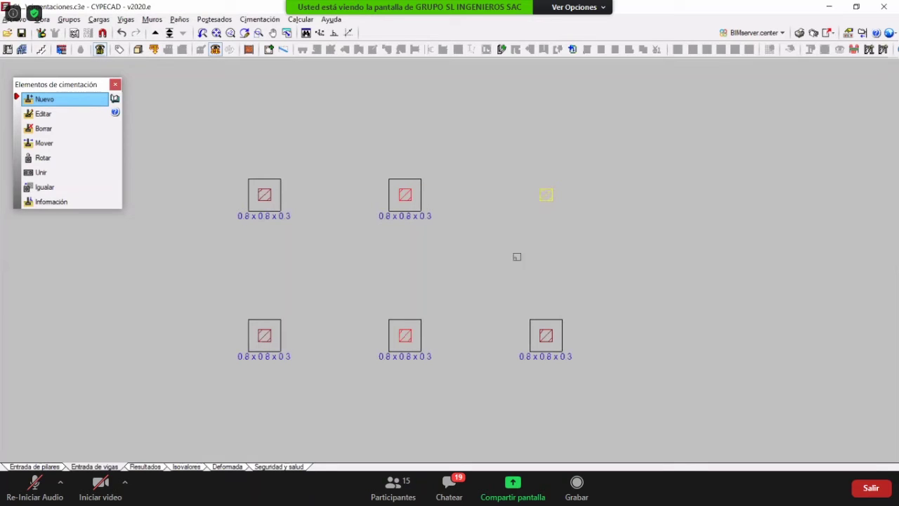
{"action": "right_click", "coordinate": [473, 272]}
{"action": "left_click", "coordinate": [512, 291]}
{"action": "scroll", "coordinate": [502, 291], "scroll_direction": "down", "scroll_amount": 2}
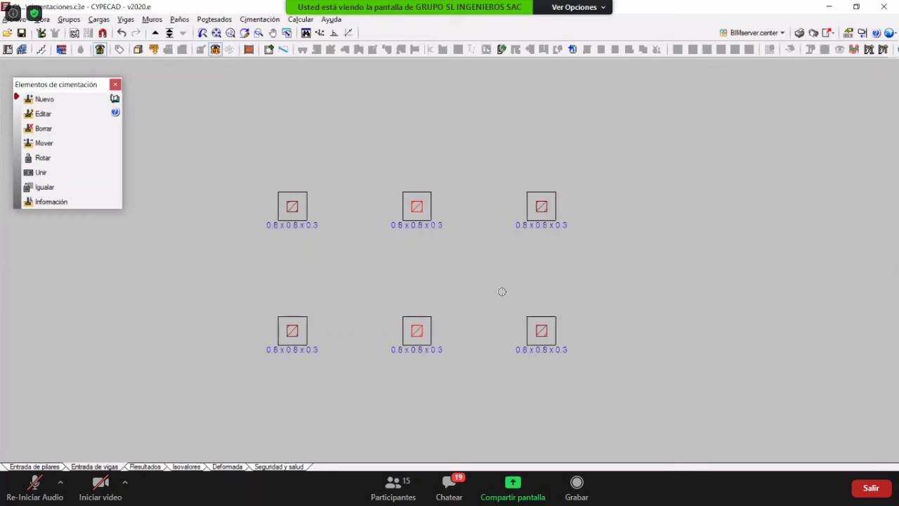
{"action": "left_click", "coordinate": [90, 143]}
{"action": "left_click", "coordinate": [116, 85]}
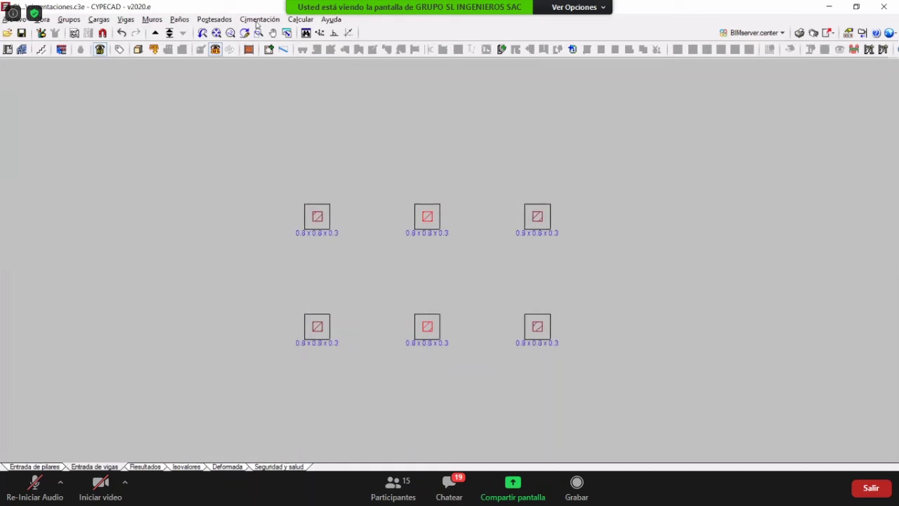
- Set up centring and tie beam entry with automatic centring at the ends, using tie beam C.1 and centring beam Vcj
{"action": "left_click", "coordinate": [259, 19]}
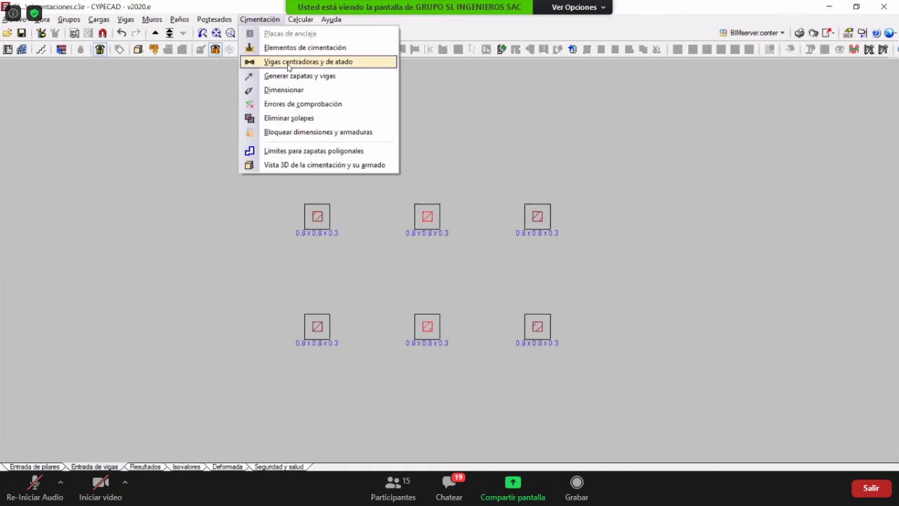
{"action": "left_click", "coordinate": [288, 61]}
{"action": "left_click", "coordinate": [42, 82]}
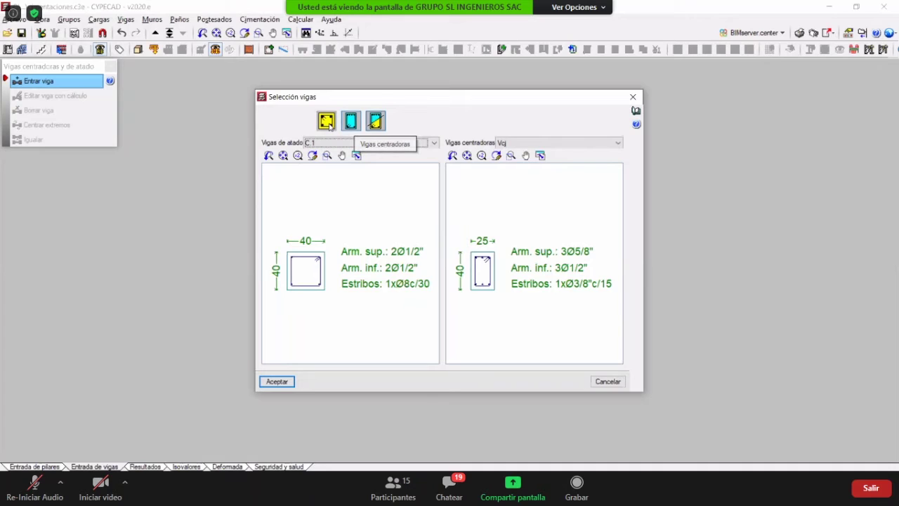
{"action": "left_click", "coordinate": [376, 123]}
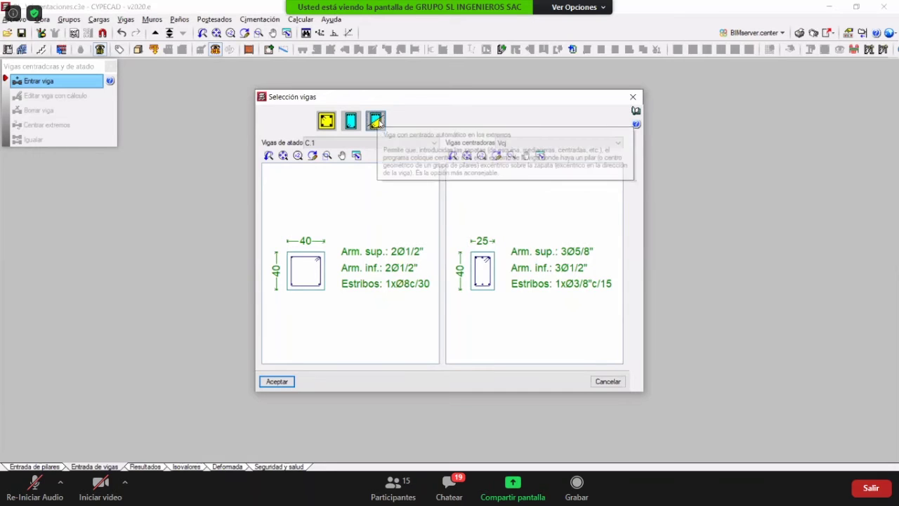
{"action": "left_click", "coordinate": [281, 381]}
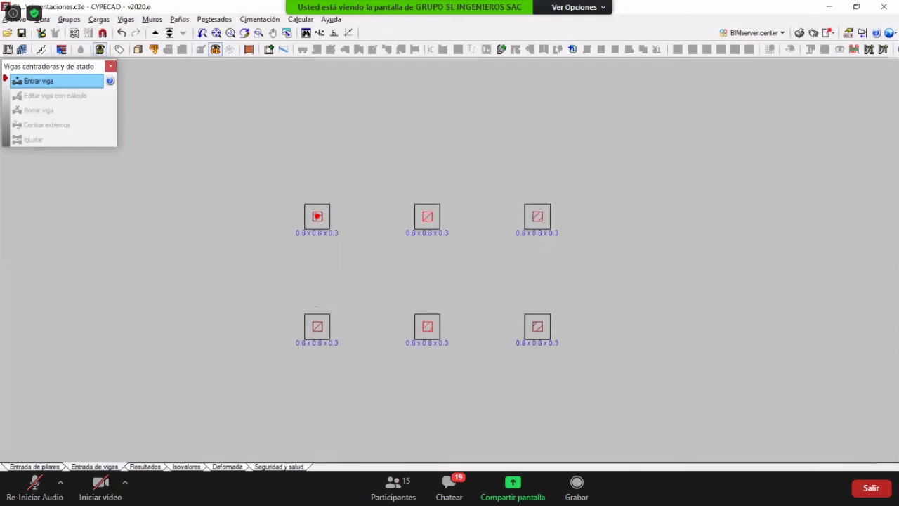
- Draw beams joining the footings around the whole perimeter and between the two middle footings, and finish beam entry
{"action": "left_click", "coordinate": [318, 216]}
{"action": "left_click", "coordinate": [317, 325]}
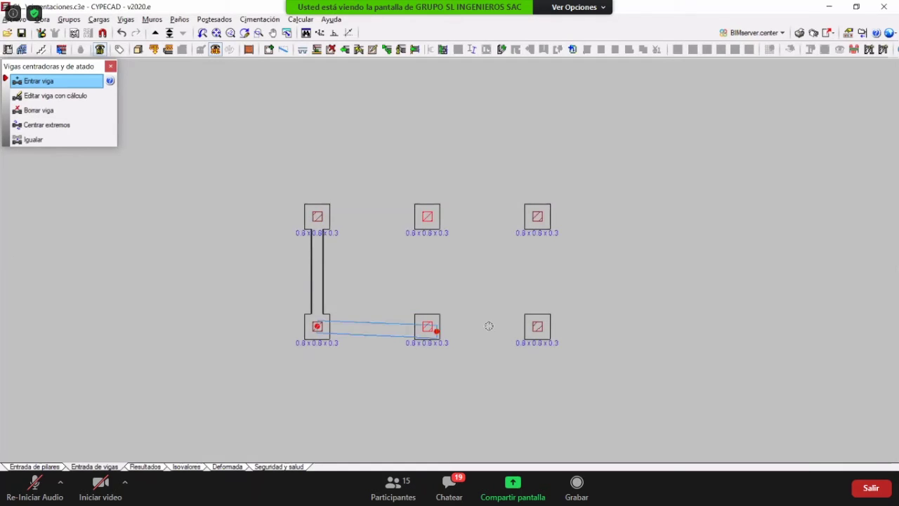
{"action": "left_click", "coordinate": [537, 326]}
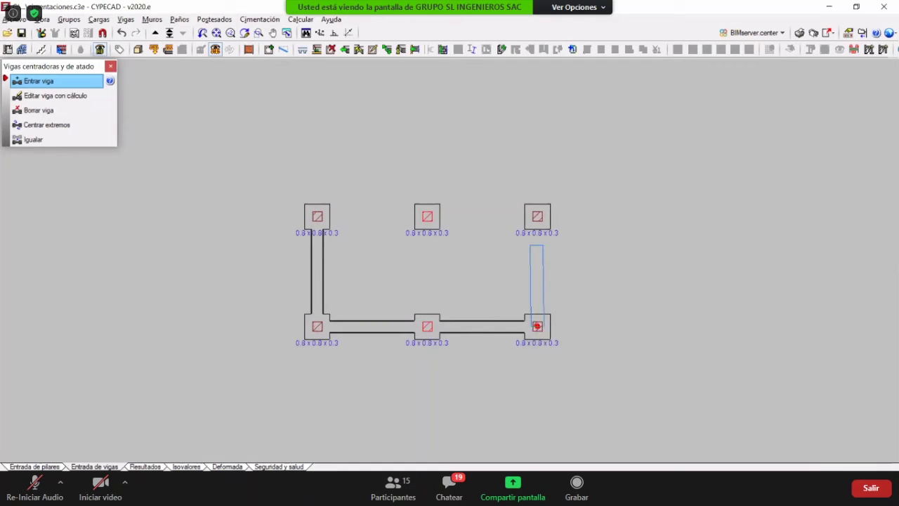
{"action": "left_click", "coordinate": [537, 216]}
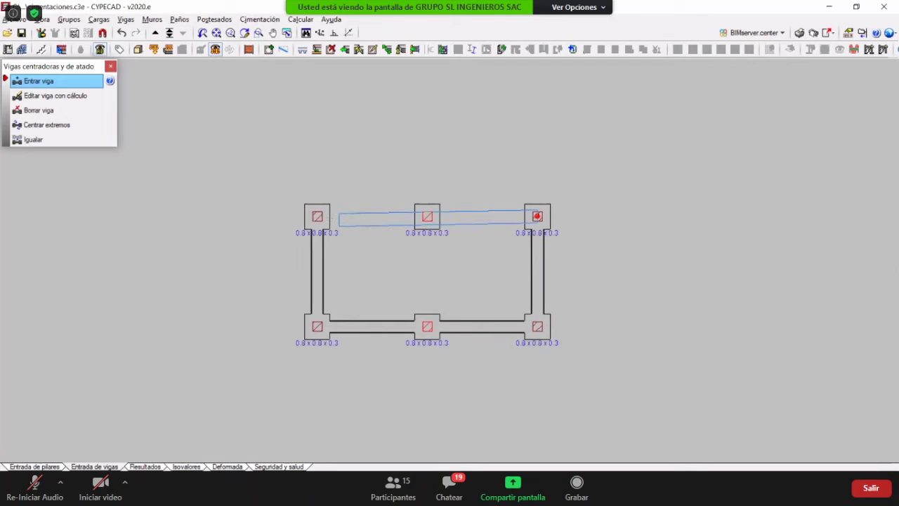
{"action": "left_click", "coordinate": [318, 216]}
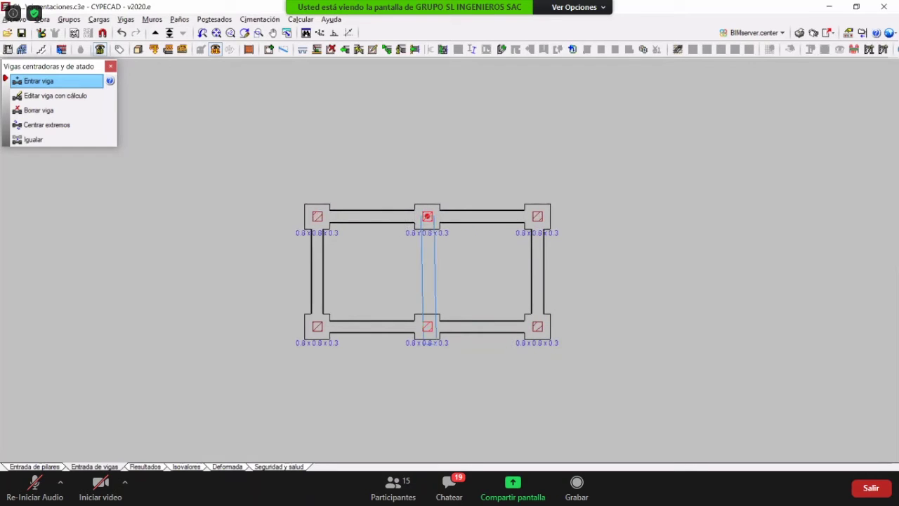
{"action": "left_click", "coordinate": [427, 326]}
{"action": "right_click", "coordinate": [587, 374]}
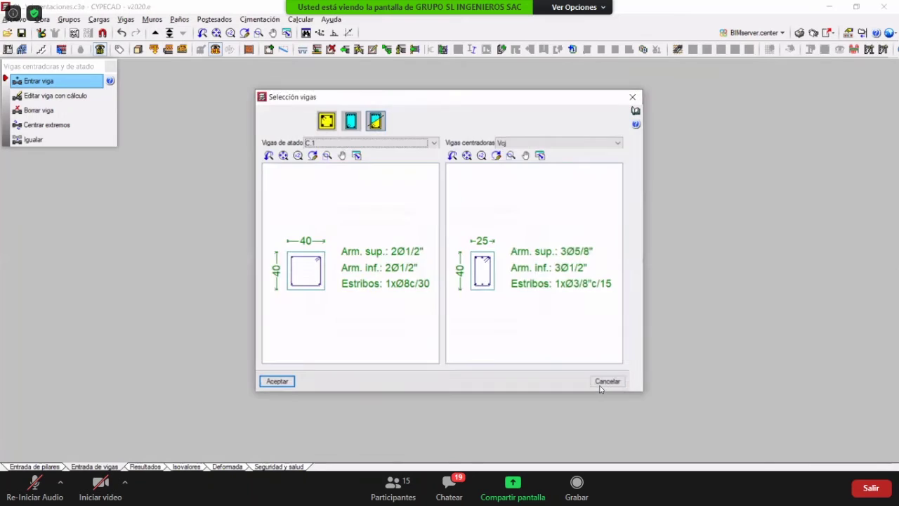
{"action": "left_click", "coordinate": [598, 383]}
{"action": "left_click", "coordinate": [111, 68]}
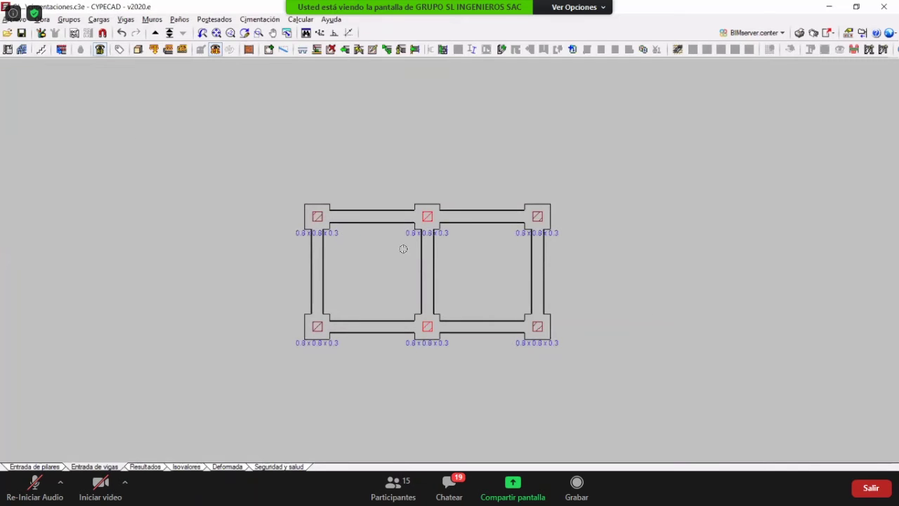
{"action": "scroll", "coordinate": [403, 249], "scroll_direction": "up", "scroll_amount": 3}
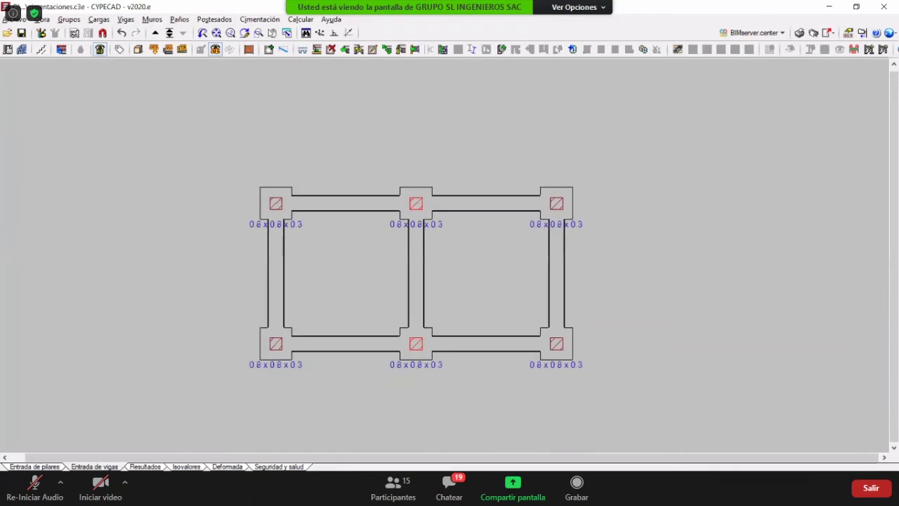
- Size the foundation elements and tie beams at the Cimentación level using iterative dimensioning (Dimensionamiento iterativo)
{"action": "left_click", "coordinate": [259, 19]}
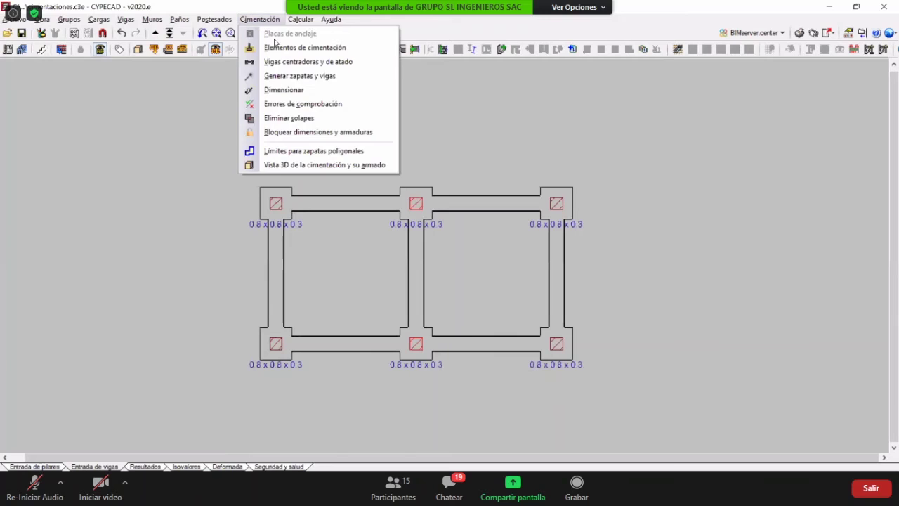
{"action": "left_click", "coordinate": [289, 92]}
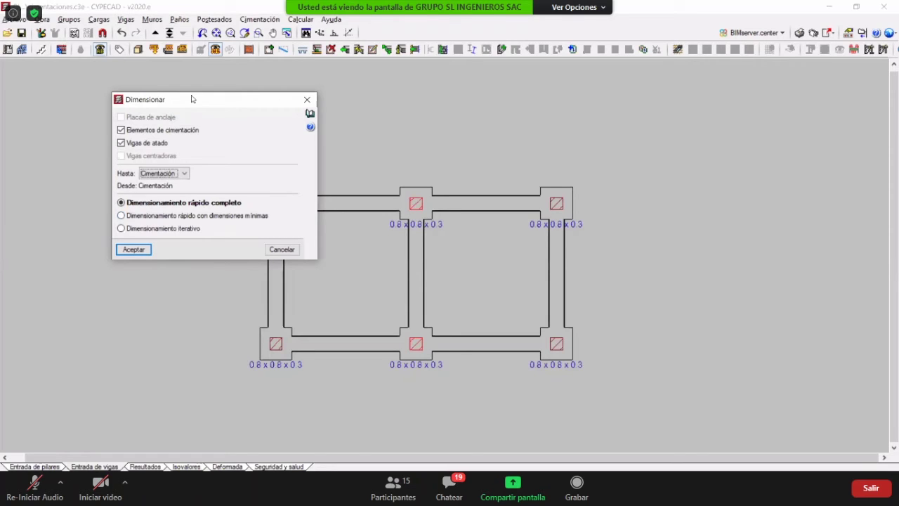
{"action": "left_click_drag", "start_coordinate": [192, 99], "coordinate": [282, 107]}
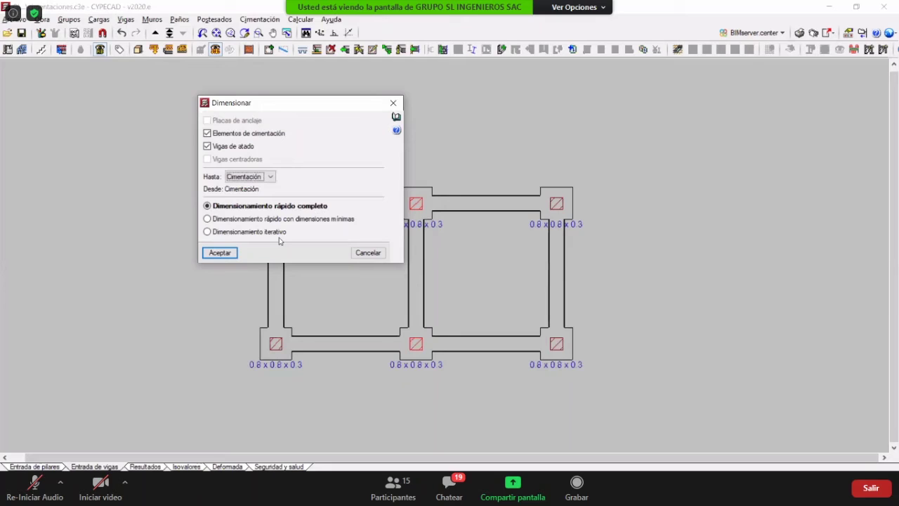
{"action": "left_click", "coordinate": [237, 236]}
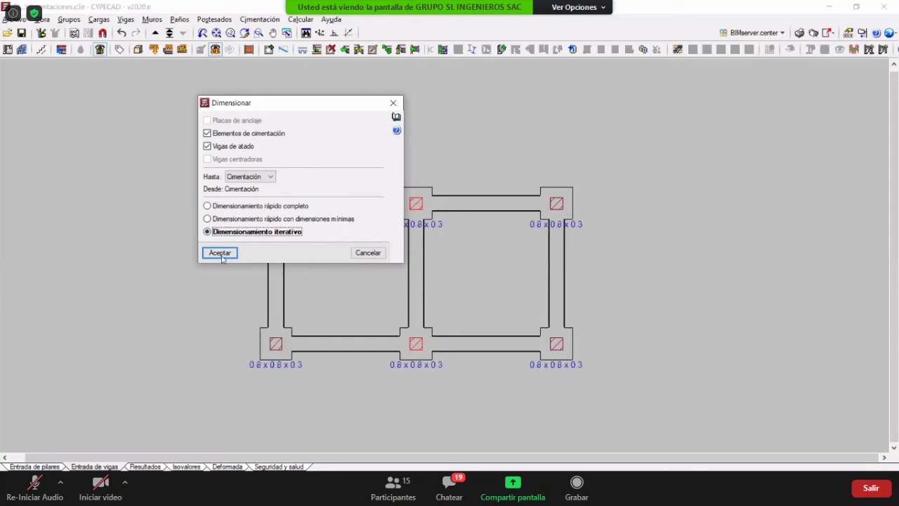
{"action": "left_click", "coordinate": [220, 253]}
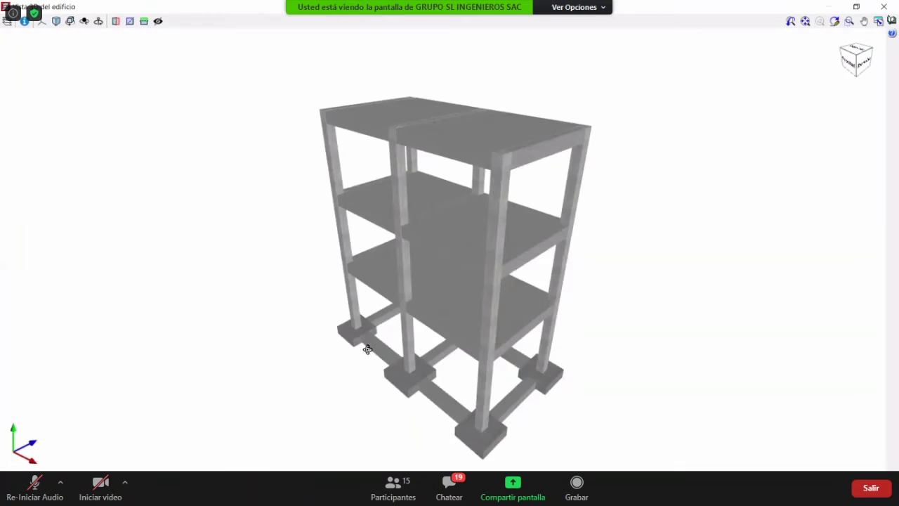
- Inspect the whole building in the 3D view with material textures turned off, and close the view
{"action": "left_click_drag", "start_coordinate": [367, 349], "coordinate": [443, 255]}
{"action": "left_click", "coordinate": [7, 21]}
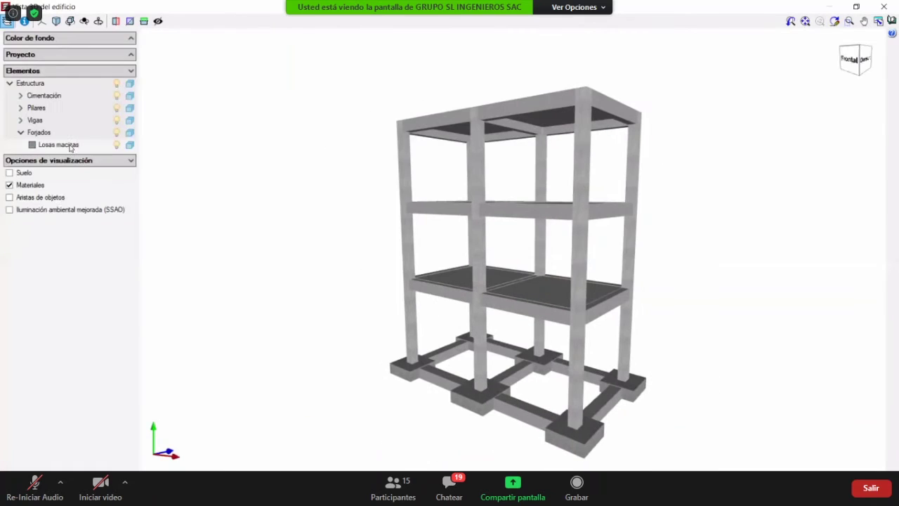
{"action": "left_click", "coordinate": [29, 187]}
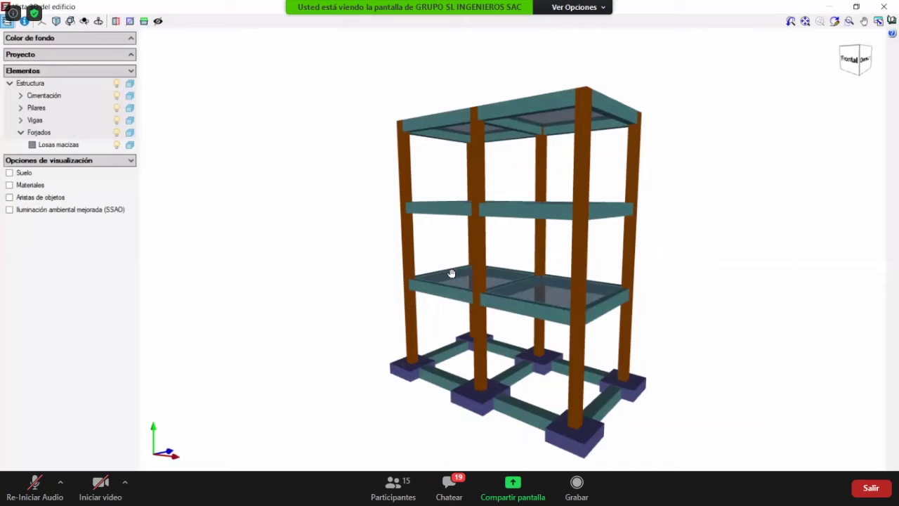
{"action": "mouse_move", "coordinate": [451, 273]}
{"action": "left_mouse_down"}
{"action": "mouse_move", "coordinate": [558, 351]}
{"action": "mouse_move", "coordinate": [886, 26]}
{"action": "mouse_move", "coordinate": [880, 9]}
{"action": "mouse_move", "coordinate": [255, 57]}
{"action": "mouse_move", "coordinate": [129, 440]}
{"action": "mouse_move", "coordinate": [136, 468]}
{"action": "left_mouse_up"}
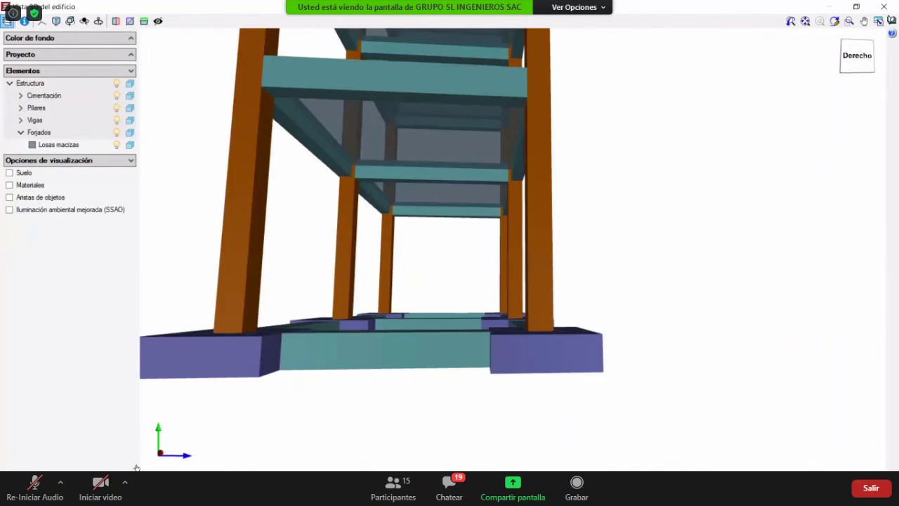
{"action": "key", "text": "Escape"}
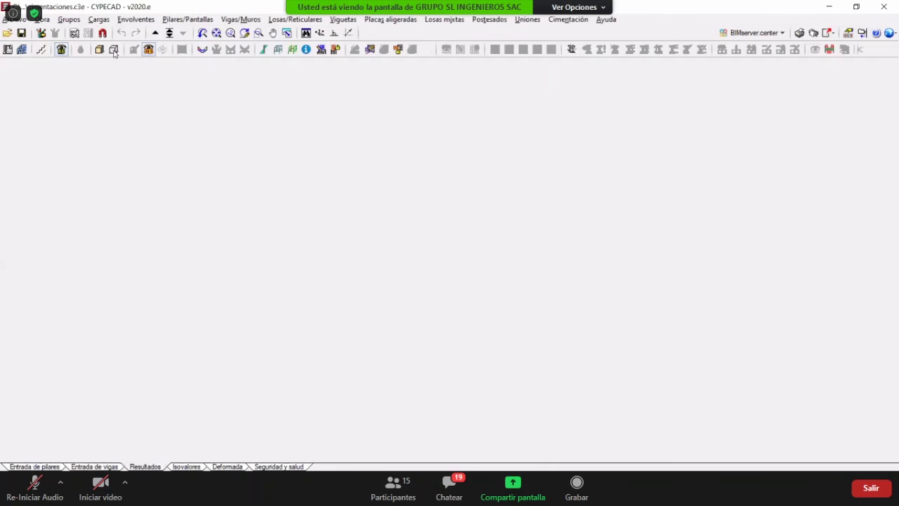
- Open the 3D view with reinforcement detailing, limited to the Cimentación level
{"action": "left_click", "coordinate": [114, 52]}
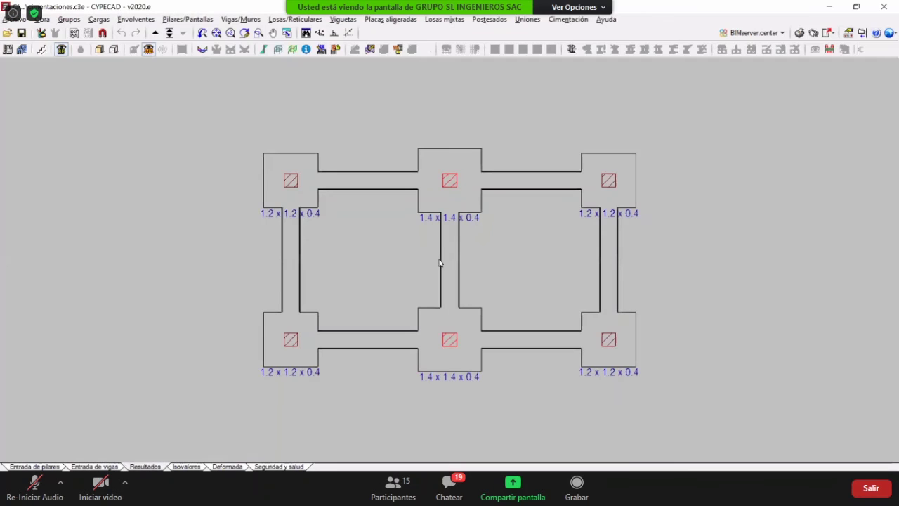
{"action": "left_click", "coordinate": [469, 232]}
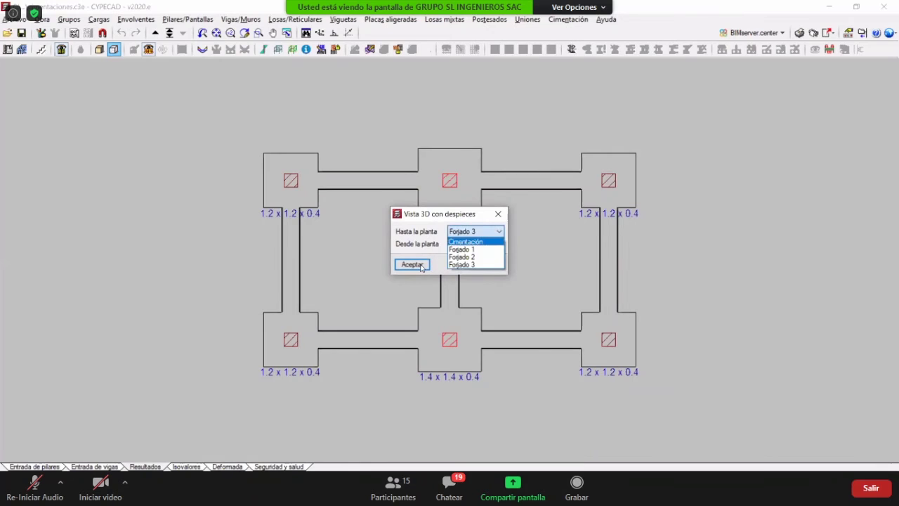
{"action": "left_click", "coordinate": [465, 244]}
{"action": "left_click", "coordinate": [420, 264]}
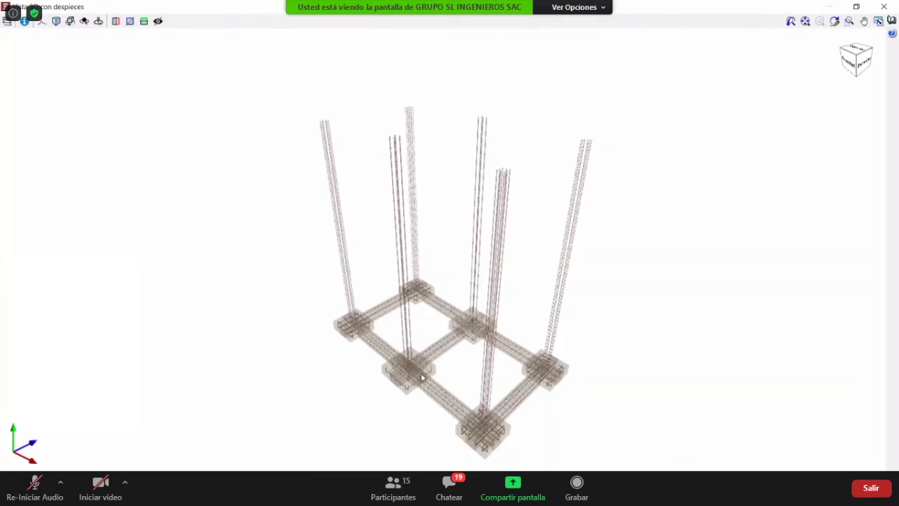
- Examine the reinforcement of the footings and tie beams up close from several angles
{"action": "middle_click_drag", "start_coordinate": [422, 377], "coordinate": [376, 331]}
{"action": "middle_click_drag", "start_coordinate": [490, 380], "coordinate": [495, 359]}
{"action": "scroll", "coordinate": [475, 362], "scroll_direction": "up", "scroll_amount": 1}
{"action": "scroll", "coordinate": [492, 335], "scroll_direction": "up", "scroll_amount": 2}
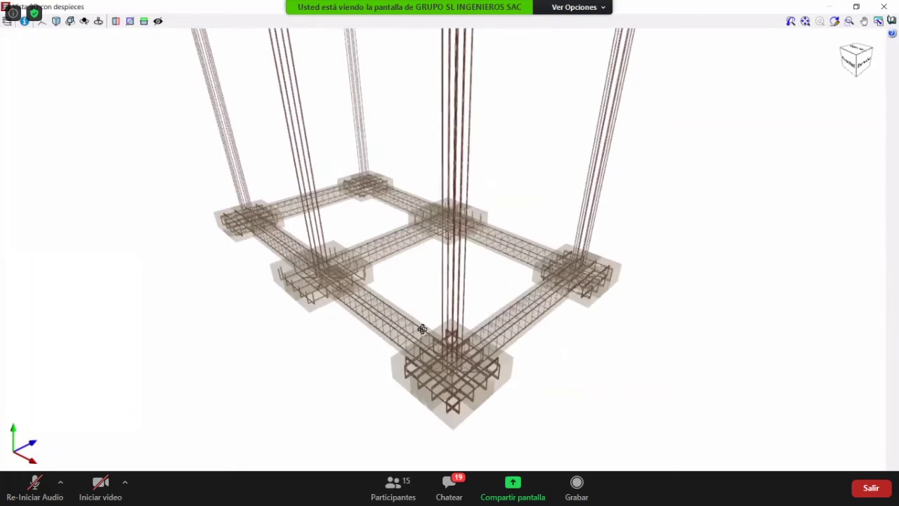
{"action": "mouse_move", "coordinate": [409, 317]}
{"action": "left_mouse_down"}
{"action": "mouse_move", "coordinate": [443, 349]}
{"action": "mouse_move", "coordinate": [583, 346]}
{"action": "mouse_move", "coordinate": [538, 363]}
{"action": "mouse_move", "coordinate": [451, 341]}
{"action": "left_mouse_up"}
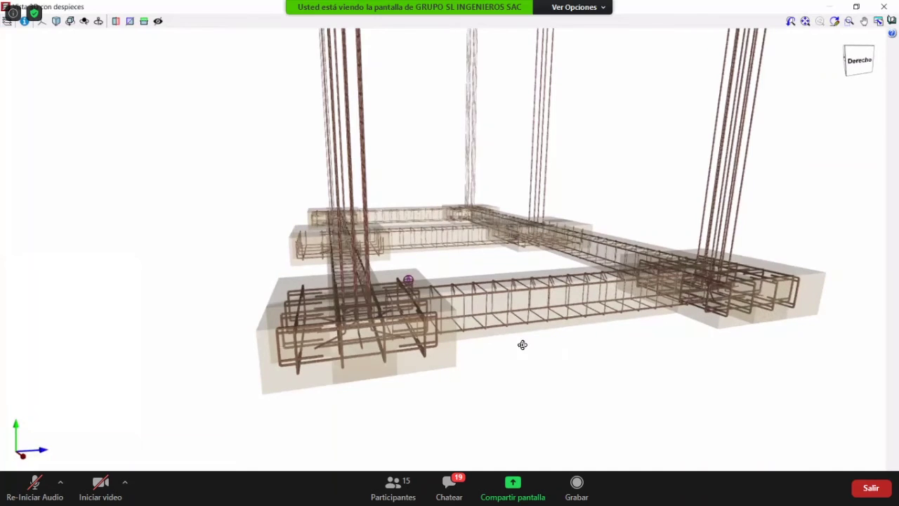
{"action": "middle_click_drag", "start_coordinate": [540, 357], "coordinate": [541, 373]}
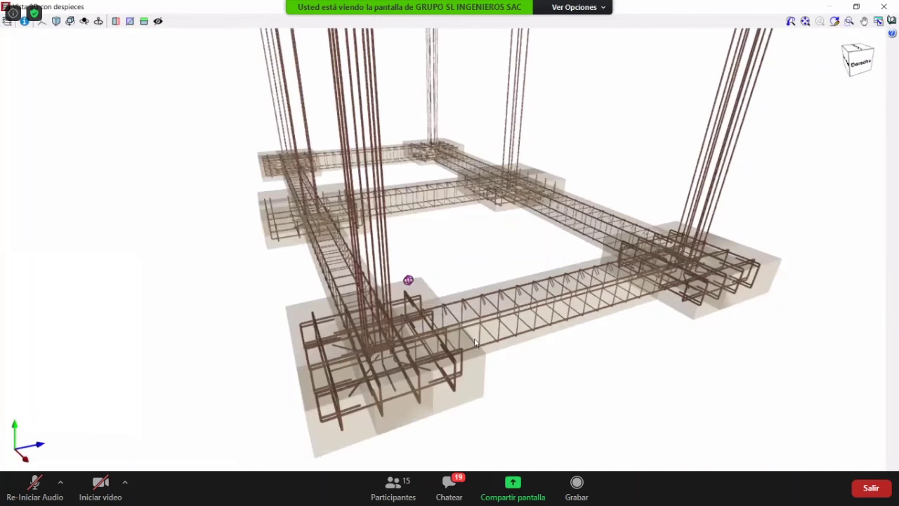
{"action": "middle_click_drag", "start_coordinate": [405, 333], "coordinate": [416, 340]}
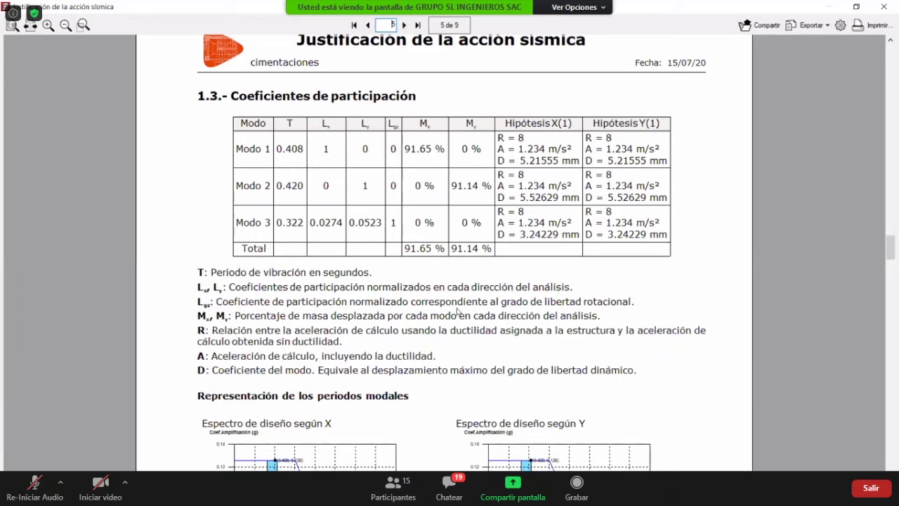
- Leave the seismic action report and show the deformed shape with the structure overlaid for the simple hypothesis Sismo X
{"action": "key", "text": "Escape"}
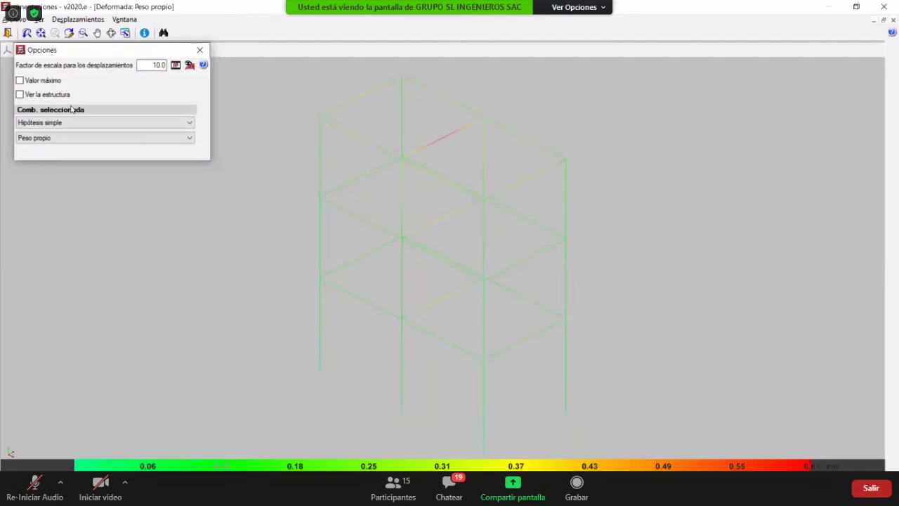
{"action": "left_click", "coordinate": [33, 95]}
{"action": "left_click", "coordinate": [42, 123]}
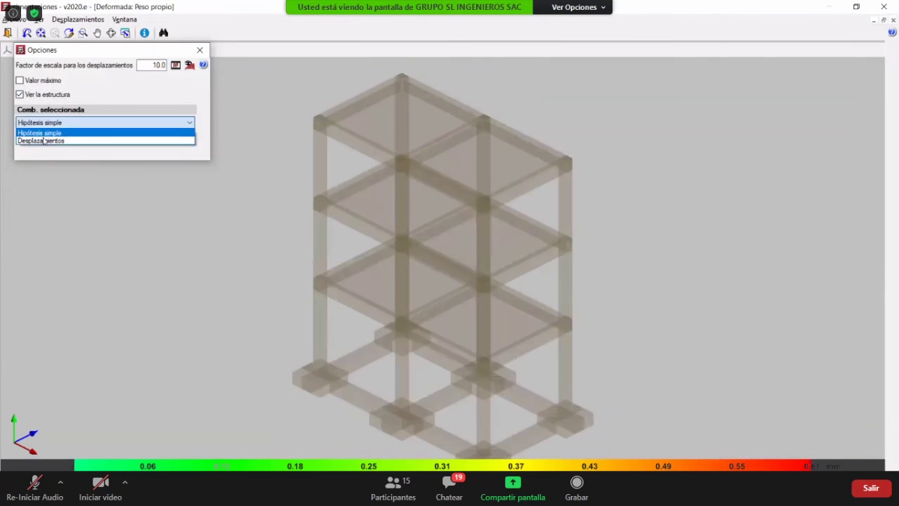
{"action": "left_click", "coordinate": [52, 134]}
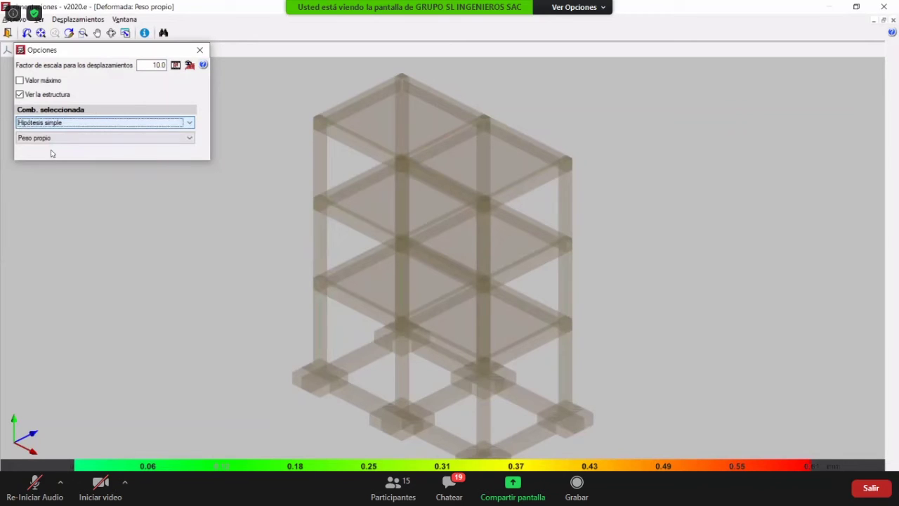
{"action": "left_click", "coordinate": [42, 138]}
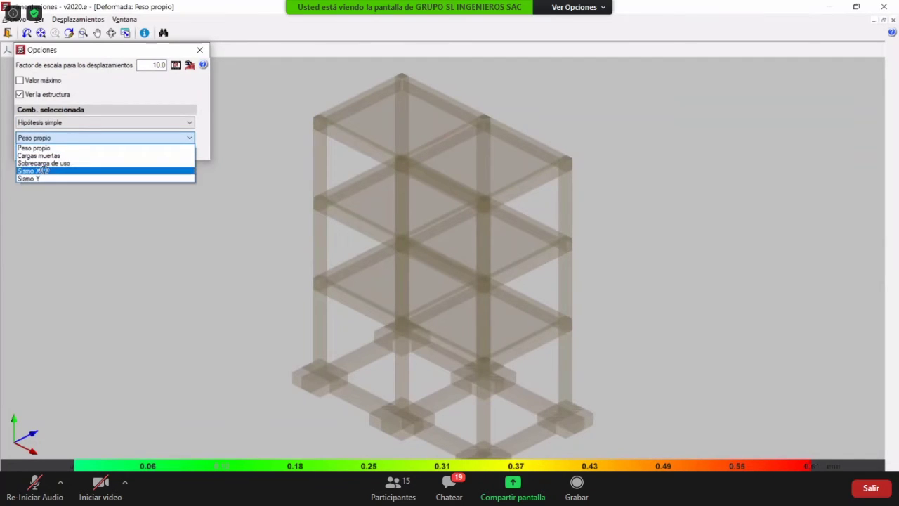
{"action": "left_click", "coordinate": [45, 172]}
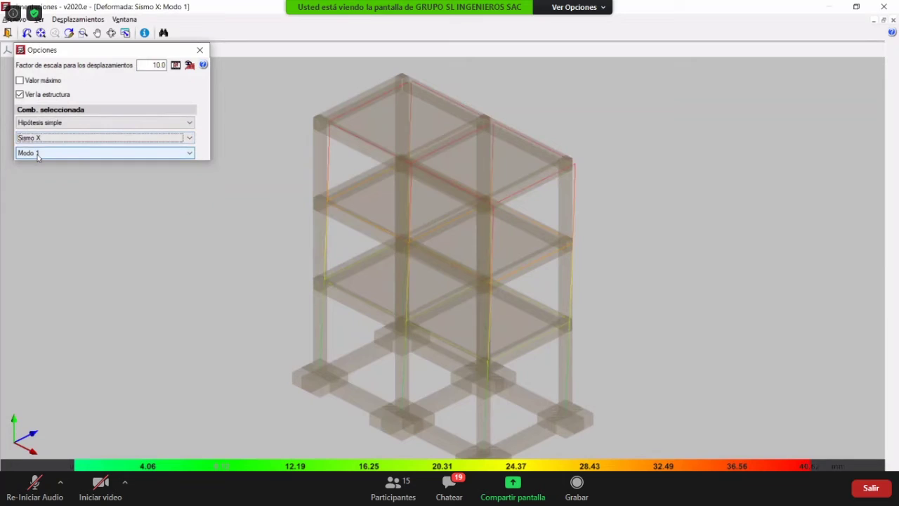
- Set the displacement scale factor of the deformed shape to 100
{"action": "double_click", "coordinate": [148, 65]}
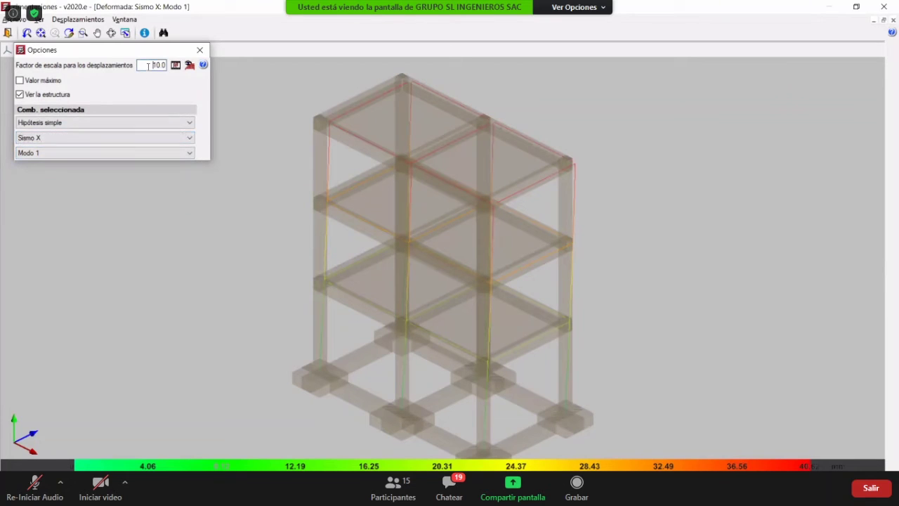
{"action": "type", "text": "100"}
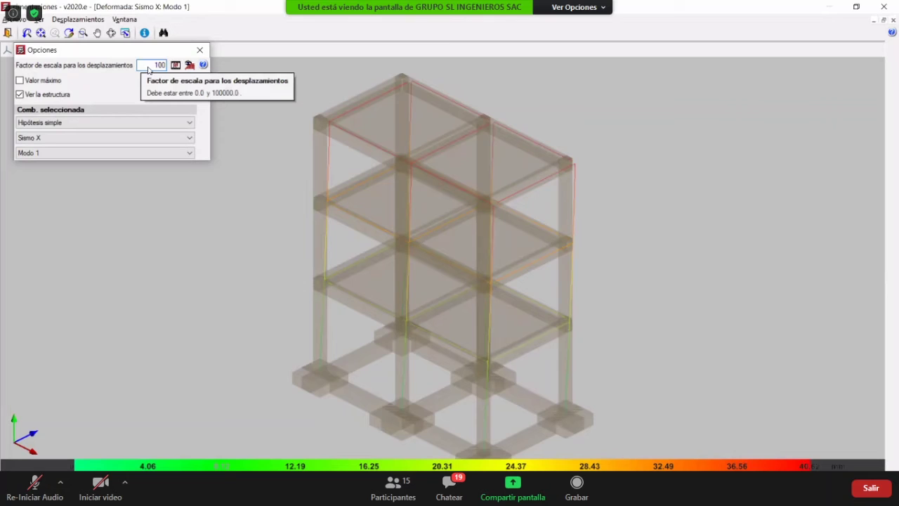
{"action": "key", "text": "Tab"}
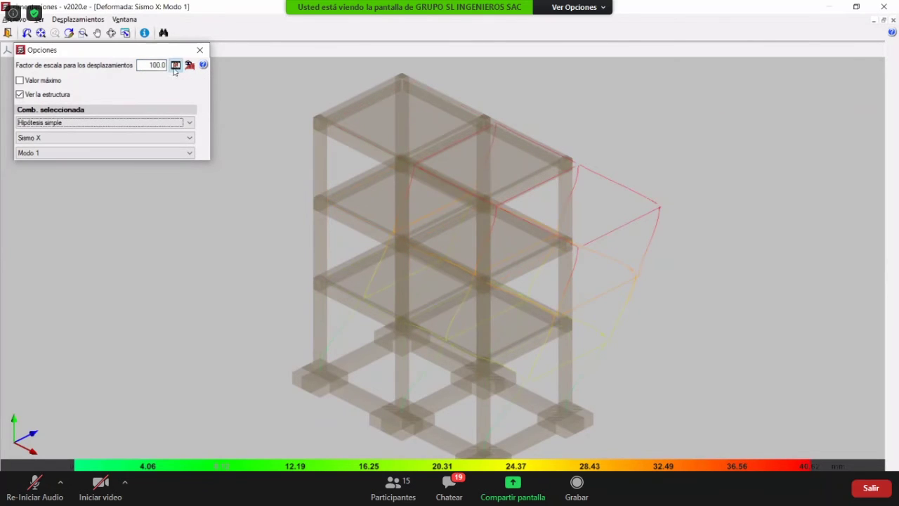
- Animate the Sismo X Modo 1 deformed shape and examine from the front how the column bases behave at the footings
{"action": "left_click", "coordinate": [189, 65]}
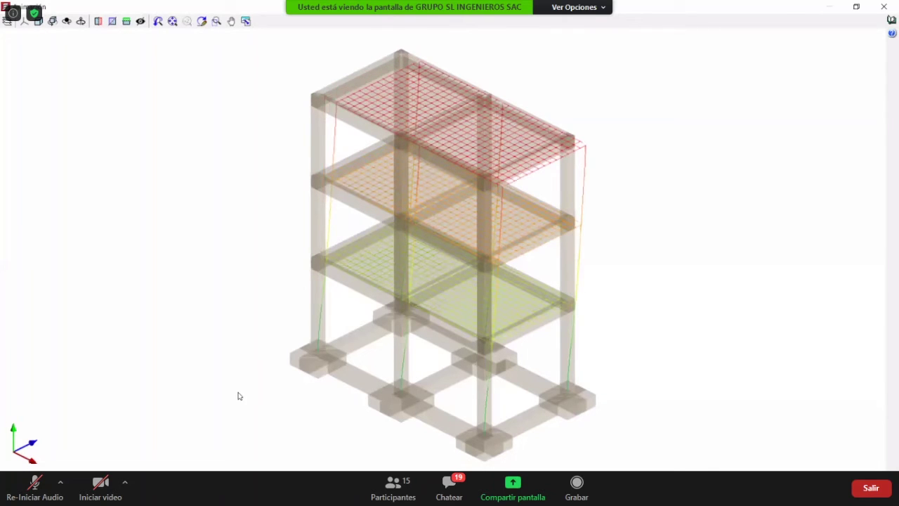
{"action": "middle_click_drag", "start_coordinate": [236, 392], "coordinate": [238, 387], "text": "shift"}
{"action": "scroll", "coordinate": [239, 386], "scroll_direction": "up", "scroll_amount": 3}
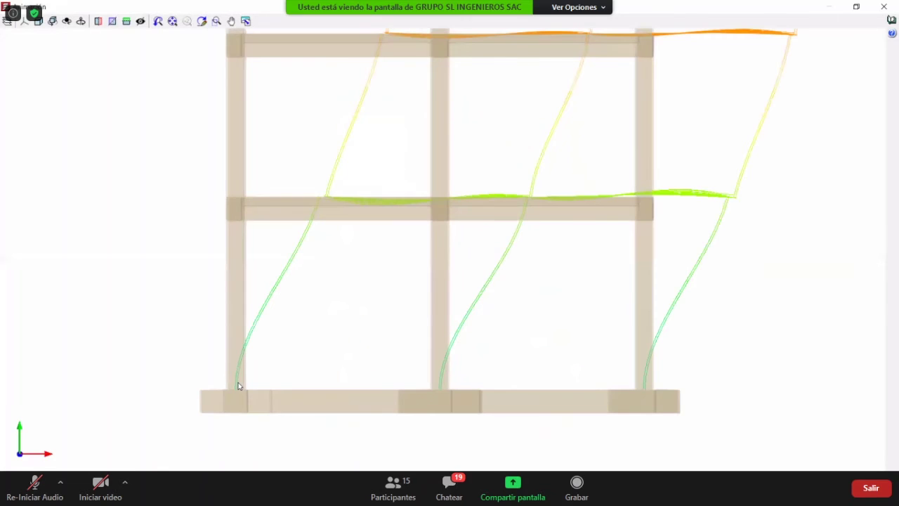
{"action": "scroll", "coordinate": [238, 379], "scroll_direction": "down", "scroll_amount": 2}
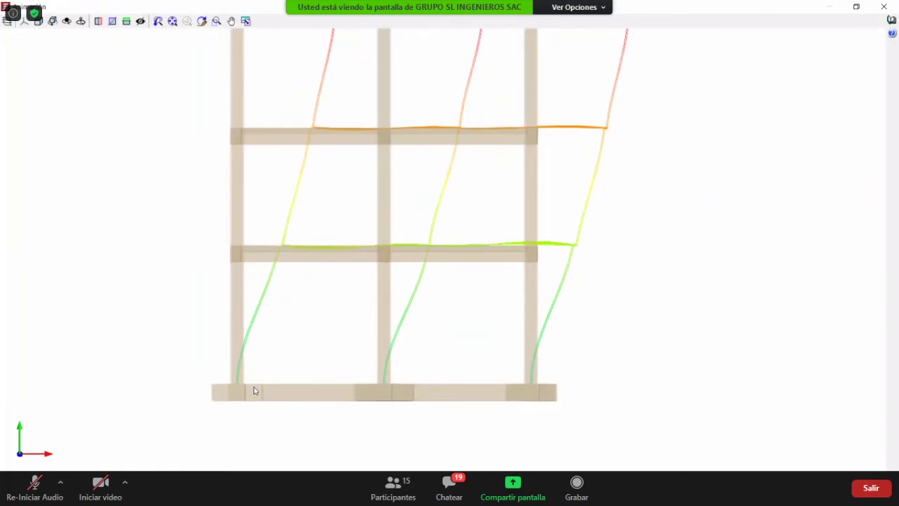
{"action": "left_click_drag", "start_coordinate": [249, 389], "coordinate": [249, 389]}
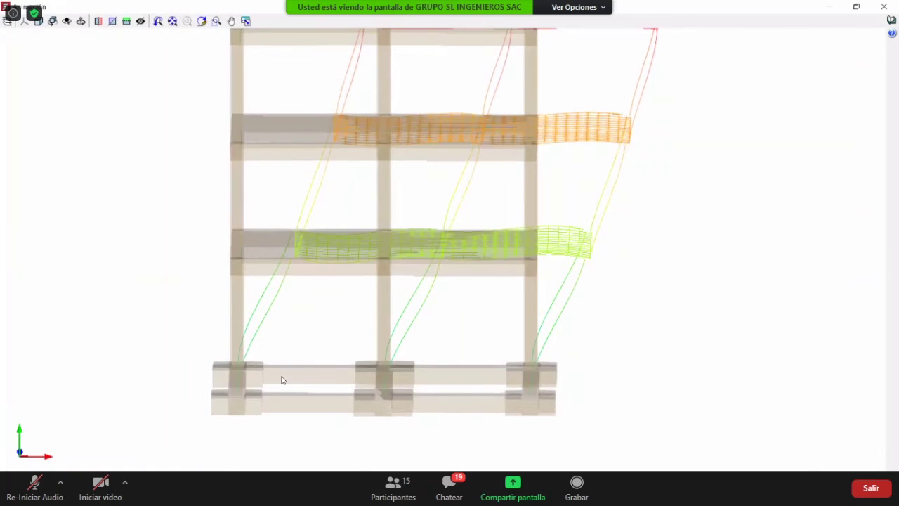
{"action": "scroll", "coordinate": [278, 379], "scroll_direction": "down", "scroll_amount": 2}
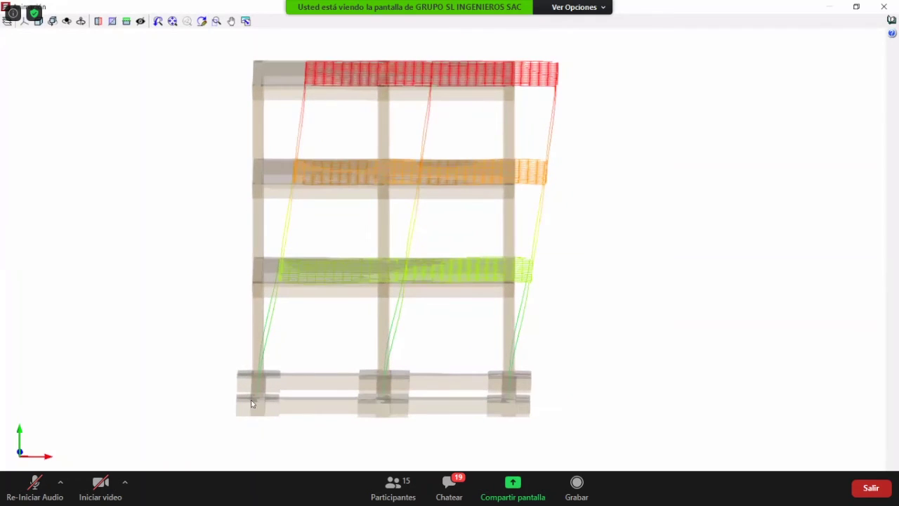
{"action": "scroll", "coordinate": [256, 409], "scroll_direction": "up", "scroll_amount": 2}
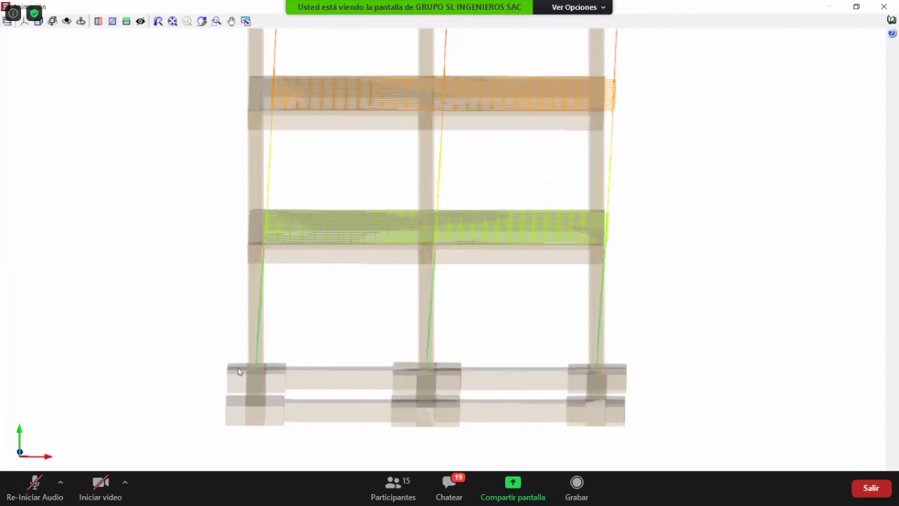
{"action": "scroll", "coordinate": [310, 406], "scroll_direction": "up", "scroll_amount": 1}
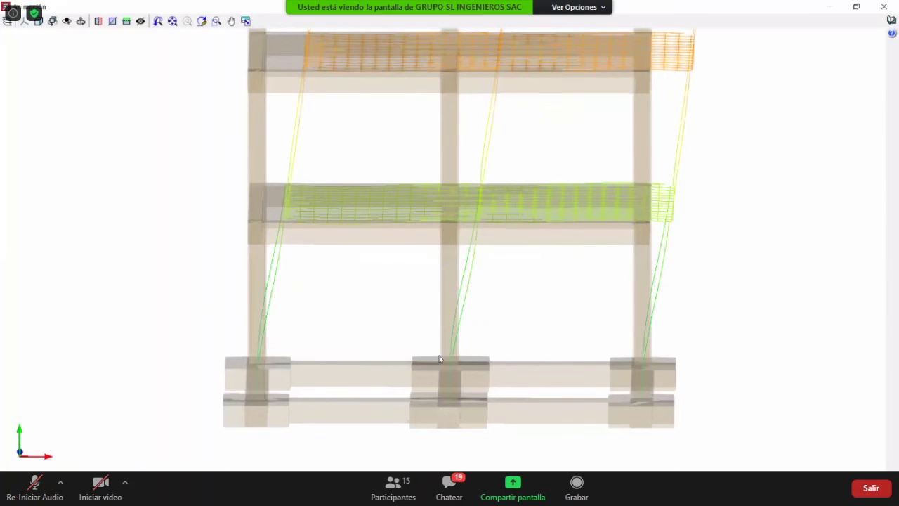
{"action": "scroll", "coordinate": [439, 355], "scroll_direction": "down", "scroll_amount": 1}
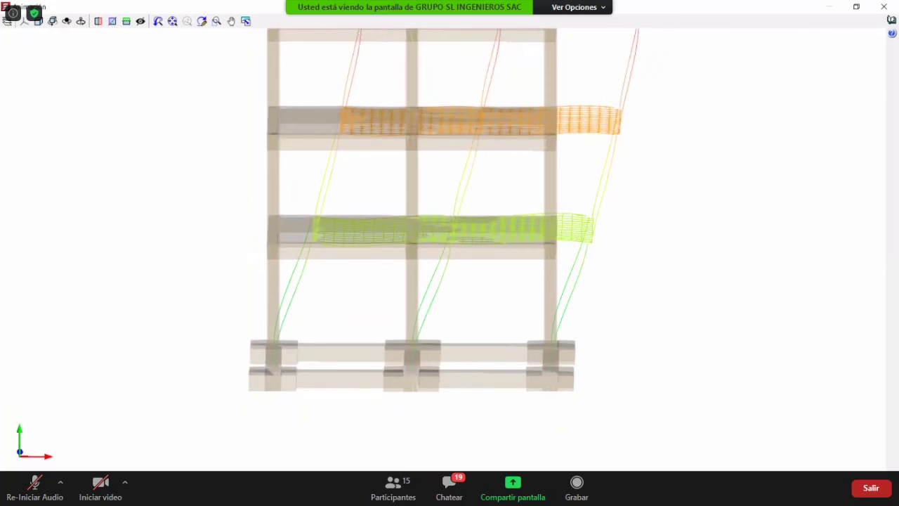
{"action": "scroll", "coordinate": [215, 416], "scroll_direction": "up", "scroll_amount": 1}
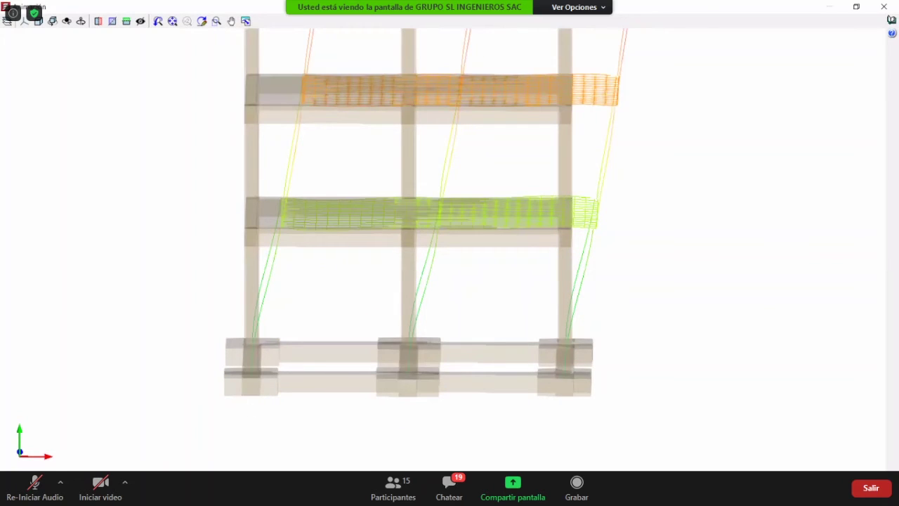
{"action": "scroll", "coordinate": [430, 346], "scroll_direction": "up", "scroll_amount": 1}
- Review the PowerPoint slide comparing foundations with and without exterior fixity, and return to the deformation animation in CYPECAD
{"action": "key", "text": "alt+Tab"}
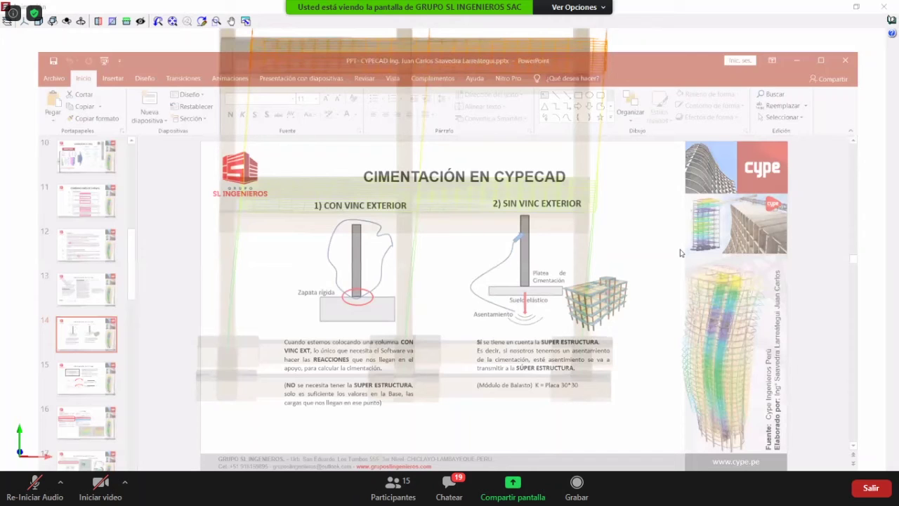
{"action": "key", "text": "alt+Tab"}
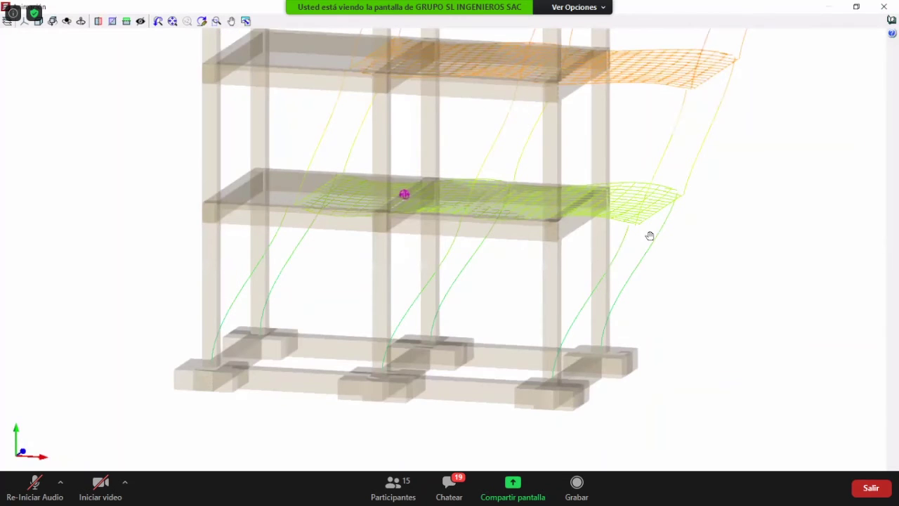
- Leave the deformation animation and review the soil settings for foundations with exterior fixity in the general data, leaving them unchanged
{"action": "key", "text": "Escape"}
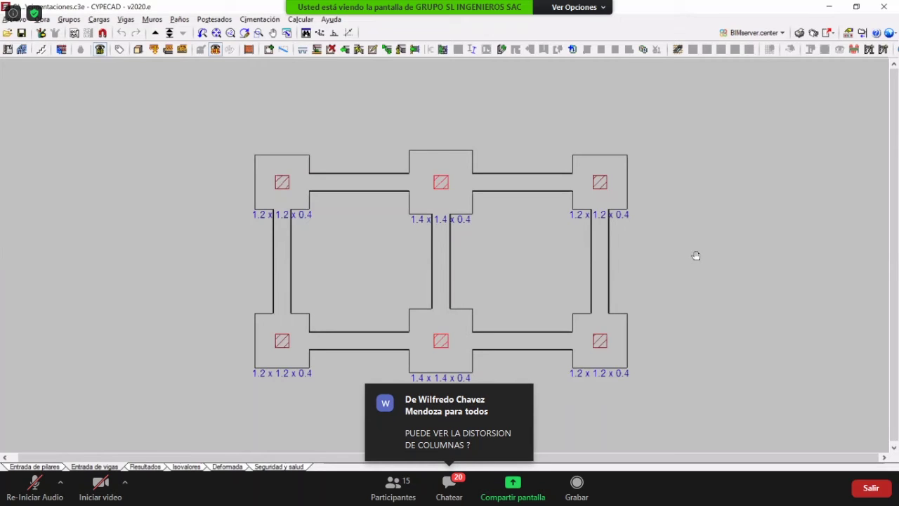
{"action": "middle_click_drag", "start_coordinate": [467, 243], "coordinate": [461, 251]}
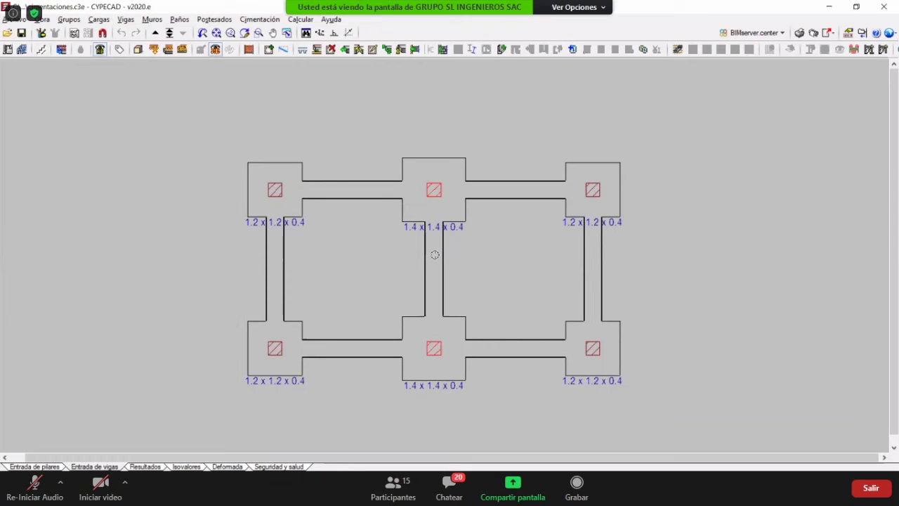
{"action": "middle_click_drag", "start_coordinate": [435, 255], "coordinate": [429, 253]}
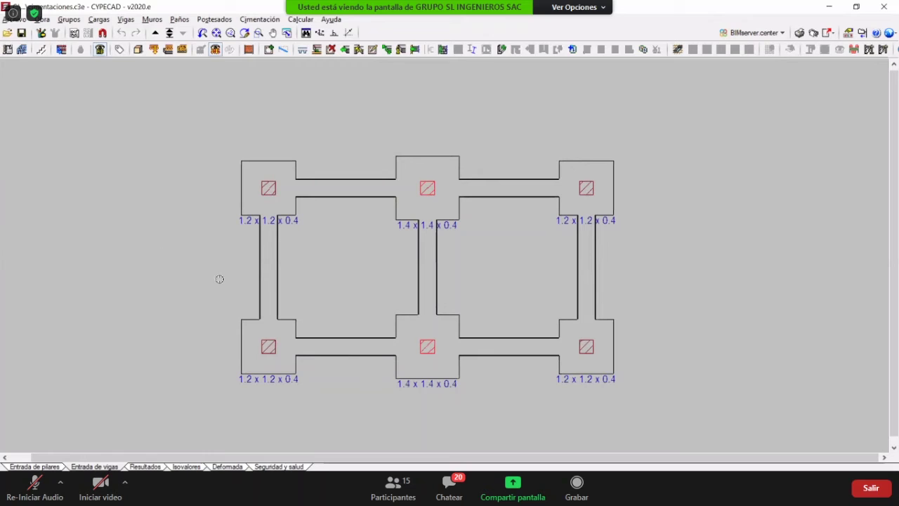
{"action": "left_click", "coordinate": [7, 49]}
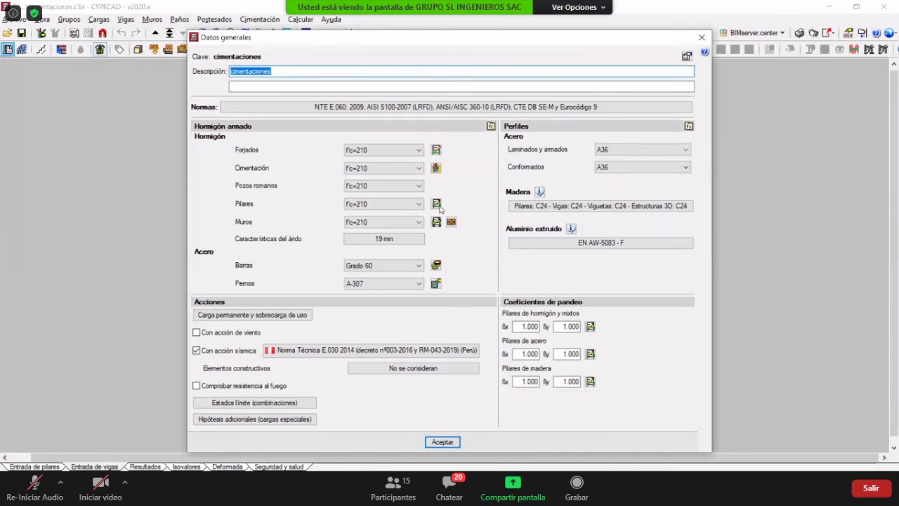
{"action": "left_click", "coordinate": [436, 169]}
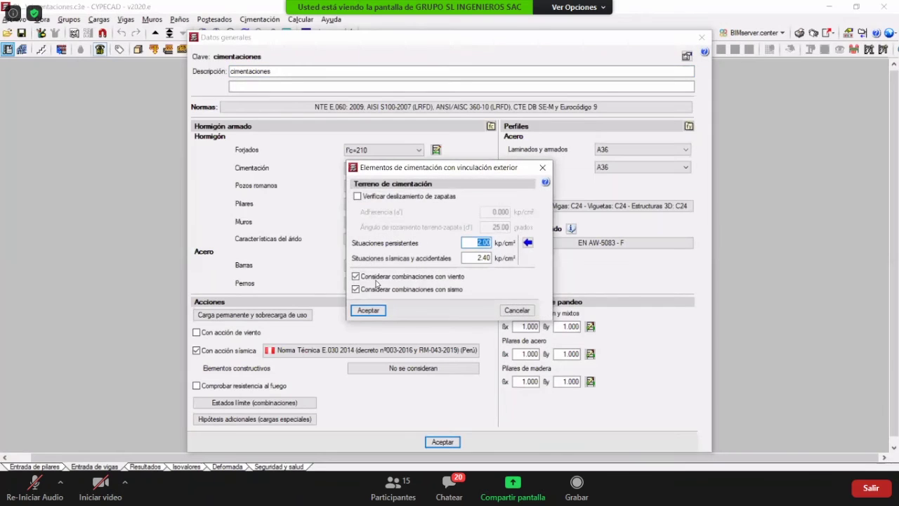
{"action": "left_click", "coordinate": [517, 310]}
{"action": "left_click", "coordinate": [450, 441]}
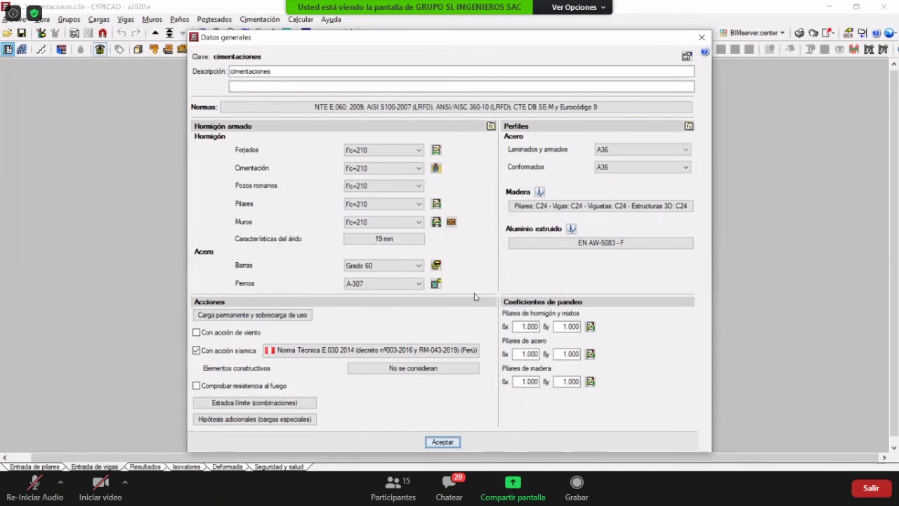
{"action": "left_click", "coordinate": [449, 281]}
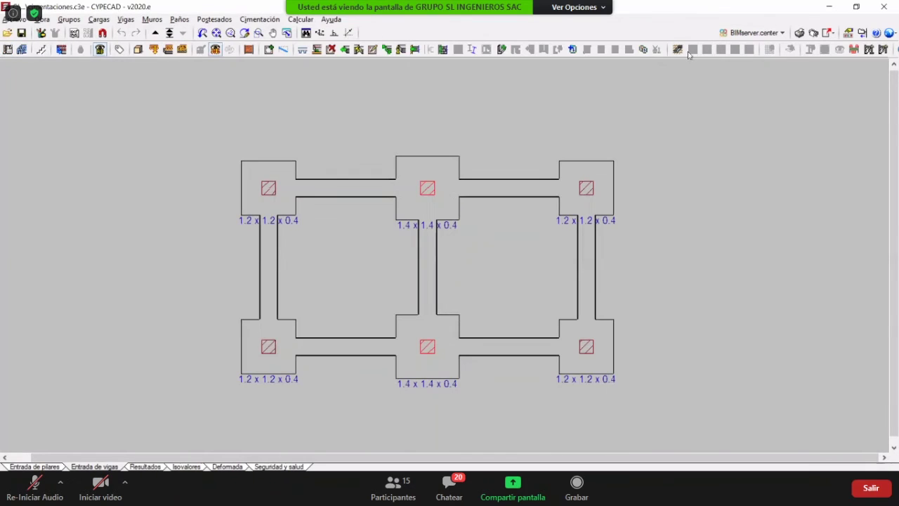
- Reopen the deformed shape view and set the displacement scale factor to 300
{"action": "left_click", "coordinate": [220, 467]}
{"action": "left_click", "coordinate": [446, 281]}
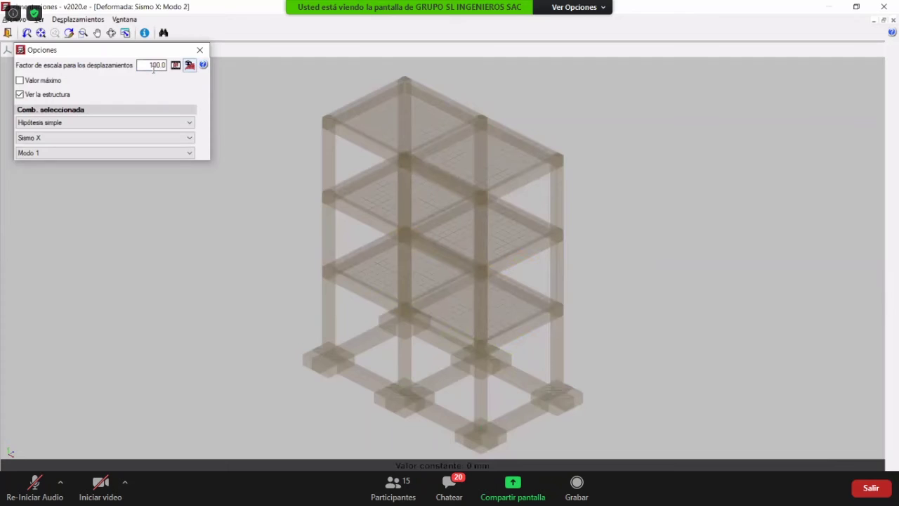
{"action": "double_click", "coordinate": [153, 66]}
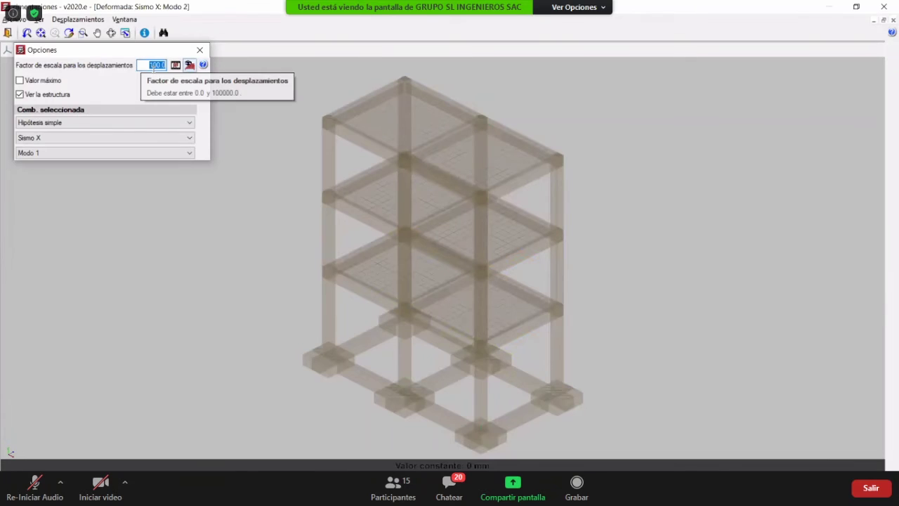
{"action": "type", "text": "300"}
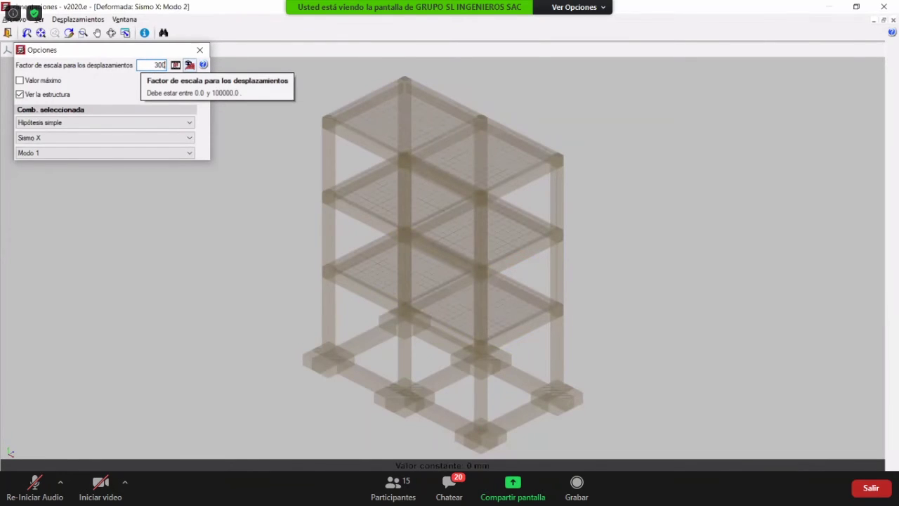
- Play the deformed shape animation for Sismo X Modo 1, restart it once, and return to the display options
{"action": "left_click", "coordinate": [176, 66]}
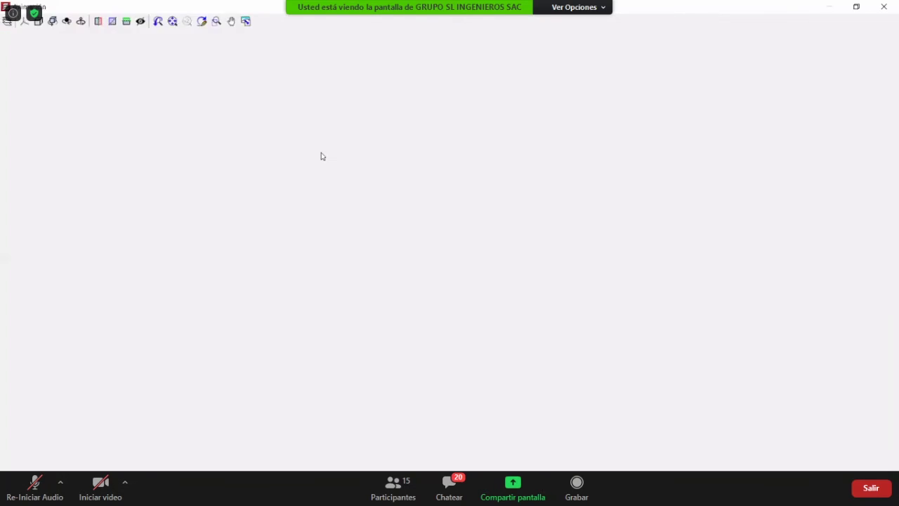
{"action": "left_click", "coordinate": [880, 7]}
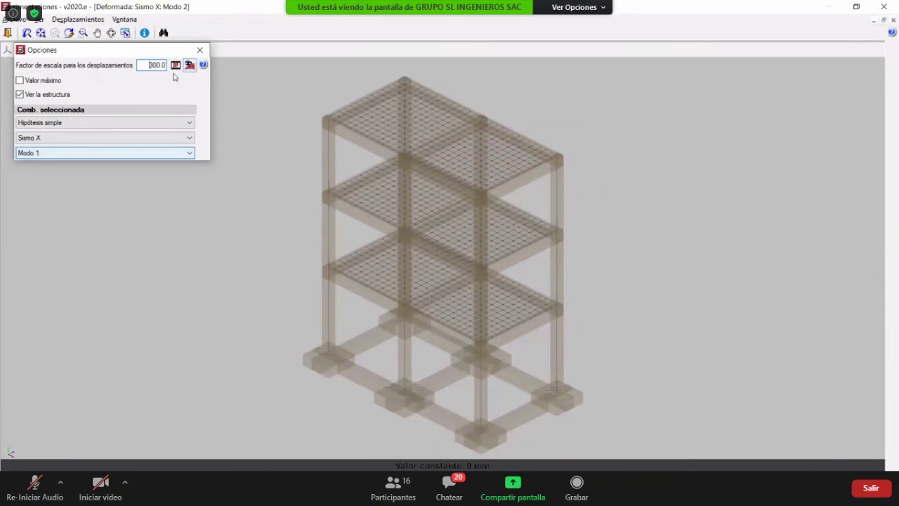
{"action": "left_click", "coordinate": [175, 65]}
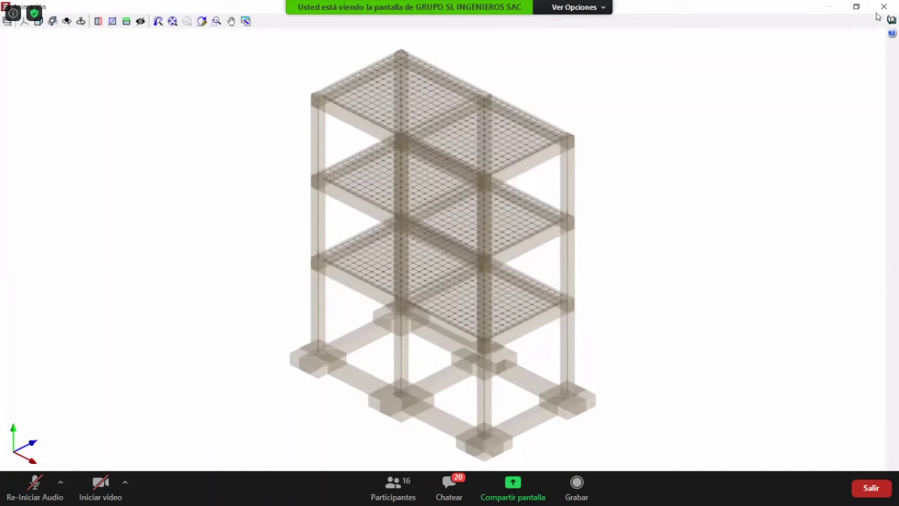
{"action": "left_click", "coordinate": [883, 7]}
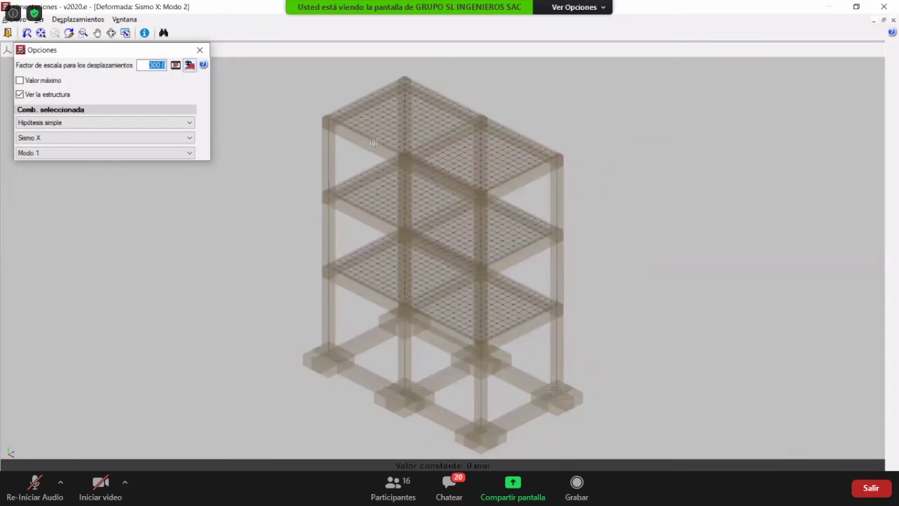
- Check the available Sismo X modes and switch the deformed shape to the simple hypothesis Sismo Y, Modo 2
{"action": "left_click", "coordinate": [45, 137]}
{"action": "left_click", "coordinate": [48, 171]}
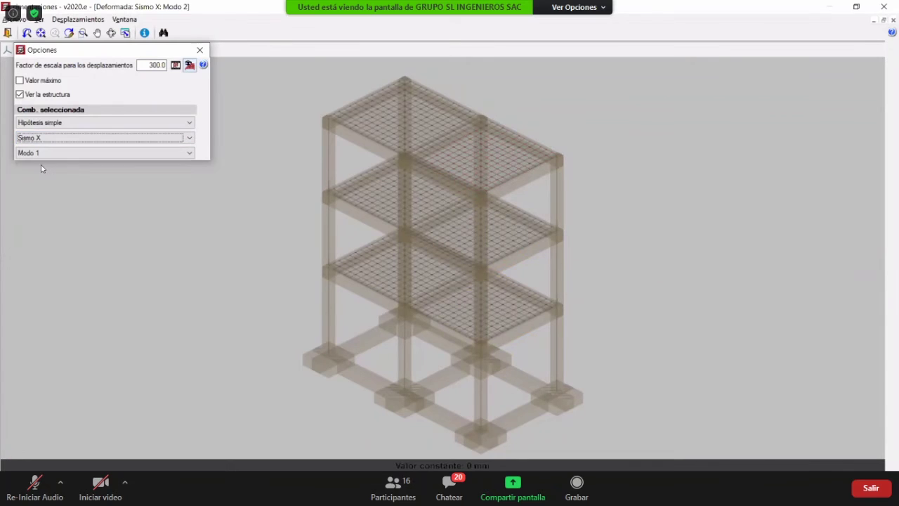
{"action": "left_click", "coordinate": [39, 153]}
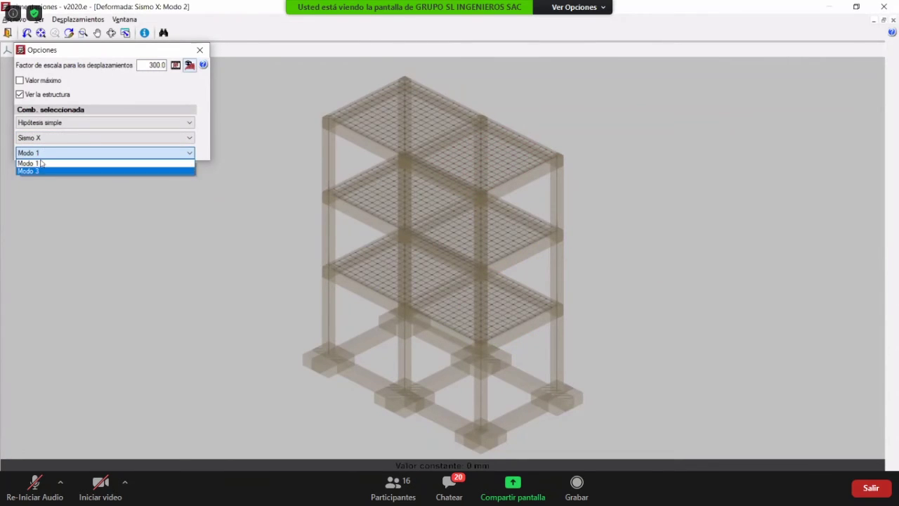
{"action": "left_click", "coordinate": [40, 164]}
{"action": "left_click", "coordinate": [42, 138]}
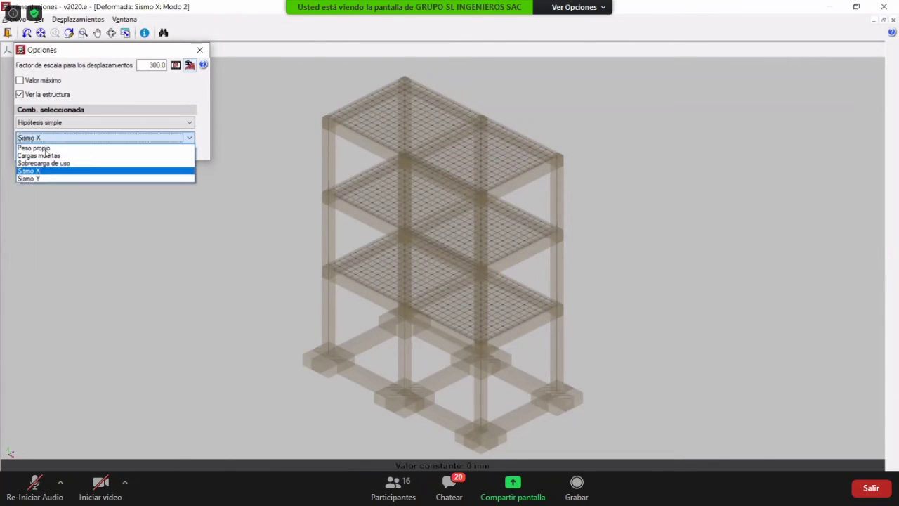
{"action": "left_click", "coordinate": [37, 171]}
{"action": "left_click", "coordinate": [37, 137]}
{"action": "left_click", "coordinate": [30, 178]}
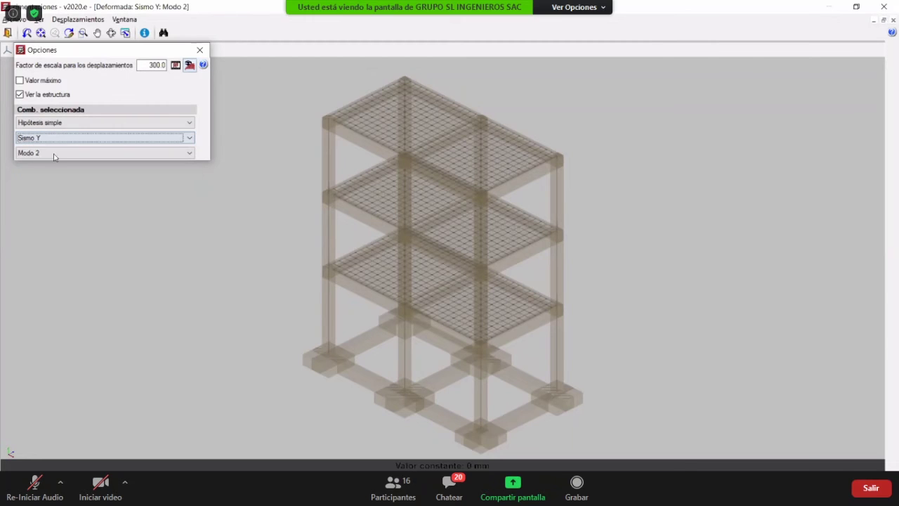
- Animate the Sismo Y Modo 2 deformed shape and examine the structure's movement from the side and front
{"action": "left_click", "coordinate": [175, 64]}
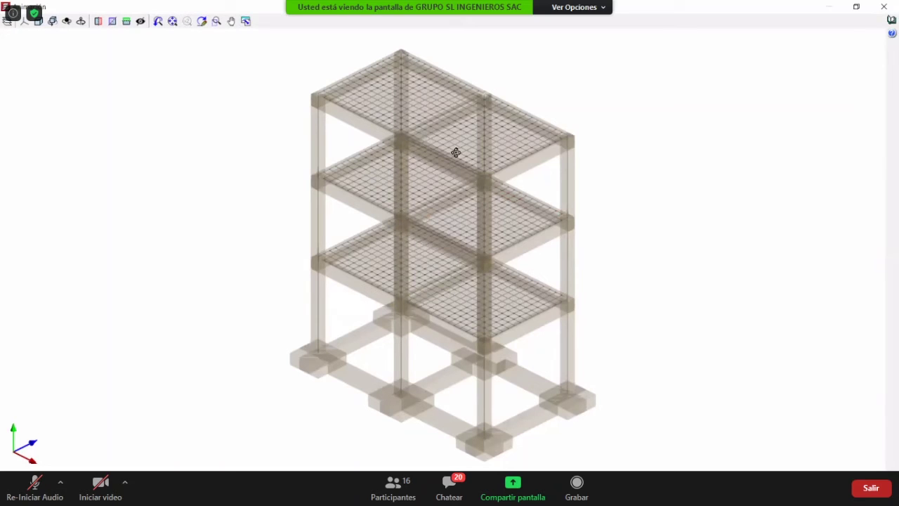
{"action": "left_click_drag", "start_coordinate": [477, 154], "coordinate": [462, 178]}
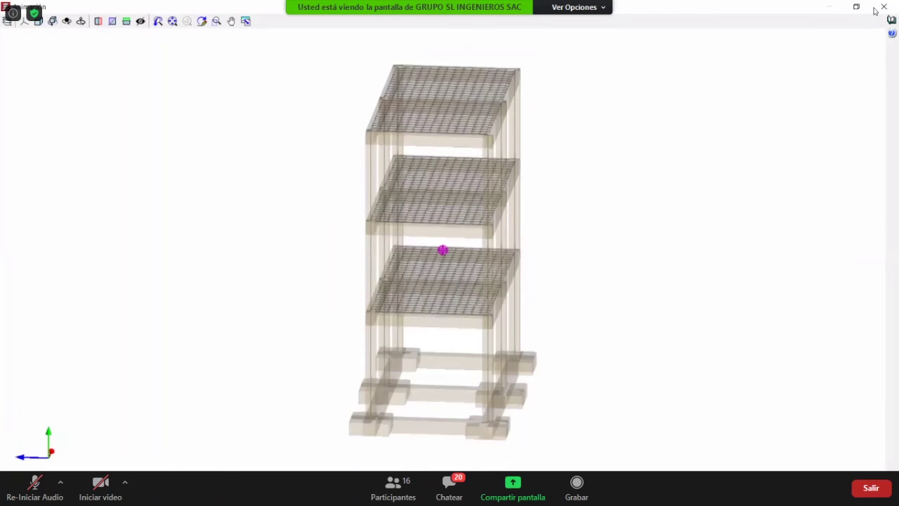
{"action": "left_click_drag", "start_coordinate": [874, 9], "coordinate": [518, 303]}
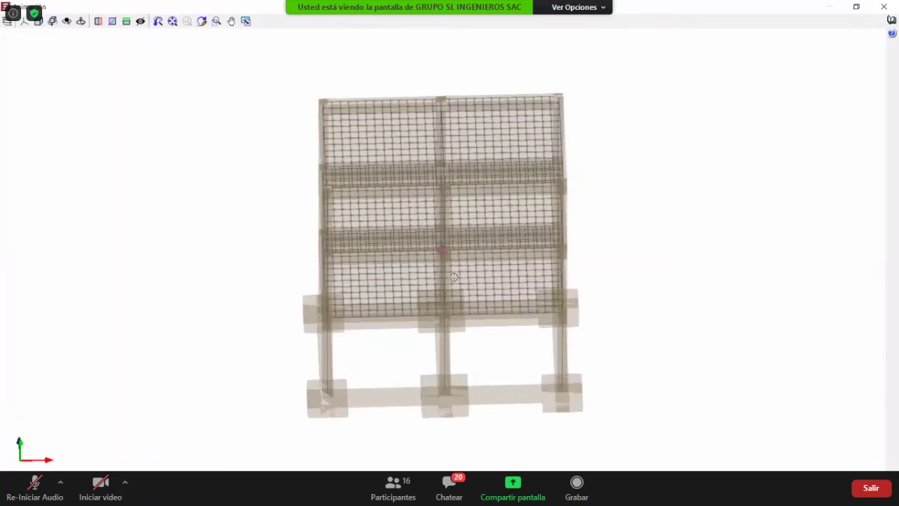
{"action": "left_click_drag", "start_coordinate": [453, 276], "coordinate": [461, 292]}
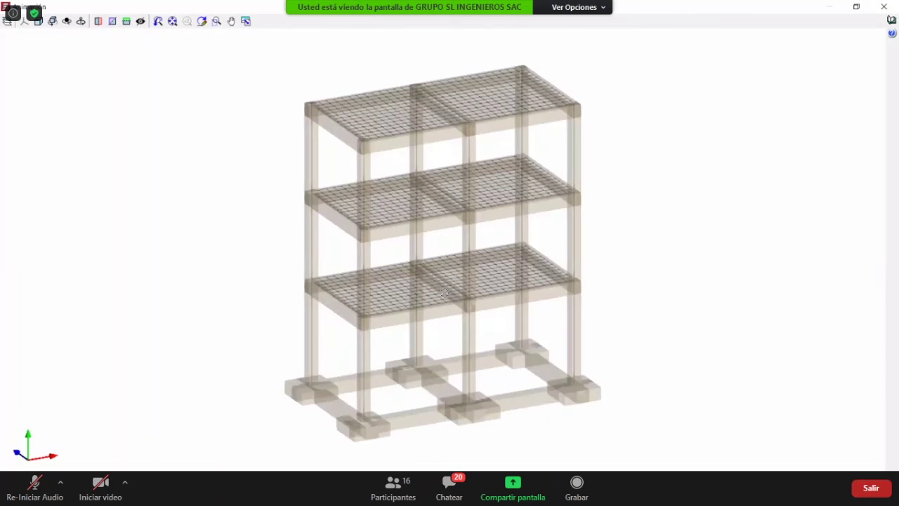
{"action": "left_click", "coordinate": [883, 8]}
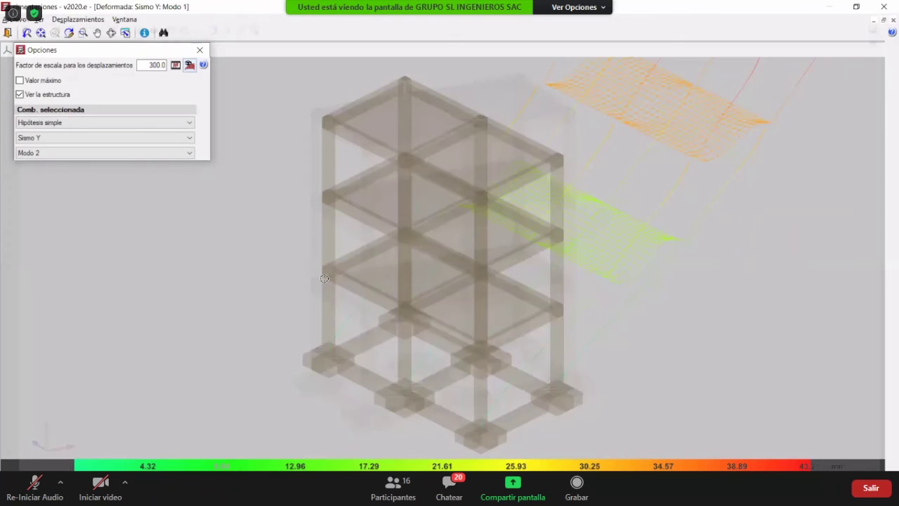
- Leave the deformed shape view and display the foundation plan in the results view
{"action": "right_click", "coordinate": [328, 291]}
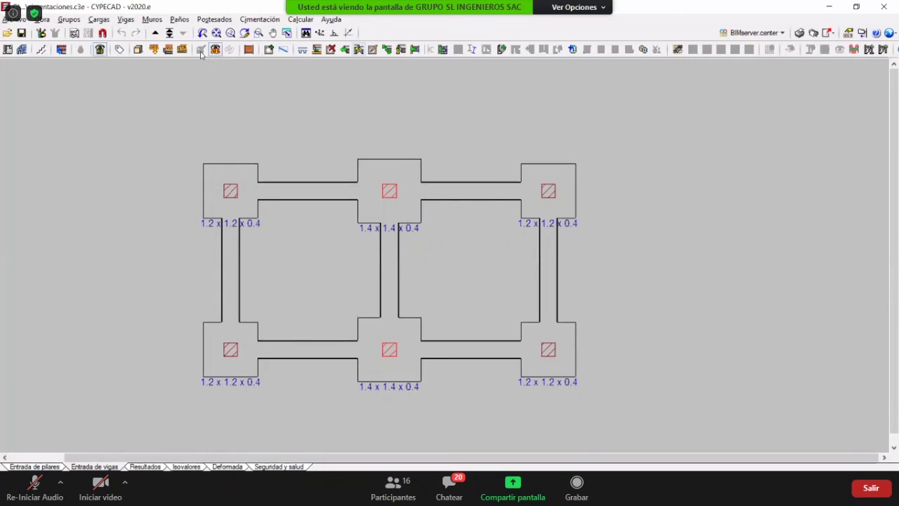
{"action": "key", "text": "alt+l"}
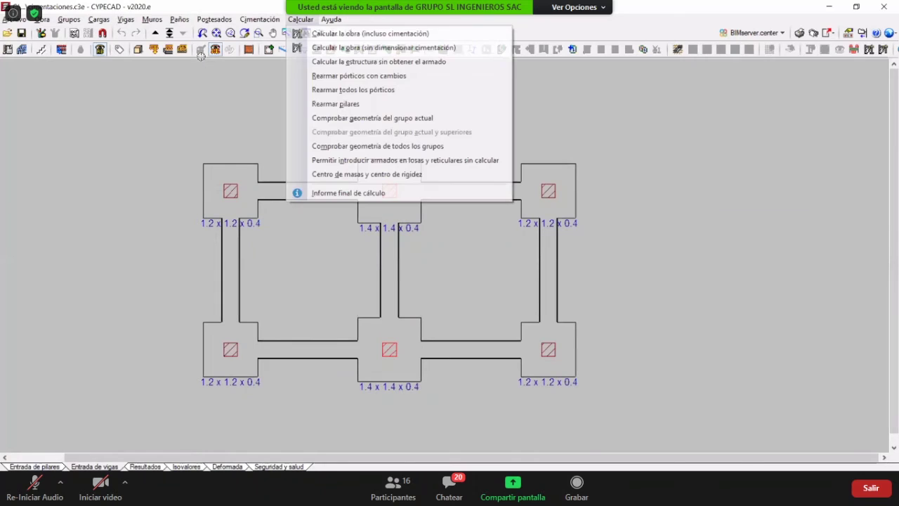
{"action": "left_click", "coordinate": [144, 466]}
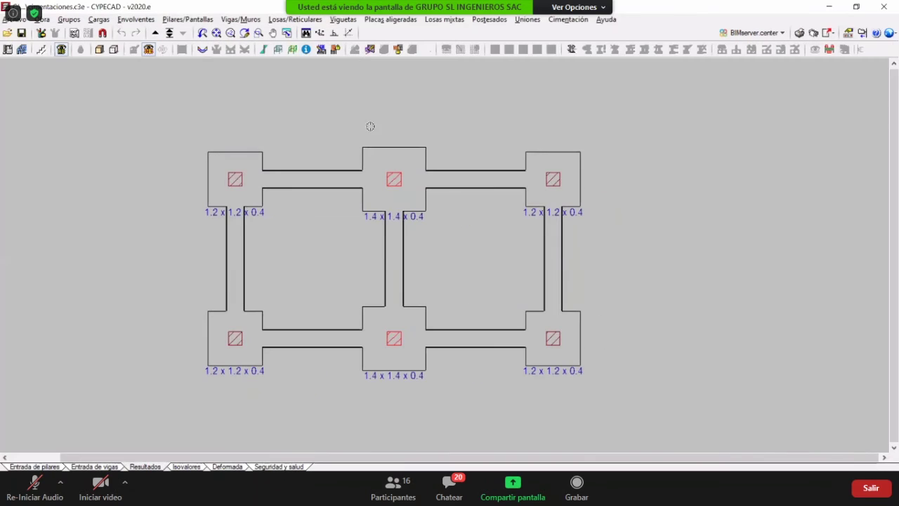
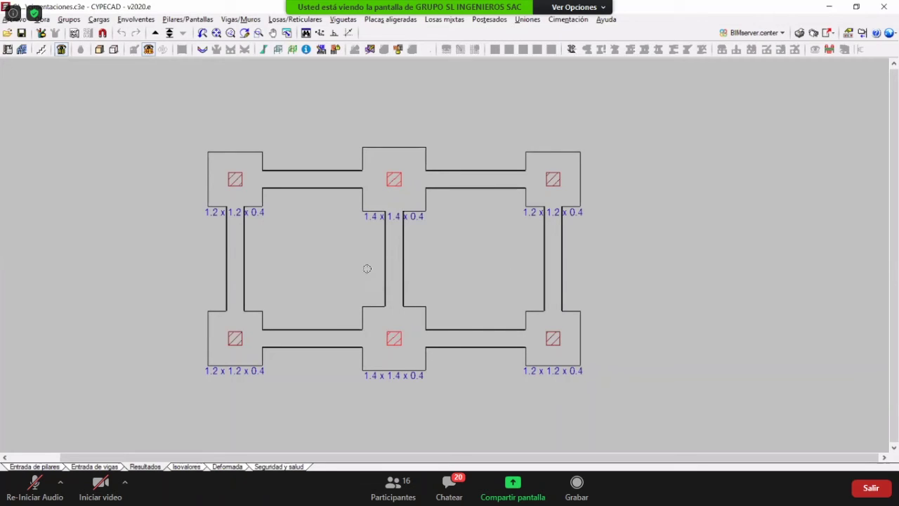
{"action": "middle_click_drag", "start_coordinate": [393, 221], "coordinate": [389, 230]}
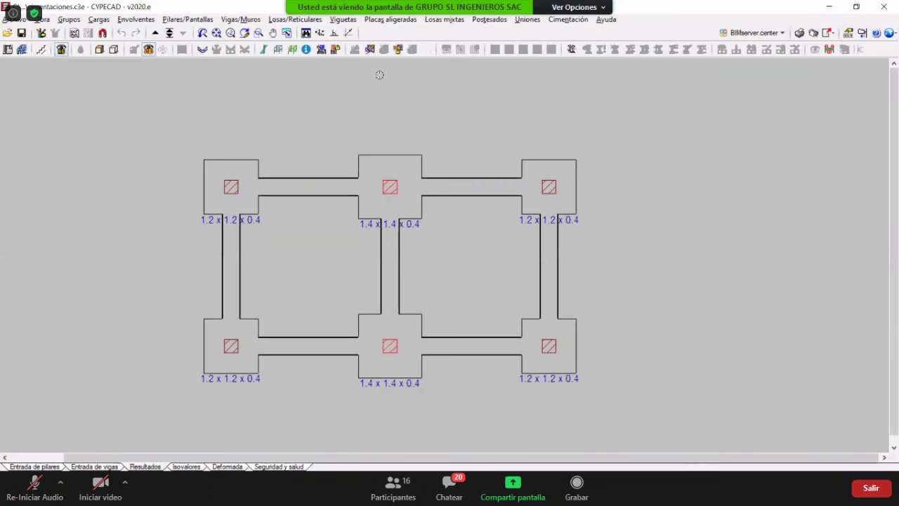
{"action": "middle_click_drag", "start_coordinate": [374, 286], "coordinate": [366, 282]}
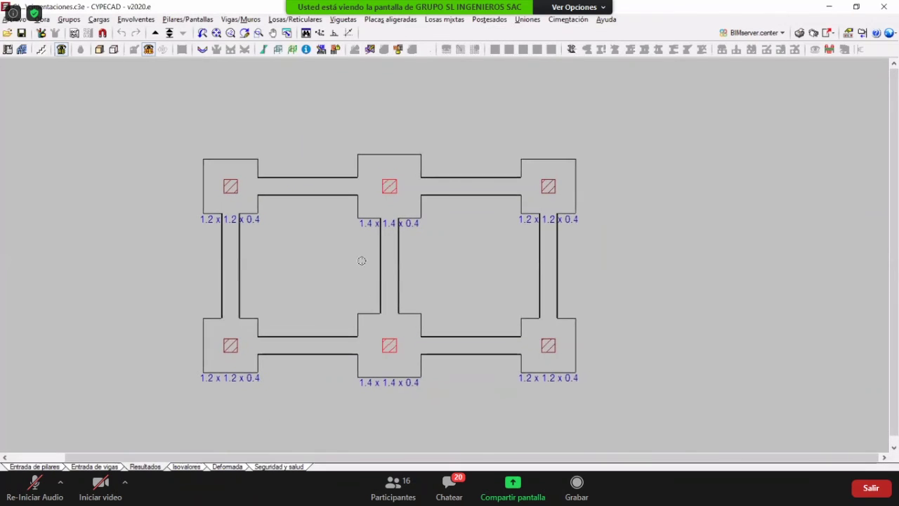
- Open the upper-left 1.2 x 1.2 x 0.4 footing of the plan for editing and examine its reinforcement detailing up close
{"action": "left_click", "coordinate": [369, 51]}
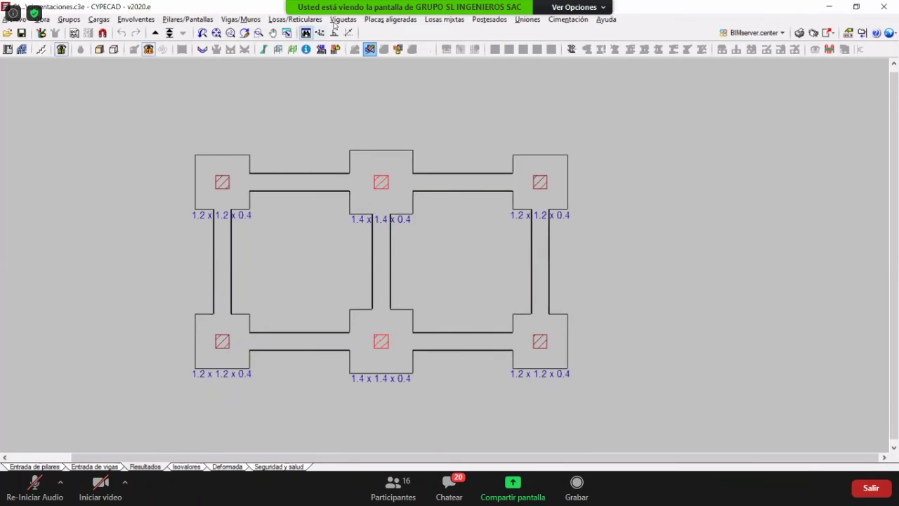
{"action": "left_click", "coordinate": [566, 20]}
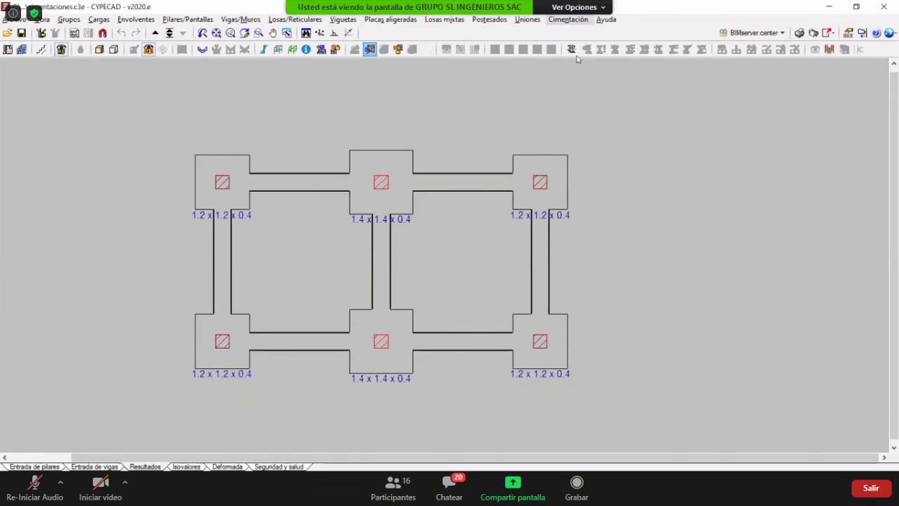
{"action": "left_click", "coordinate": [577, 48]}
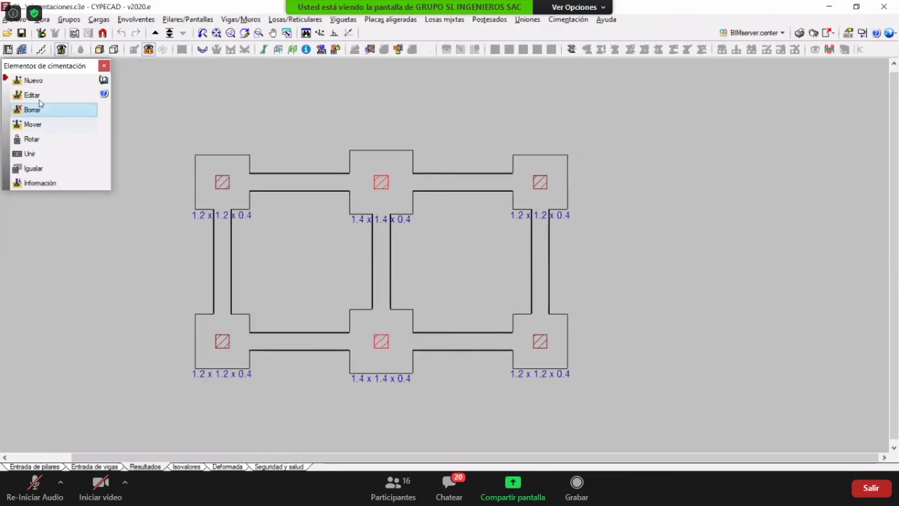
{"action": "left_click", "coordinate": [43, 95]}
{"action": "left_click", "coordinate": [200, 193]}
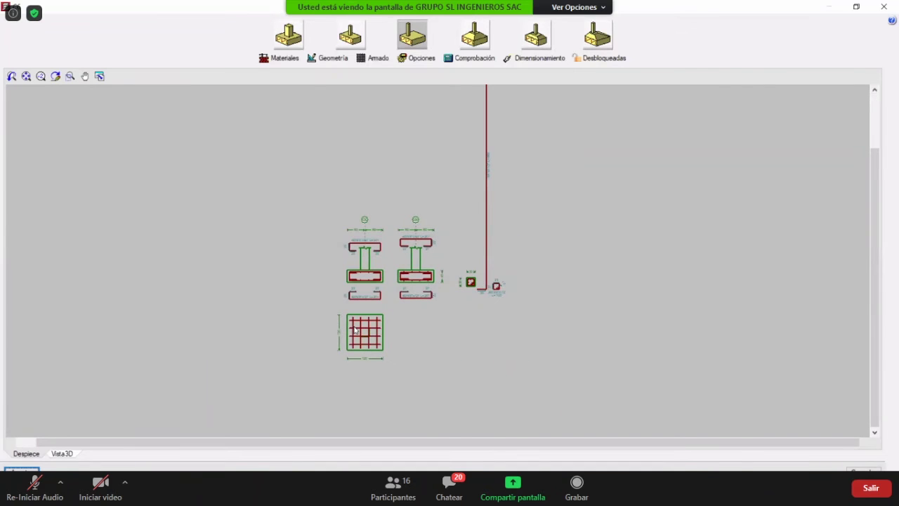
{"action": "scroll", "coordinate": [355, 330], "scroll_direction": "up", "scroll_amount": 2}
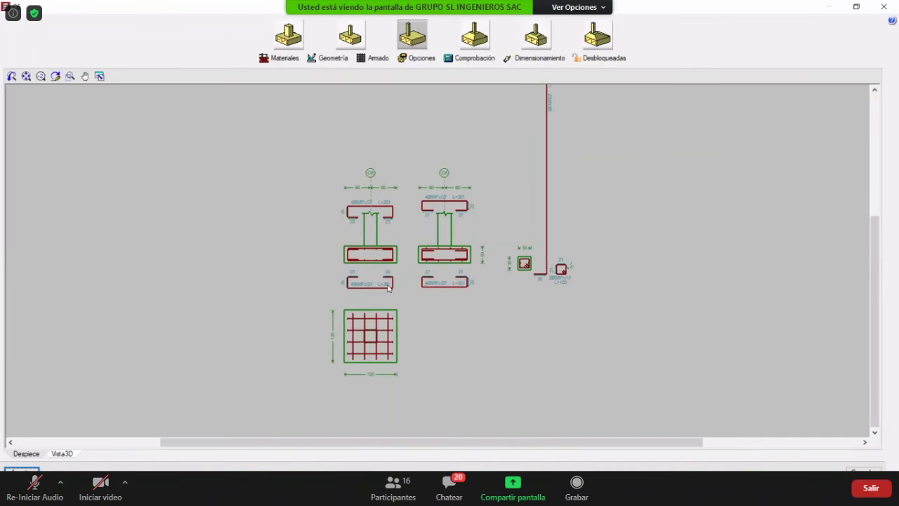
{"action": "scroll", "coordinate": [388, 282], "scroll_direction": "up", "scroll_amount": 3}
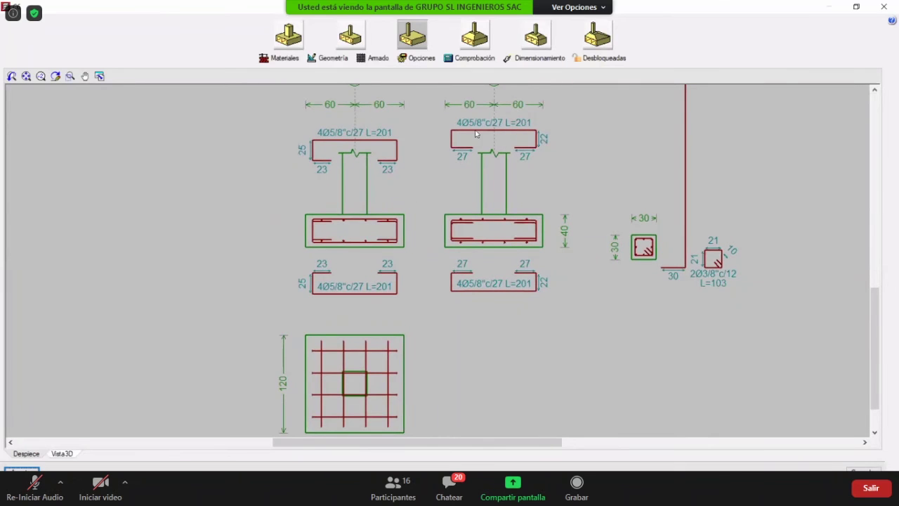
- Run the footing's compliance check and review the full listing, from soil stresses and overturning through reinforcement to the additional information
{"action": "scroll", "coordinate": [500, 66], "scroll_direction": "down", "scroll_amount": 2}
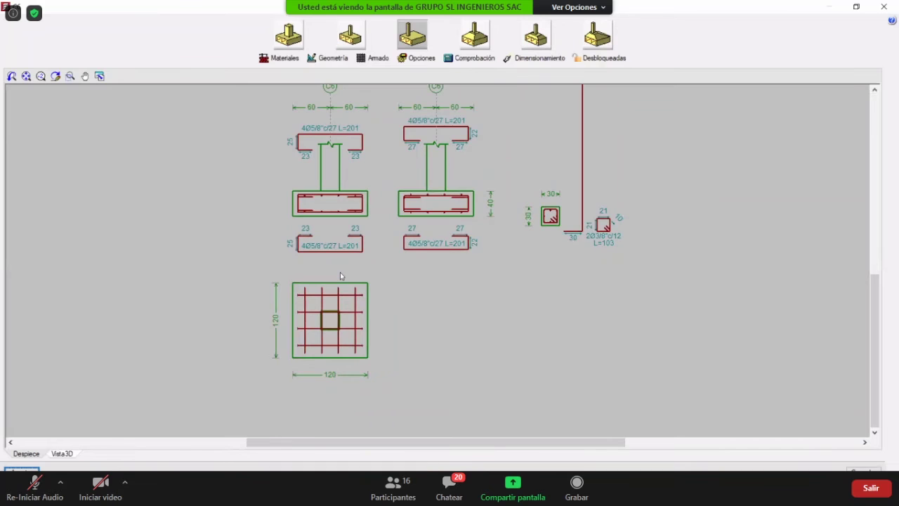
{"action": "scroll", "coordinate": [340, 275], "scroll_direction": "up", "scroll_amount": 1}
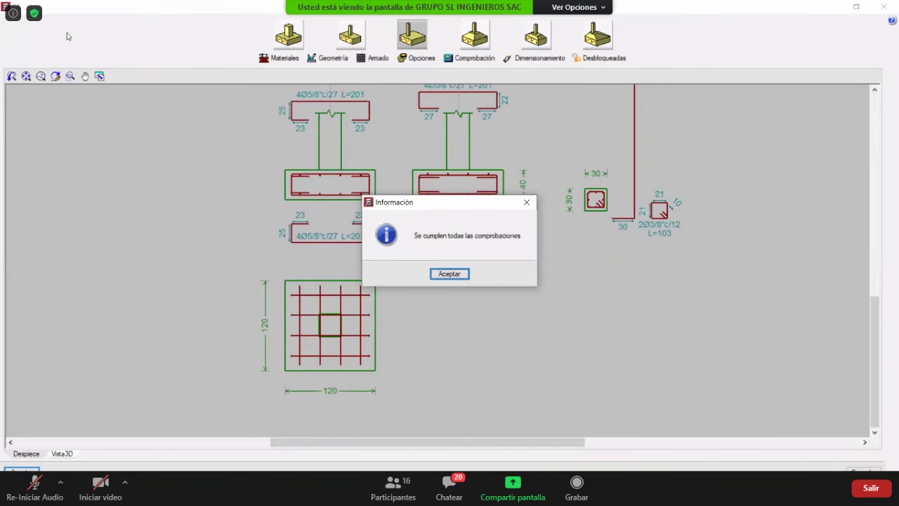
{"action": "key", "text": "Return"}
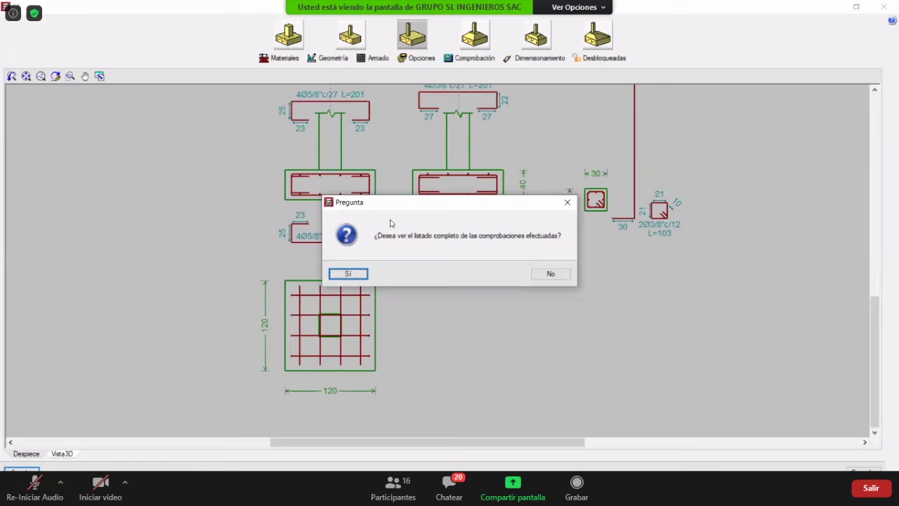
{"action": "key", "text": "Return"}
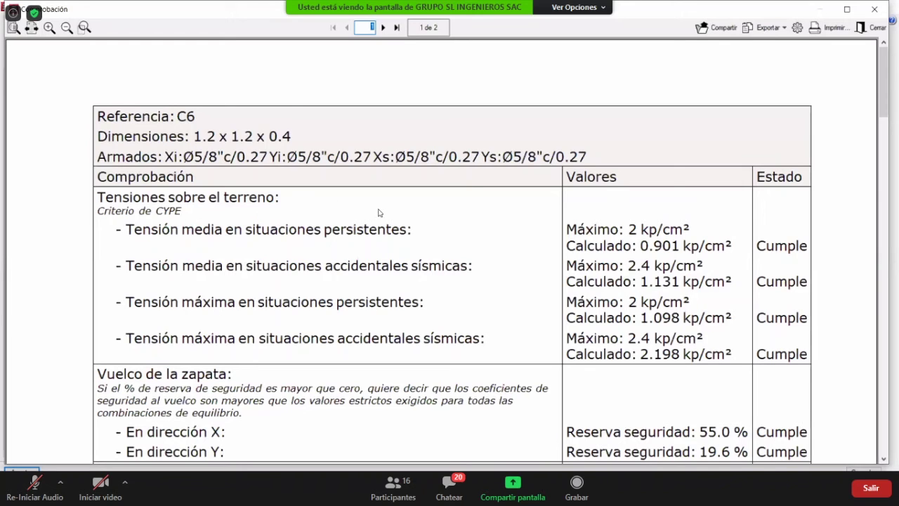
{"action": "scroll", "coordinate": [378, 212], "scroll_direction": "down", "scroll_amount": 1}
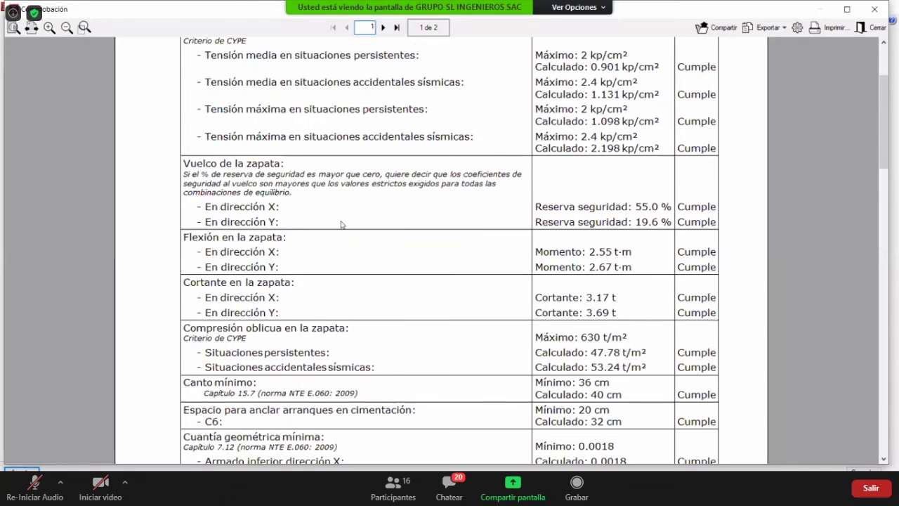
{"action": "scroll", "coordinate": [342, 224], "scroll_direction": "down", "scroll_amount": 3}
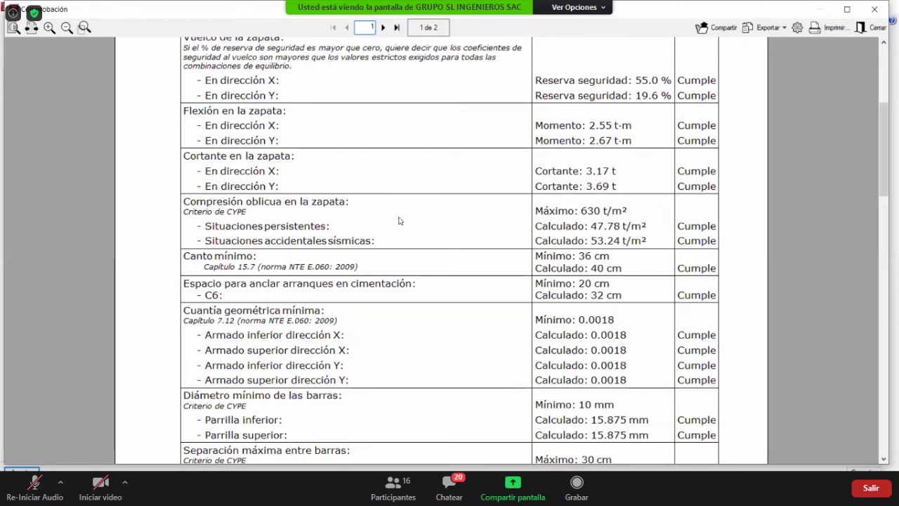
{"action": "scroll", "coordinate": [449, 196], "scroll_direction": "down", "scroll_amount": 15}
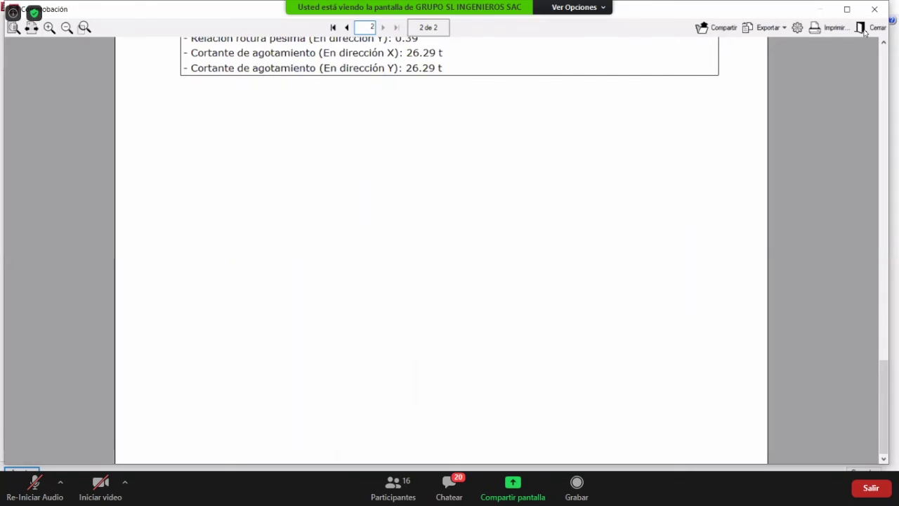
{"action": "scroll", "coordinate": [798, 71], "scroll_direction": "up", "scroll_amount": 3}
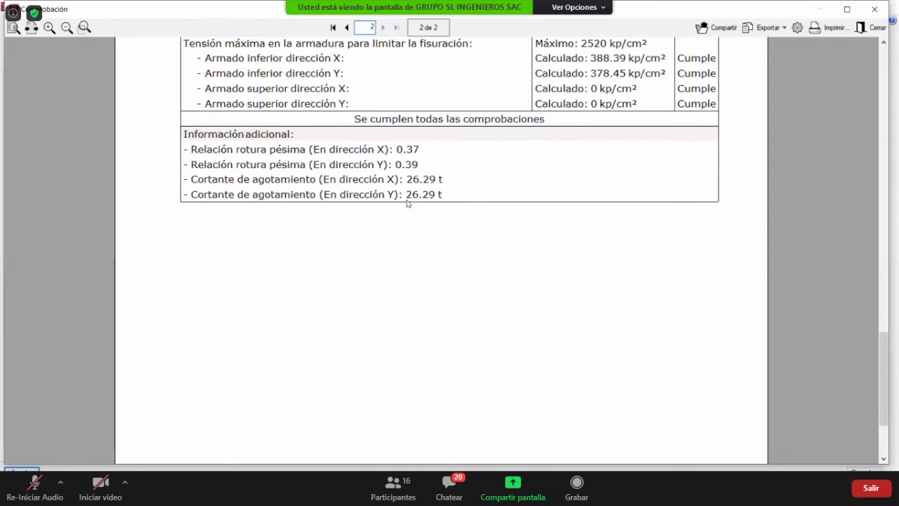
{"action": "scroll", "coordinate": [407, 203], "scroll_direction": "up", "scroll_amount": 2}
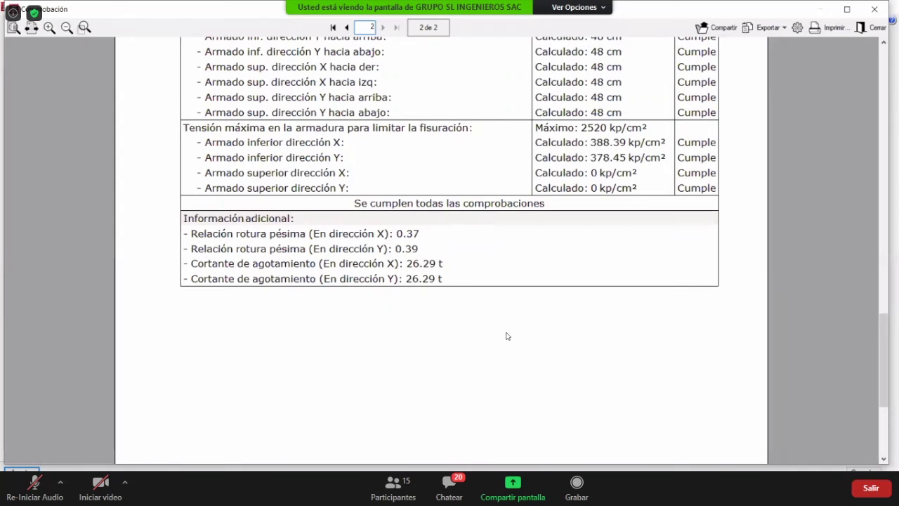
{"action": "key", "text": "Escape"}
- View the footing's lower grid reinforcement settings without changes, then leave the footing editor and return to the foundation plan
{"action": "left_click", "coordinate": [497, 308]}
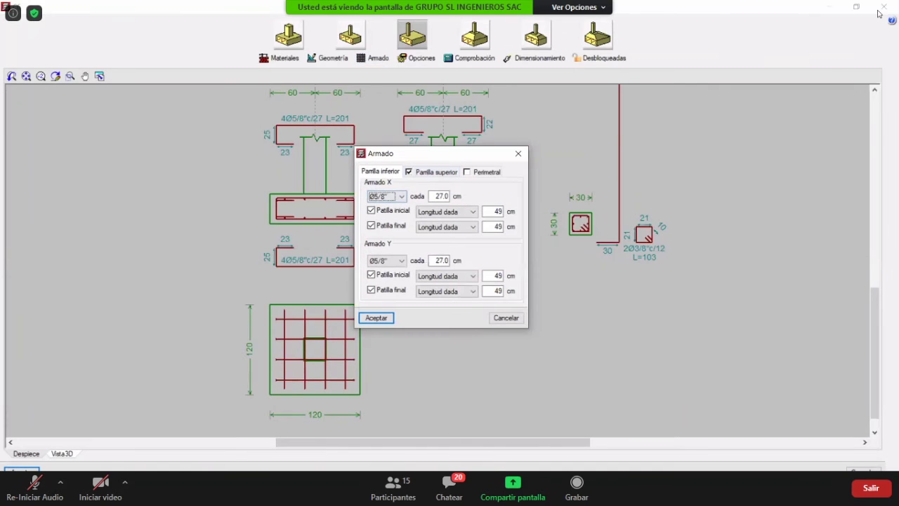
{"action": "key", "text": "Return"}
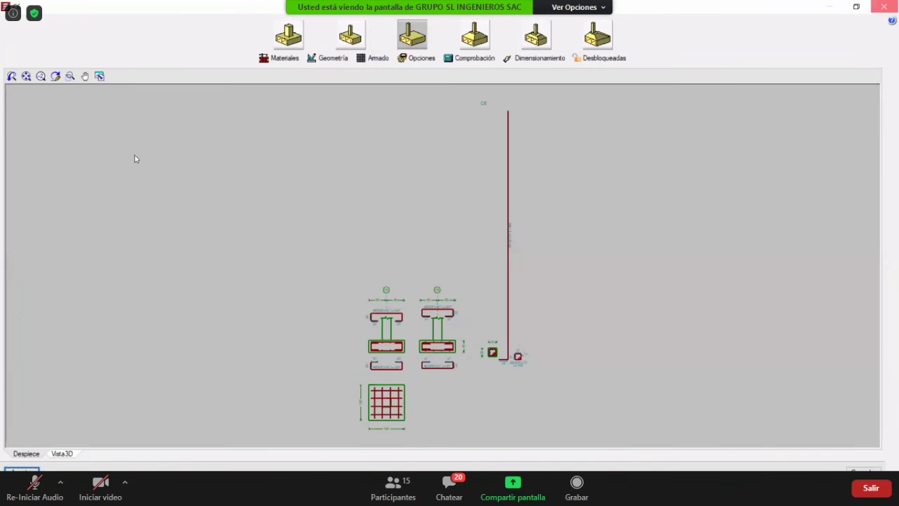
{"action": "left_click", "coordinate": [101, 75]}
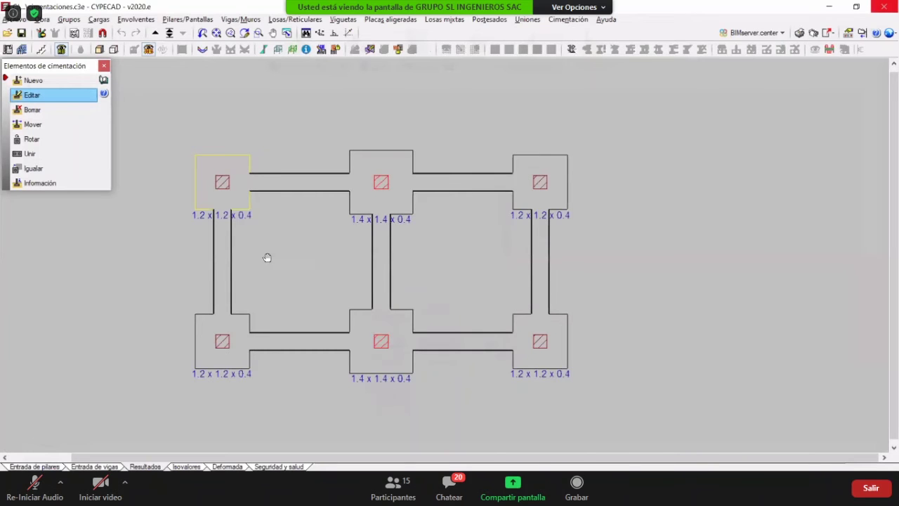
{"action": "right_click", "coordinate": [253, 287]}
{"action": "middle_click_drag", "start_coordinate": [268, 340], "coordinate": [252, 327]}
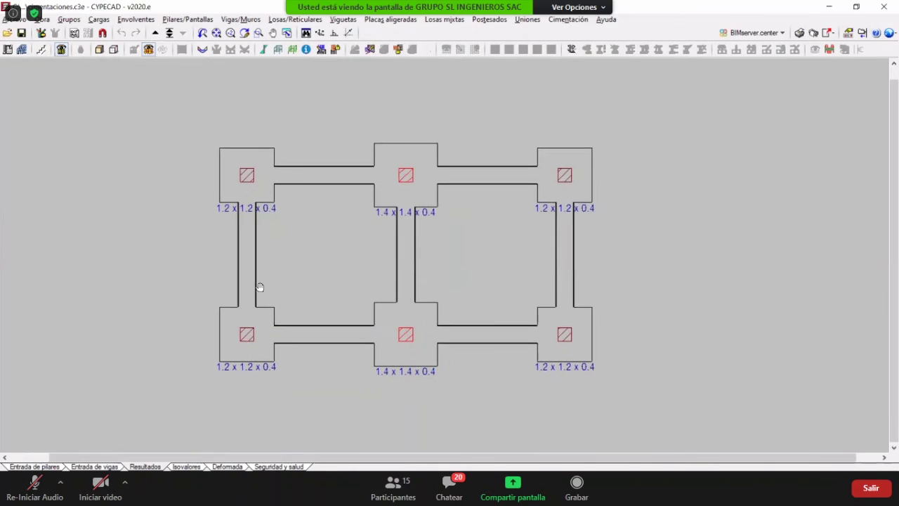
{"action": "scroll", "coordinate": [276, 256], "scroll_direction": "up", "scroll_amount": 2}
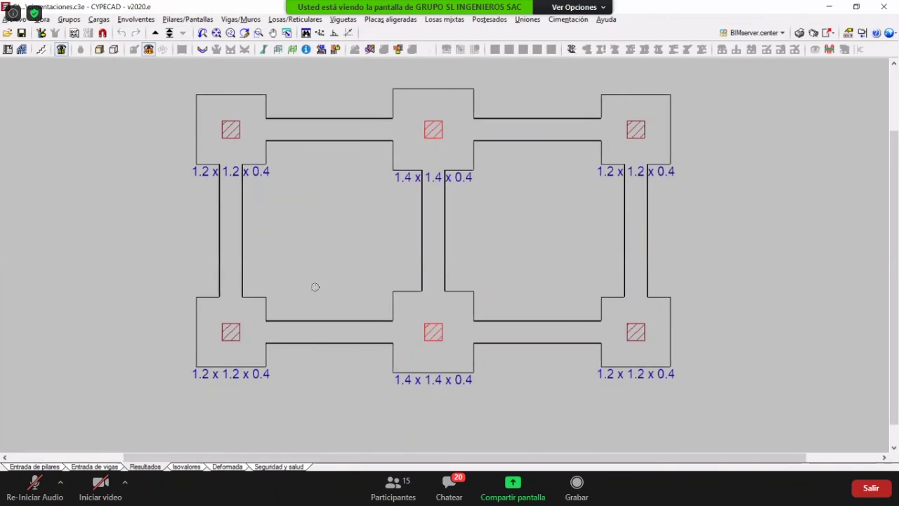
{"action": "scroll", "coordinate": [312, 284], "scroll_direction": "up", "scroll_amount": 1}
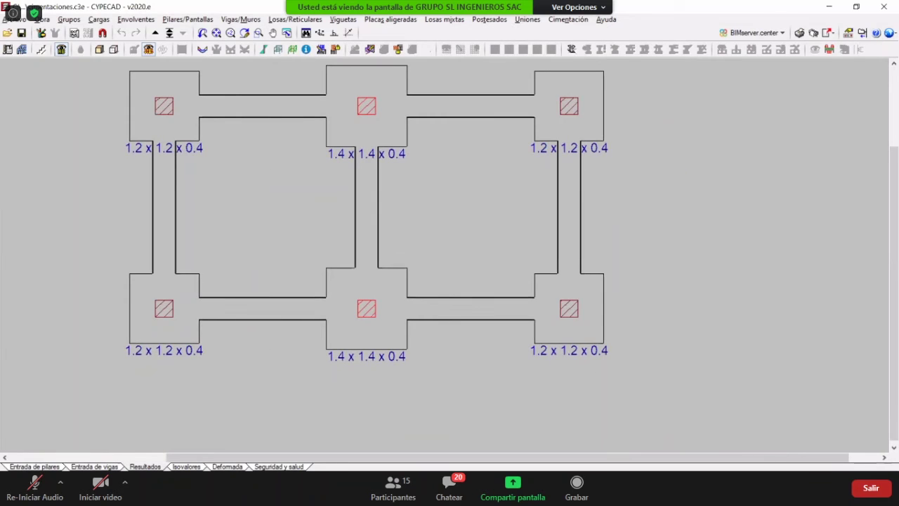
{"action": "key", "text": "ctrl+2"}
{"action": "left_click_drag", "start_coordinate": [274, 241], "coordinate": [352, 303], "text": "ctrl"}
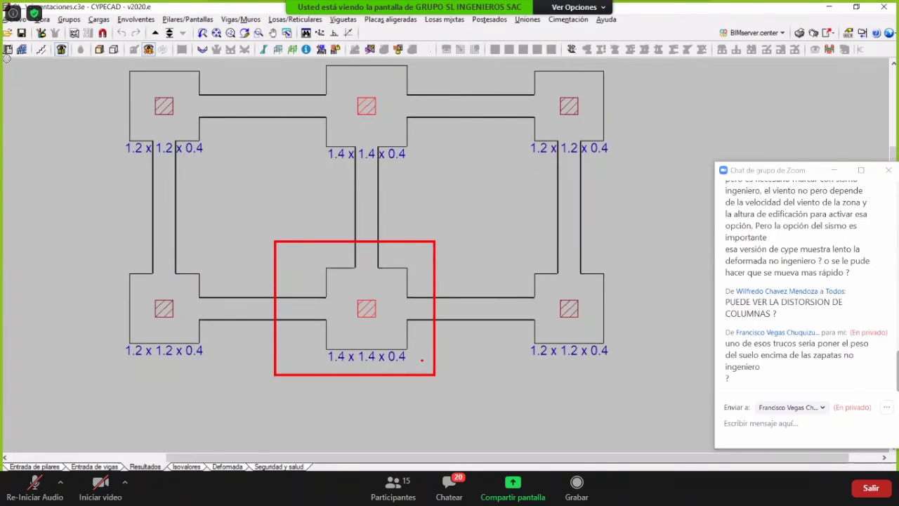
- Open the bar steel types from the project's general data and review the isolated footing options, including the stress increase settings
{"action": "left_click", "coordinate": [7, 50]}
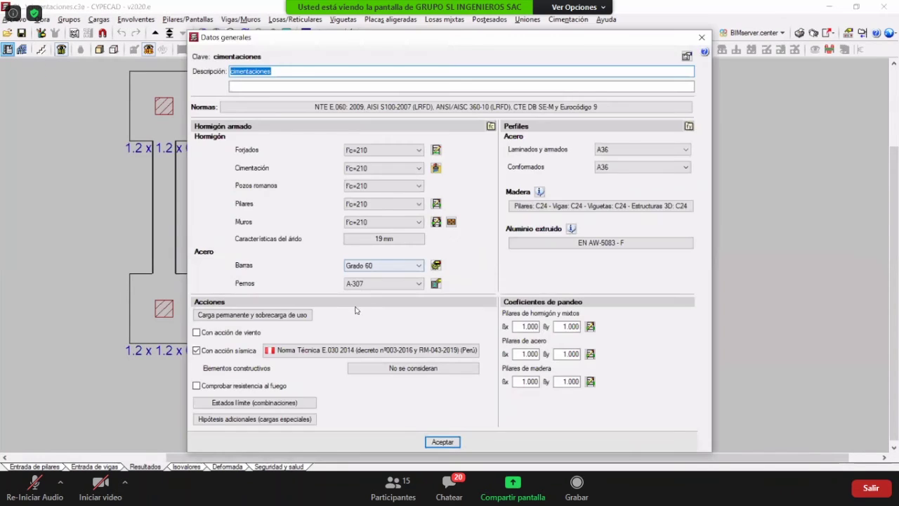
{"action": "left_click", "coordinate": [435, 264]}
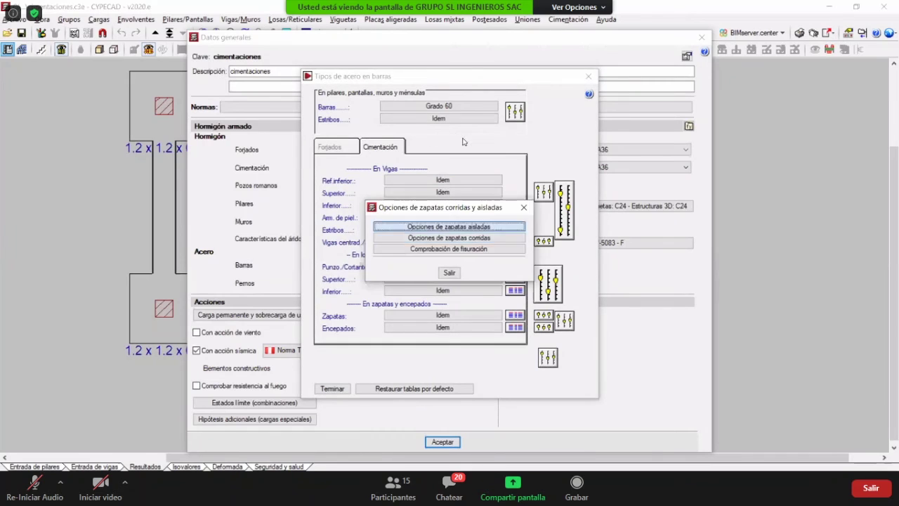
{"action": "left_click", "coordinate": [385, 132]}
{"action": "key", "text": "ctrl+Tab"}
{"action": "key", "text": "ctrl+Tab"}
{"action": "key", "text": "ctrl+Tab"}
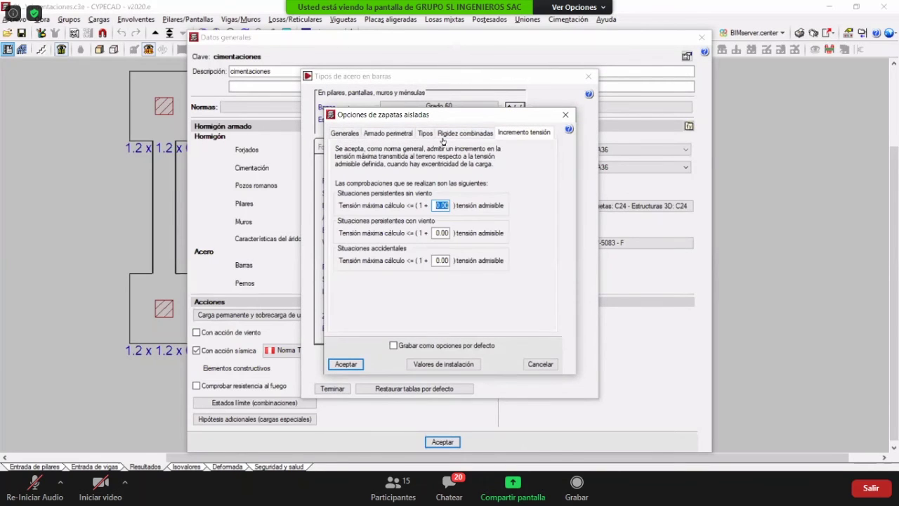
{"action": "key", "text": "Escape"}
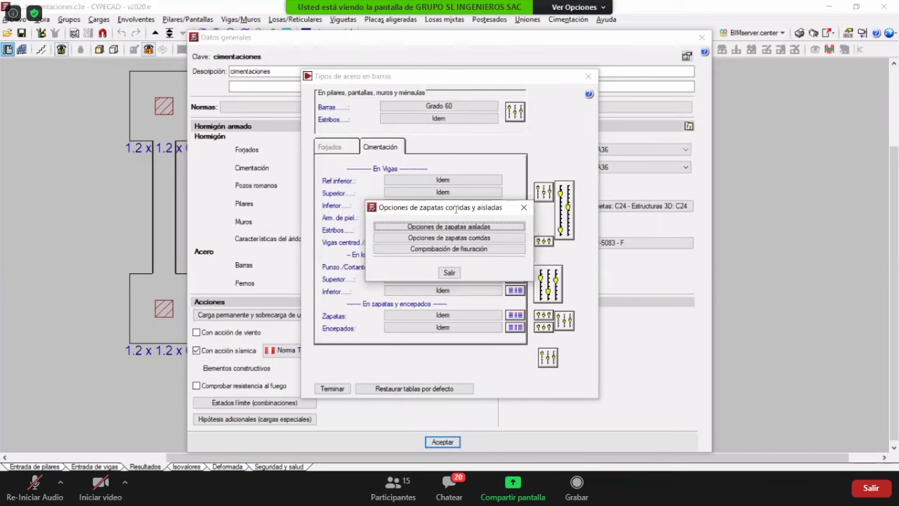
- Review the stress increase settings in the continuous footing options, then close the footing options
{"action": "left_click", "coordinate": [458, 213]}
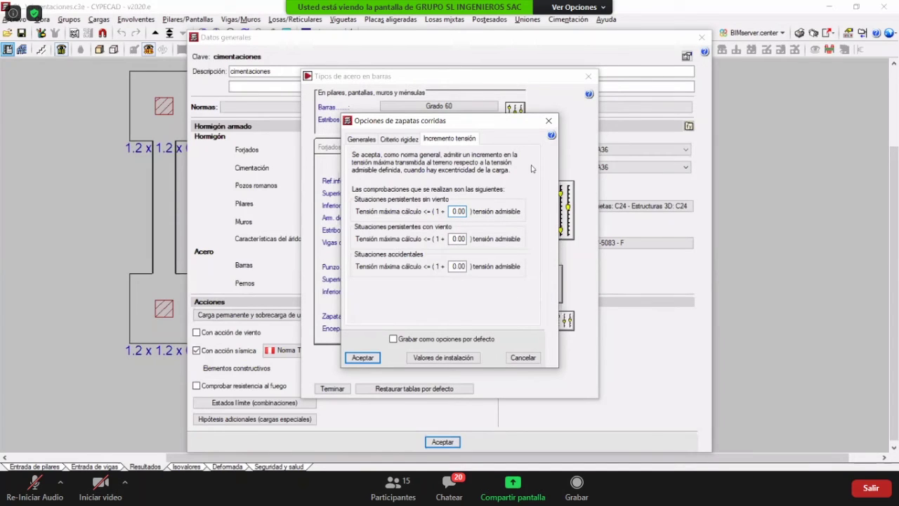
{"action": "left_click", "coordinate": [549, 122]}
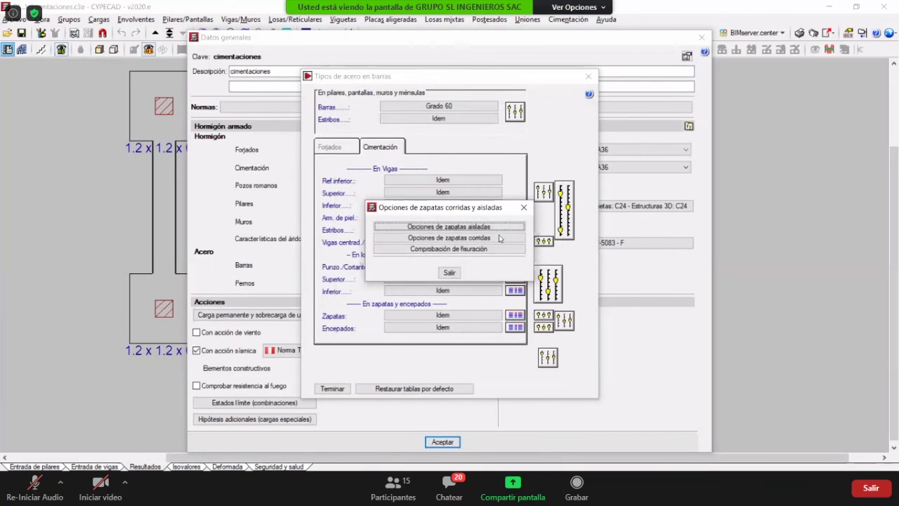
{"action": "left_click", "coordinate": [523, 207]}
- Check the reinforcement tables for footings and the common bar options among the foundation steel settings
{"action": "left_click", "coordinate": [518, 314]}
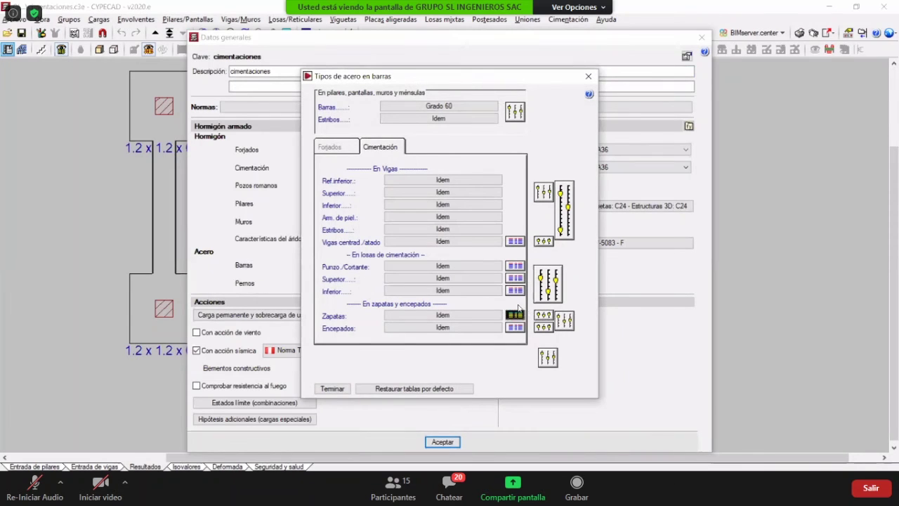
{"action": "left_click", "coordinate": [507, 213]}
{"action": "left_click", "coordinate": [560, 321]}
{"action": "left_click", "coordinate": [512, 264]}
{"action": "left_click", "coordinate": [548, 358]}
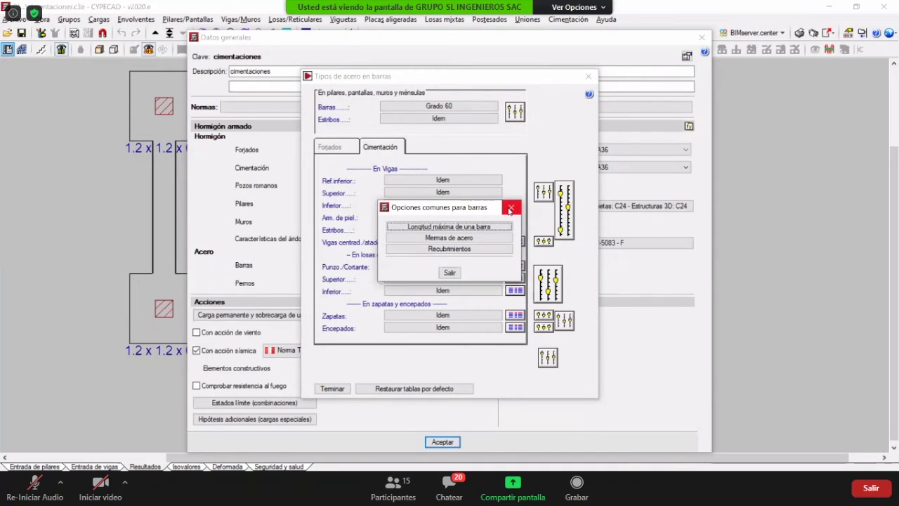
{"action": "left_click", "coordinate": [510, 208]}
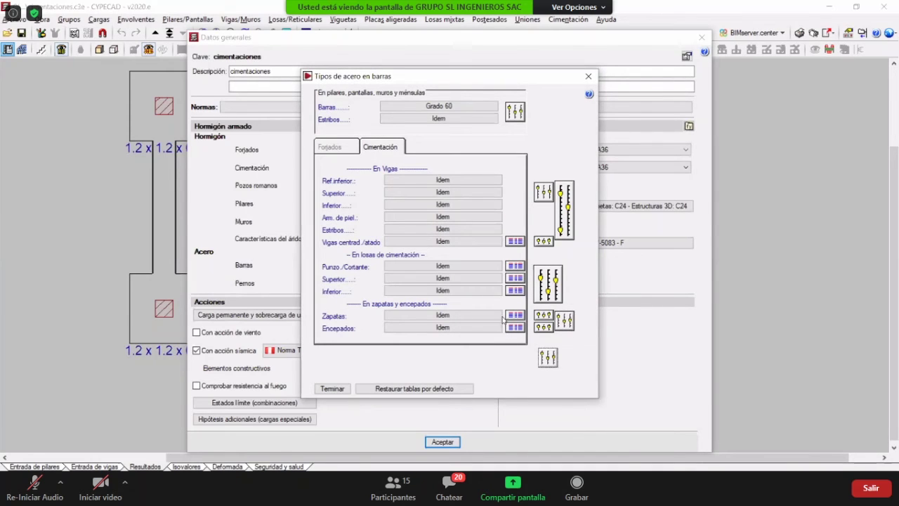
- Look over the slab, waffle and one-way floor options, then close the steel settings and the general data
{"action": "left_click", "coordinate": [547, 295]}
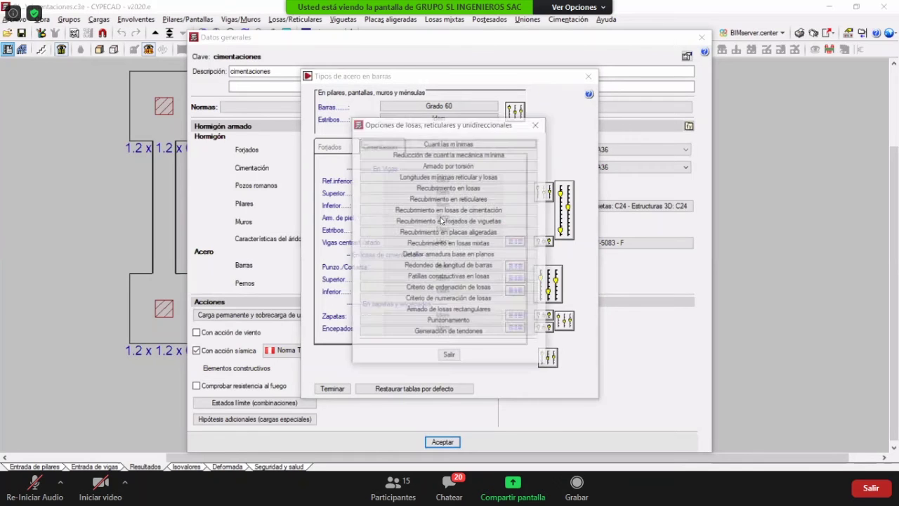
{"action": "left_click", "coordinate": [536, 125]}
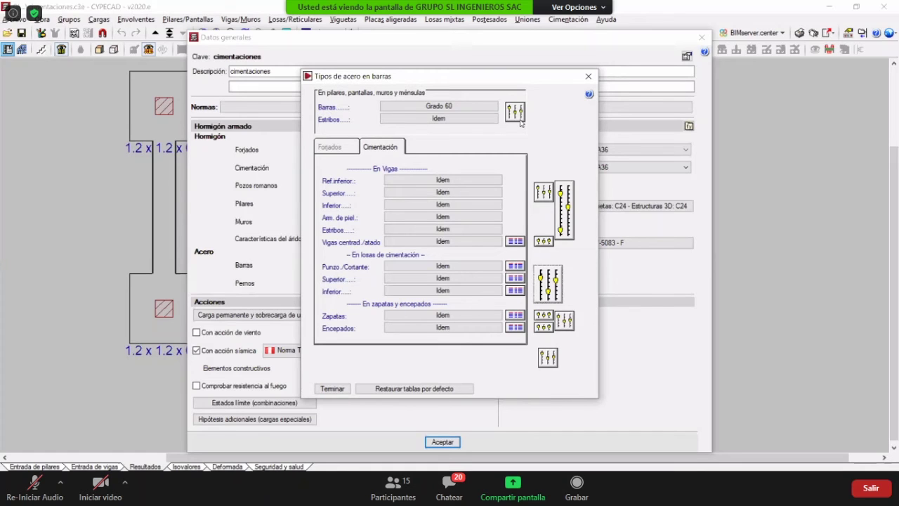
{"action": "left_click", "coordinate": [587, 77]}
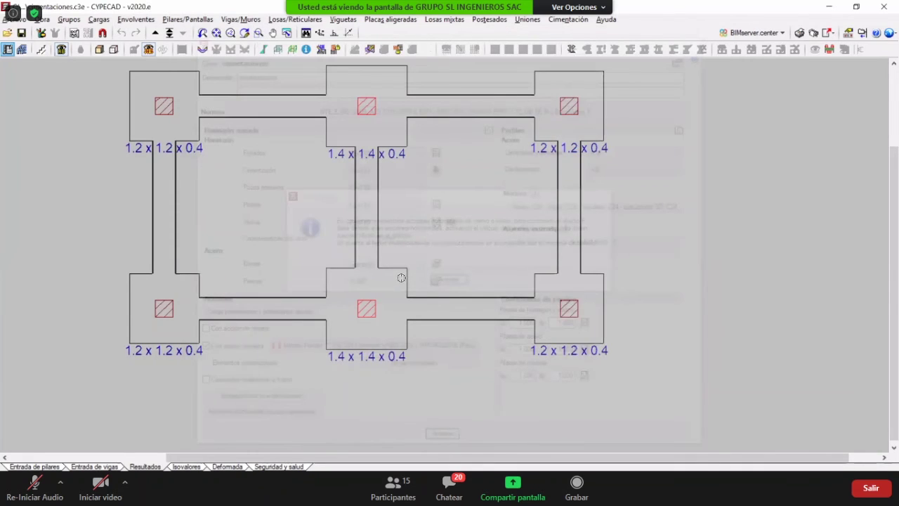
{"action": "middle_click_drag", "start_coordinate": [400, 277], "coordinate": [350, 296]}
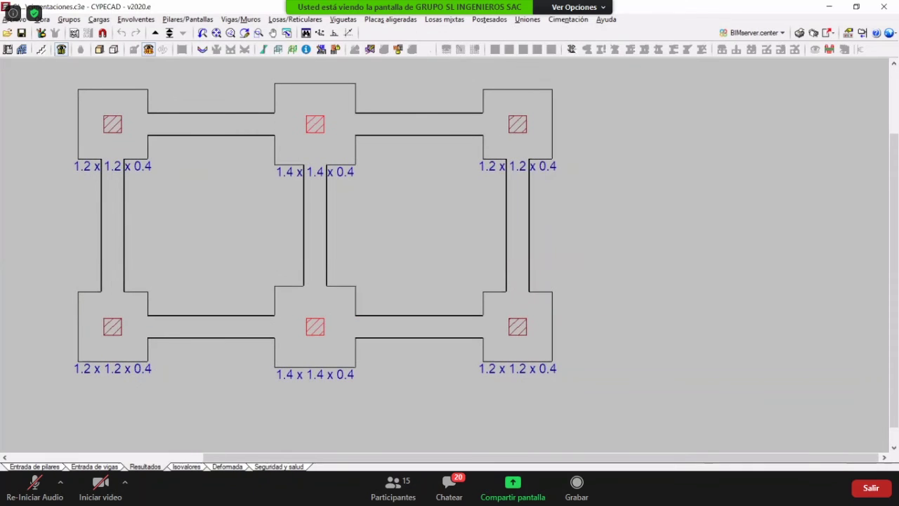
{"action": "key", "text": "alt+h"}
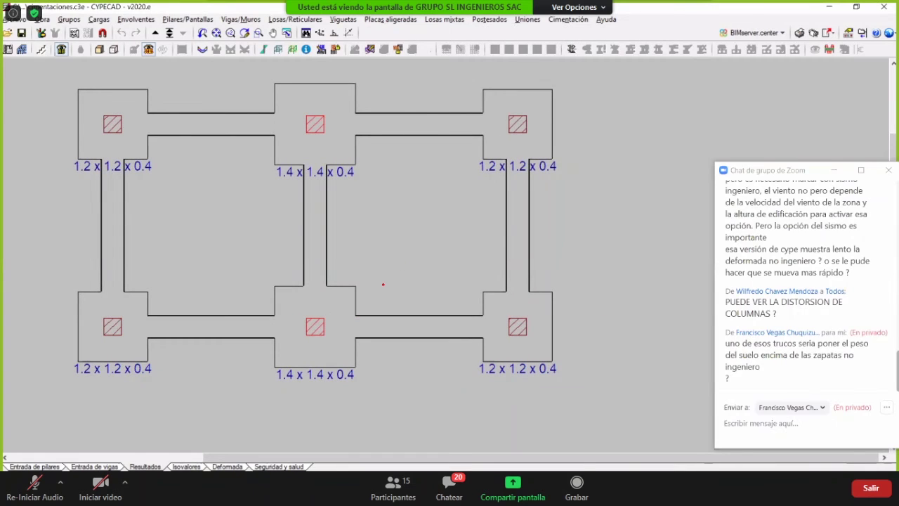
{"action": "mouse_move", "coordinate": [369, 269]}
{"action": "left_mouse_down"}
{"action": "mouse_move", "coordinate": [491, 297]}
{"action": "mouse_move", "coordinate": [480, 307]}
{"action": "left_mouse_up"}
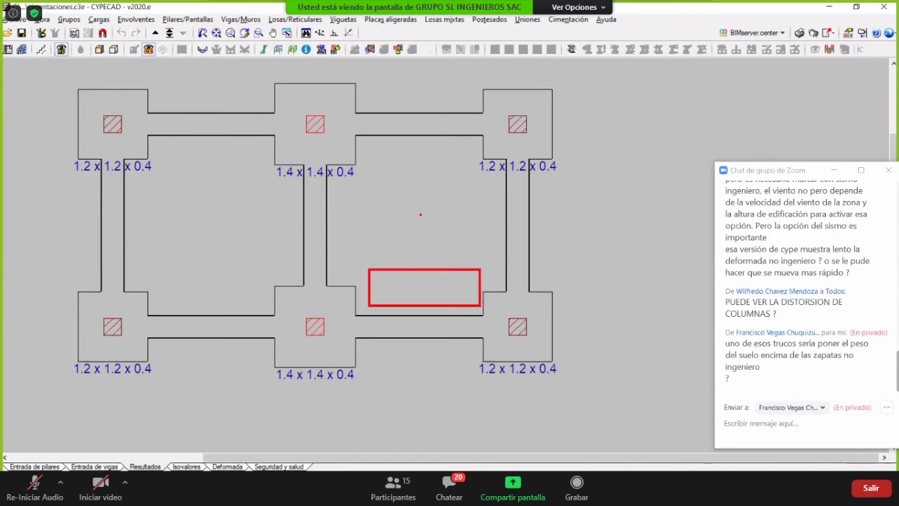
{"action": "mouse_move", "coordinate": [417, 202]}
{"action": "left_mouse_down"}
{"action": "mouse_move", "coordinate": [416, 292]}
{"action": "mouse_move", "coordinate": [395, 293]}
{"action": "left_mouse_up"}
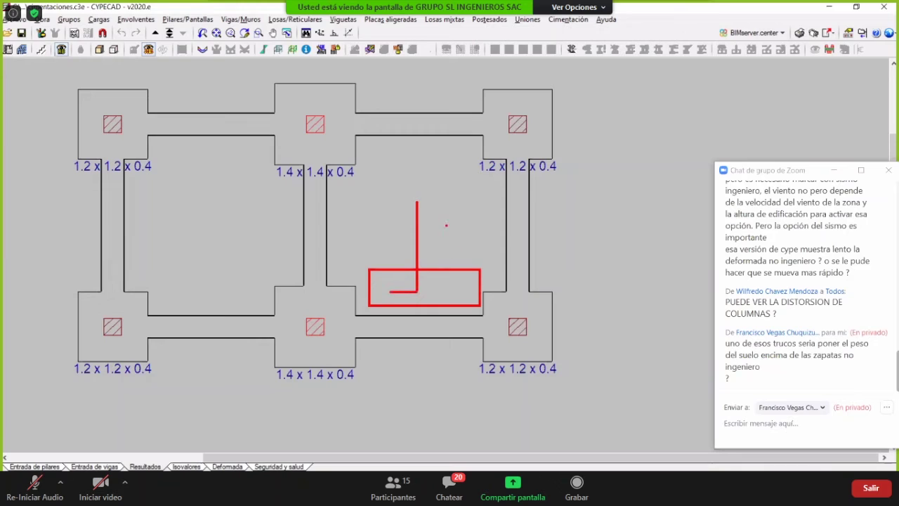
{"action": "left_click_drag", "start_coordinate": [437, 204], "coordinate": [434, 288]}
{"action": "left_click_drag", "start_coordinate": [437, 292], "coordinate": [465, 292]}
{"action": "left_click_drag", "start_coordinate": [423, 365], "coordinate": [398, 293]}
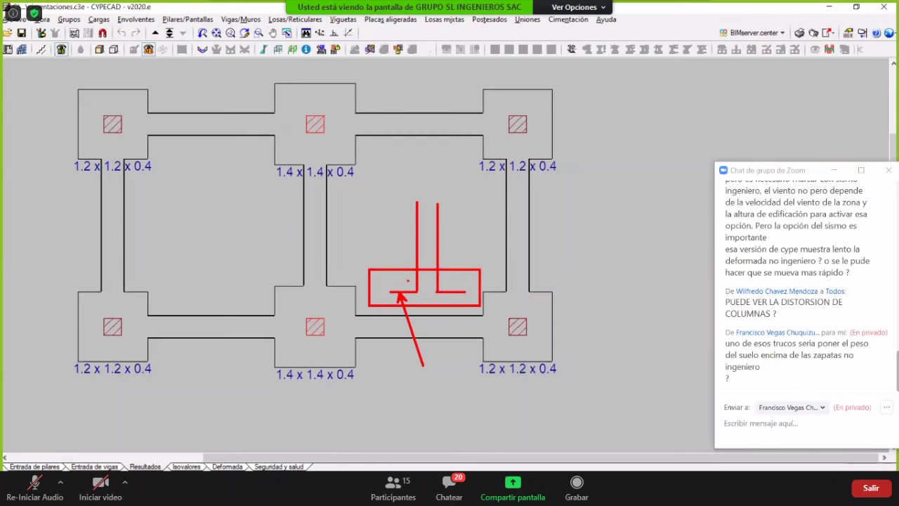
{"action": "key", "text": "Escape"}
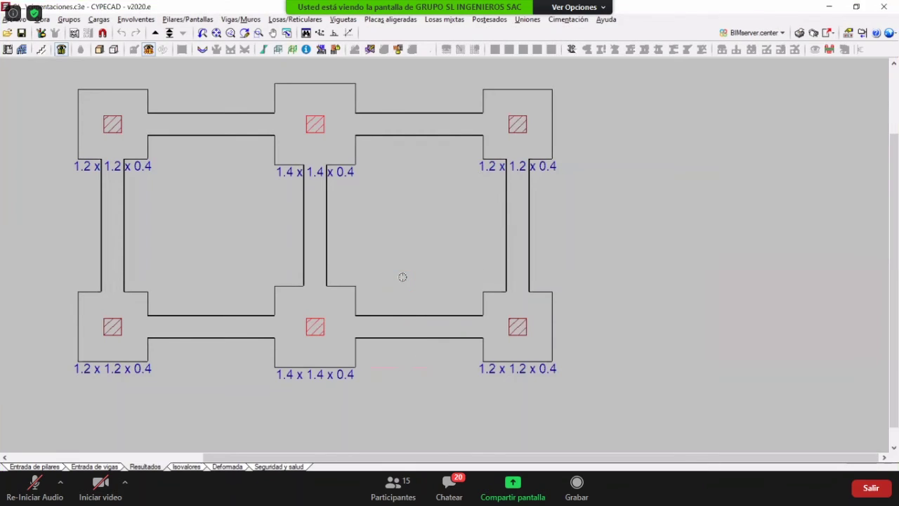
{"action": "scroll", "coordinate": [401, 277], "scroll_direction": "down", "scroll_amount": 1}
{"action": "middle_click_drag", "start_coordinate": [416, 277], "coordinate": [456, 302]}
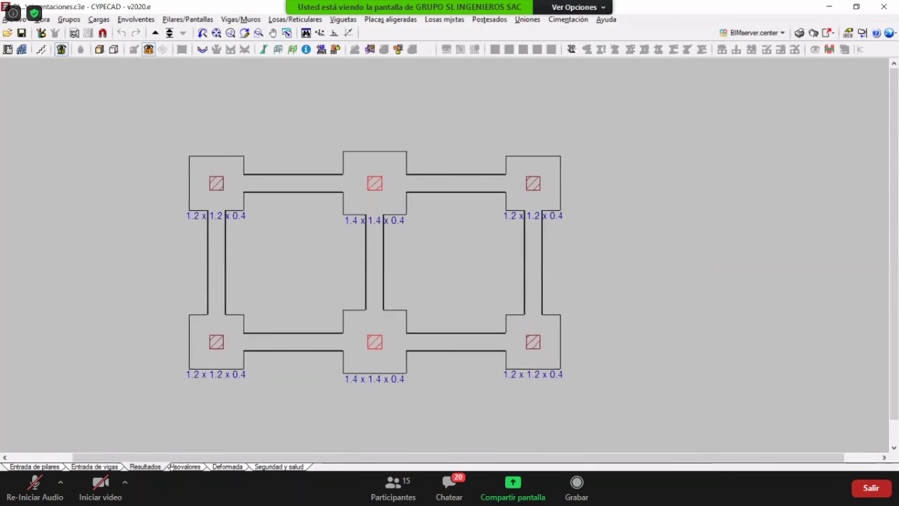
- Examine the 3D reinforcement view of the foundation level from several angles, then close it
{"action": "left_click", "coordinate": [113, 50]}
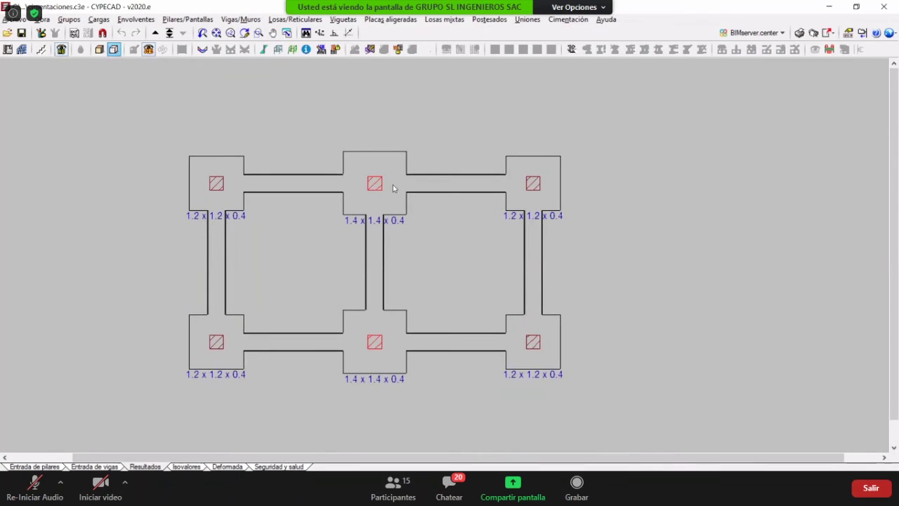
{"action": "left_click", "coordinate": [460, 242]}
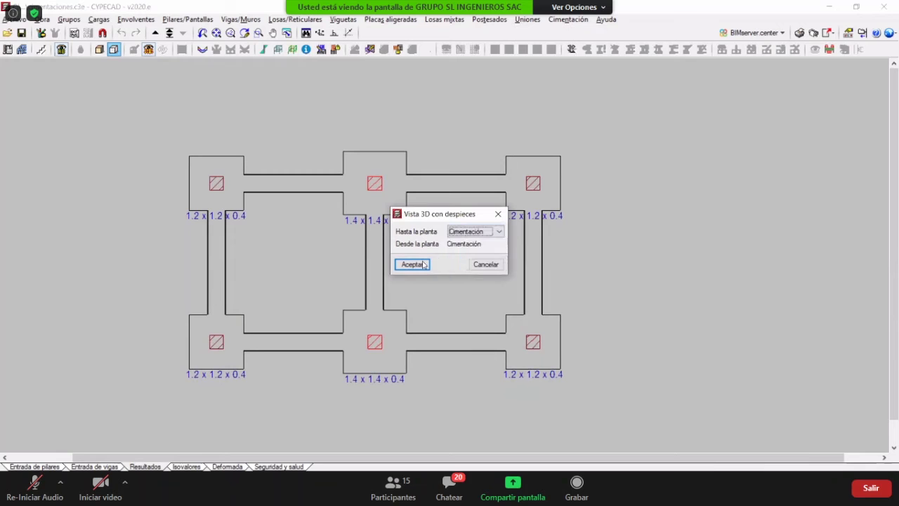
{"action": "left_click", "coordinate": [412, 264]}
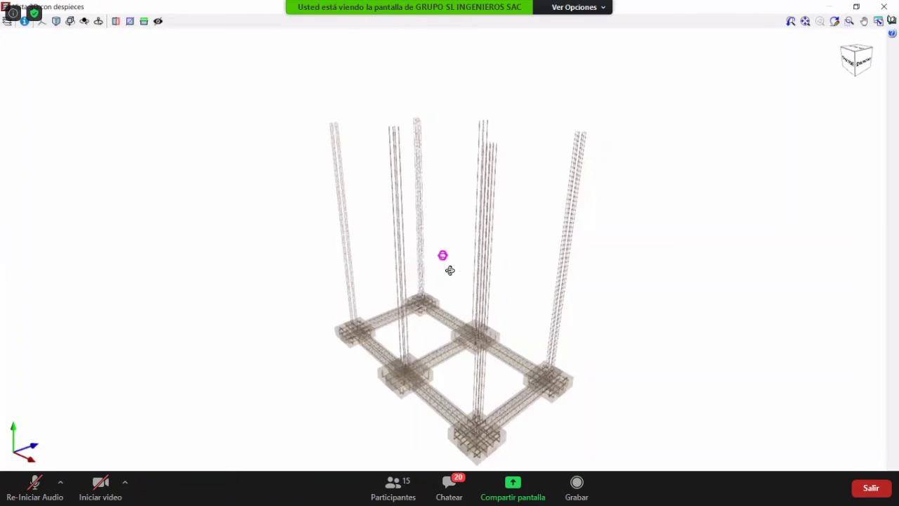
{"action": "left_click_drag", "start_coordinate": [450, 271], "coordinate": [490, 311]}
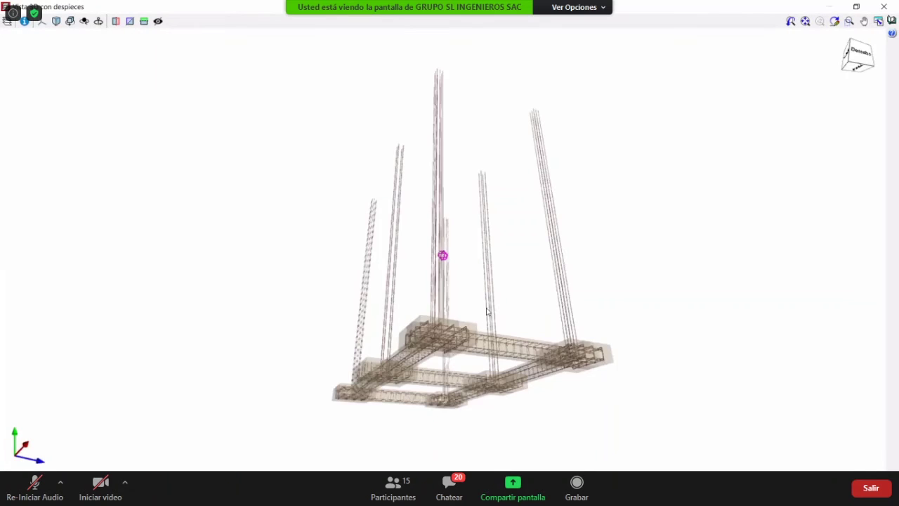
{"action": "left_click", "coordinate": [879, 18]}
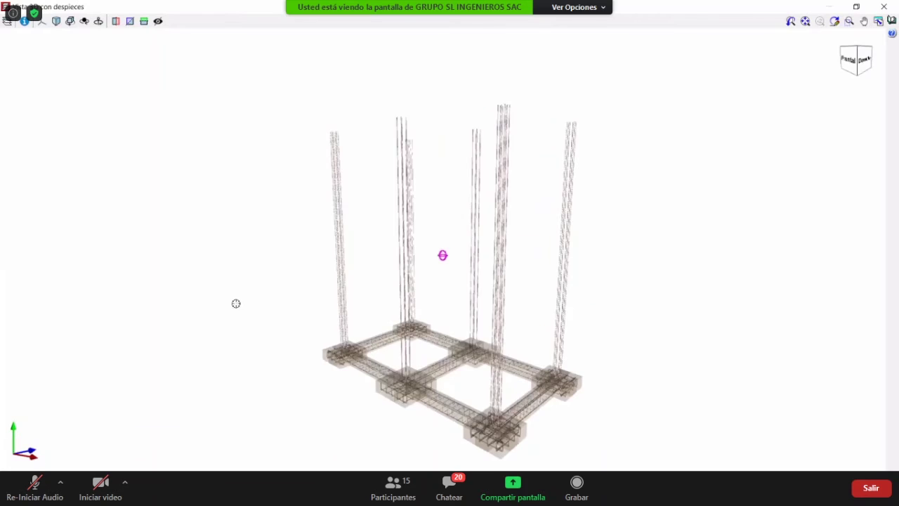
{"action": "left_click", "coordinate": [883, 6]}
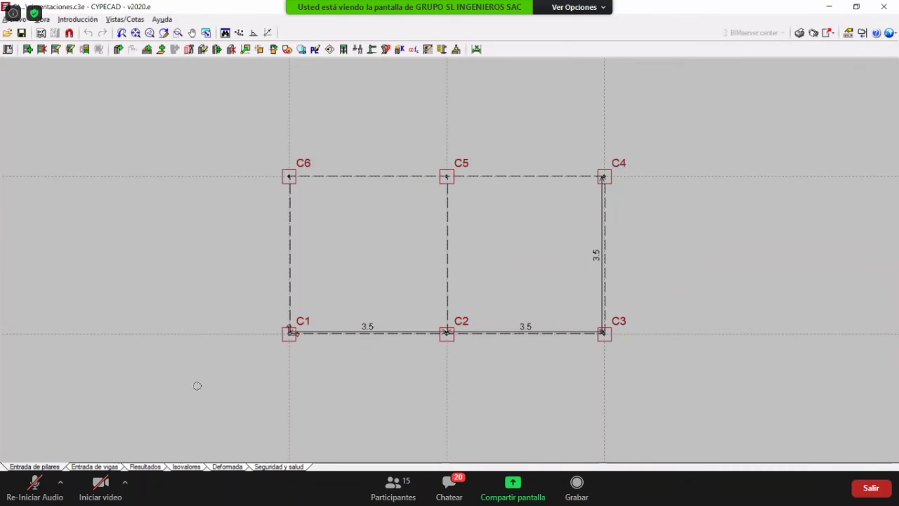
- Delete all six isolated footings from the foundation plan
{"action": "left_click", "coordinate": [106, 467]}
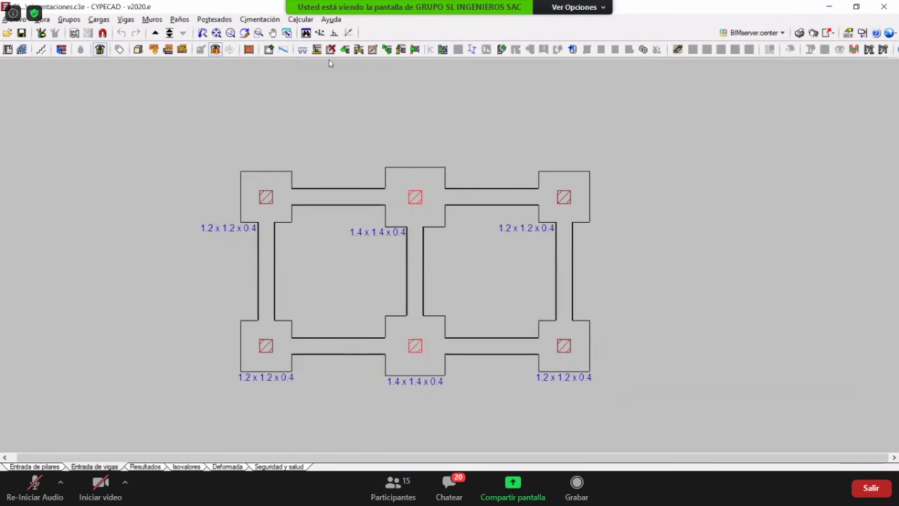
{"action": "left_click", "coordinate": [260, 19]}
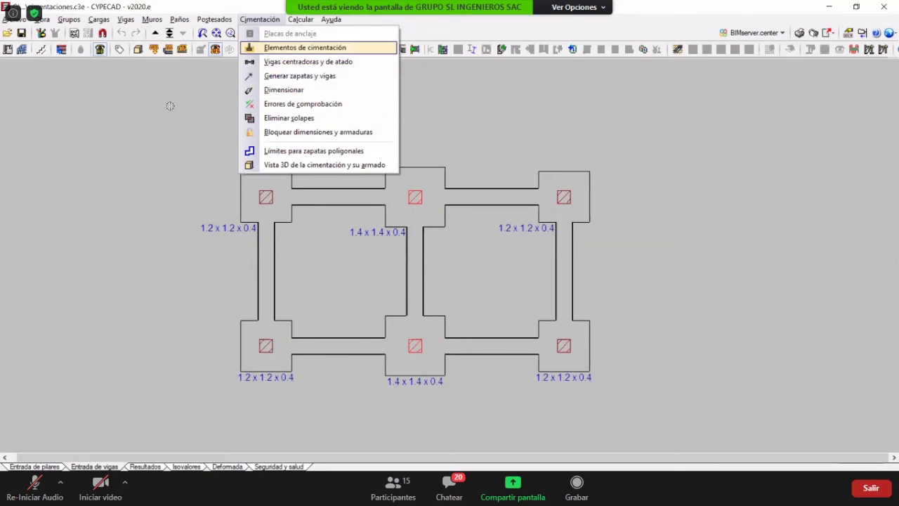
{"action": "left_click", "coordinate": [282, 48]}
{"action": "left_click", "coordinate": [44, 129]}
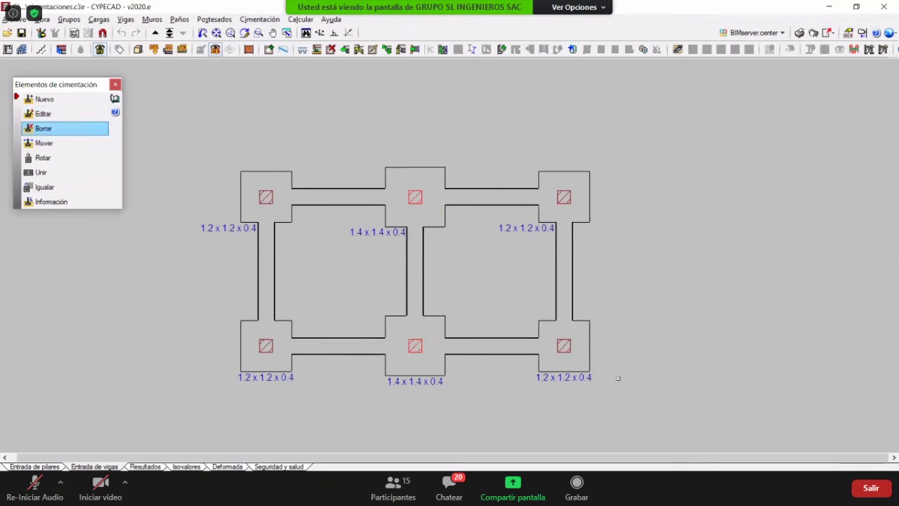
{"action": "left_click", "coordinate": [632, 398]}
{"action": "left_click", "coordinate": [211, 140]}
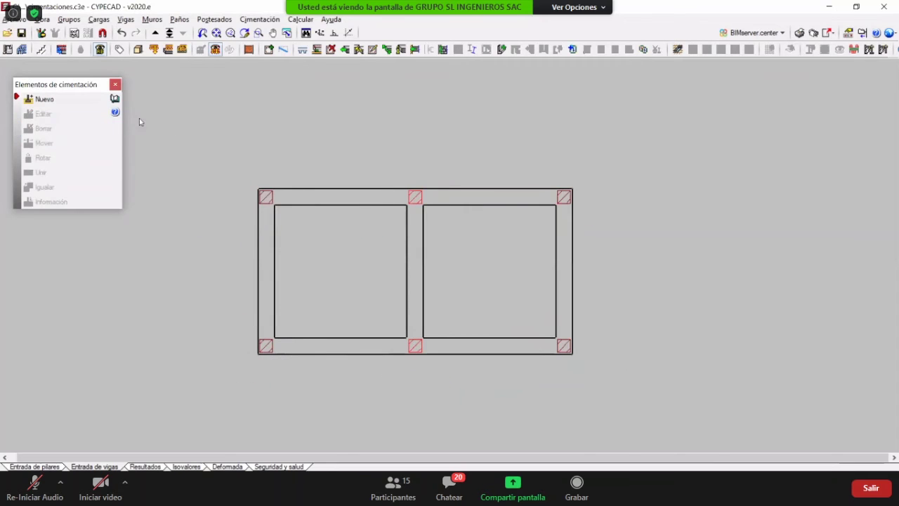
{"action": "left_click", "coordinate": [113, 85]}
- Delete all the tie beams between the columns, leaving only the columns on the foundation plan
{"action": "left_click", "coordinate": [259, 19]}
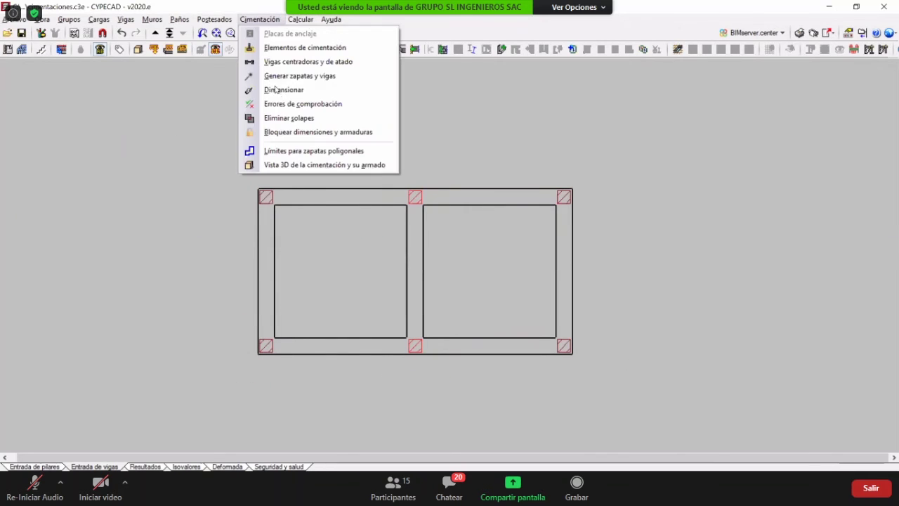
{"action": "left_click", "coordinate": [274, 63]}
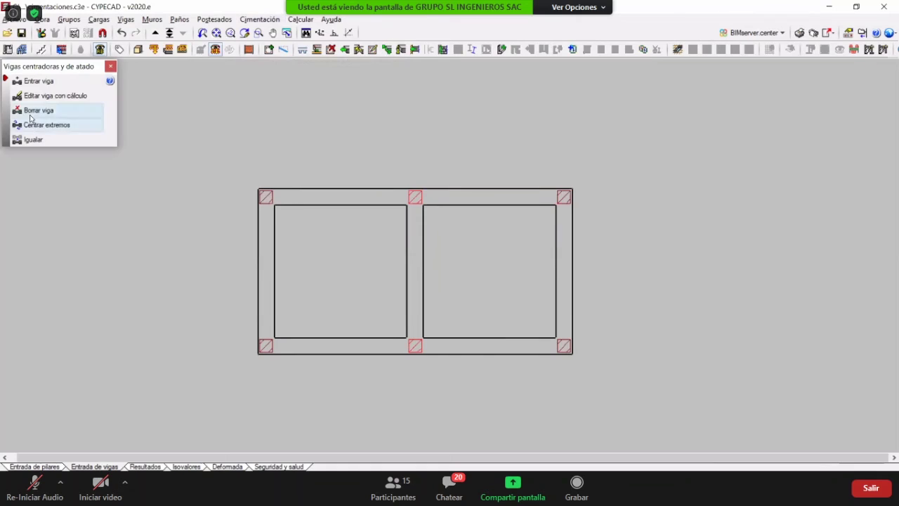
{"action": "left_click", "coordinate": [617, 373]}
{"action": "left_click", "coordinate": [213, 144]}
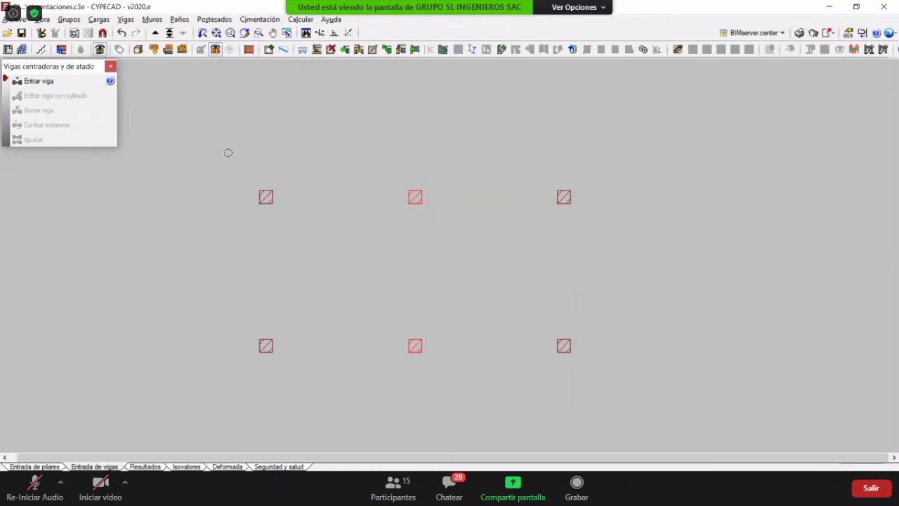
{"action": "left_click", "coordinate": [110, 66]}
- Assign "Sin vinculación exterior" to all six columns C1 to C6
{"action": "left_click", "coordinate": [50, 465]}
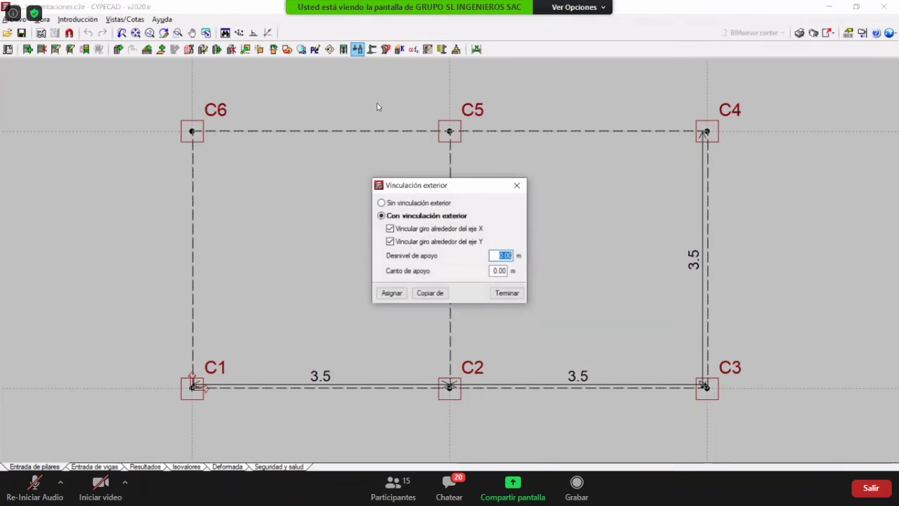
{"action": "left_click", "coordinate": [407, 203]}
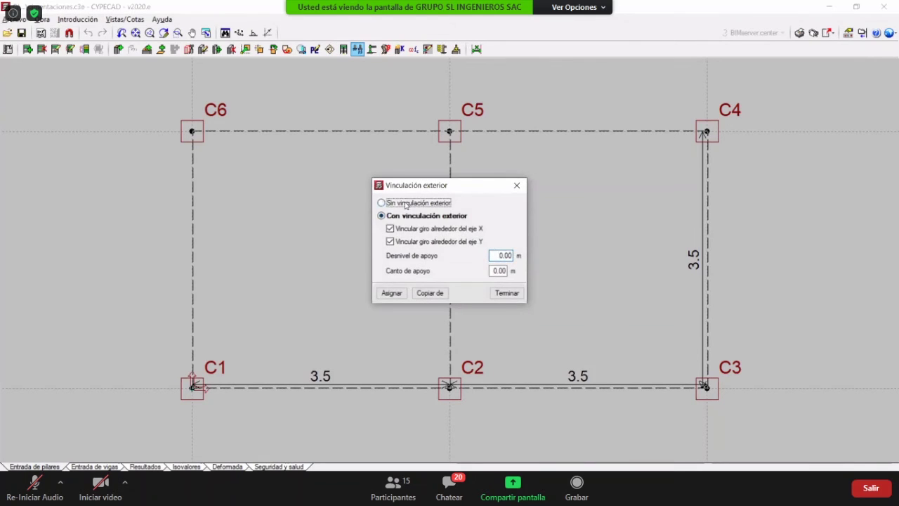
{"action": "left_click", "coordinate": [391, 293]}
{"action": "scroll", "coordinate": [394, 281], "scroll_direction": "down", "scroll_amount": 3}
{"action": "left_click", "coordinate": [234, 134]}
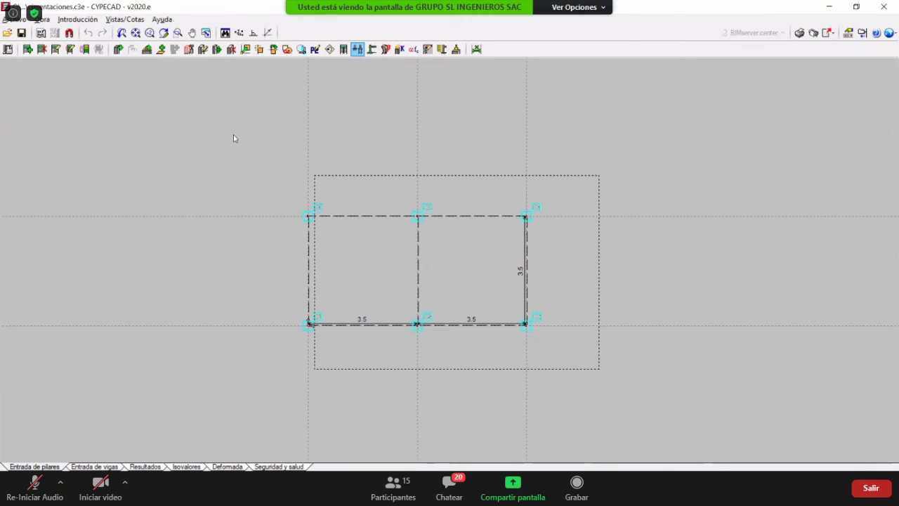
{"action": "left_click", "coordinate": [599, 368]}
{"action": "left_click", "coordinate": [450, 273]}
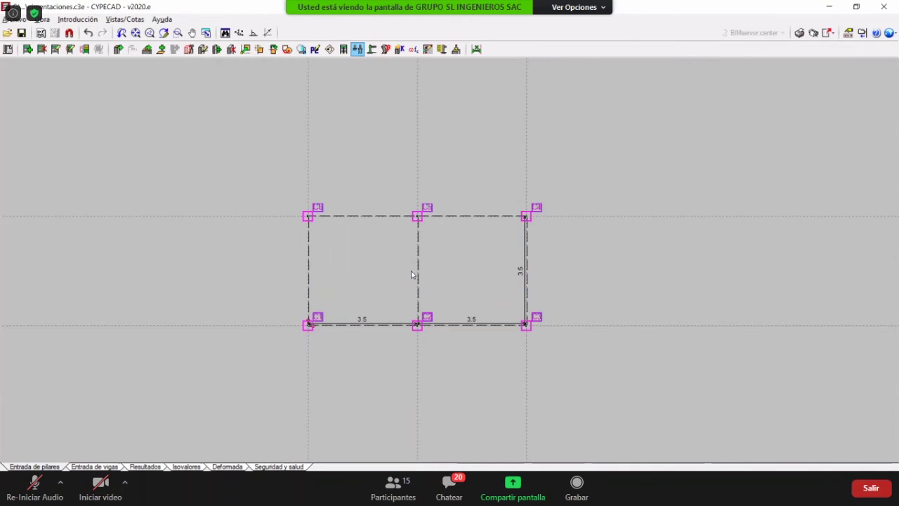
{"action": "key", "text": "Return"}
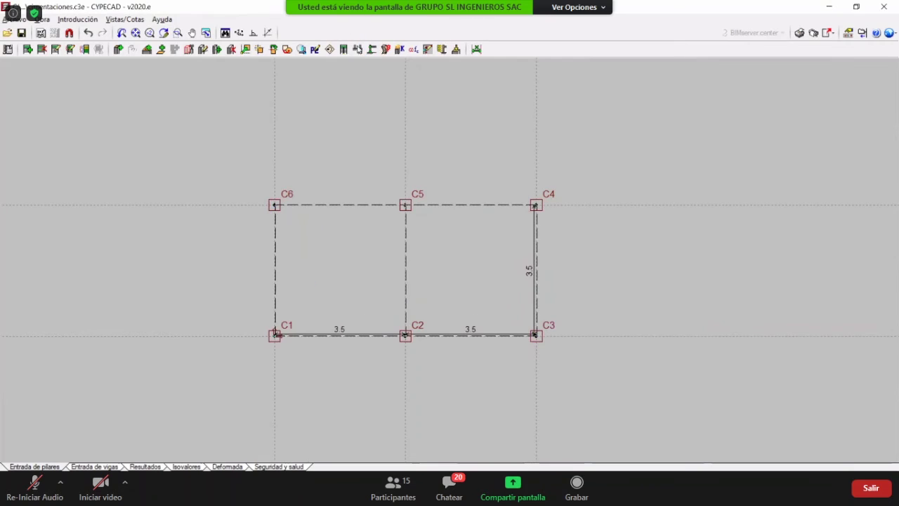
- Check which columns carry the no-external-fixity condition, then close the external fixity settings
{"action": "left_click", "coordinate": [357, 49]}
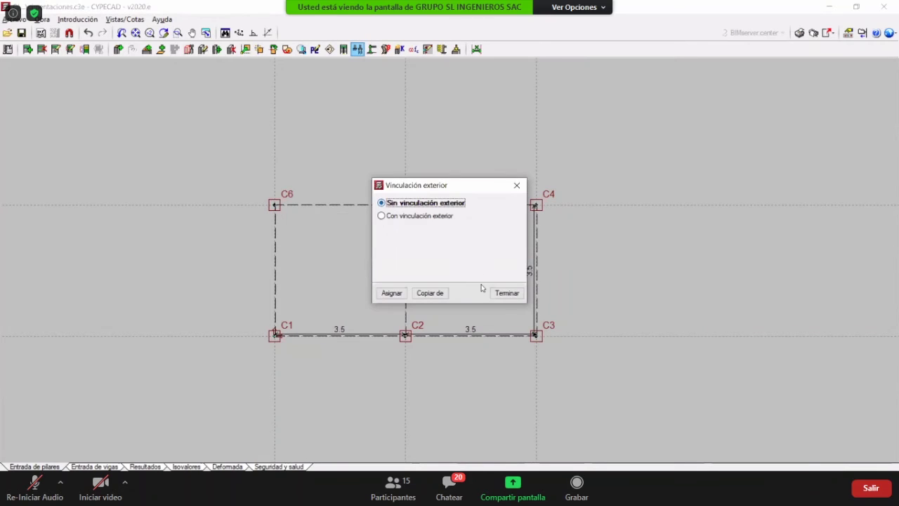
{"action": "left_click", "coordinate": [391, 293]}
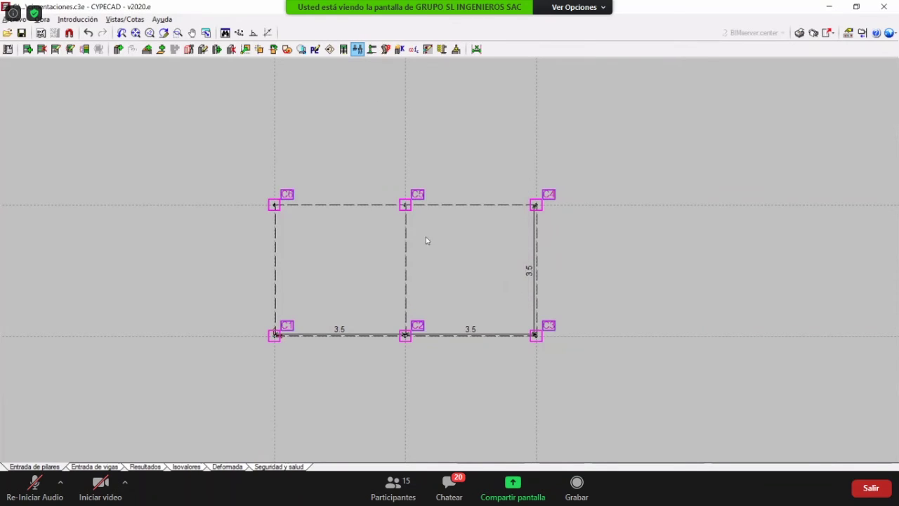
{"action": "right_click", "coordinate": [426, 237]}
{"action": "left_click", "coordinate": [506, 292]}
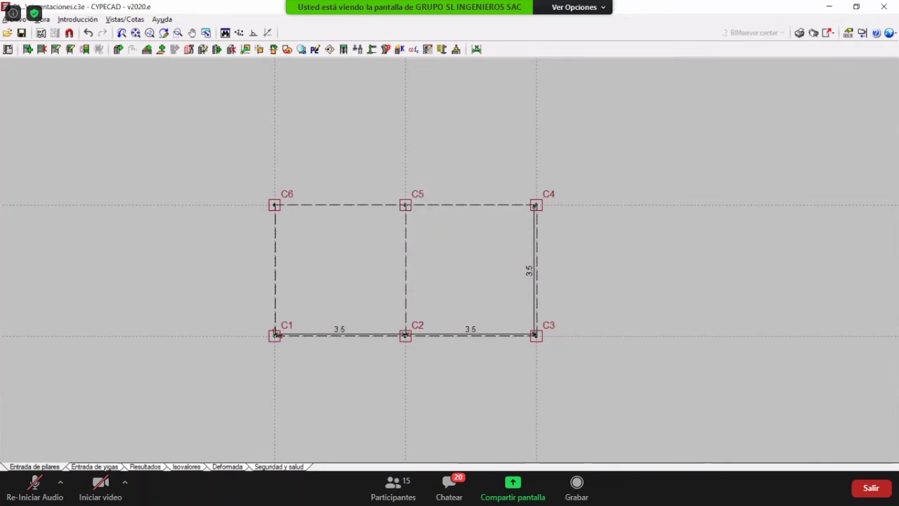
- Define the current beam as a rectangular foundation beam with a depth of 50 cm, reviewing its soil pressures before accepting
{"action": "left_click", "coordinate": [104, 466]}
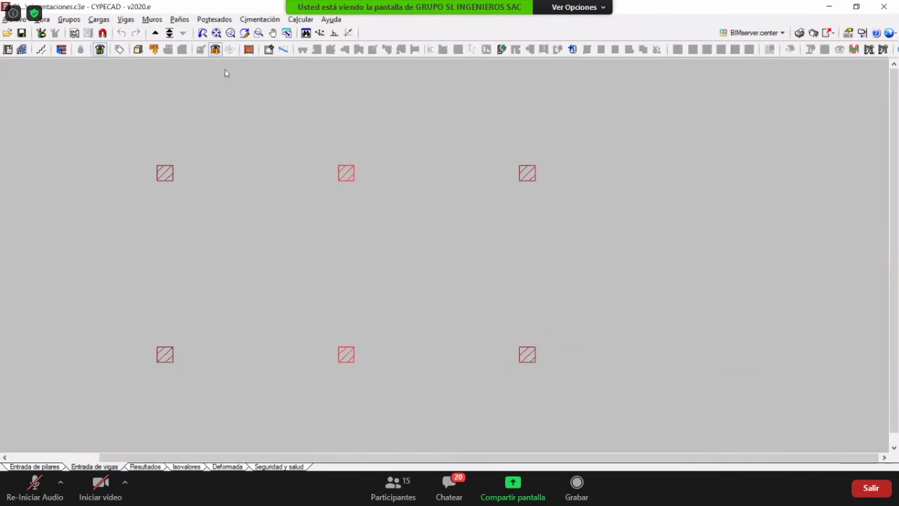
{"action": "left_click", "coordinate": [268, 49]}
{"action": "left_click", "coordinate": [488, 158]}
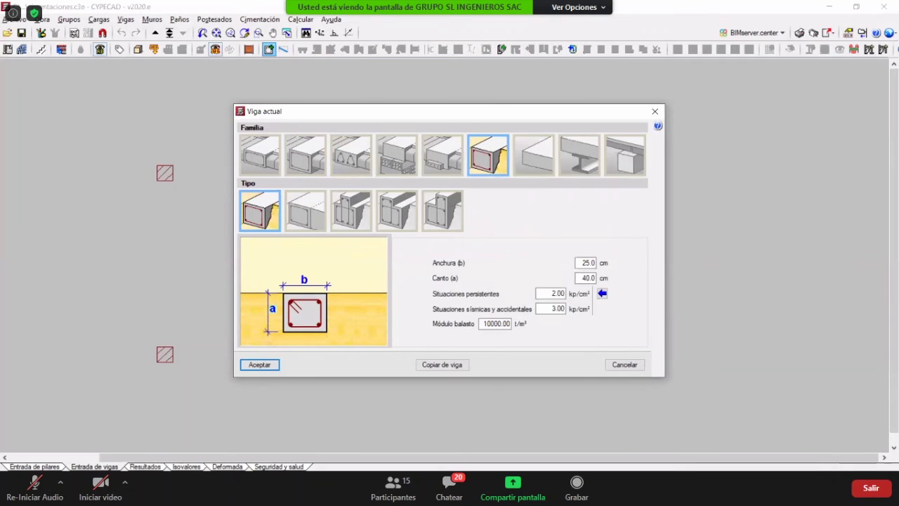
{"action": "double_click", "coordinate": [585, 277]}
{"action": "type", "text": "50"}
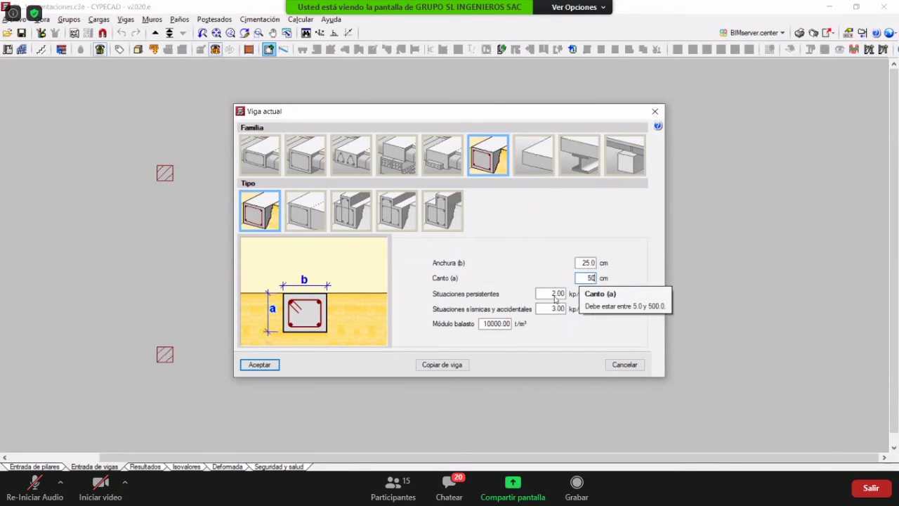
{"action": "left_click", "coordinate": [557, 293]}
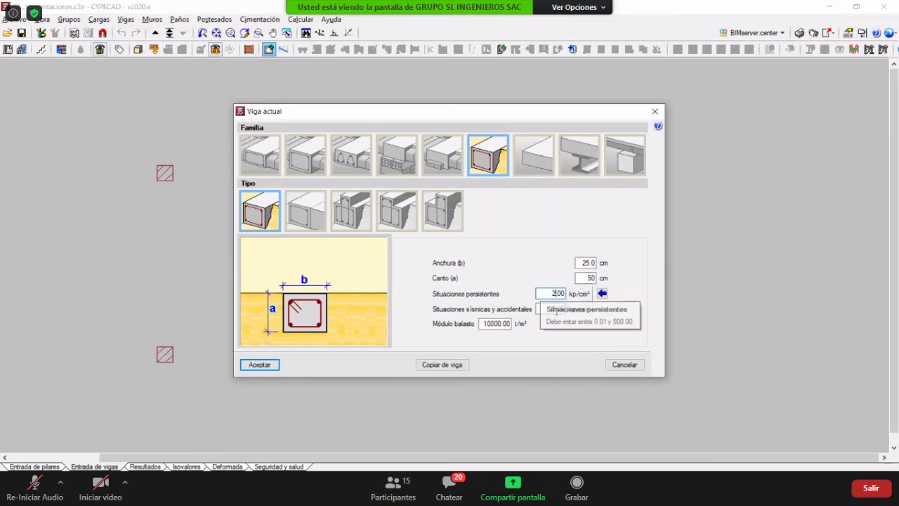
{"action": "left_click", "coordinate": [557, 308]}
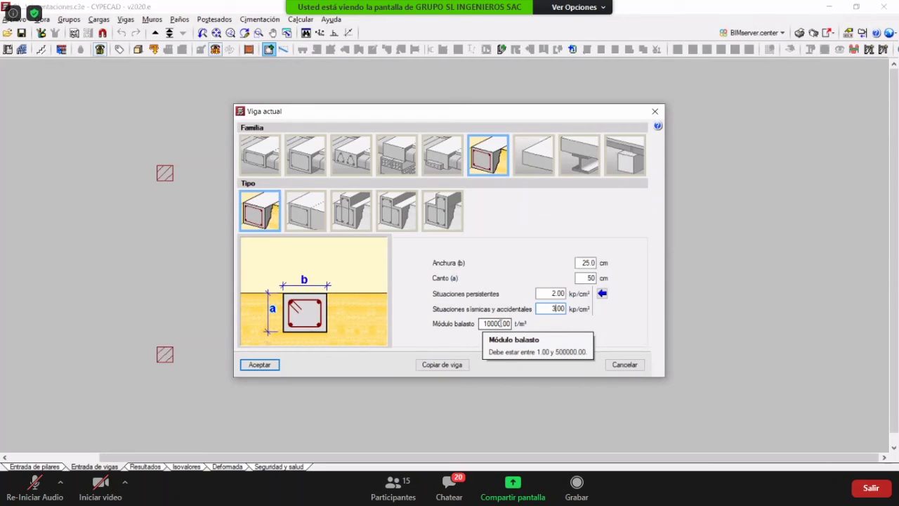
{"action": "left_click", "coordinate": [270, 368]}
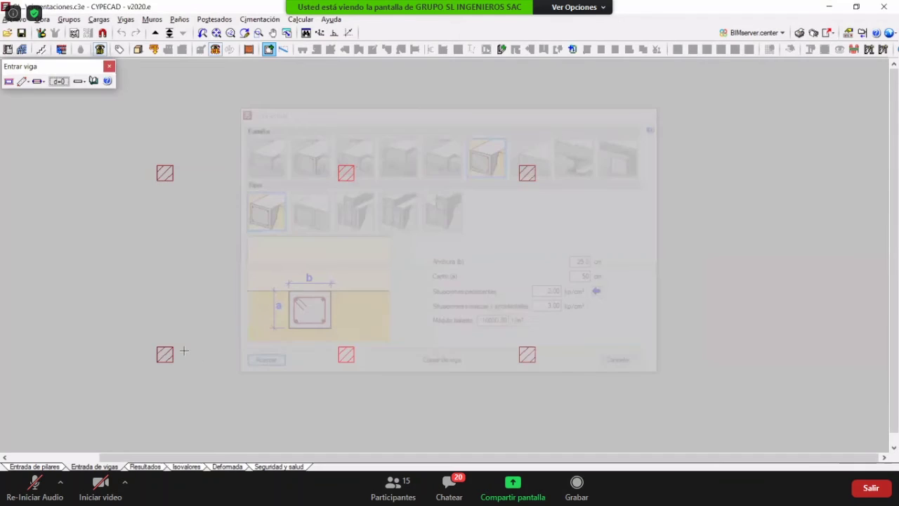
- Draw foundation beams around the whole column perimeter, accepting the loss of the previous calculation results
{"action": "left_click", "coordinate": [163, 360]}
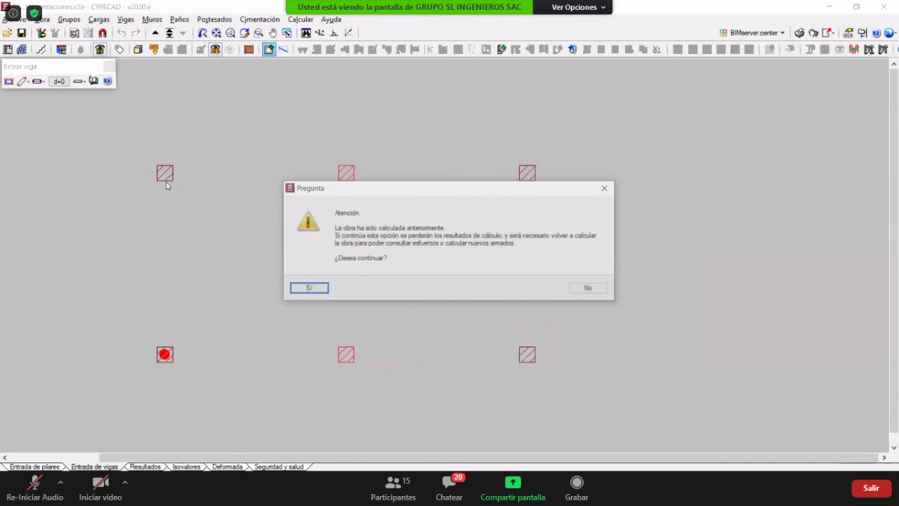
{"action": "left_click", "coordinate": [314, 288]}
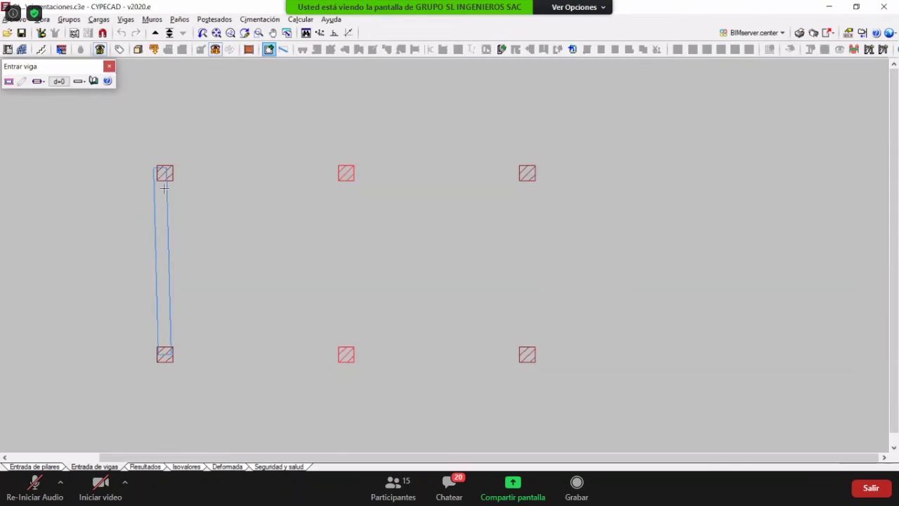
{"action": "left_click", "coordinate": [164, 182]}
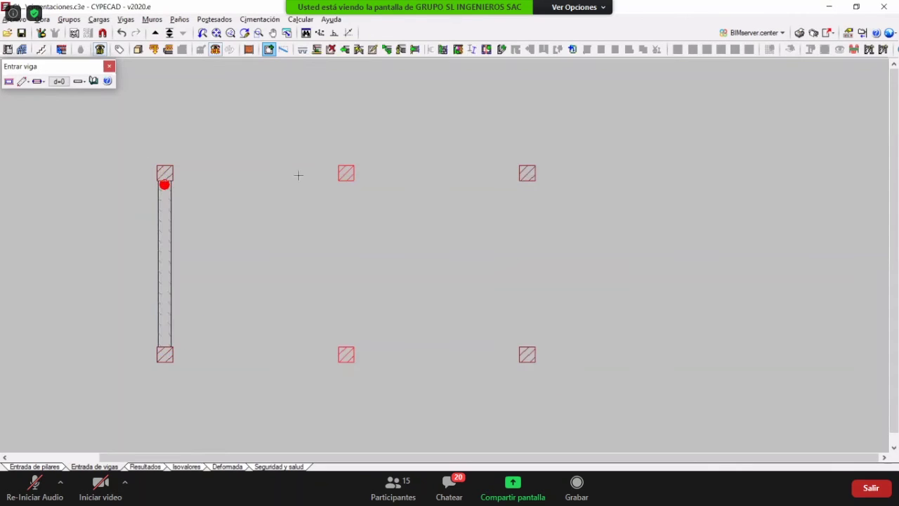
{"action": "left_click", "coordinate": [530, 204]}
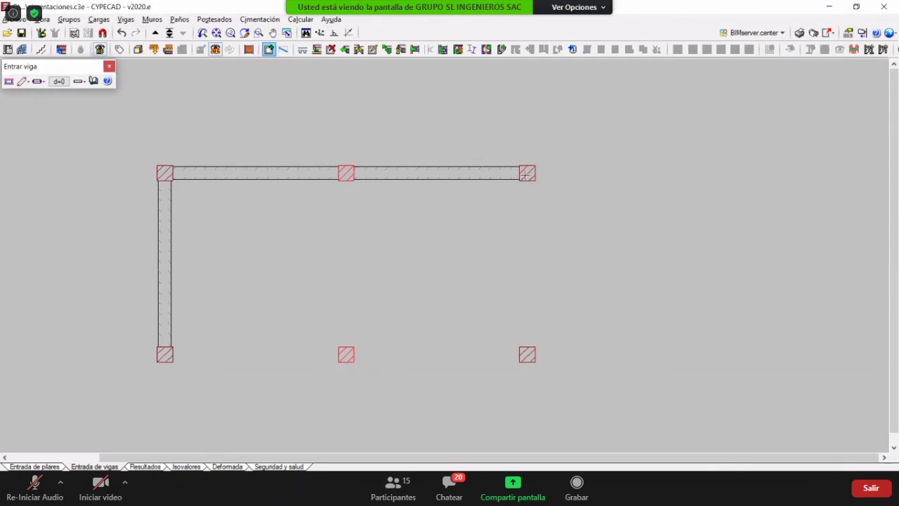
{"action": "left_click", "coordinate": [527, 354]}
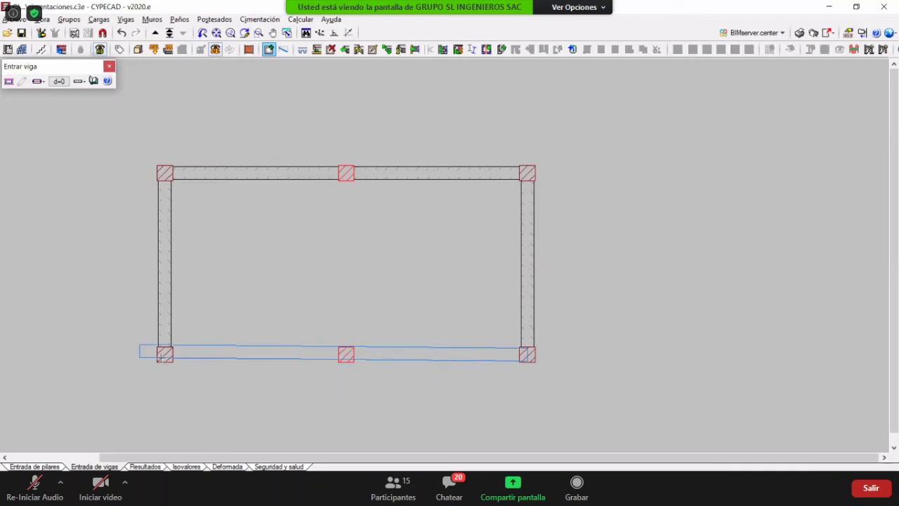
{"action": "left_click", "coordinate": [163, 355]}
- Add a foundation beam between the two middle columns and dismiss the beam definition without changes
{"action": "left_click", "coordinate": [346, 172]}
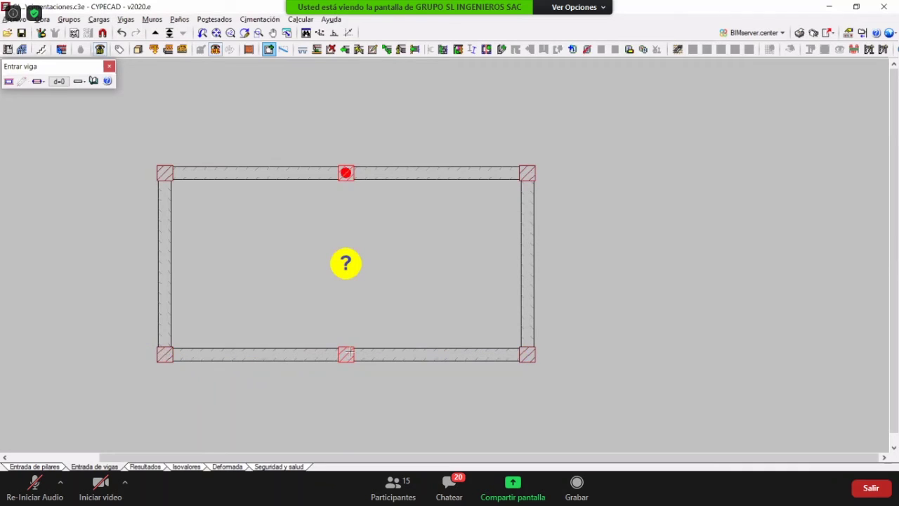
{"action": "right_click", "coordinate": [488, 260]}
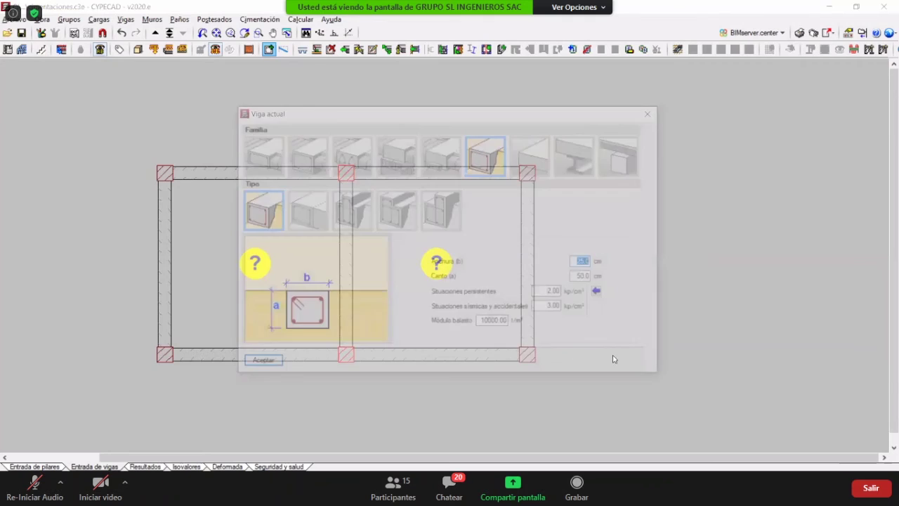
{"action": "left_click", "coordinate": [619, 363]}
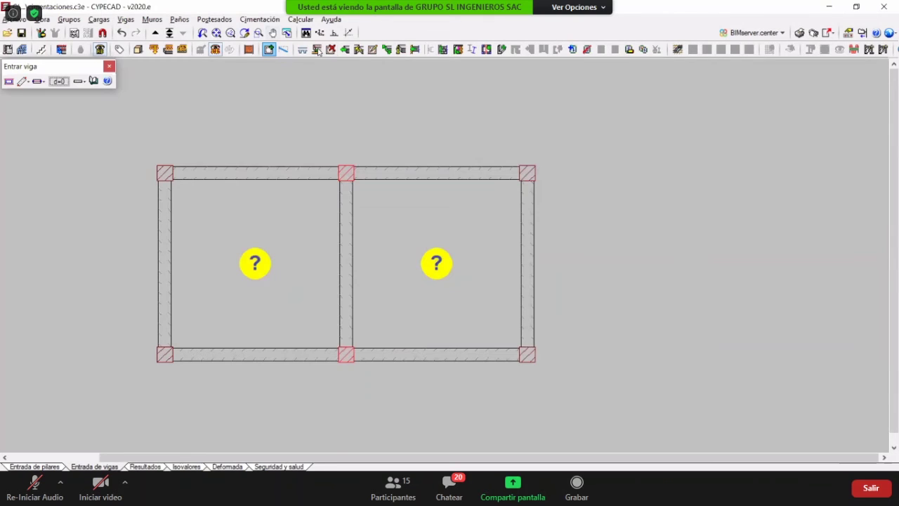
- Align the perimeter foundation beams flush with the outer faces of the columns
{"action": "left_click", "coordinate": [317, 49]}
{"action": "left_click", "coordinate": [276, 151]}
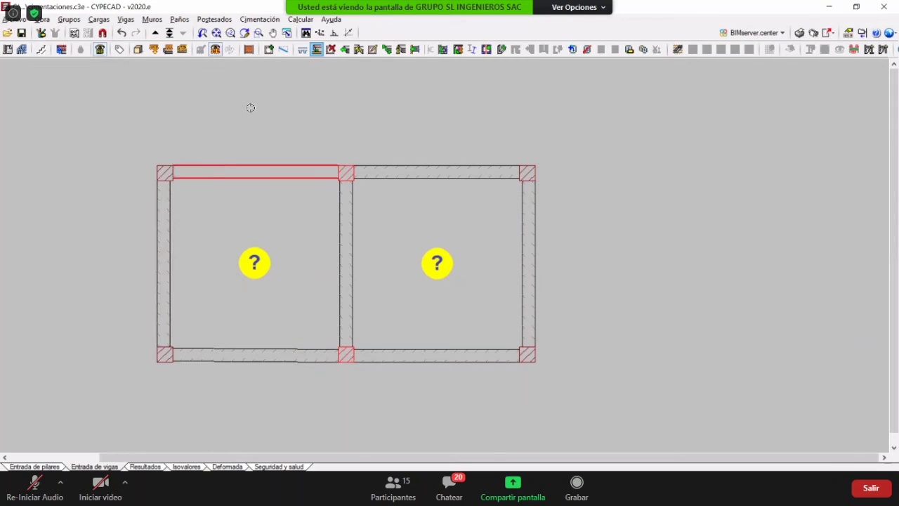
- Define a ground-supported slab 30 cm deep with its reinforcement parallel to a beam
{"action": "left_click", "coordinate": [572, 49]}
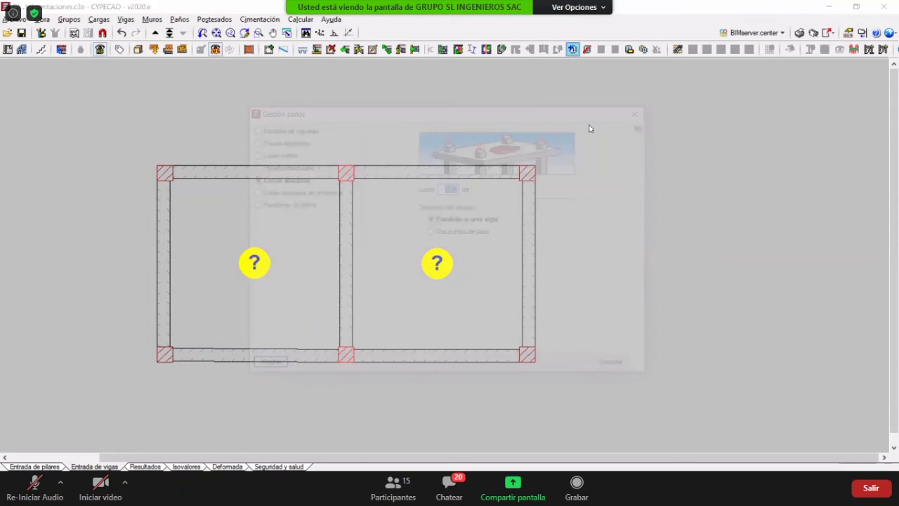
{"action": "left_click", "coordinate": [277, 195]}
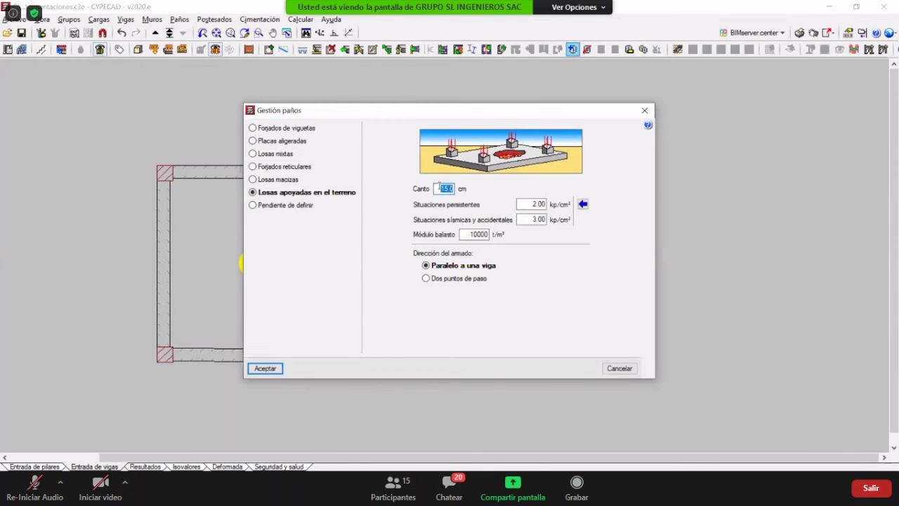
{"action": "type", "text": "30"}
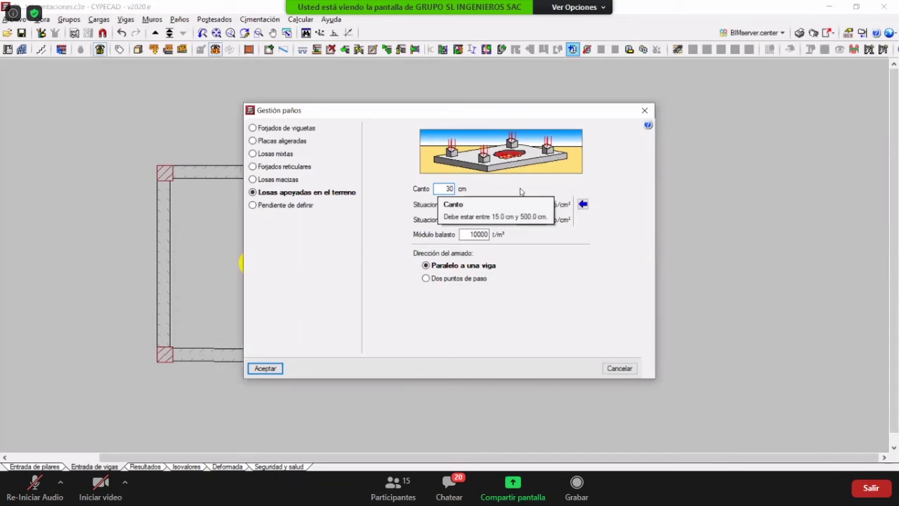
{"action": "key", "text": "Tab"}
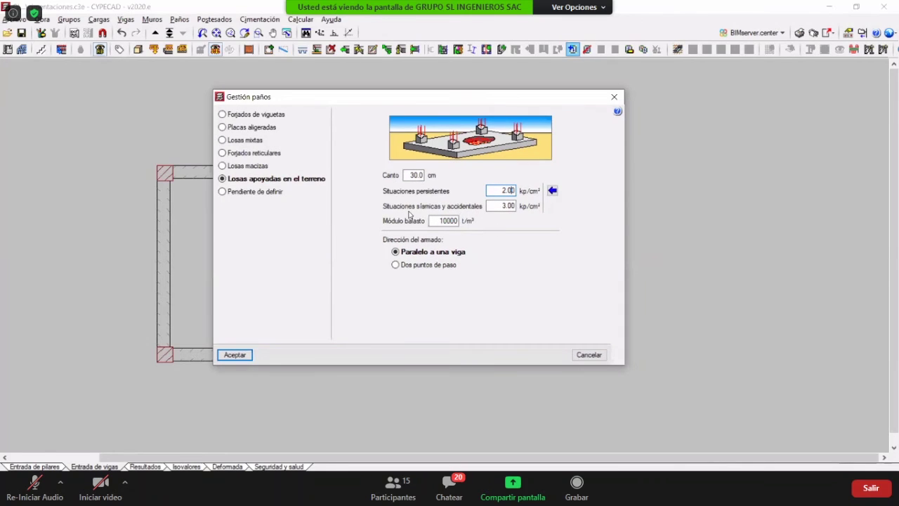
{"action": "left_click", "coordinate": [236, 355]}
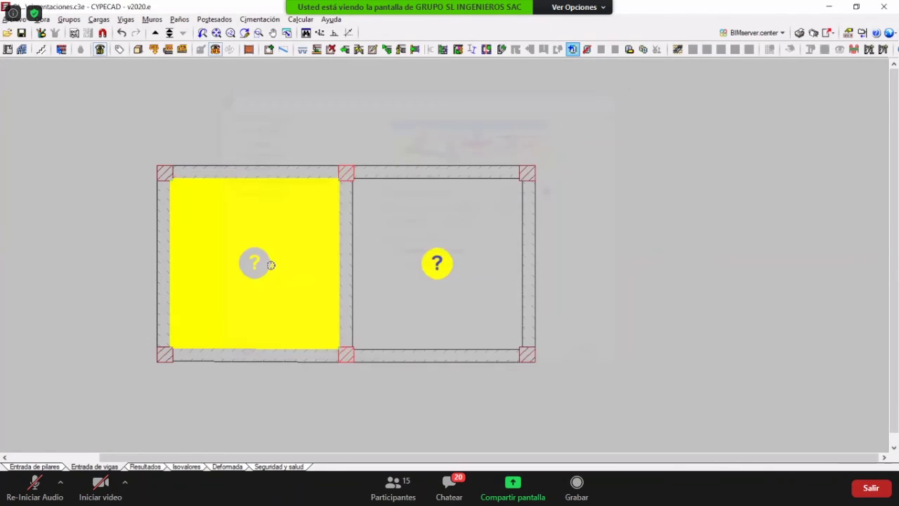
- Assign the ground-supported slab to both panels between the foundation beams, then leave the panel definition
{"action": "left_click", "coordinate": [277, 294]}
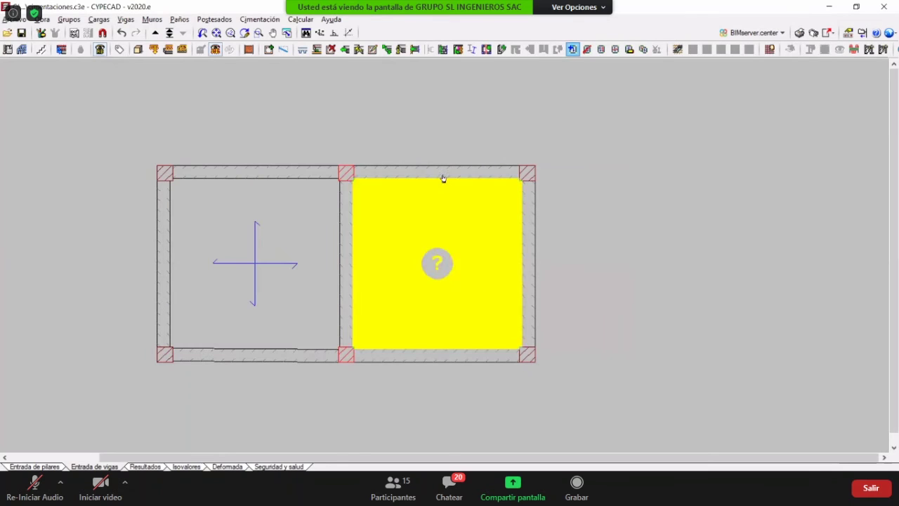
{"action": "left_click", "coordinate": [443, 179]}
{"action": "right_click", "coordinate": [461, 129]}
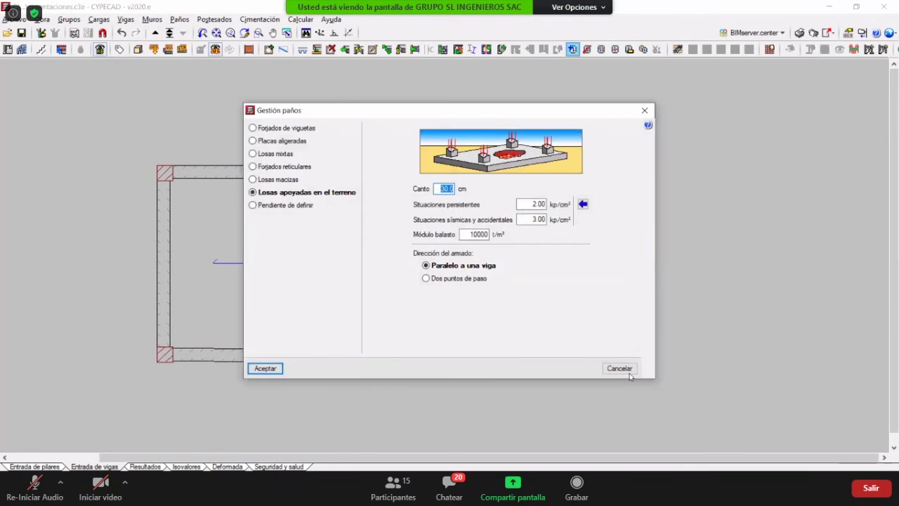
{"action": "left_click", "coordinate": [627, 372]}
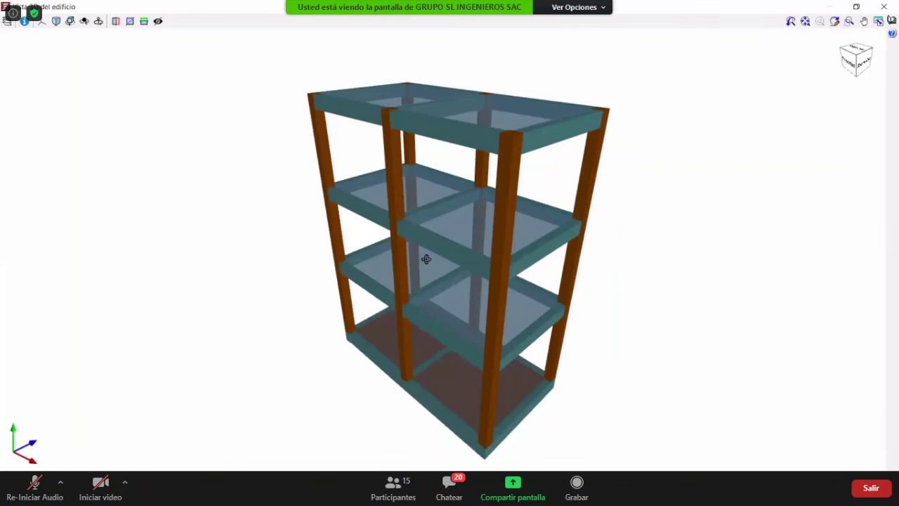
- Inspect the building's 3D model, including the foundation beams and slabs from below, and close the view
{"action": "left_click_drag", "start_coordinate": [426, 259], "coordinate": [451, 306]}
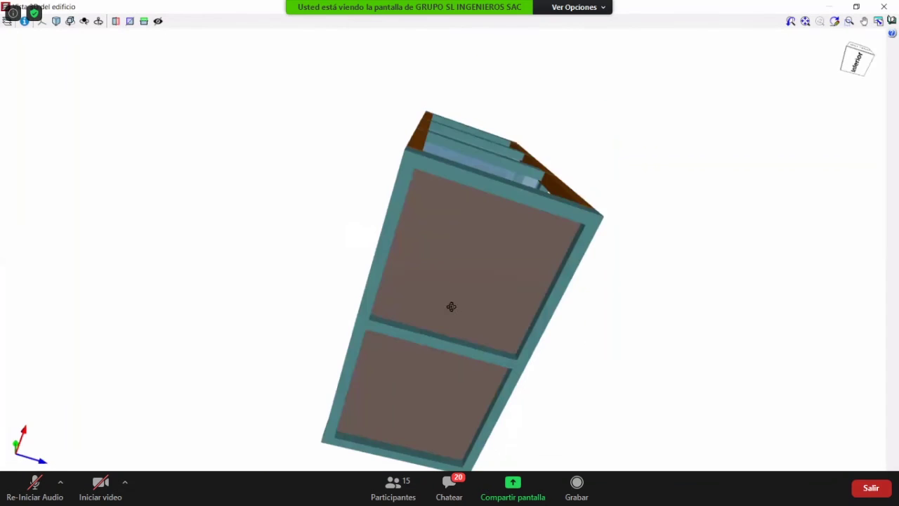
{"action": "middle_click_drag", "start_coordinate": [451, 306], "coordinate": [251, 345]}
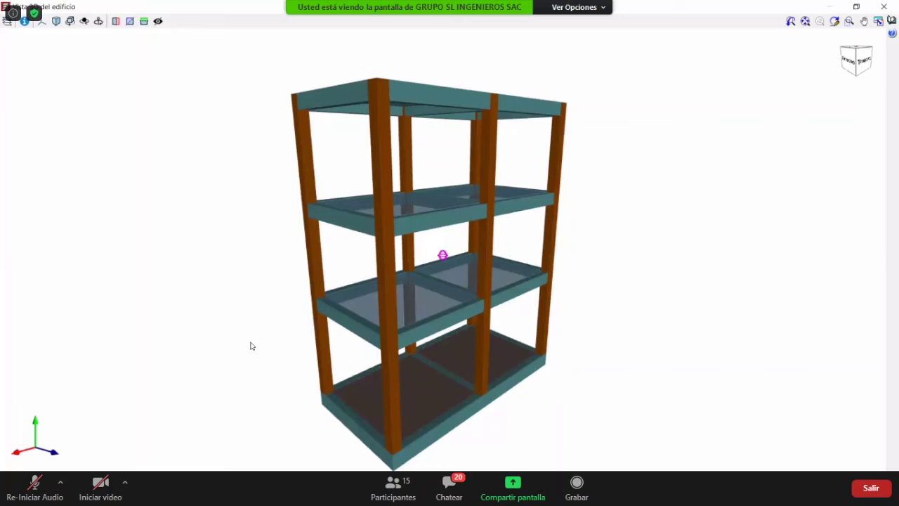
{"action": "left_click", "coordinate": [880, 8]}
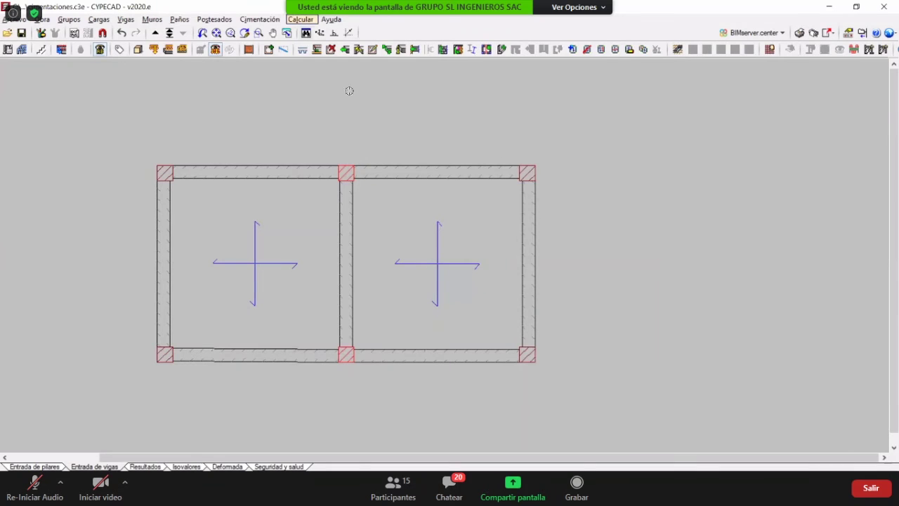
- Calculate the project with a live load and a dead load of 0.20 t/m² on the foundation group, then close the error report
{"action": "left_click", "coordinate": [301, 19]}
{"action": "key", "text": "Return"}
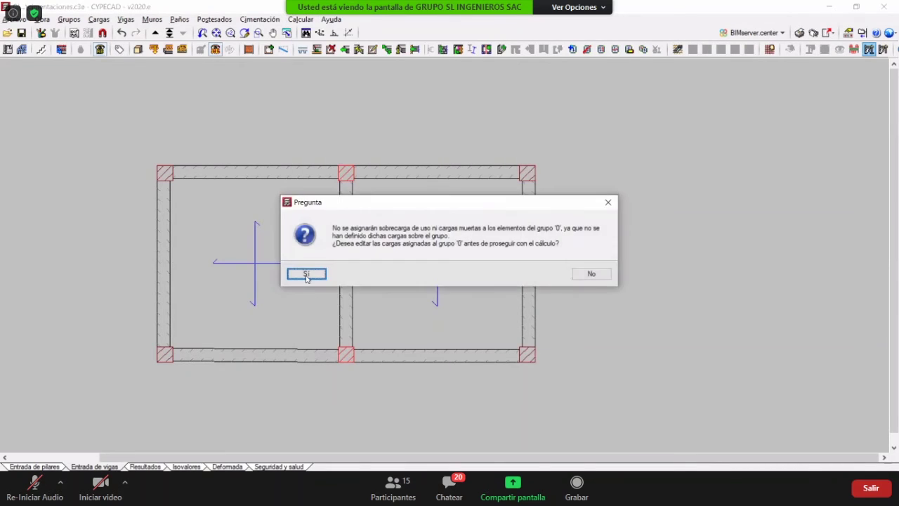
{"action": "key", "text": "Return"}
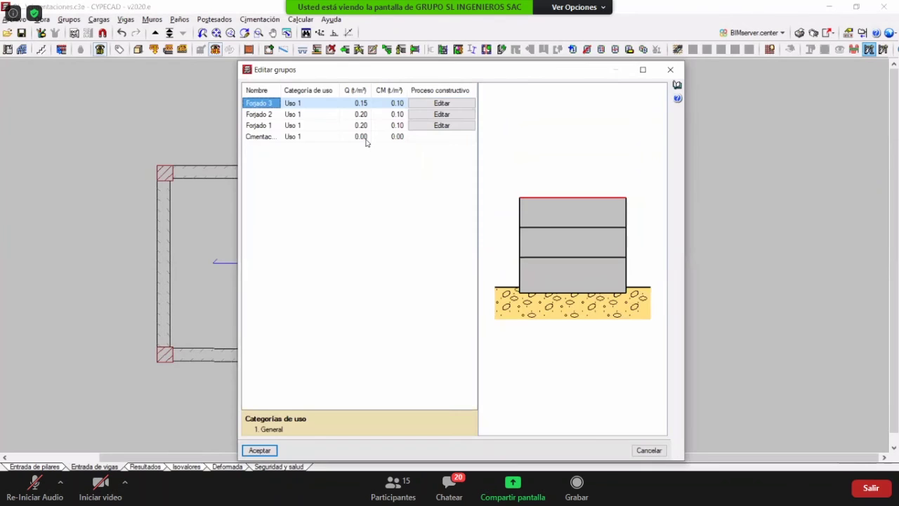
{"action": "type", "text": "0.5"}
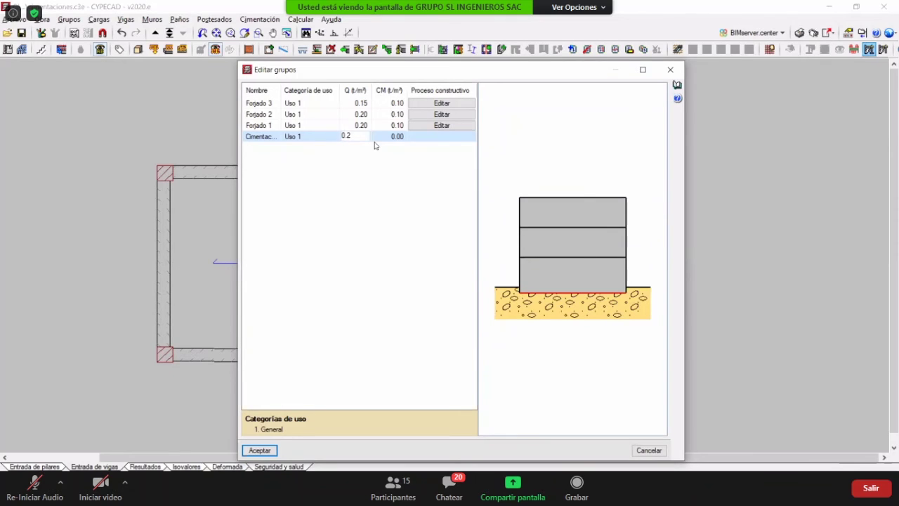
{"action": "left_click", "coordinate": [387, 140]}
{"action": "type", "text": "0.2"}
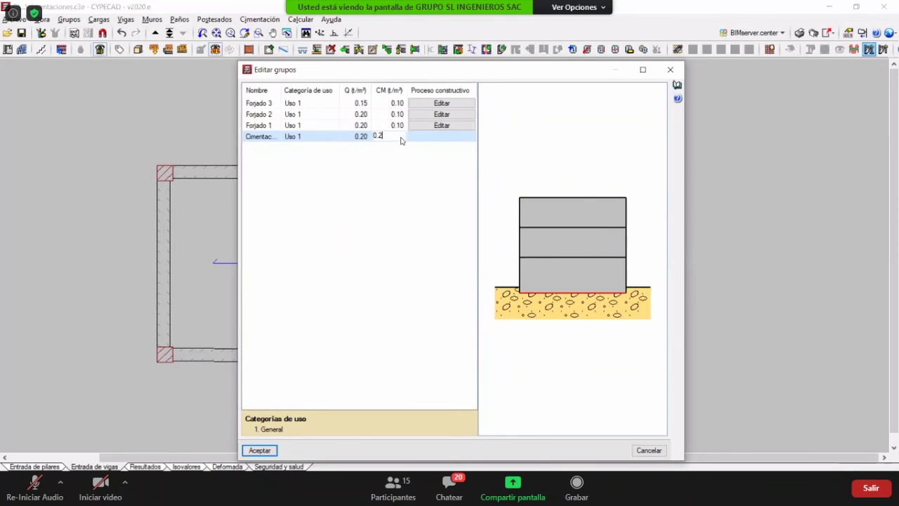
{"action": "key", "text": "Return"}
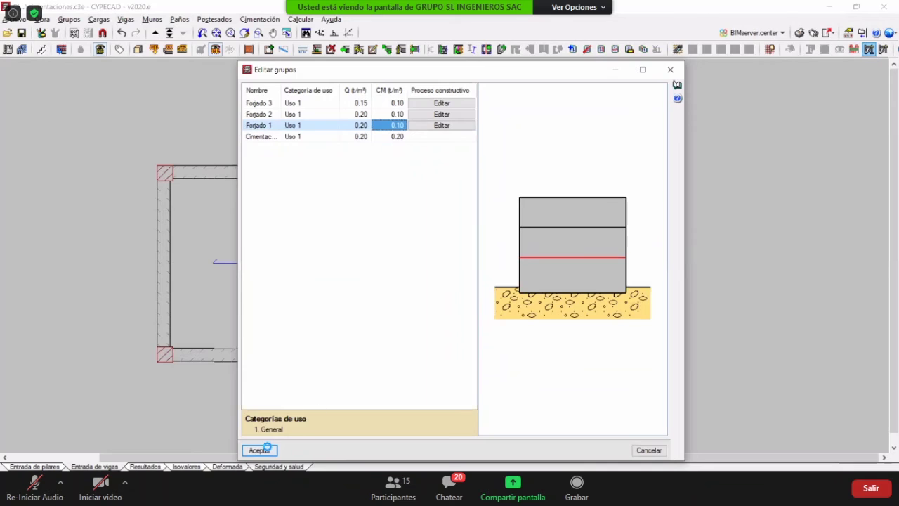
{"action": "left_click", "coordinate": [259, 449]}
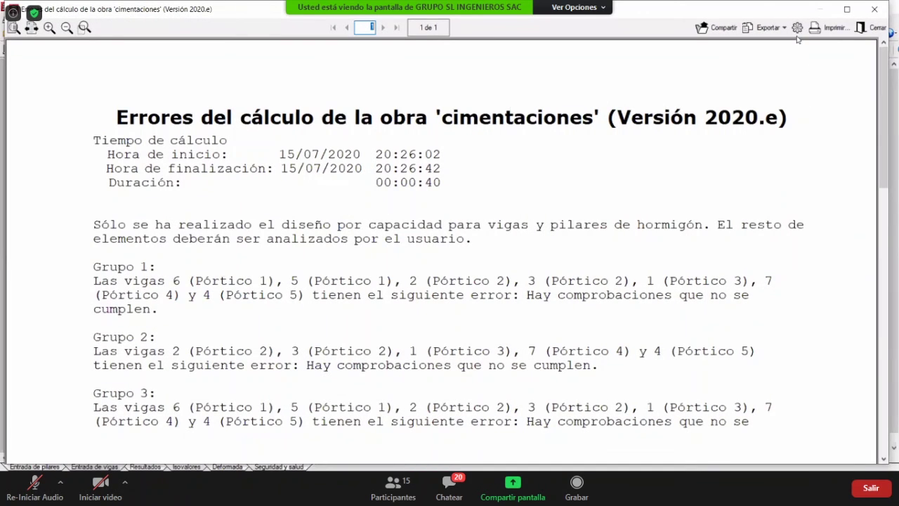
{"action": "key", "text": "Escape"}
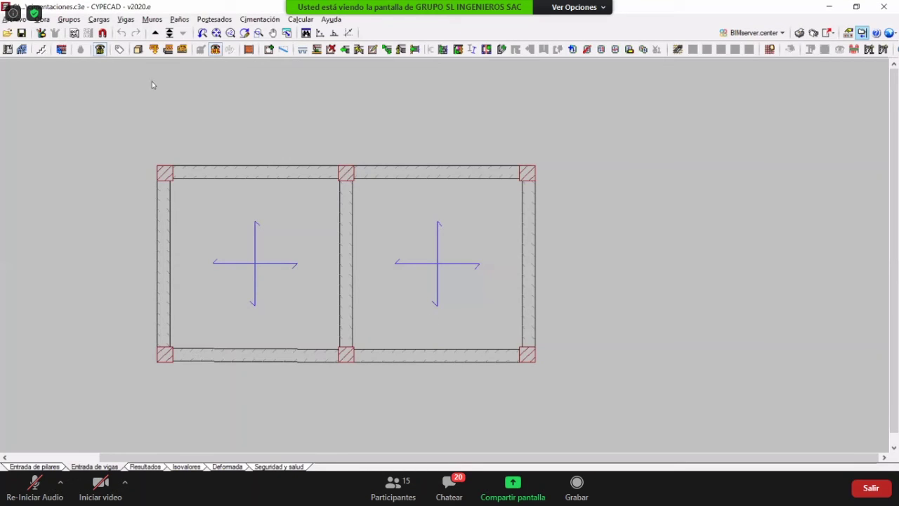
- Open the column, shear wall and wall distortion report and examine the maximum drifts of the columns
{"action": "left_click", "coordinate": [73, 33]}
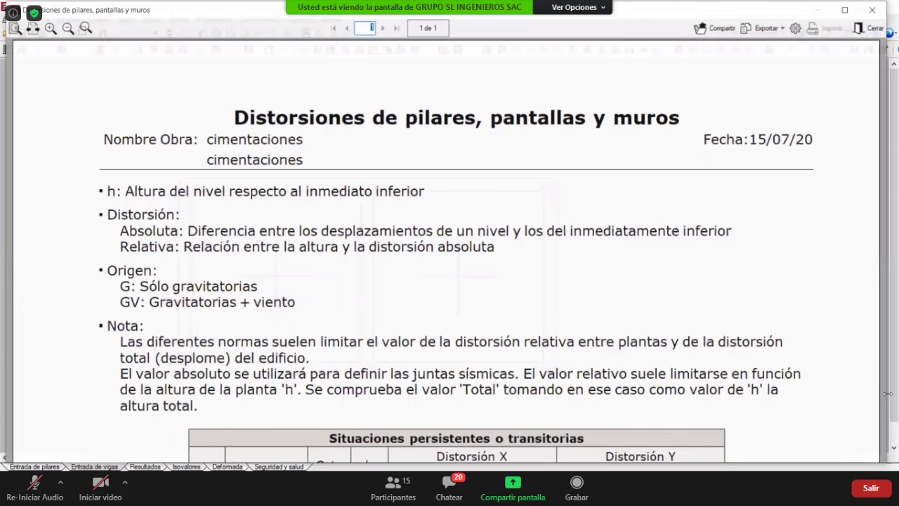
{"action": "scroll", "coordinate": [510, 205], "scroll_direction": "down", "scroll_amount": 8}
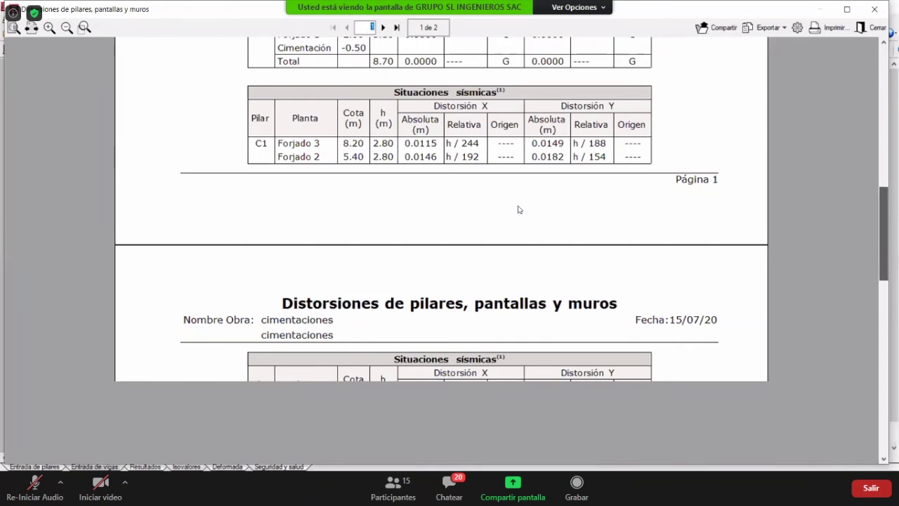
{"action": "scroll", "coordinate": [512, 211], "scroll_direction": "down", "scroll_amount": 10}
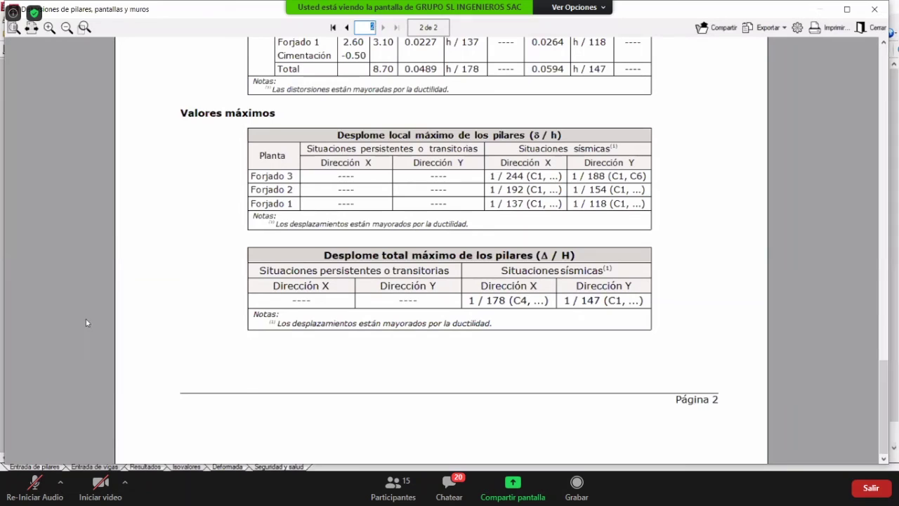
- Switch to the calculator to compute 1 ÷ 143 for the drift check, and close the distortion report
{"action": "key", "text": "alt+Tab"}
{"action": "key", "text": "Delete"}
{"action": "type", "text": "1"}
{"action": "key", "text": "slash"}
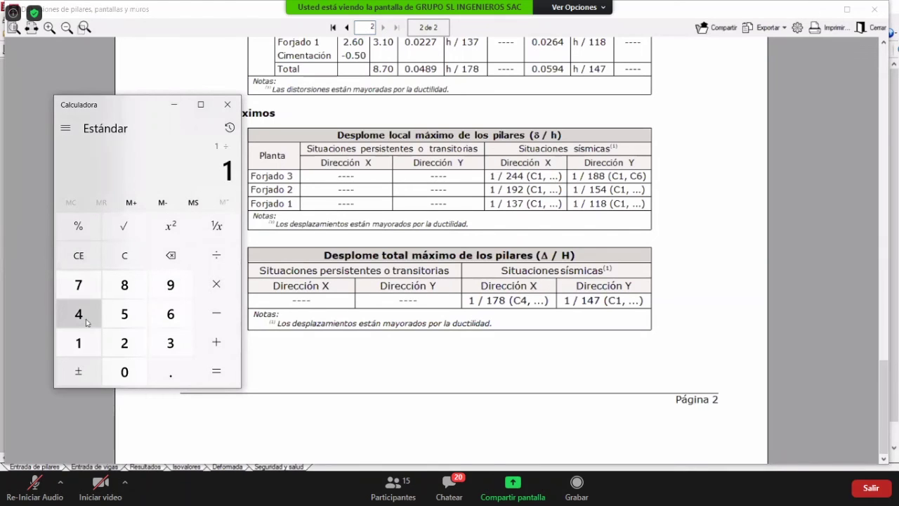
{"action": "type", "text": "43"}
{"action": "key", "text": "Return"}
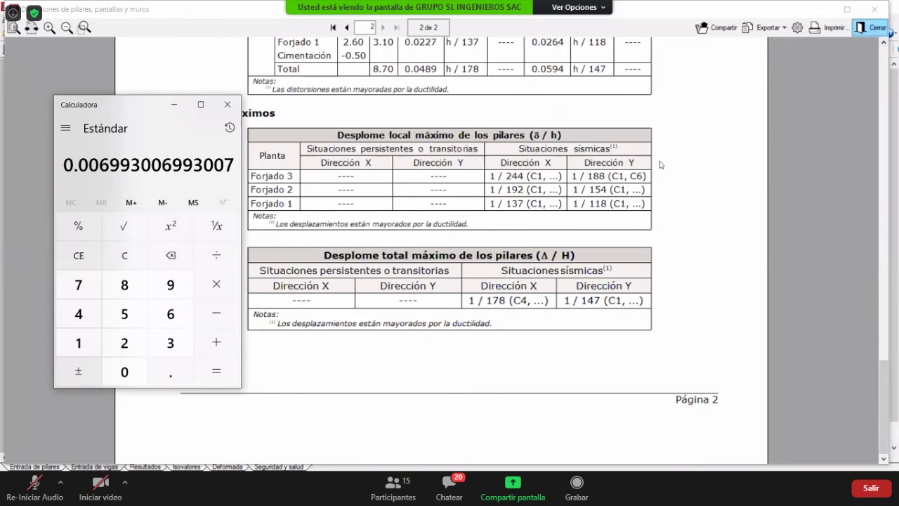
{"action": "key", "text": "Escape"}
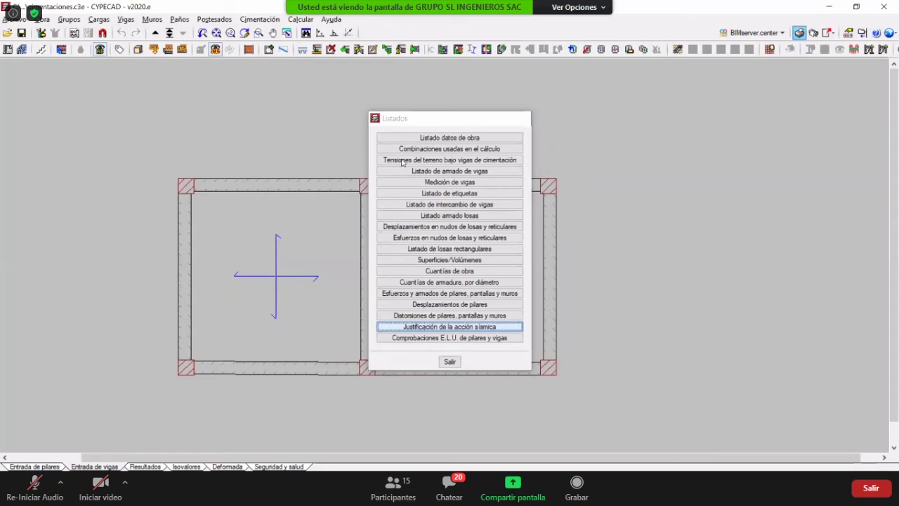
- Open the seismic action justification report, review the modal participation coefficients, and close the report
{"action": "key", "text": "Return"}
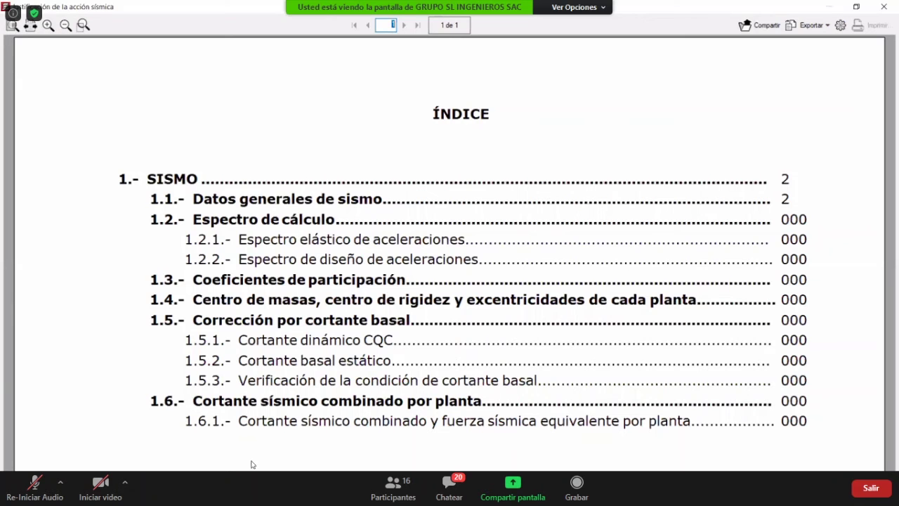
{"action": "left_click", "coordinate": [459, 279]}
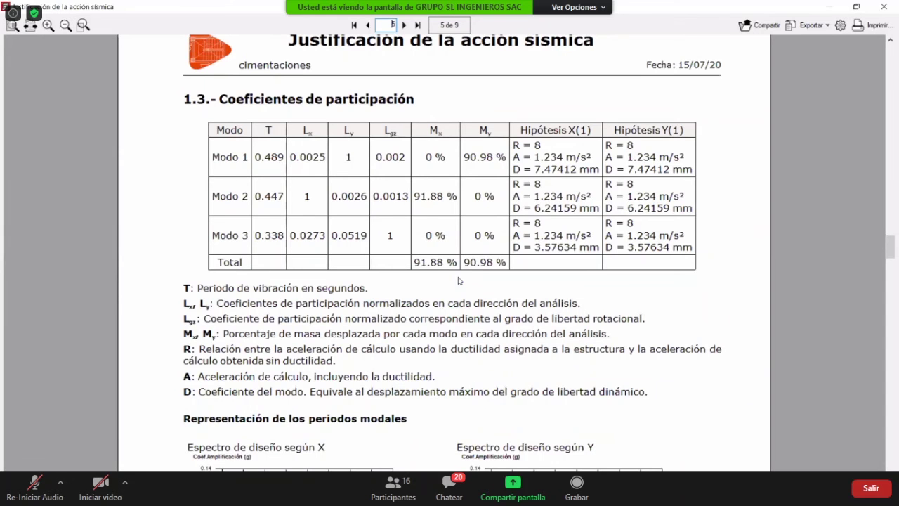
{"action": "key", "text": "Escape"}
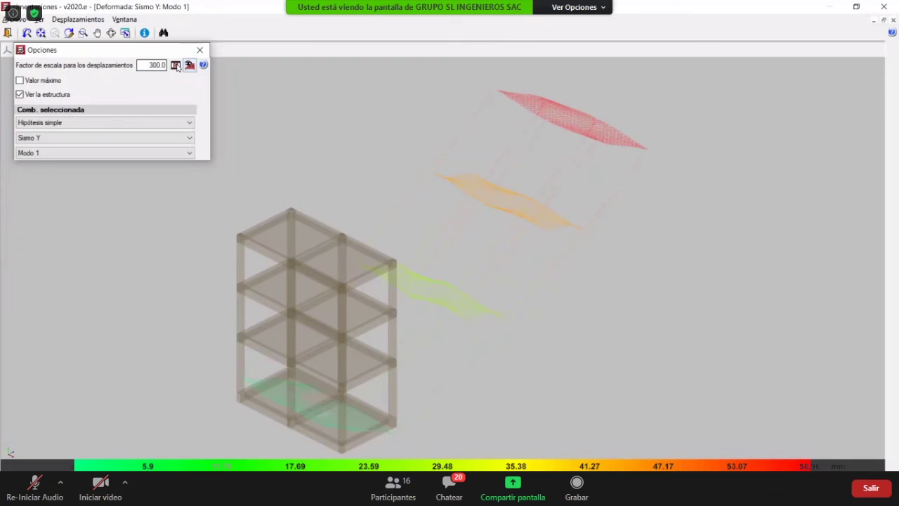
- Animate the deformed shape for Sismo Y, Modo 1 at scale factor 300, inspecting it from several sides before closing
{"action": "left_click", "coordinate": [176, 65]}
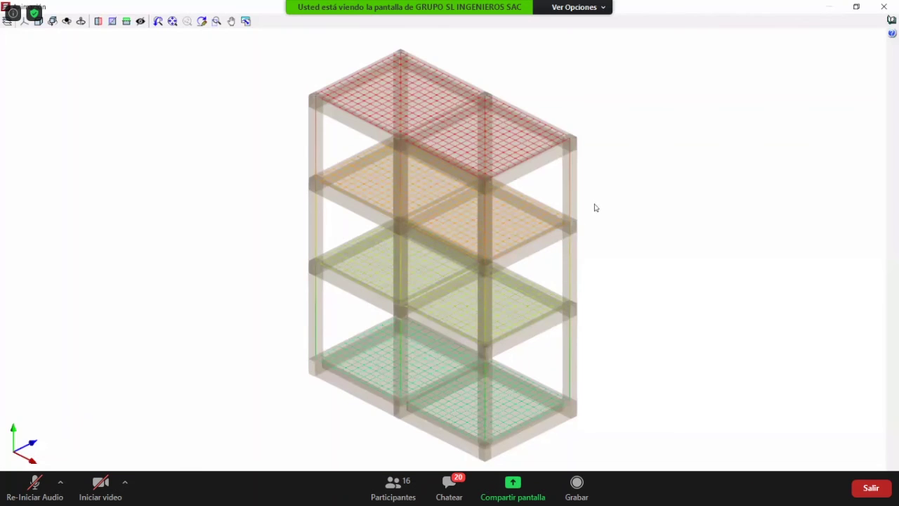
{"action": "mouse_move", "coordinate": [593, 177]}
{"action": "middle_mouse_down"}
{"action": "mouse_move", "coordinate": [411, 144]}
{"action": "mouse_move", "coordinate": [250, 226]}
{"action": "mouse_move", "coordinate": [280, 294]}
{"action": "middle_mouse_up"}
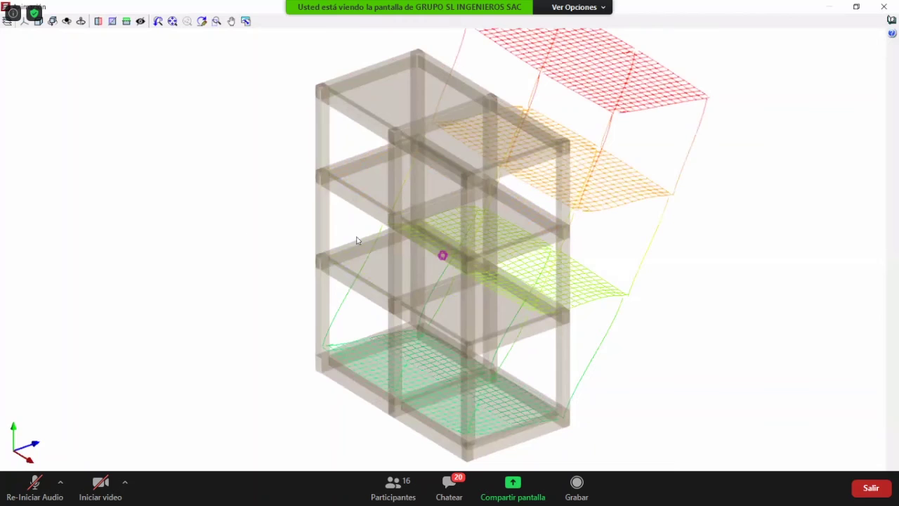
{"action": "middle_click_drag", "start_coordinate": [356, 240], "coordinate": [311, 321]}
{"action": "scroll", "coordinate": [311, 321], "scroll_direction": "down", "scroll_amount": 3}
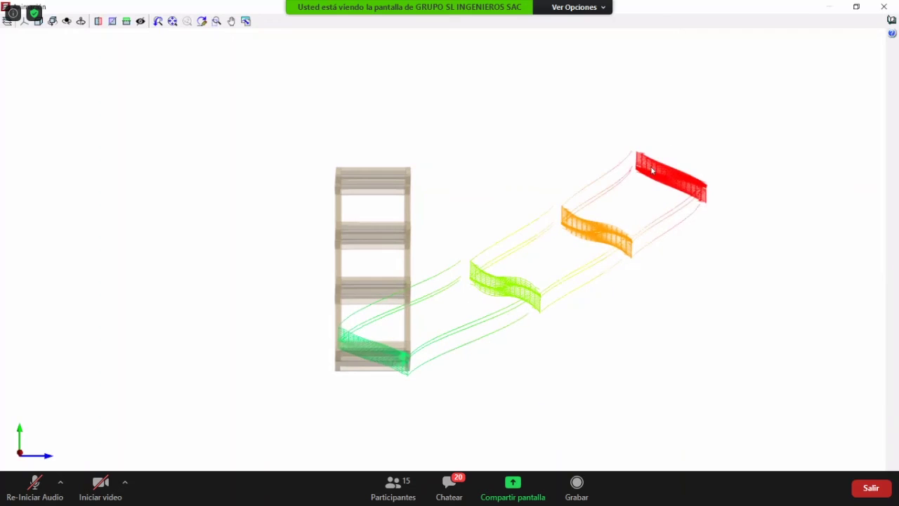
{"action": "middle_click_drag", "start_coordinate": [190, 140], "coordinate": [153, 64]}
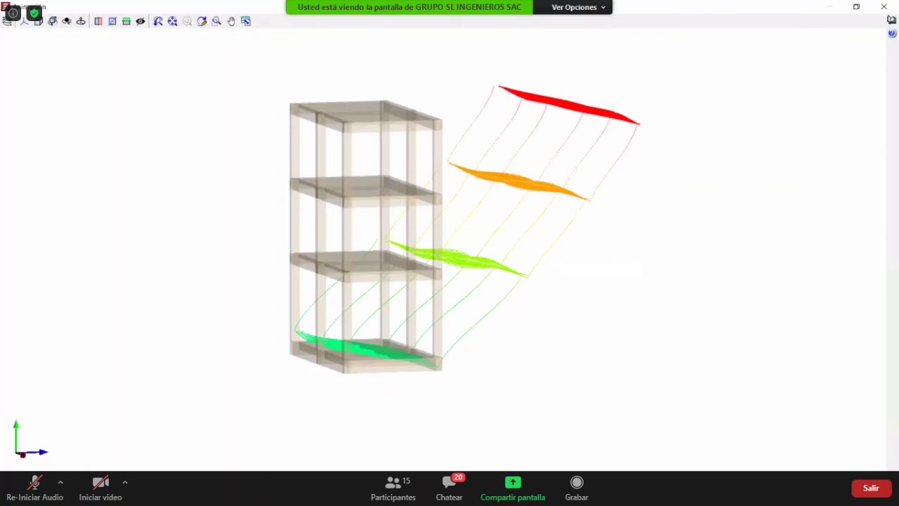
{"action": "key", "text": "Escape"}
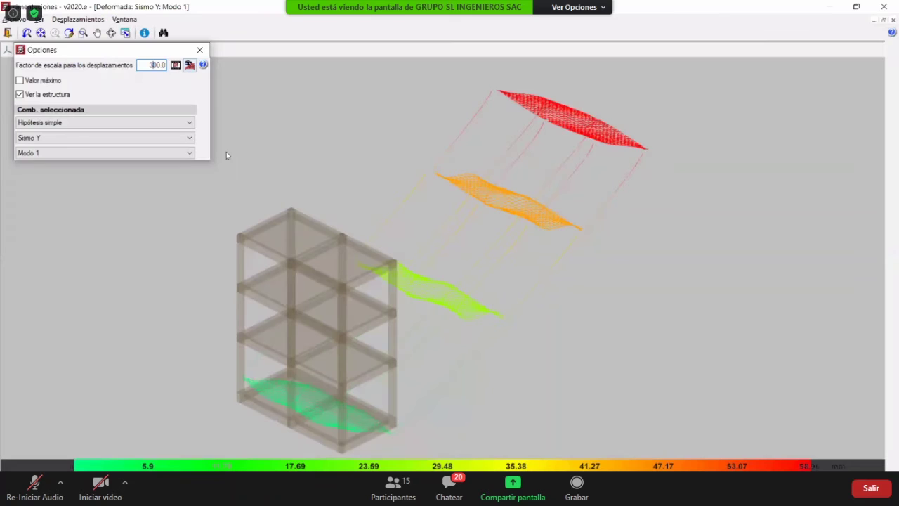
- Replay the Sismo Y, Modo 1 deformation animation with a smaller displacement scale and examine it from the side
{"action": "left_click", "coordinate": [175, 64]}
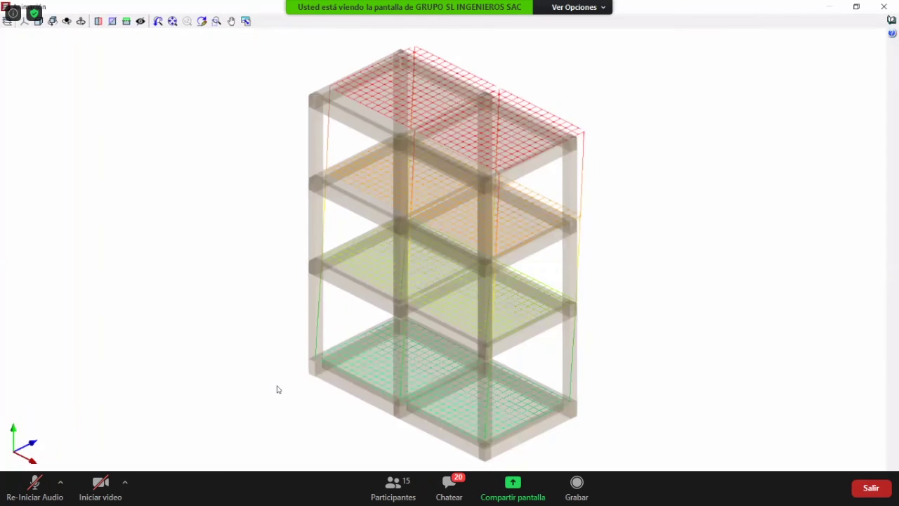
{"action": "middle_click_drag", "start_coordinate": [404, 432], "coordinate": [485, 399], "text": "shift"}
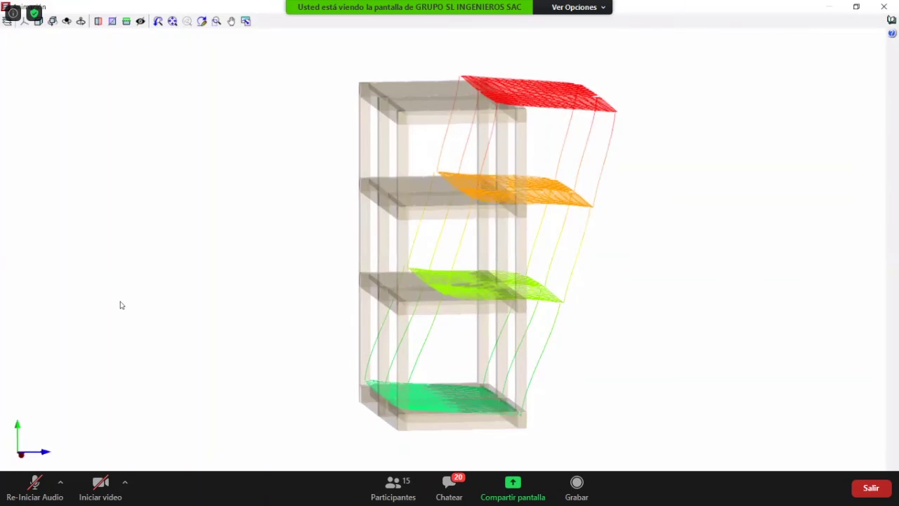
- Examine the foundation slab's movement up close in the Sismo Y, Modo 1 deformation animation, and leave the deformed shape view
{"action": "scroll", "coordinate": [139, 300], "scroll_direction": "up", "scroll_amount": 1}
{"action": "scroll", "coordinate": [170, 342], "scroll_direction": "up", "scroll_amount": 2}
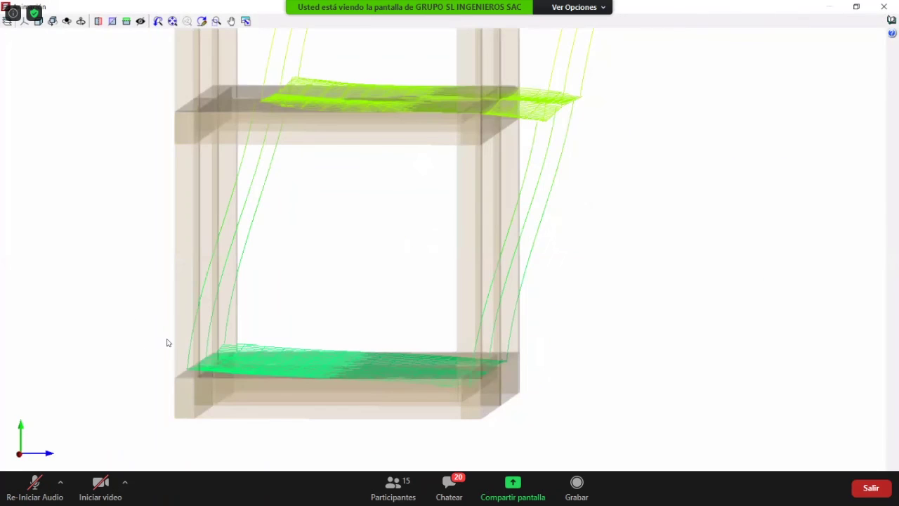
{"action": "scroll", "coordinate": [138, 296], "scroll_direction": "up", "scroll_amount": 3}
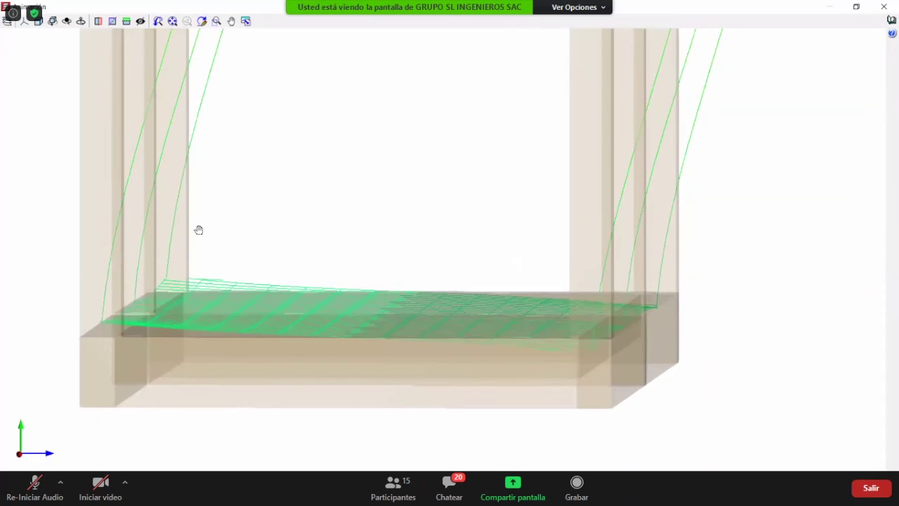
{"action": "scroll", "coordinate": [228, 297], "scroll_direction": "down", "scroll_amount": 1}
{"action": "scroll", "coordinate": [262, 297], "scroll_direction": "down", "scroll_amount": 1}
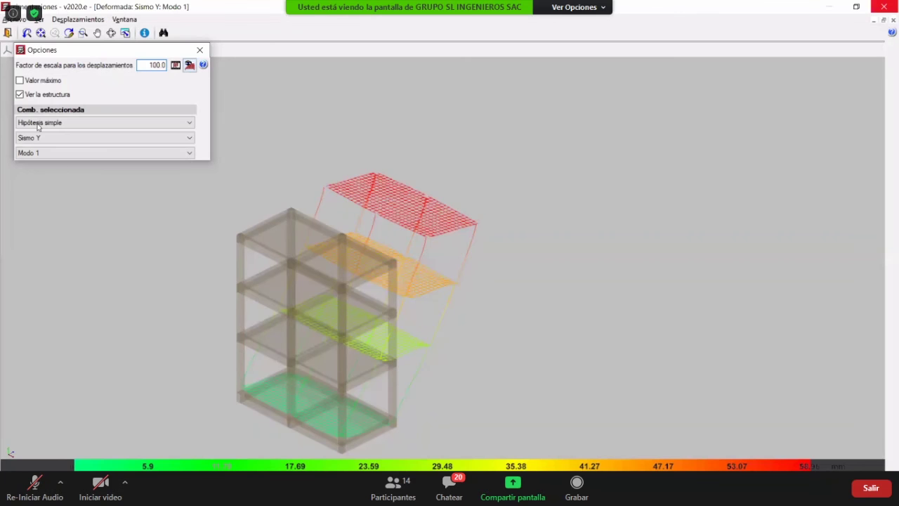
{"action": "key", "text": "Escape"}
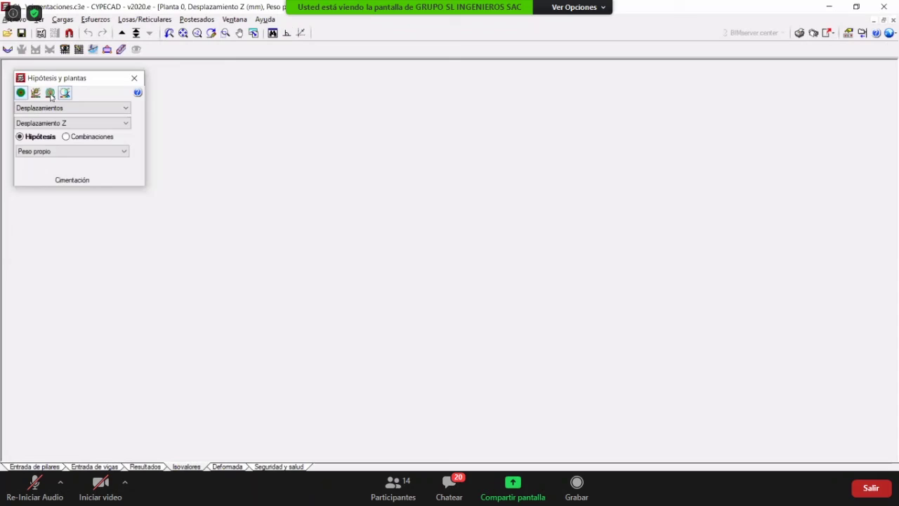
- Display the Tensiones sobre el terreno isovalues for Tensión máxima and examine the foundation slabs' corners and centres
{"action": "left_click", "coordinate": [56, 106]}
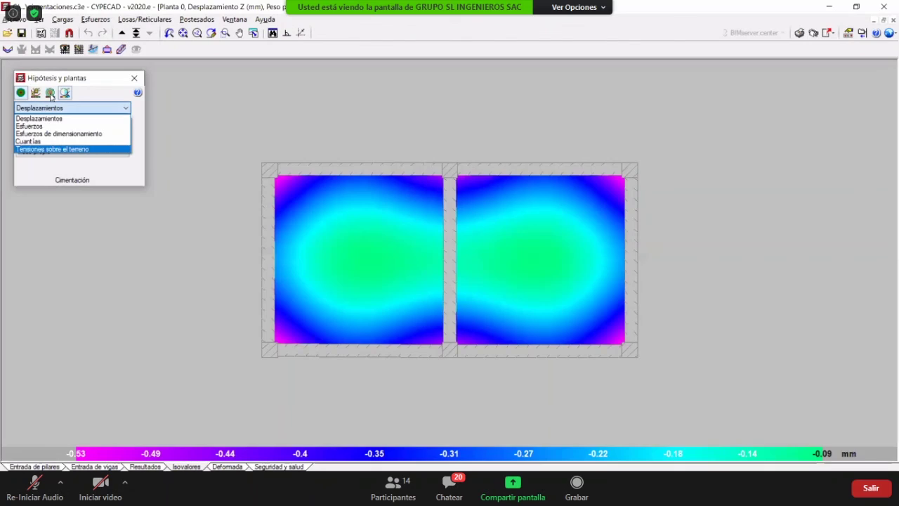
{"action": "left_click", "coordinate": [52, 149]}
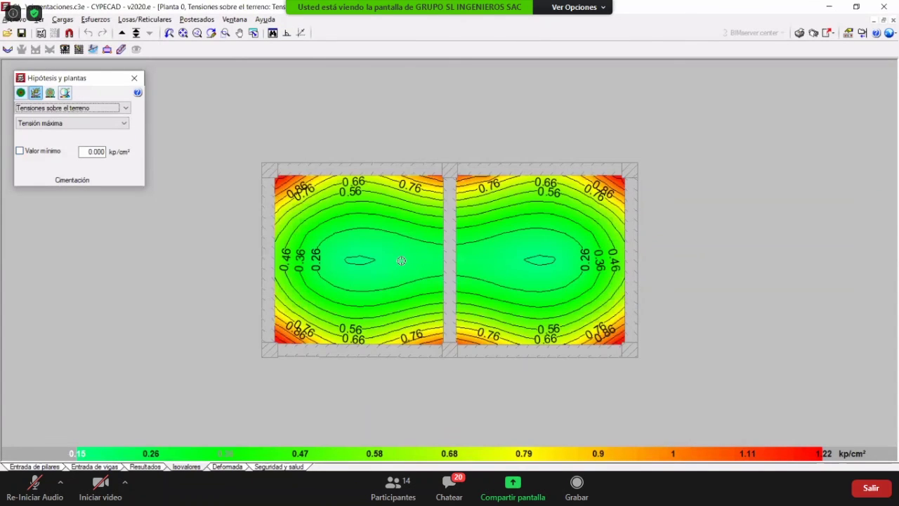
{"action": "scroll", "coordinate": [401, 260], "scroll_direction": "up", "scroll_amount": 1}
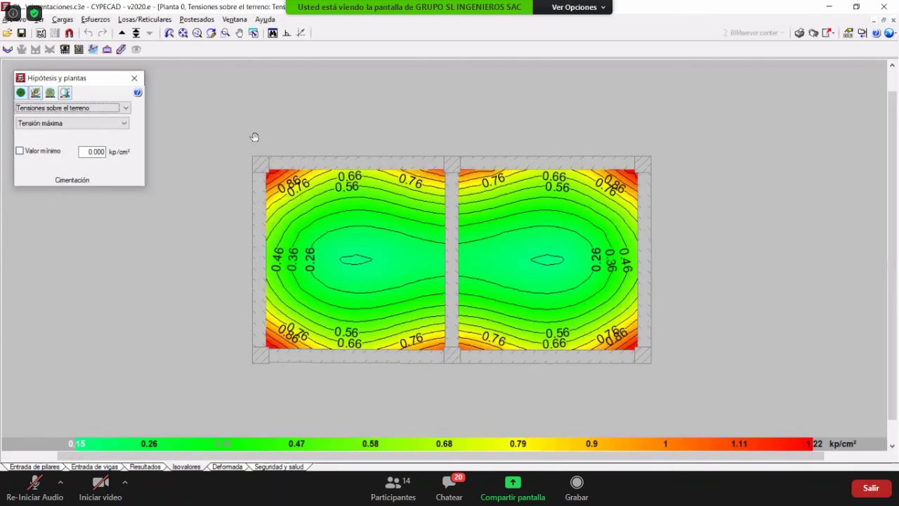
{"action": "scroll", "coordinate": [256, 138], "scroll_direction": "up", "scroll_amount": 1}
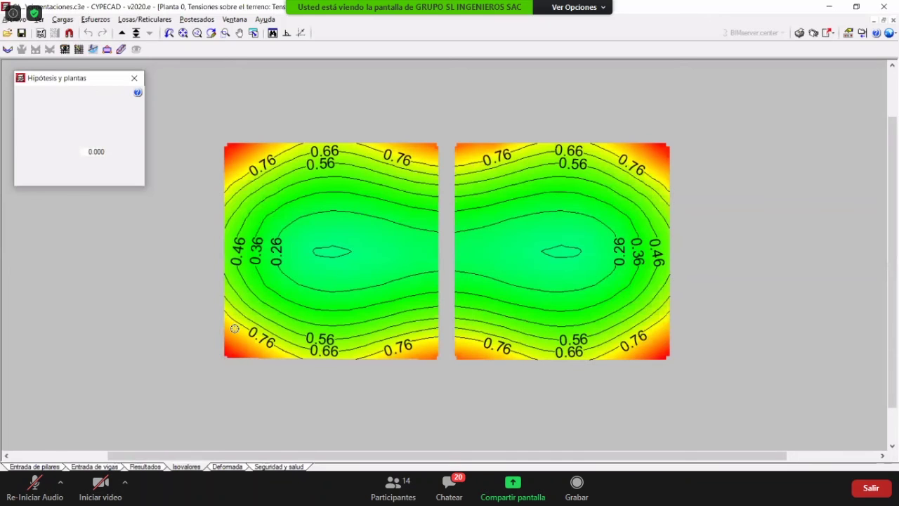
{"action": "middle_click_drag", "start_coordinate": [234, 328], "coordinate": [223, 320]}
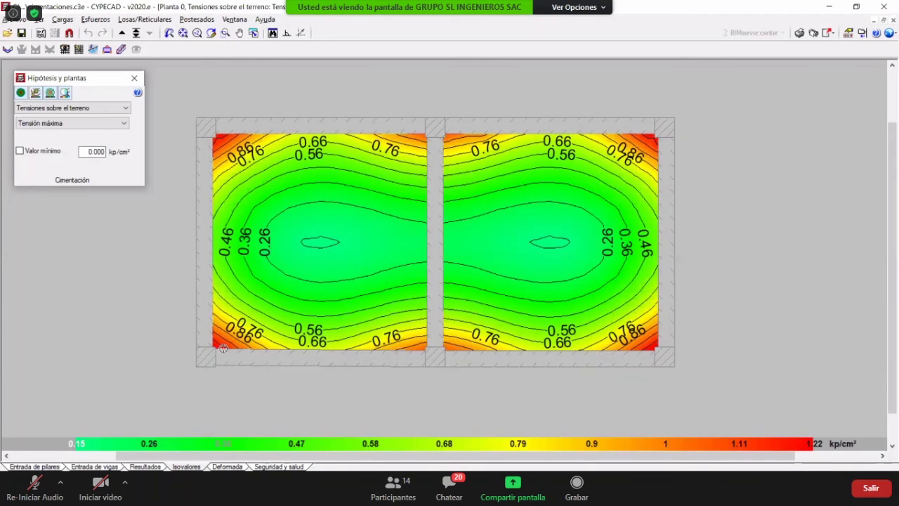
{"action": "scroll", "coordinate": [239, 327], "scroll_direction": "up", "scroll_amount": 1}
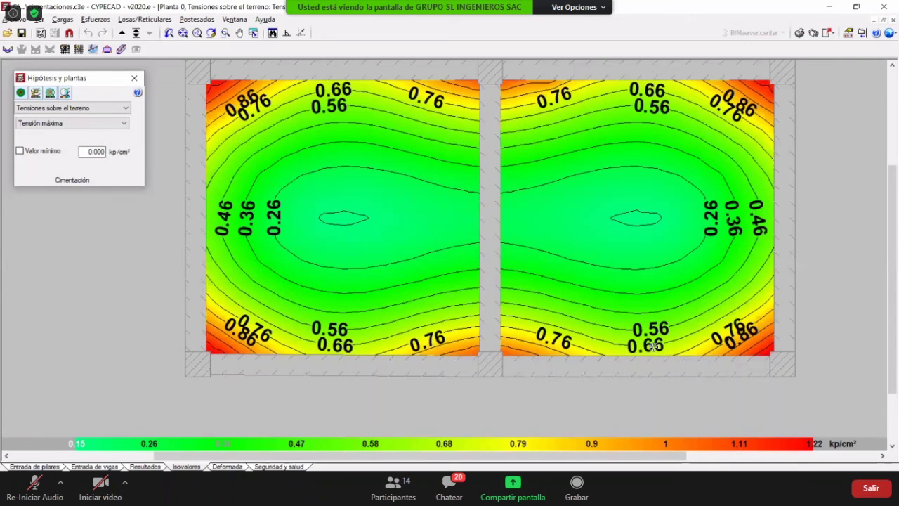
{"action": "scroll", "coordinate": [591, 226], "scroll_direction": "down", "scroll_amount": 1}
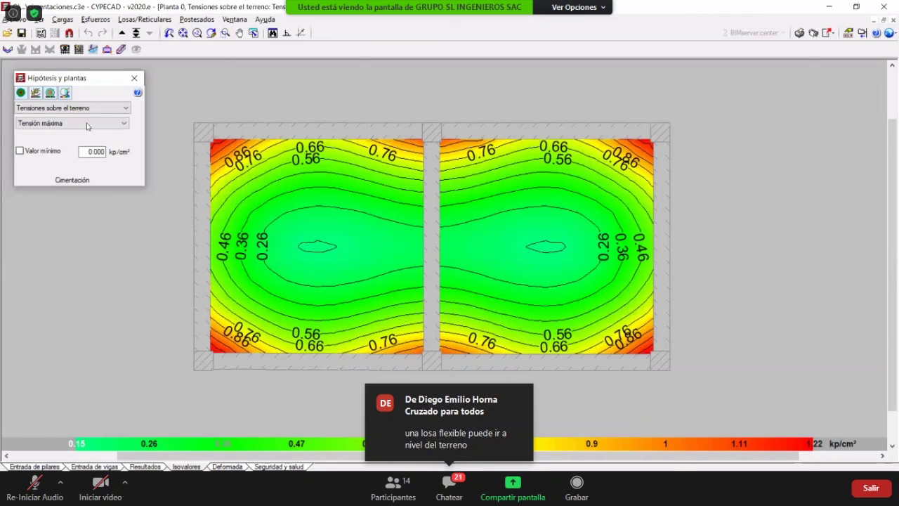
{"action": "scroll", "coordinate": [87, 126], "scroll_direction": "up", "scroll_amount": 1}
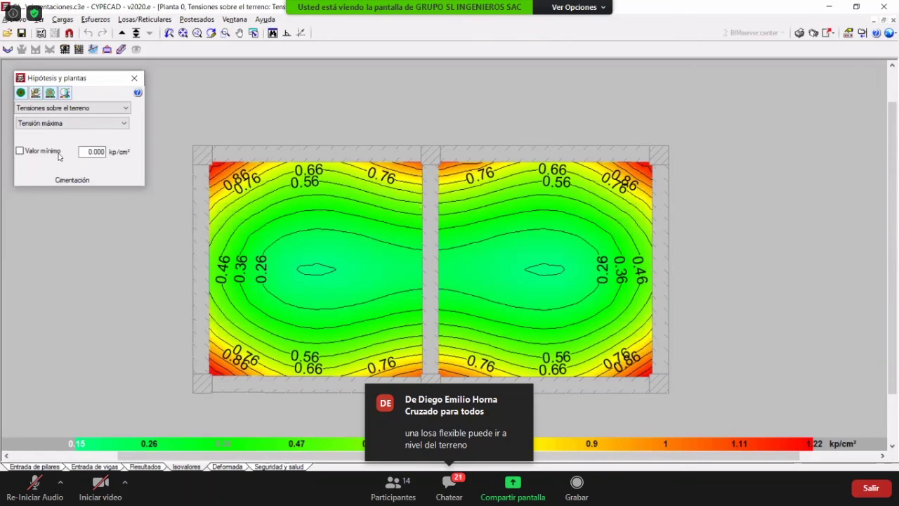
- Show the soil pressures Por hipótesis for Cargas muertas, and close the hypothesis and floor options
{"action": "scroll", "coordinate": [59, 156], "scroll_direction": "down", "scroll_amount": 1}
{"action": "left_click", "coordinate": [59, 123]}
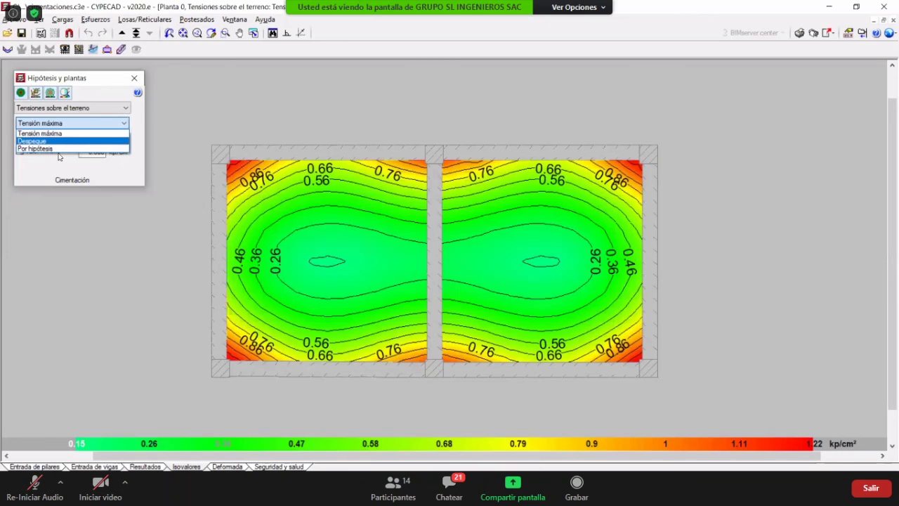
{"action": "key", "text": "Down"}
{"action": "key", "text": "Return"}
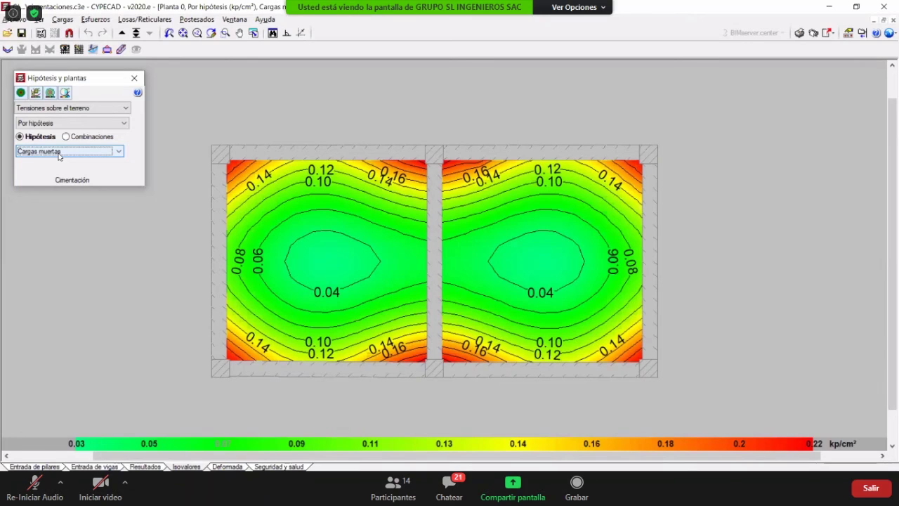
{"action": "left_click", "coordinate": [134, 78]}
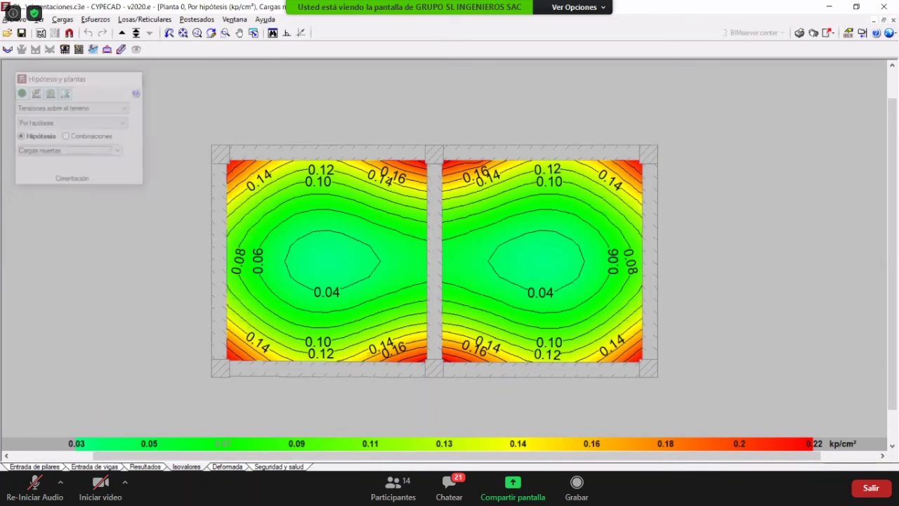
- Open the building's 3D view from beam entry, show the ground (Suelo), and examine the column bases from the front and at an angle
{"action": "left_click", "coordinate": [96, 467]}
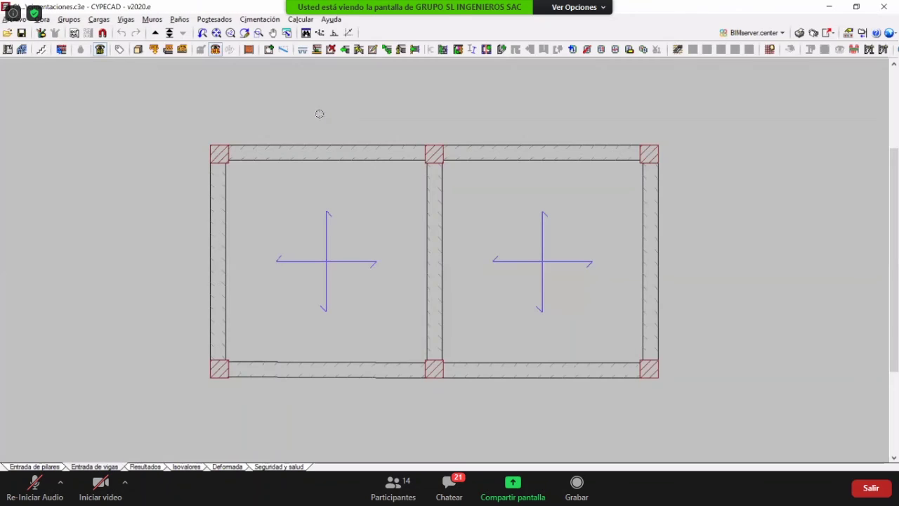
{"action": "left_click", "coordinate": [138, 49]}
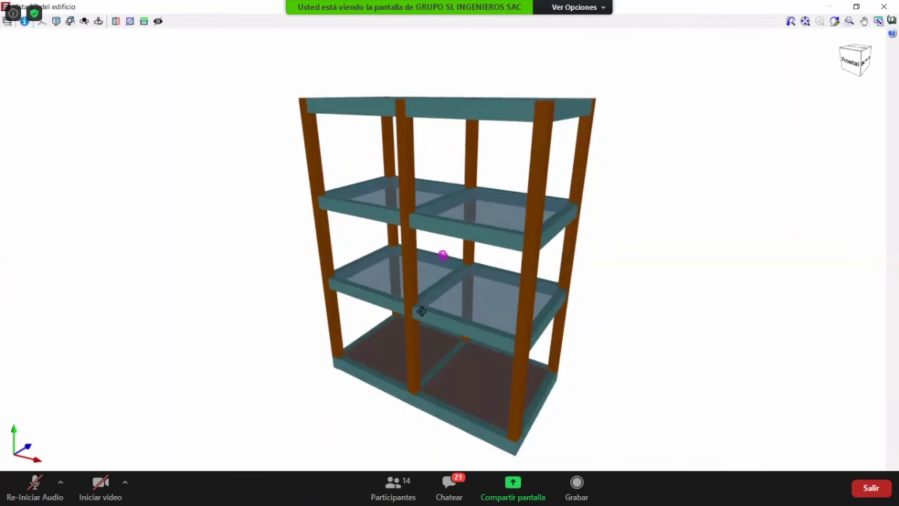
{"action": "left_click_drag", "start_coordinate": [422, 311], "coordinate": [437, 307]}
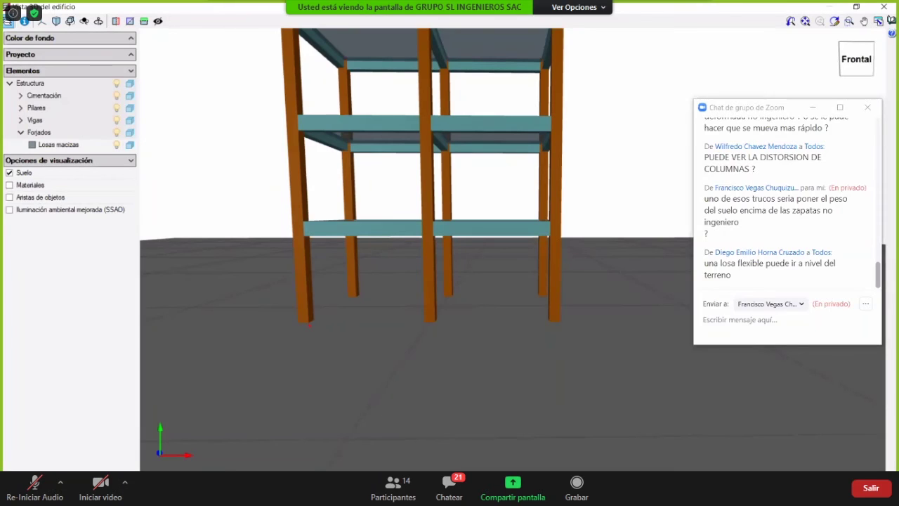
{"action": "middle_click_drag", "start_coordinate": [347, 323], "coordinate": [343, 322]}
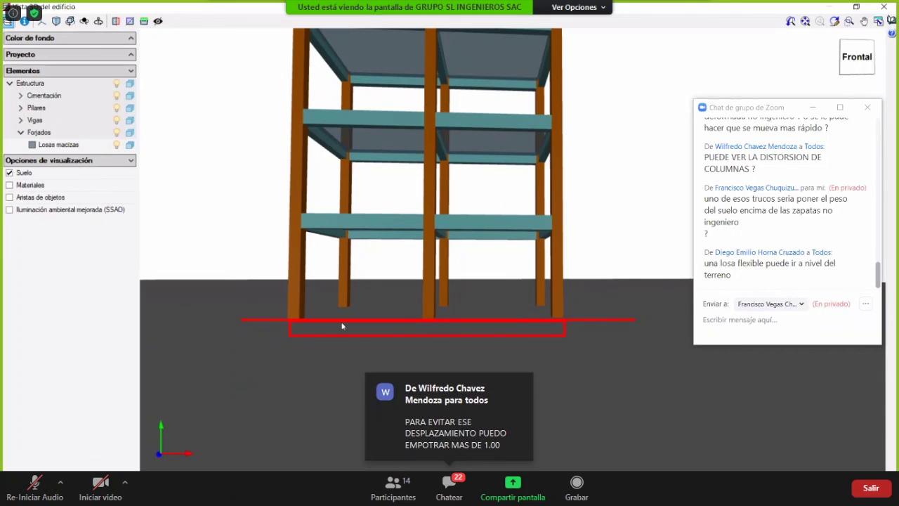
{"action": "key", "text": "Escape"}
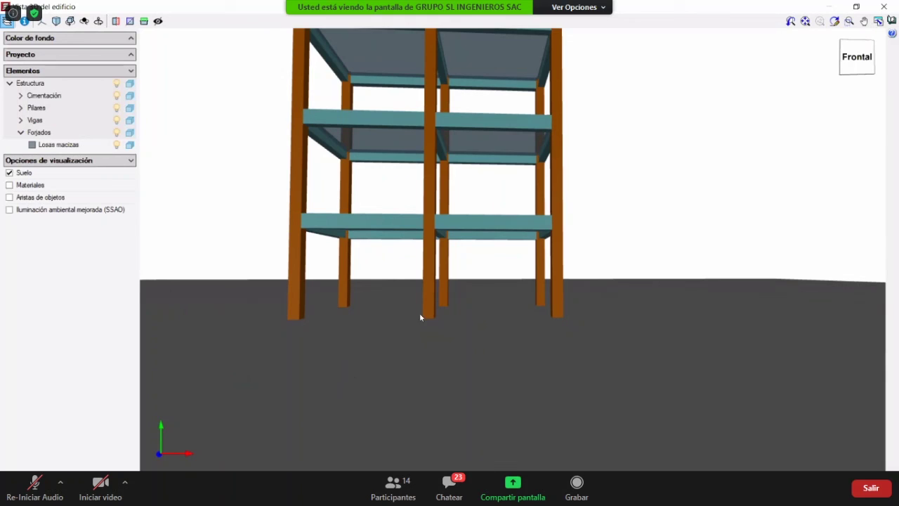
{"action": "mouse_move", "coordinate": [370, 286]}
{"action": "middle_mouse_down"}
{"action": "mouse_move", "coordinate": [528, 274]}
{"action": "mouse_move", "coordinate": [438, 301]}
{"action": "middle_mouse_up"}
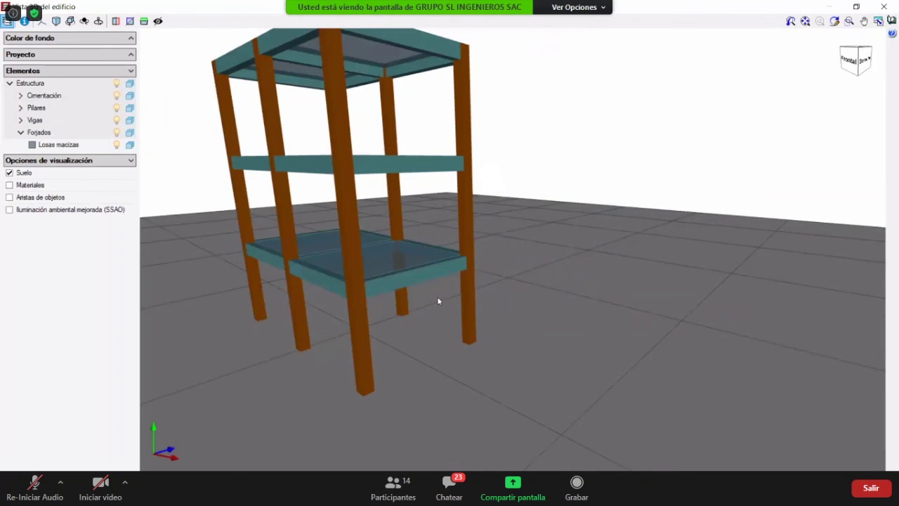
- Annotate the 3D view with a red rectangle containing freehand lines beside the building, and clear the annotation
{"action": "key", "text": "ctrl+2"}
{"action": "left_click_drag", "start_coordinate": [466, 154], "coordinate": [617, 232], "text": "ctrl"}
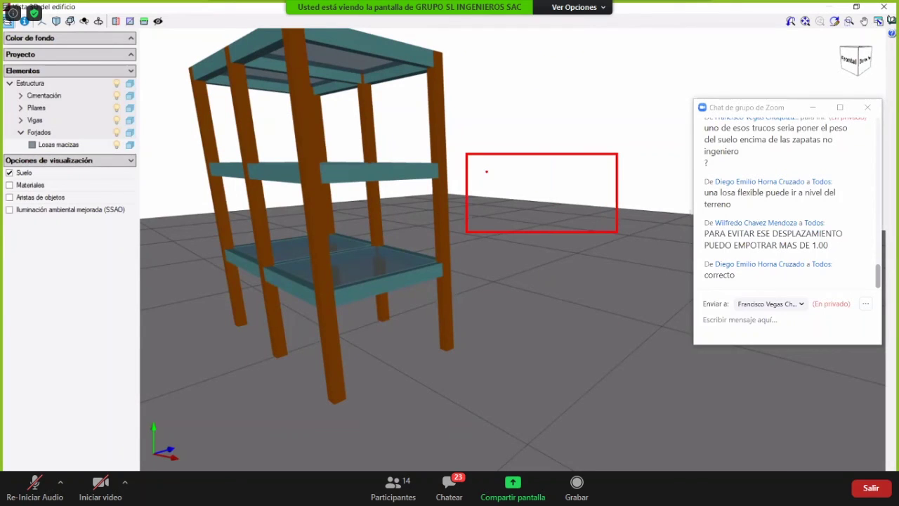
{"action": "left_click_drag", "start_coordinate": [483, 169], "coordinate": [596, 173]}
{"action": "mouse_move", "coordinate": [595, 194]}
{"action": "left_mouse_down"}
{"action": "mouse_move", "coordinate": [516, 182]}
{"action": "mouse_move", "coordinate": [577, 201]}
{"action": "mouse_move", "coordinate": [522, 220]}
{"action": "left_mouse_up"}
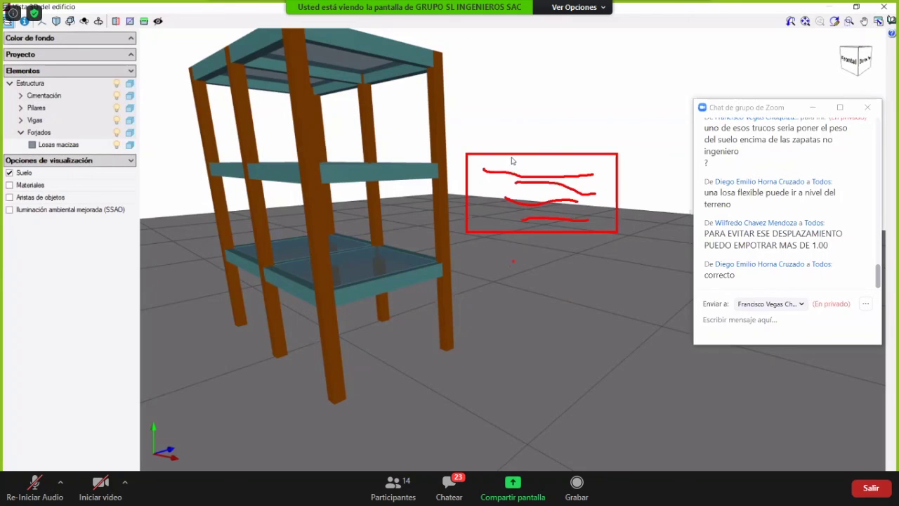
{"action": "key", "text": "Escape"}
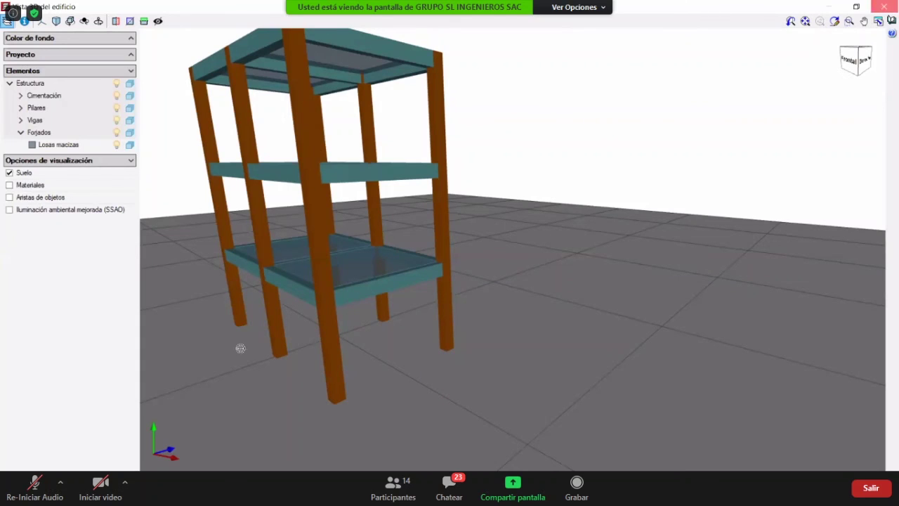
- Go to the calculation results of the Cimentación group and open the reinforcement editor for the upper horizontal foundation beam, Pórtico 1
{"action": "left_click", "coordinate": [146, 464]}
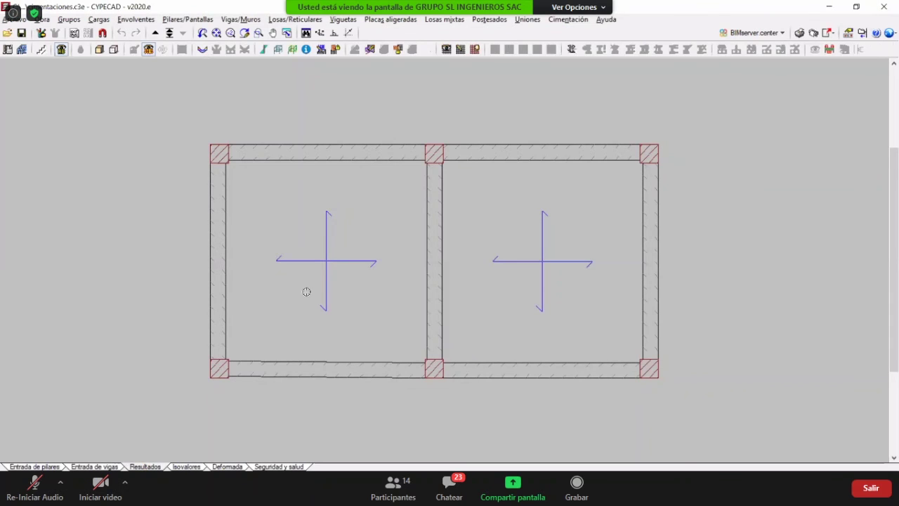
{"action": "scroll", "coordinate": [304, 290], "scroll_direction": "down", "scroll_amount": 1}
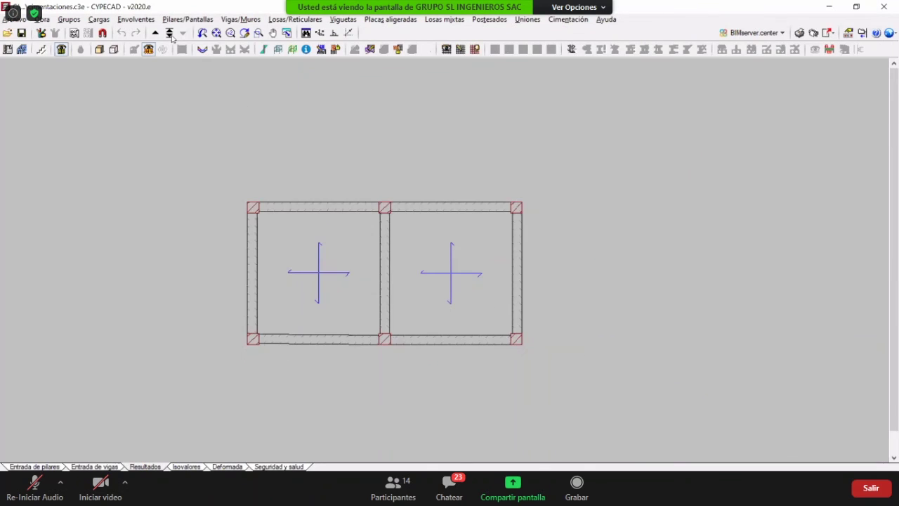
{"action": "left_click", "coordinate": [170, 33]}
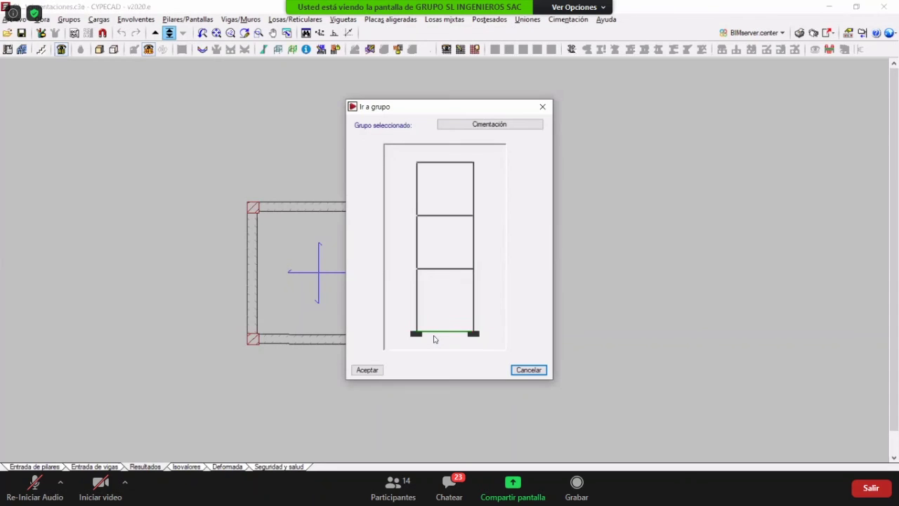
{"action": "double_click", "coordinate": [429, 332]}
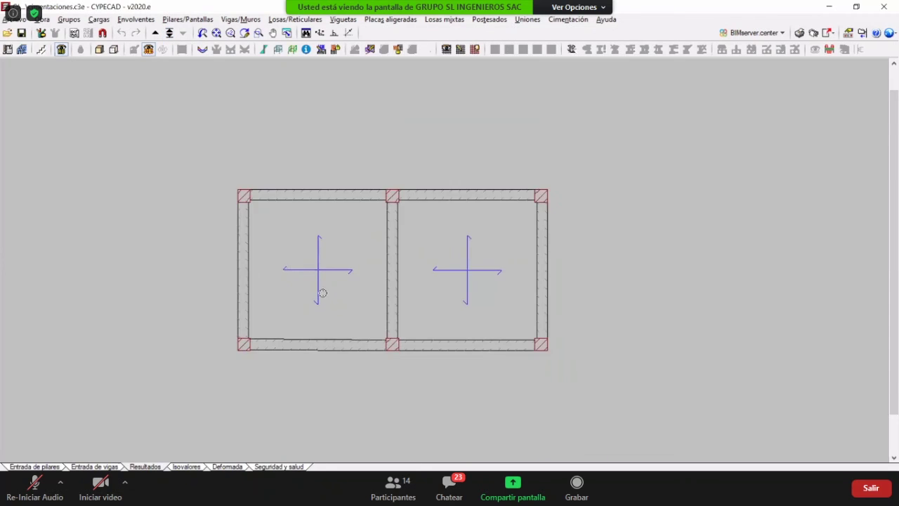
{"action": "left_click", "coordinate": [316, 169]}
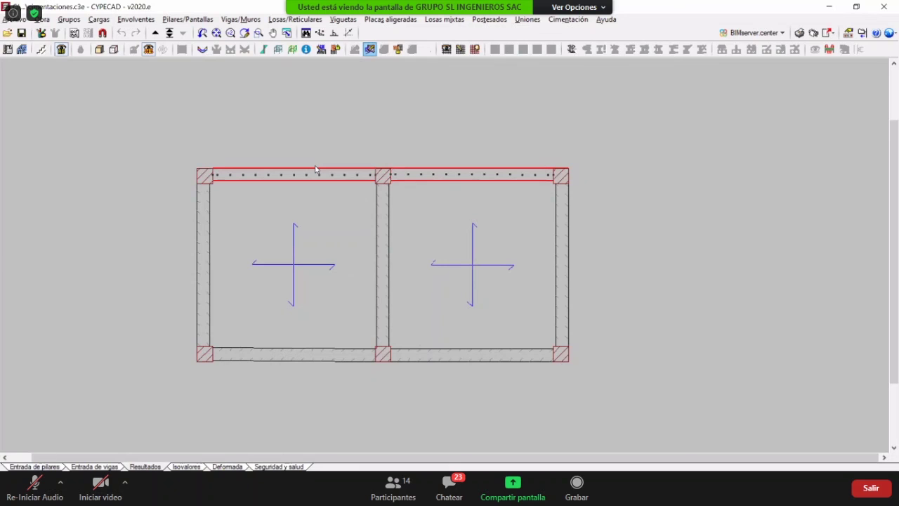
{"action": "left_click", "coordinate": [319, 176]}
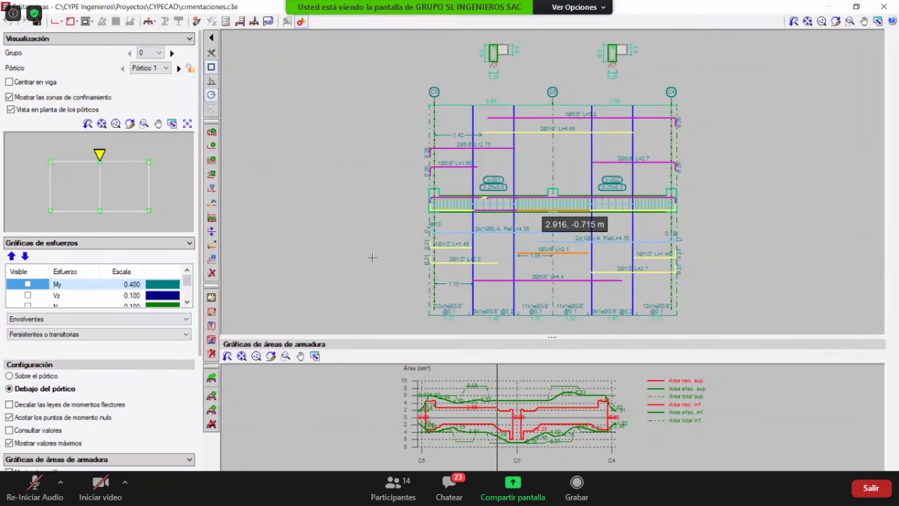
- Display the My bending moment envelope below Pórtico 1 and examine it together with the beam's reinforcement layout
{"action": "middle_click_drag", "start_coordinate": [436, 131], "coordinate": [416, 125]}
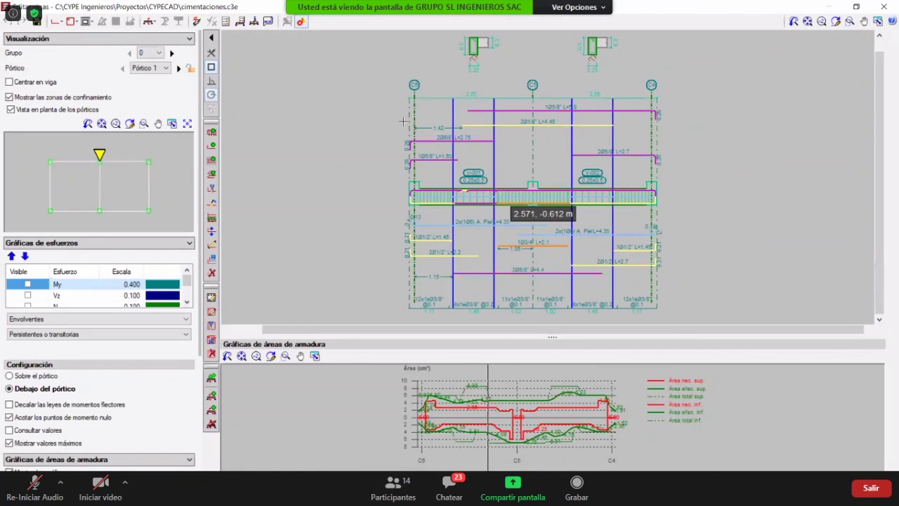
{"action": "middle_click_drag", "start_coordinate": [474, 152], "coordinate": [415, 128]}
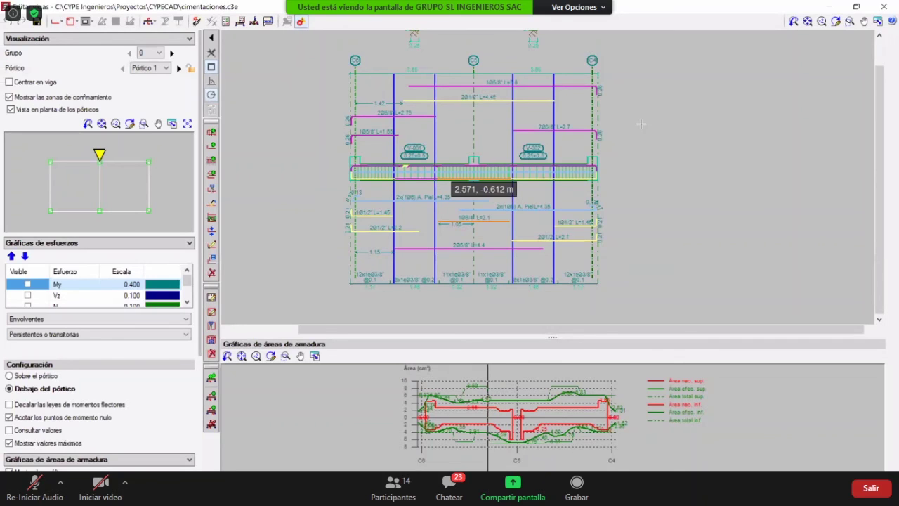
{"action": "key", "text": "space"}
{"action": "middle_click_drag", "start_coordinate": [470, 145], "coordinate": [493, 168]}
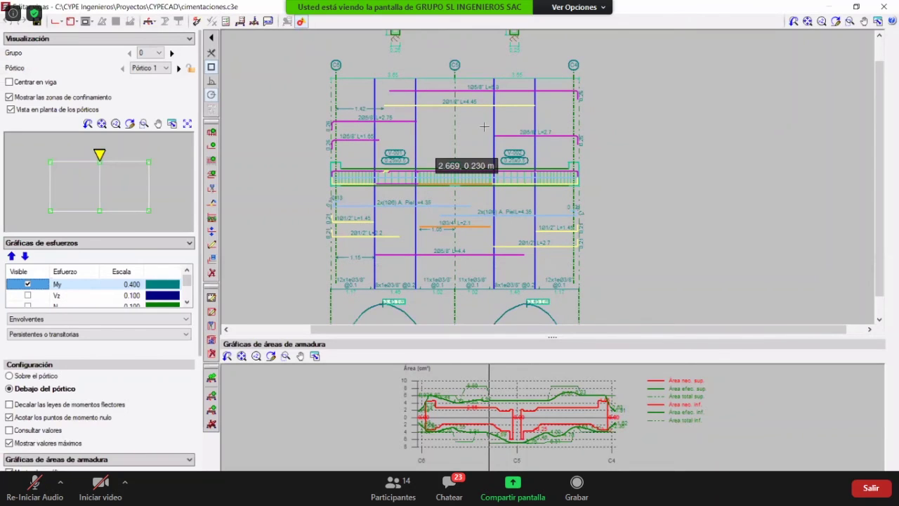
{"action": "scroll", "coordinate": [691, 148], "scroll_direction": "down", "scroll_amount": 1}
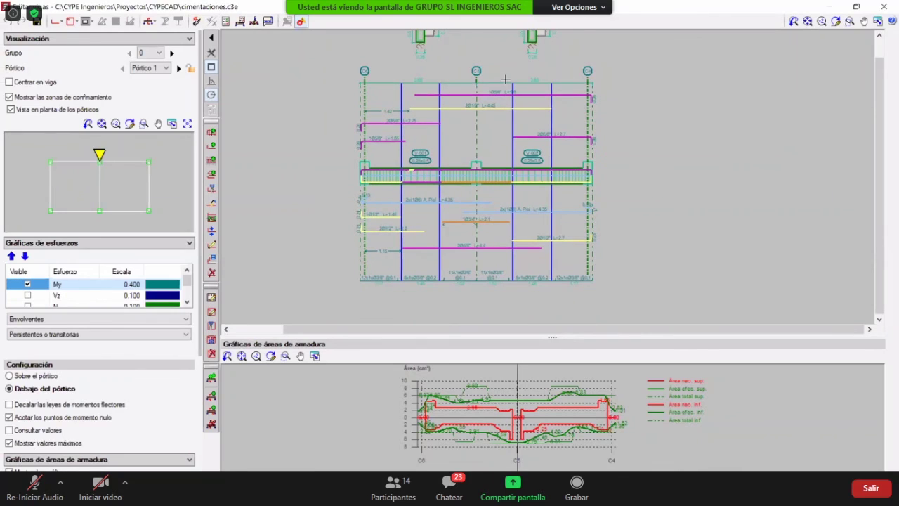
{"action": "middle_click_drag", "start_coordinate": [492, 285], "coordinate": [499, 246]}
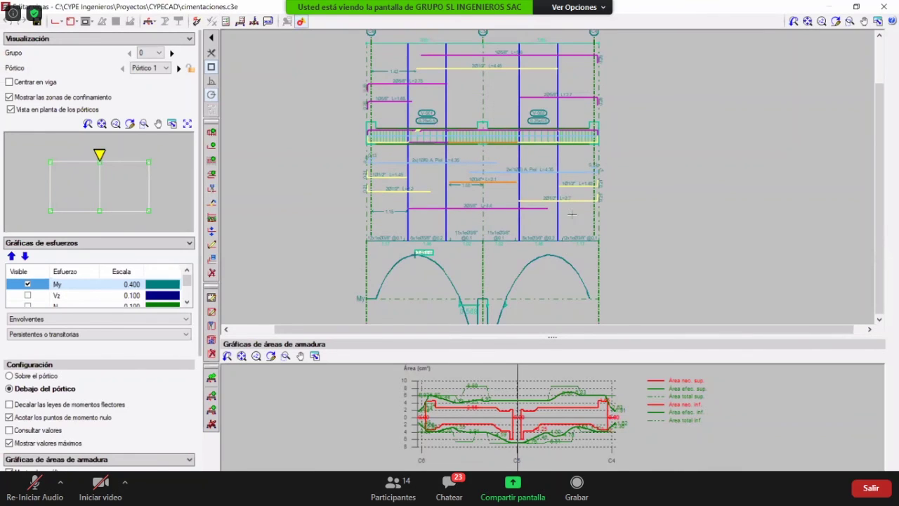
- Show the longitudinal (Longitudinales) and upper (Superior) reinforcement in the foundation plan and examine the bars of the two slabs
{"action": "scroll", "coordinate": [571, 214], "scroll_direction": "up", "scroll_amount": 1}
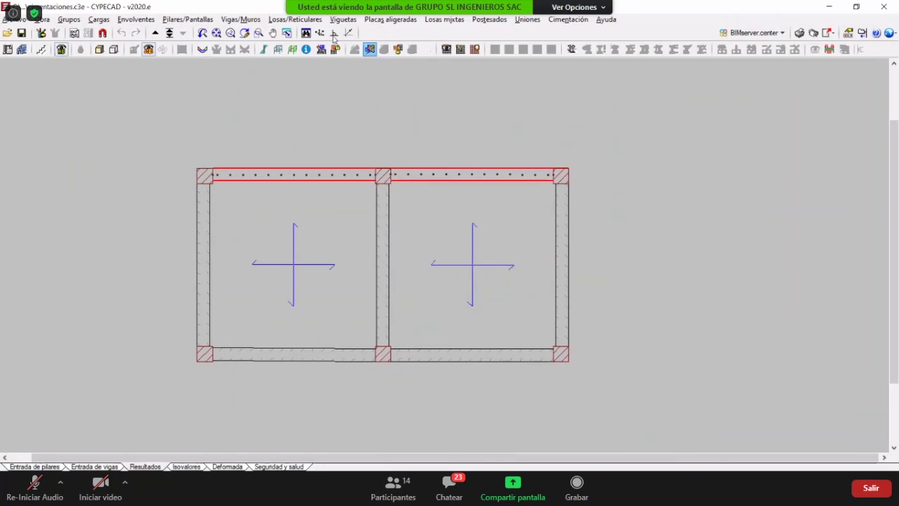
{"action": "left_click", "coordinate": [294, 21]}
{"action": "left_click", "coordinate": [301, 34]}
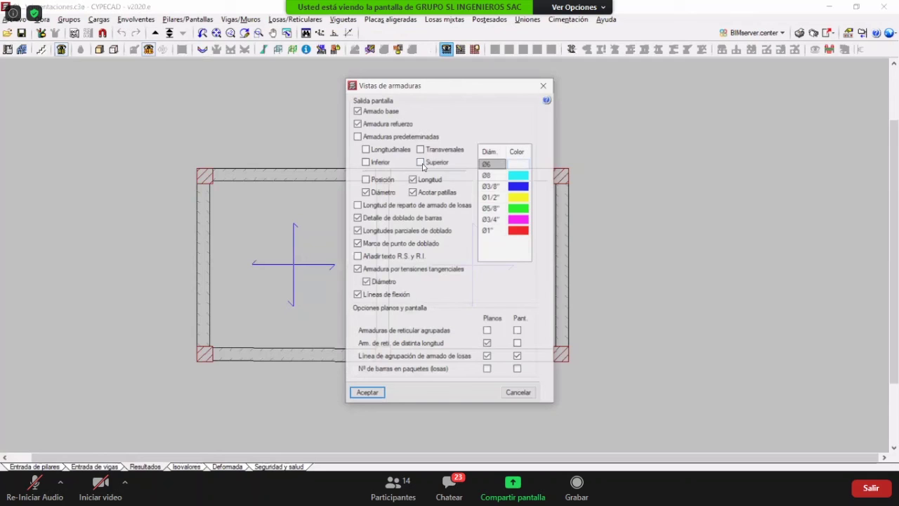
{"action": "left_click", "coordinate": [366, 149]}
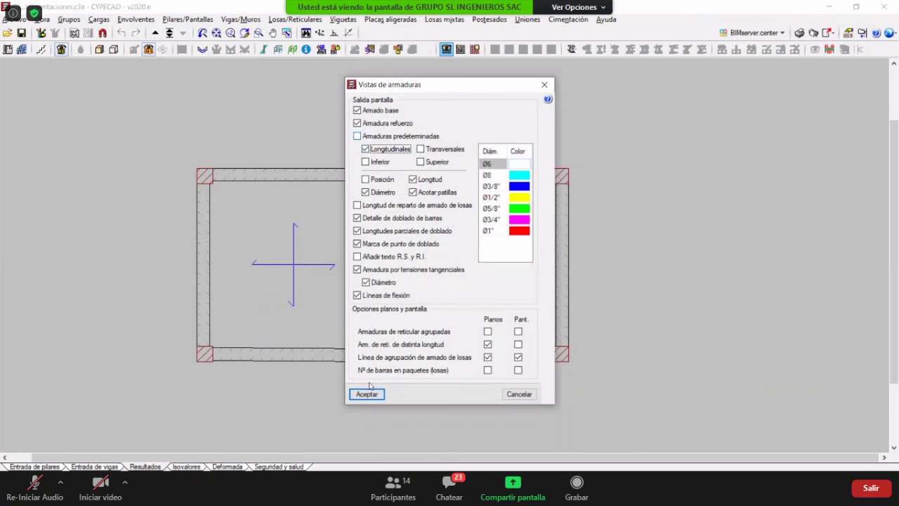
{"action": "key", "text": "Tab"}
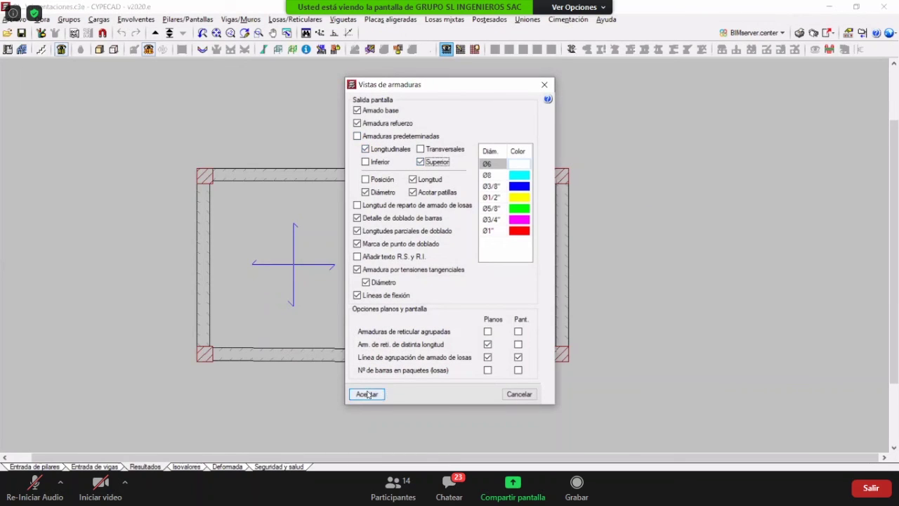
{"action": "left_click", "coordinate": [367, 394]}
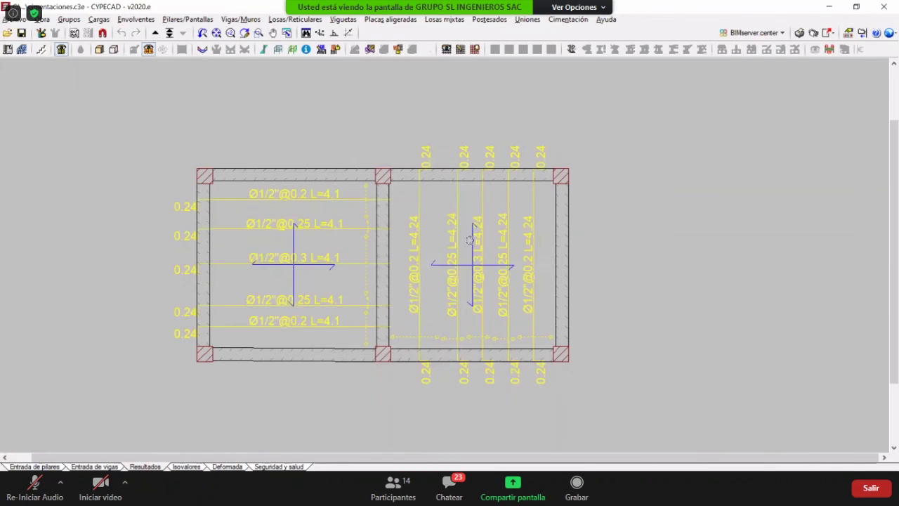
{"action": "scroll", "coordinate": [418, 251], "scroll_direction": "down", "scroll_amount": 1}
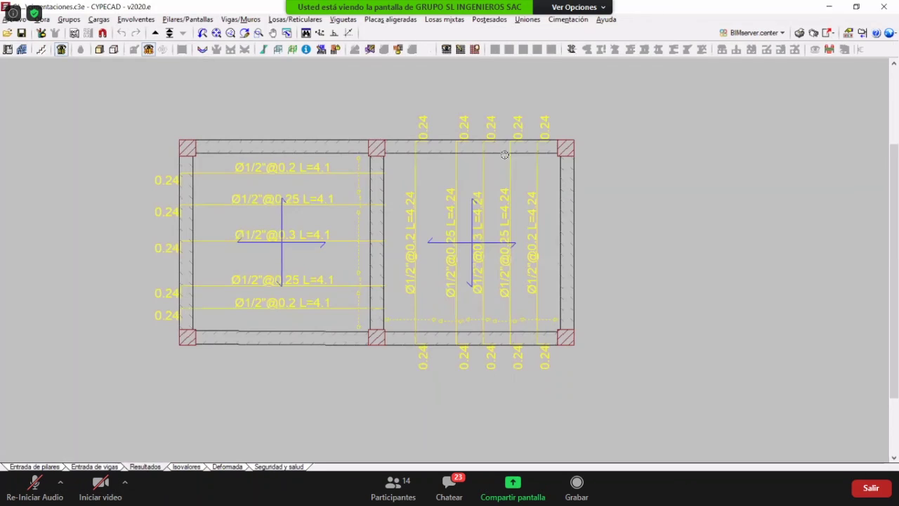
{"action": "scroll", "coordinate": [505, 186], "scroll_direction": "up", "scroll_amount": 1}
{"action": "scroll", "coordinate": [523, 252], "scroll_direction": "down", "scroll_amount": 1}
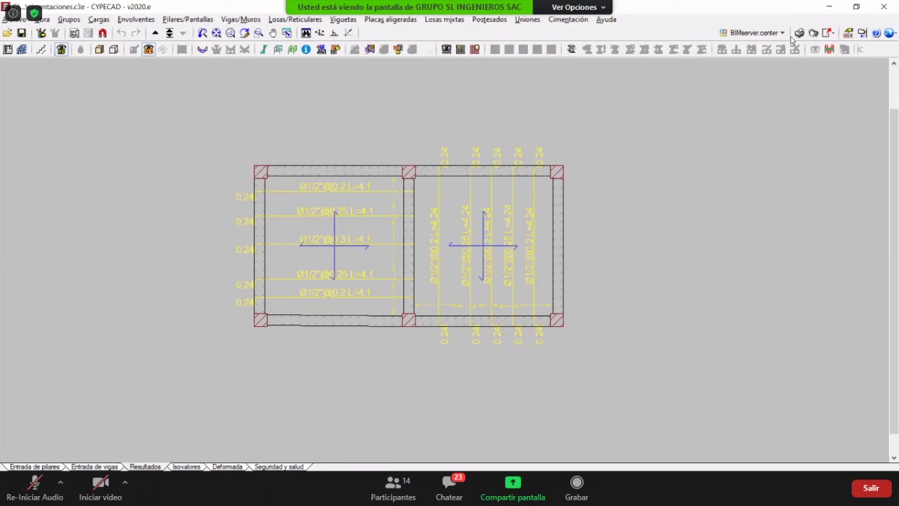
- Close the Calculator and show the desktop
{"action": "key", "text": "alt+Tab"}
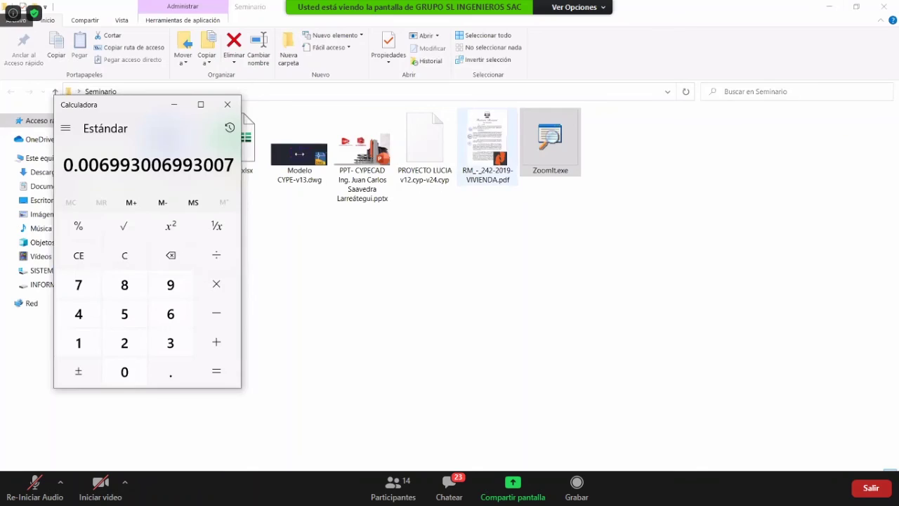
{"action": "left_click", "coordinate": [227, 102]}
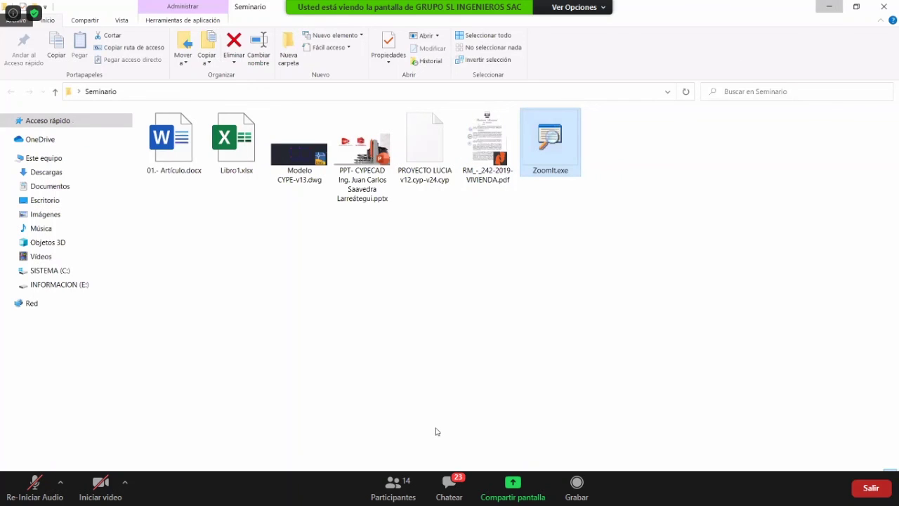
{"action": "key", "text": "super+d"}
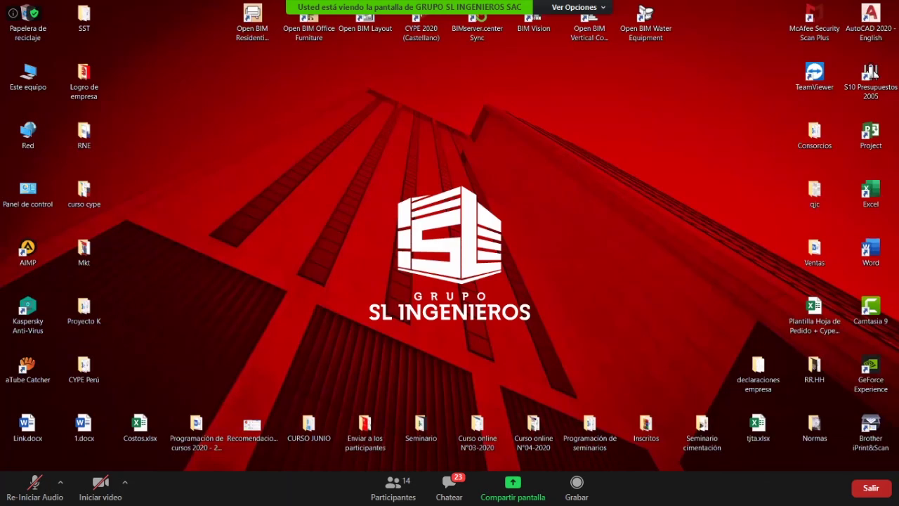
{"action": "key", "text": "alt+Tab"}
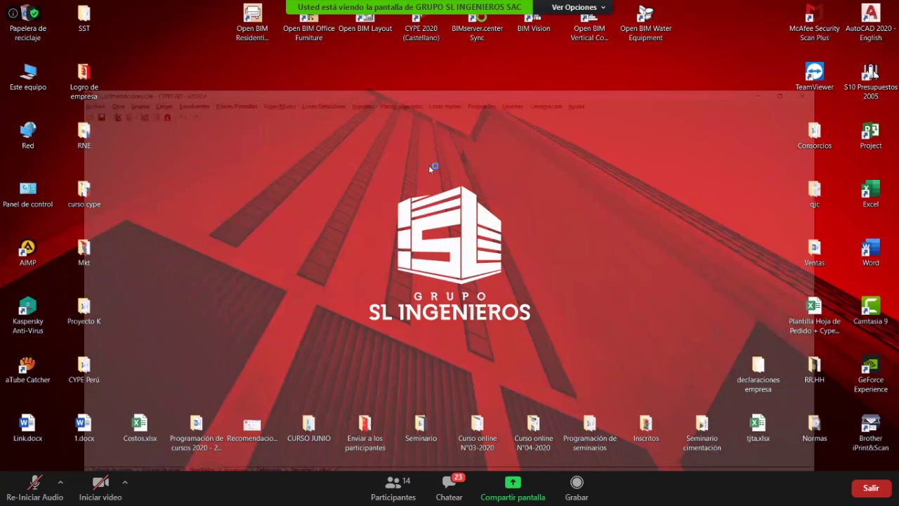
{"action": "key", "text": "super+d"}
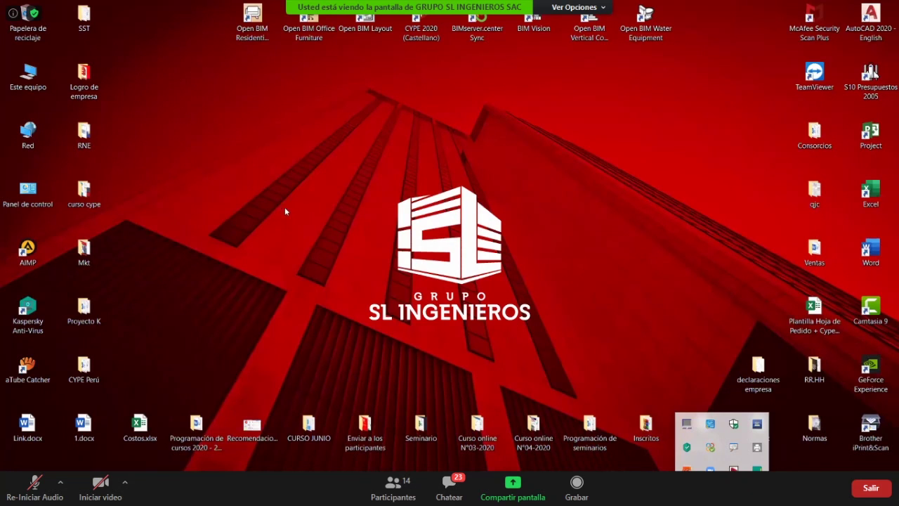
- Switch to IFC Builder and open one of its recent projects
{"action": "key", "text": "alt+Tab"}
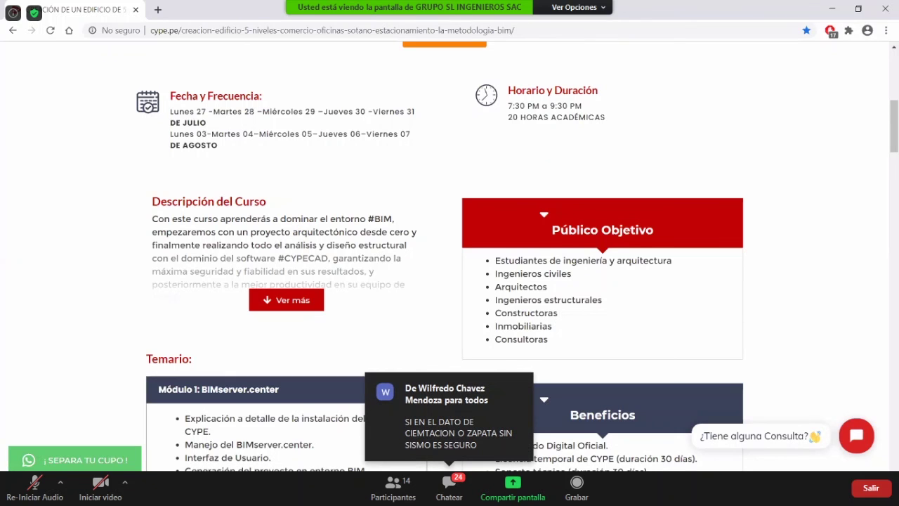
{"action": "key", "text": "alt+Tab"}
{"action": "left_click", "coordinate": [349, 220]}
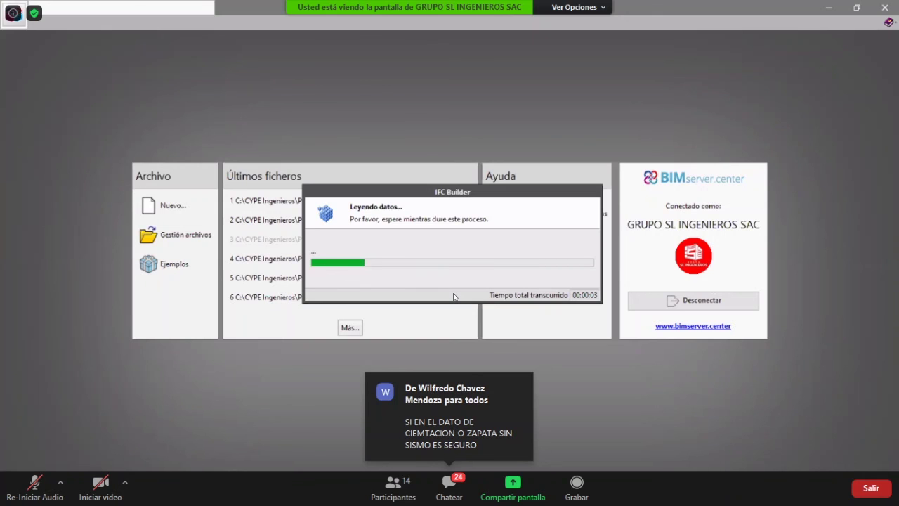
- Switch to the CYPECAD online course page in the browser and review its dates, schedule and course description
{"action": "key", "text": "alt+Tab"}
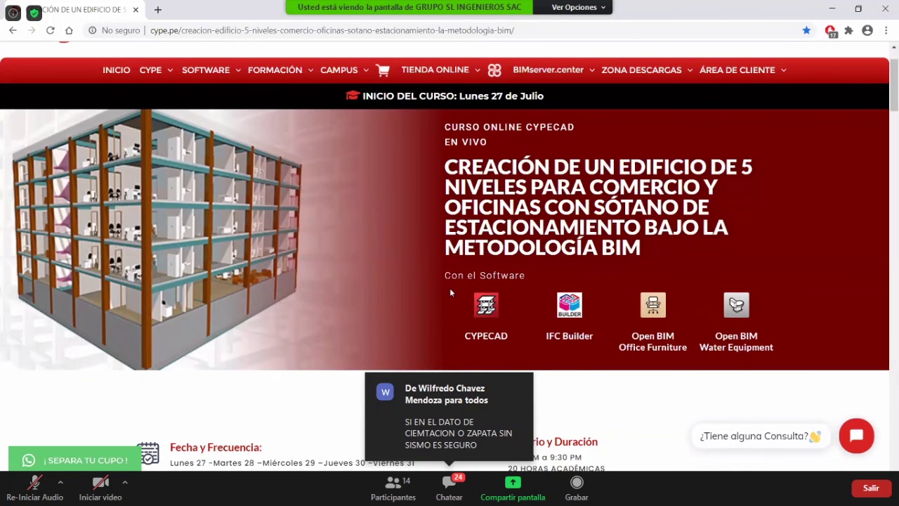
{"action": "scroll", "coordinate": [450, 292], "scroll_direction": "down", "scroll_amount": 3}
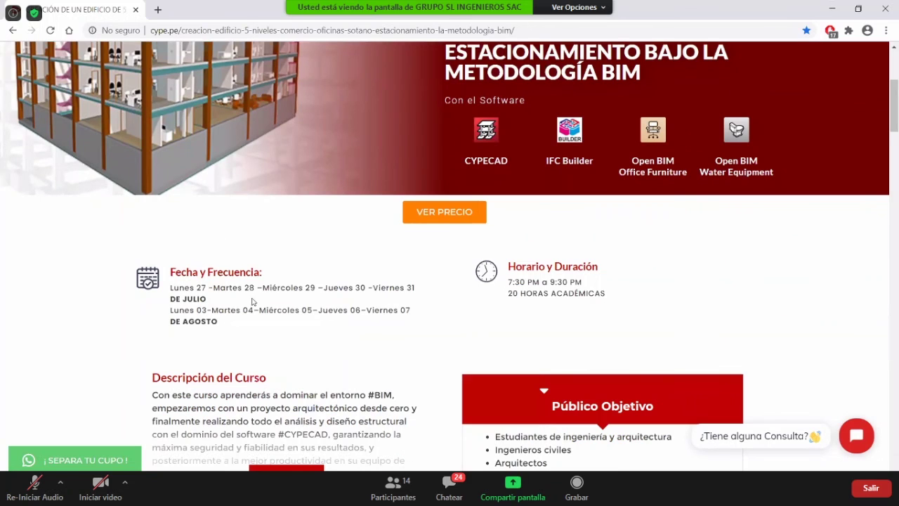
{"action": "scroll", "coordinate": [148, 334], "scroll_direction": "down", "scroll_amount": 2}
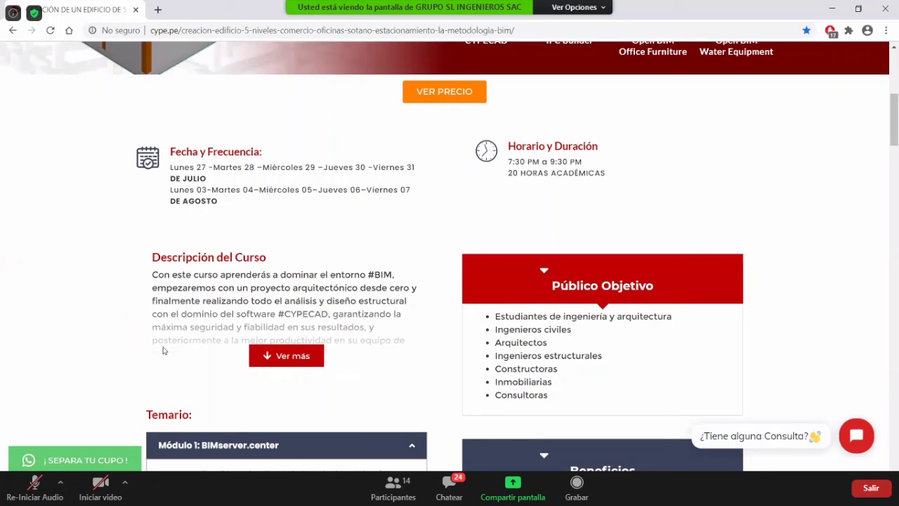
{"action": "scroll", "coordinate": [176, 348], "scroll_direction": "up", "scroll_amount": 5}
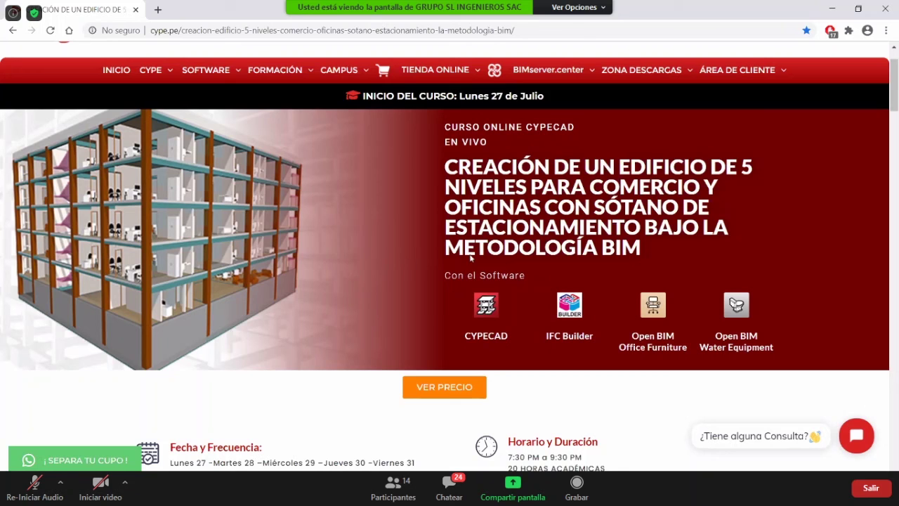
- Switch to the 3D view of the IFC Builder project and examine the office building from all sides and from below
{"action": "key", "text": "alt+Tab"}
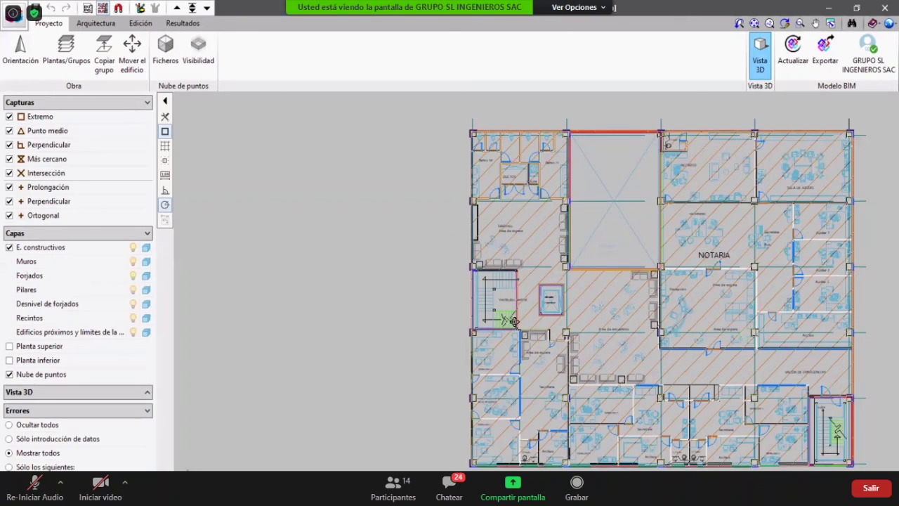
{"action": "key", "text": "alt+Tab"}
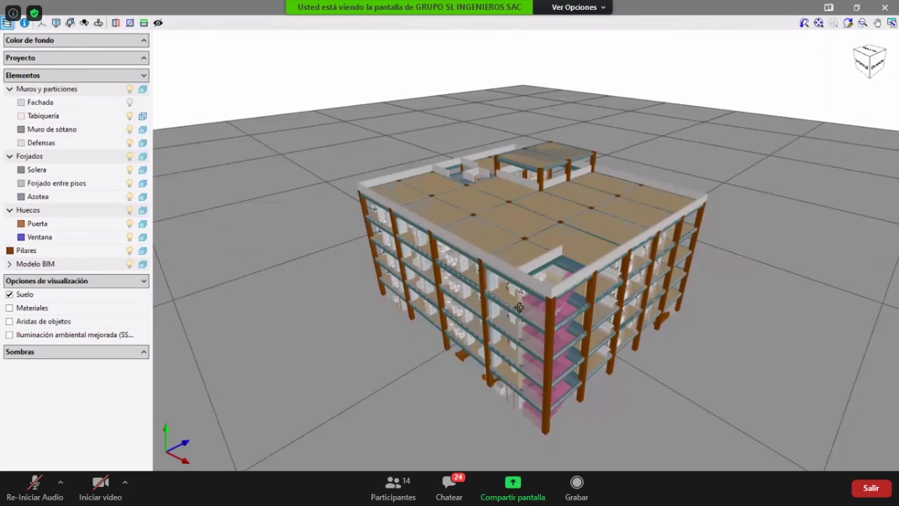
{"action": "left_click_drag", "start_coordinate": [519, 307], "coordinate": [562, 297]}
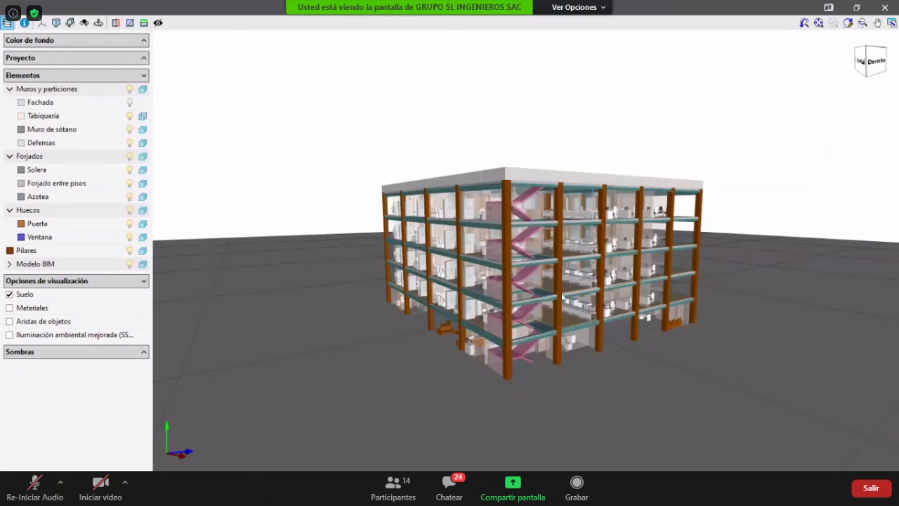
{"action": "left_click_drag", "start_coordinate": [572, 334], "coordinate": [548, 321]}
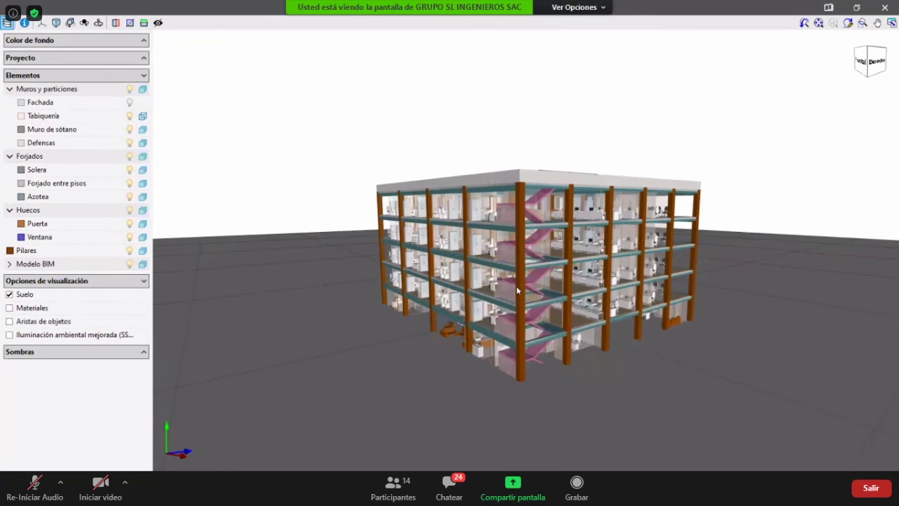
{"action": "left_click_drag", "start_coordinate": [516, 285], "coordinate": [553, 391]}
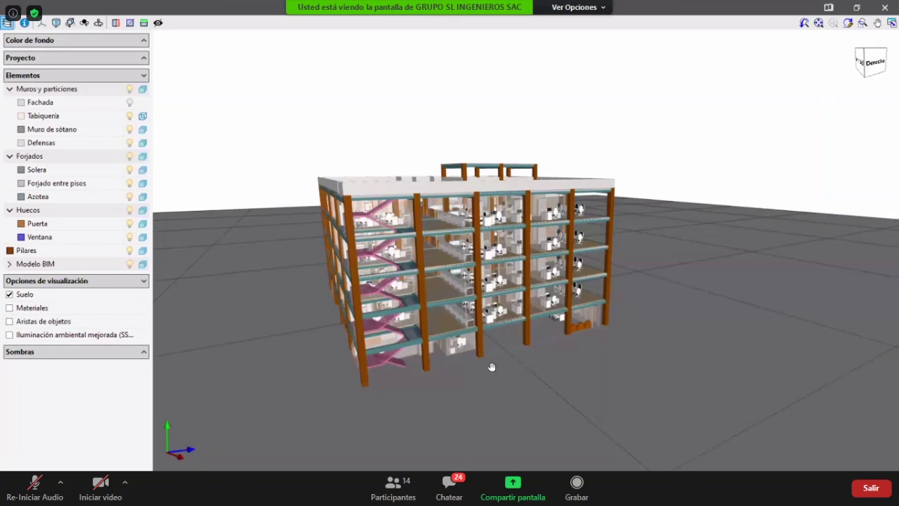
{"action": "left_click_drag", "start_coordinate": [608, 402], "coordinate": [558, 394]}
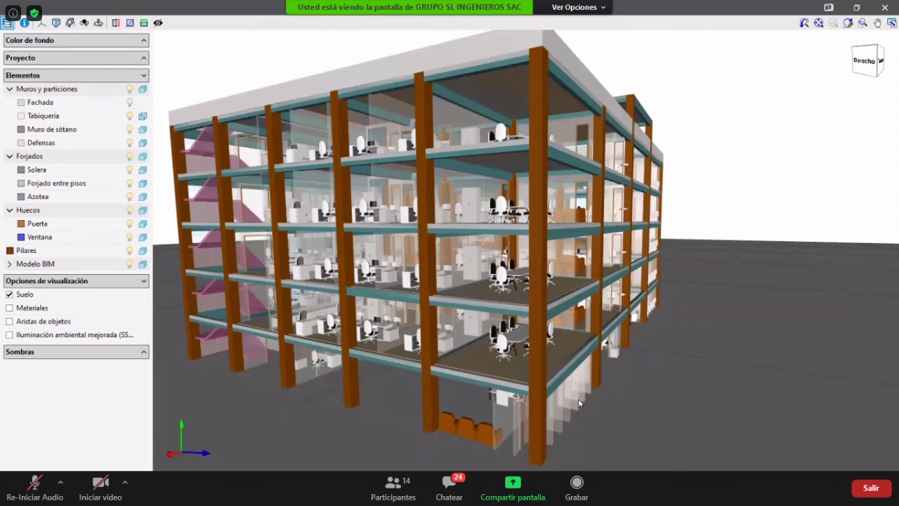
{"action": "left_click_drag", "start_coordinate": [578, 401], "coordinate": [490, 333]}
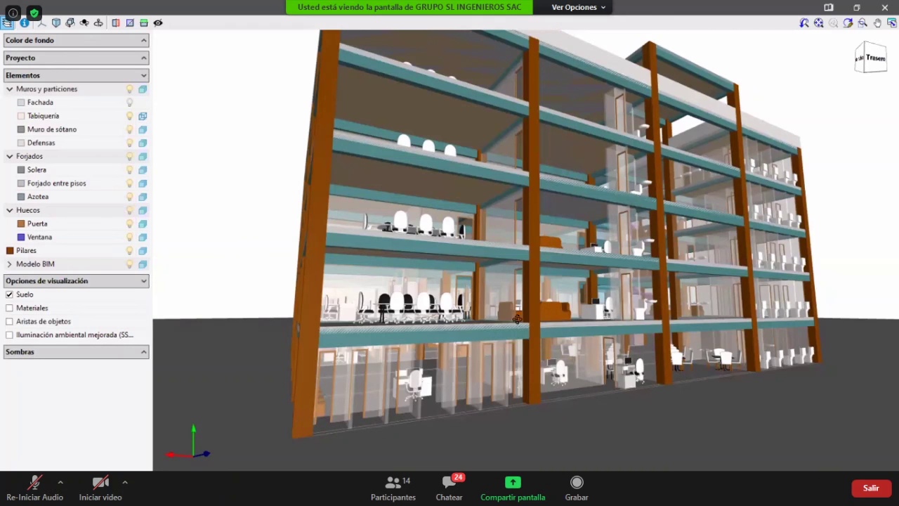
{"action": "left_click_drag", "start_coordinate": [555, 343], "coordinate": [590, 337]}
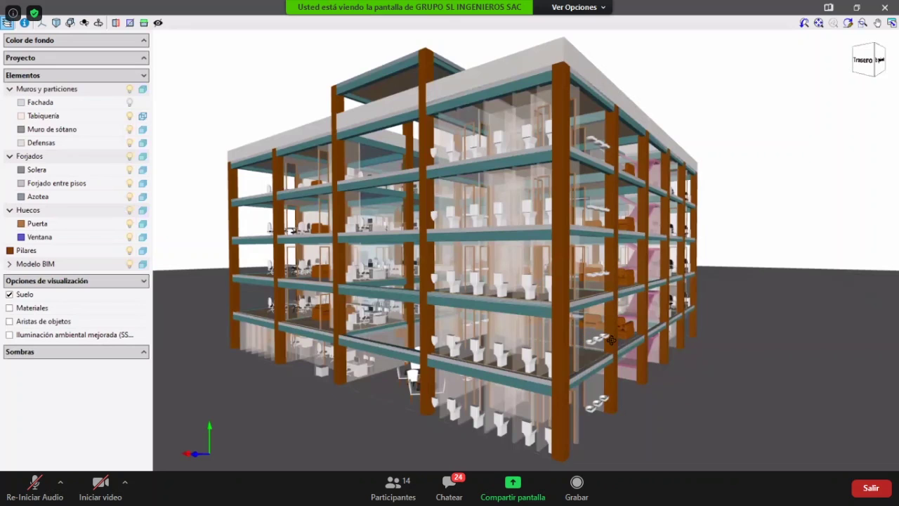
{"action": "scroll", "coordinate": [494, 330], "scroll_direction": "up", "scroll_amount": 2}
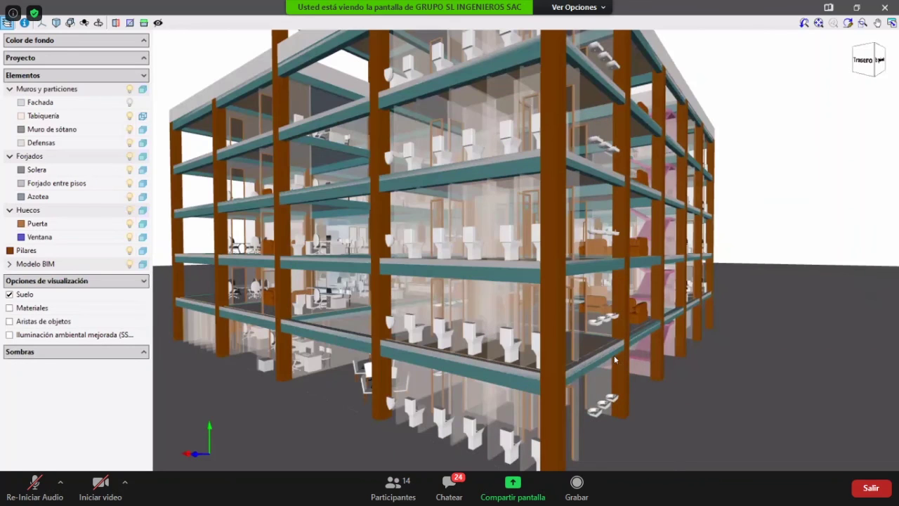
{"action": "left_click_drag", "start_coordinate": [504, 346], "coordinate": [487, 370]}
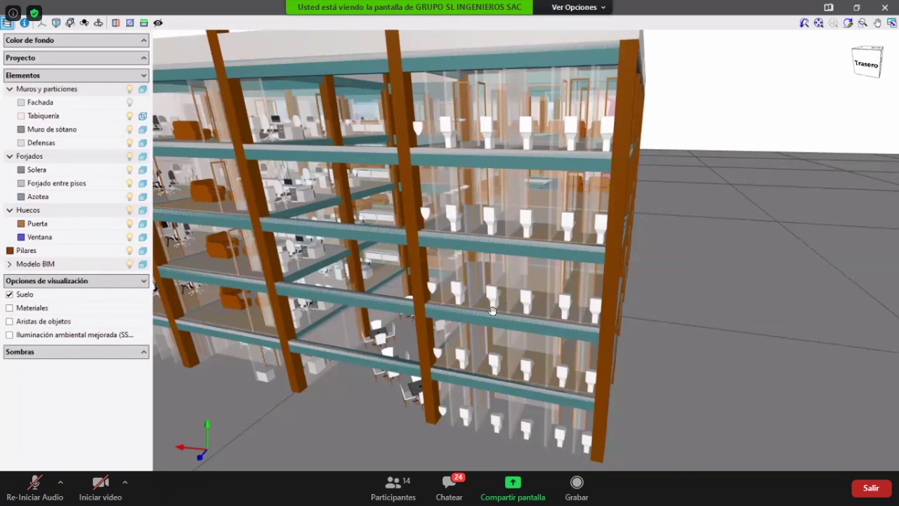
{"action": "middle_click_drag", "start_coordinate": [492, 310], "coordinate": [492, 343]}
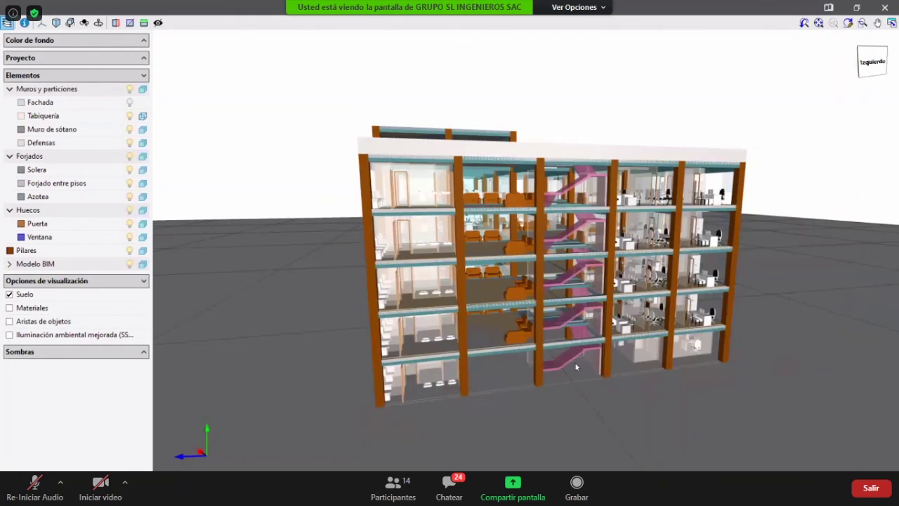
{"action": "left_click_drag", "start_coordinate": [576, 367], "coordinate": [512, 303]}
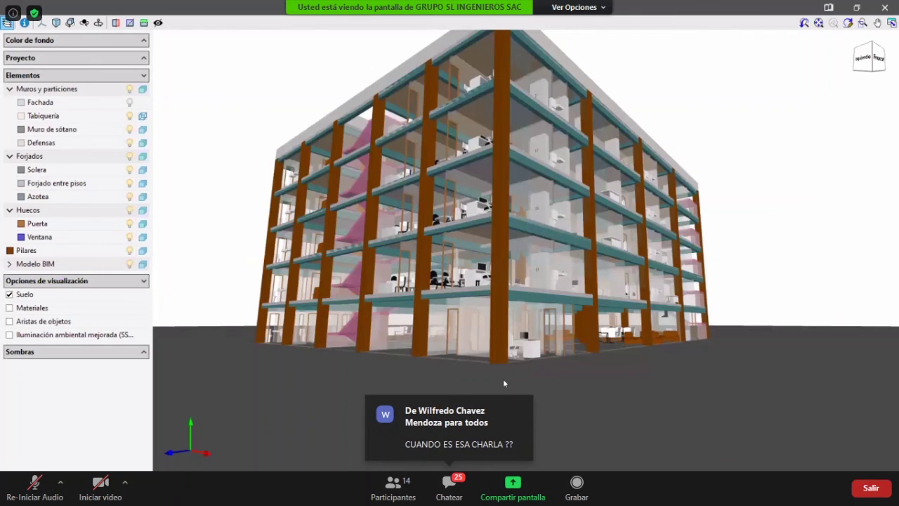
{"action": "left_click_drag", "start_coordinate": [506, 340], "coordinate": [478, 360]}
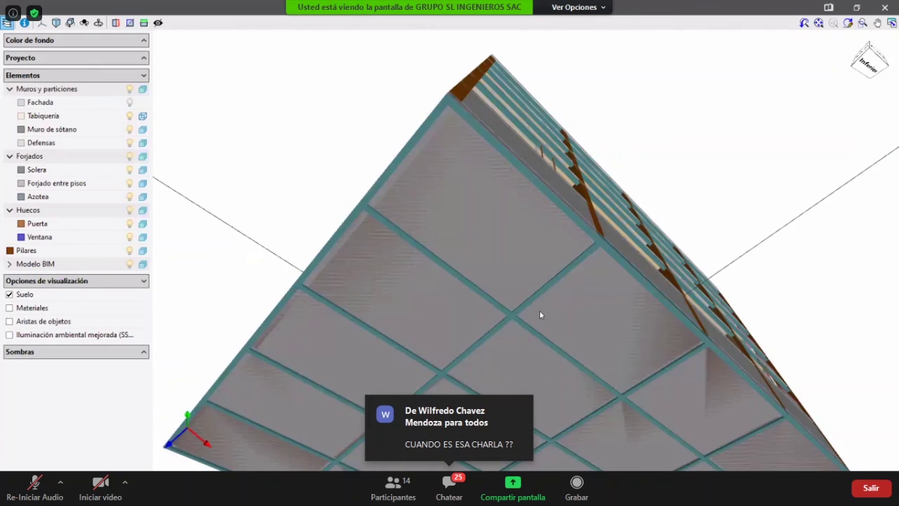
{"action": "left_click_drag", "start_coordinate": [576, 369], "coordinate": [533, 309]}
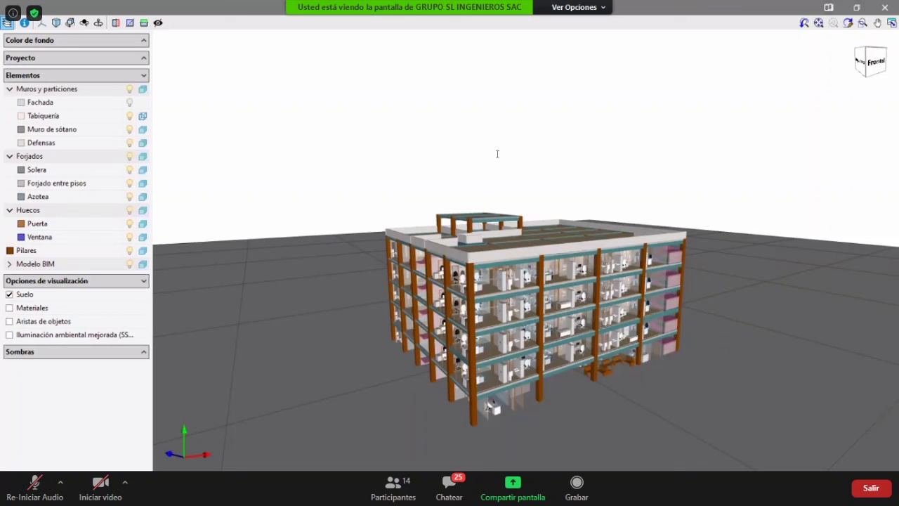
- Return to the course web page, review the dates and schedule, and highlight the line 20 HORAS ACADÉMICAS
{"action": "key", "text": "alt+Tab"}
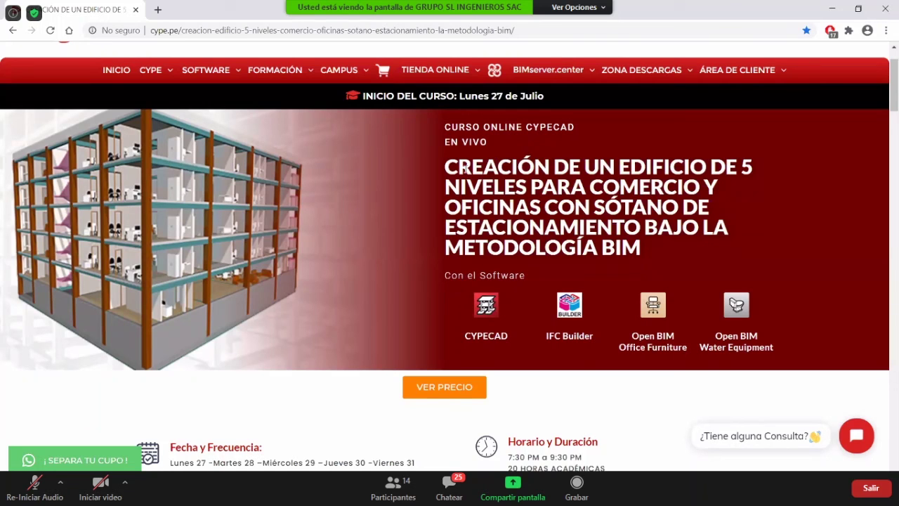
{"action": "scroll", "coordinate": [437, 207], "scroll_direction": "down", "scroll_amount": 2}
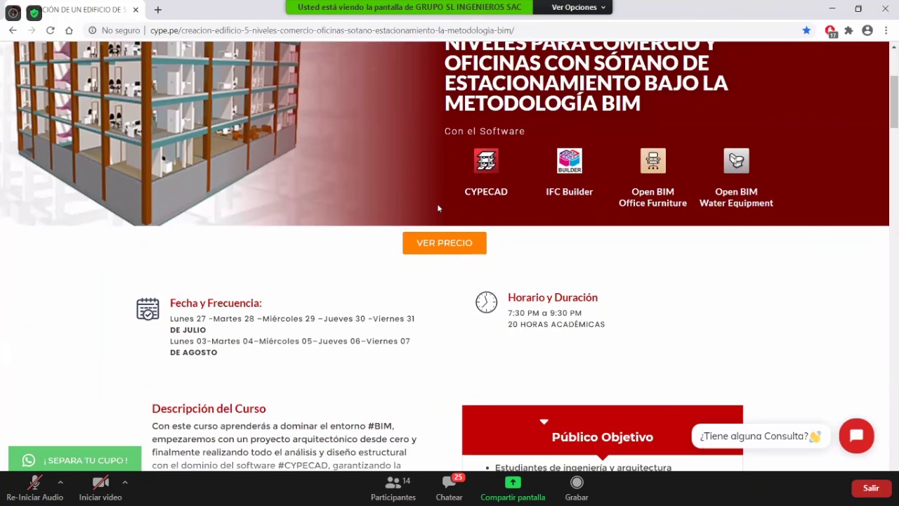
{"action": "scroll", "coordinate": [437, 207], "scroll_direction": "down", "scroll_amount": 1}
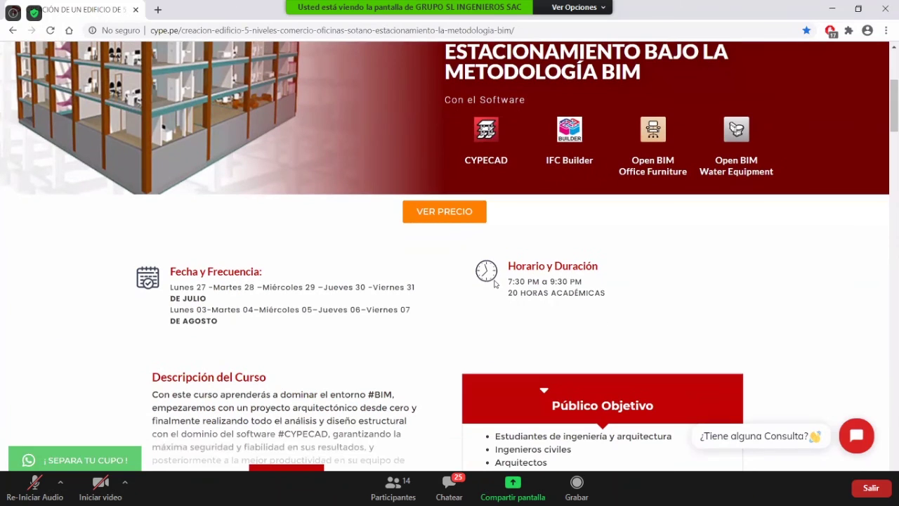
{"action": "triple_click", "coordinate": [603, 293]}
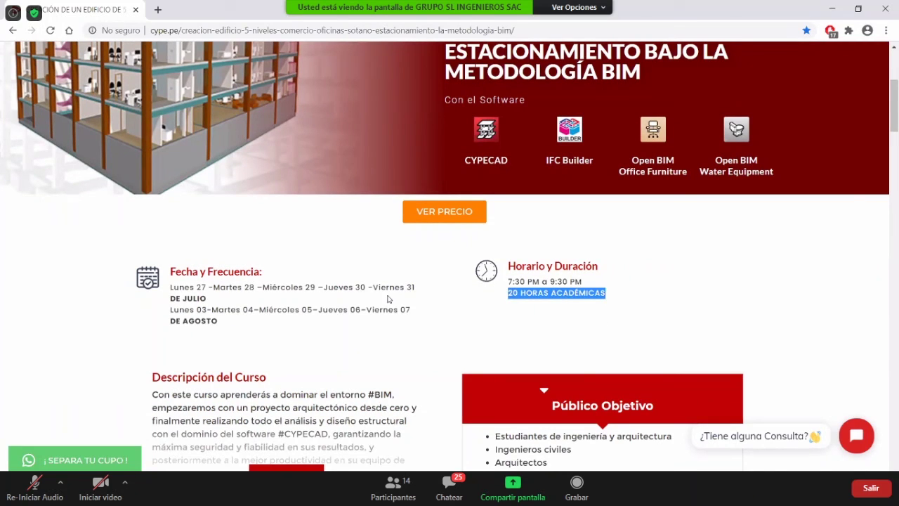